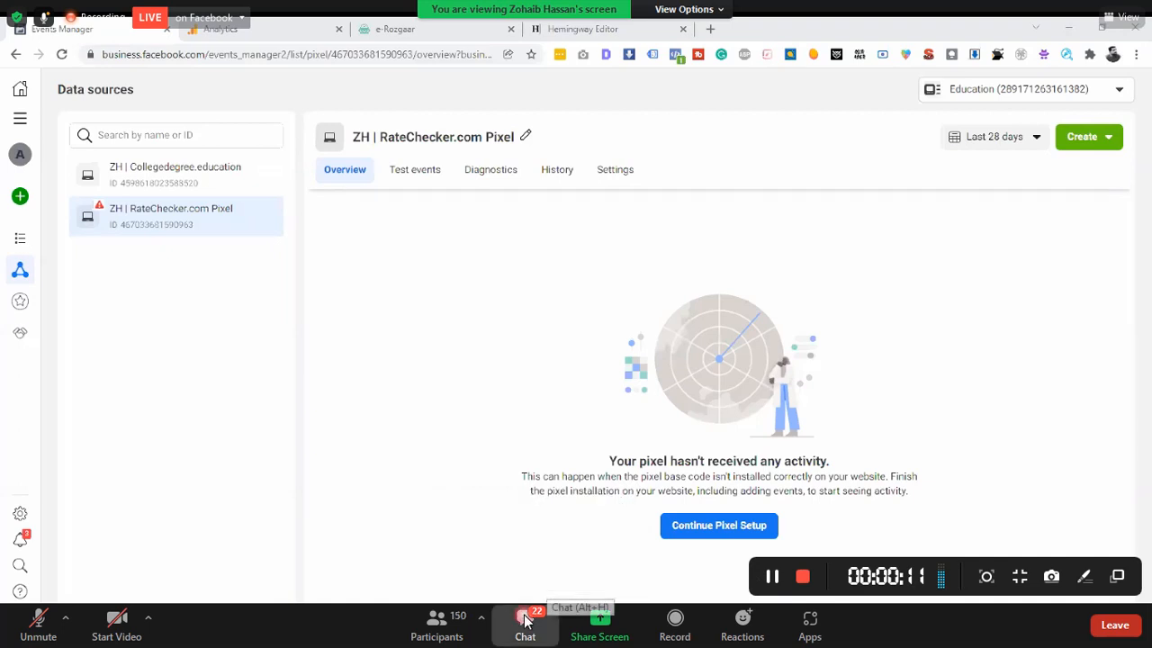
- Send everyone in the meeting chat the message "sir on fiverr facebook pixel setup, errorx ki bhot demand hy"
{"action": "left_click_drag", "start_coordinate": [547, 162], "coordinate": [929, 90]}
{"action": "left_click", "coordinate": [952, 366]}
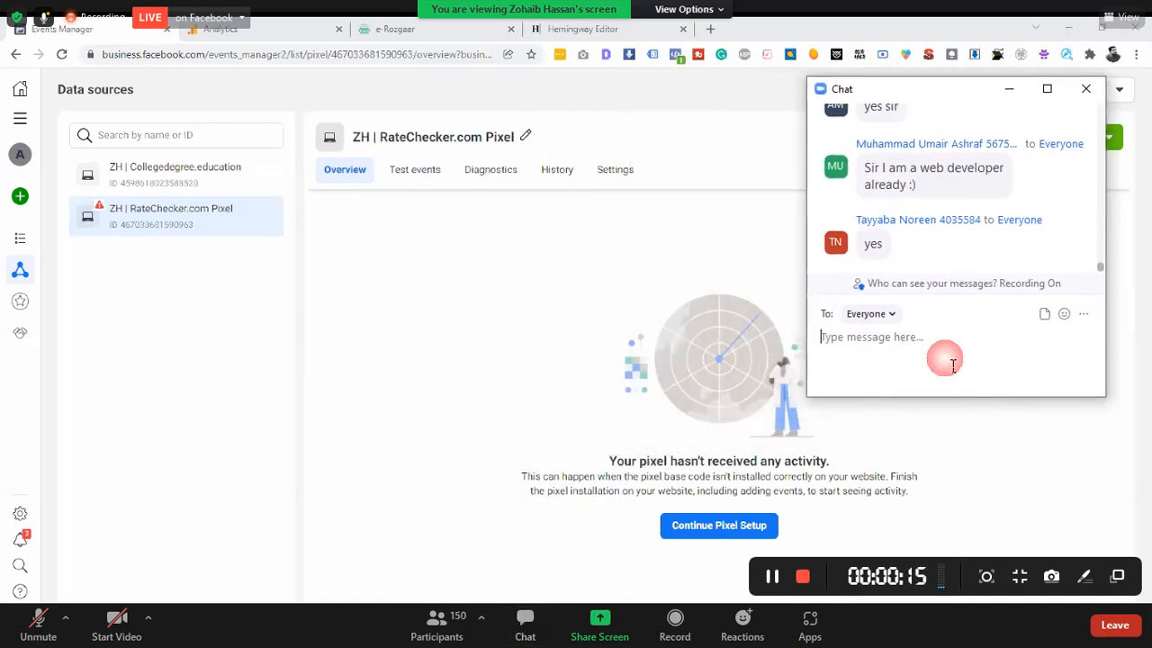
{"action": "type", "text": "s"}
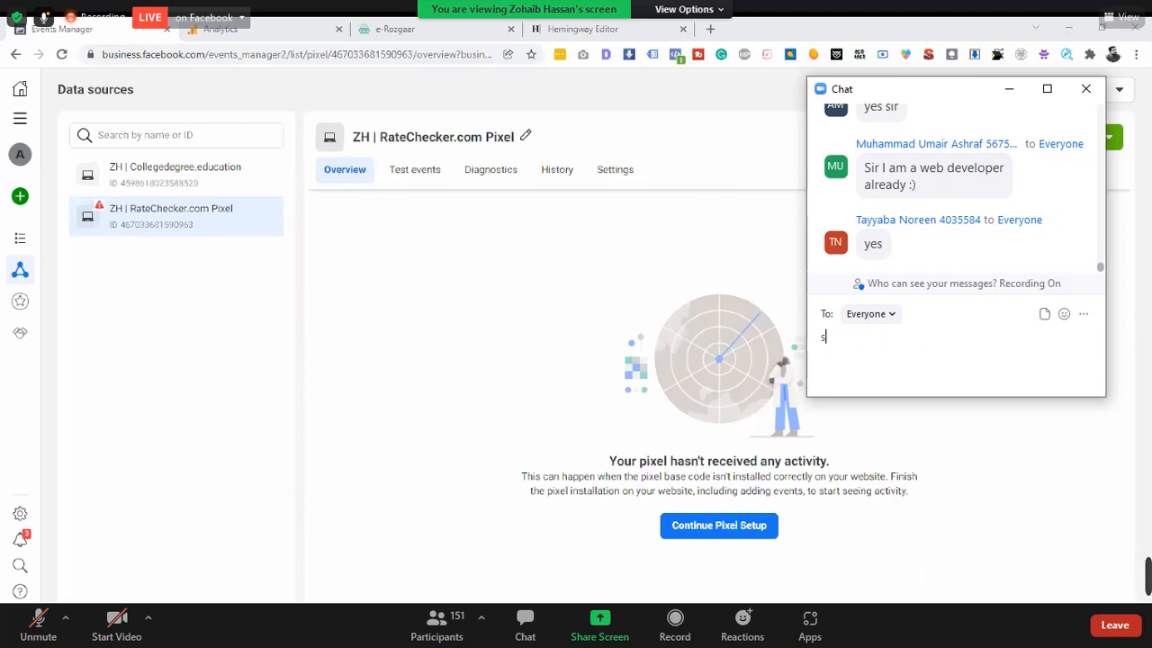
{"action": "type", "text": "ir is"}
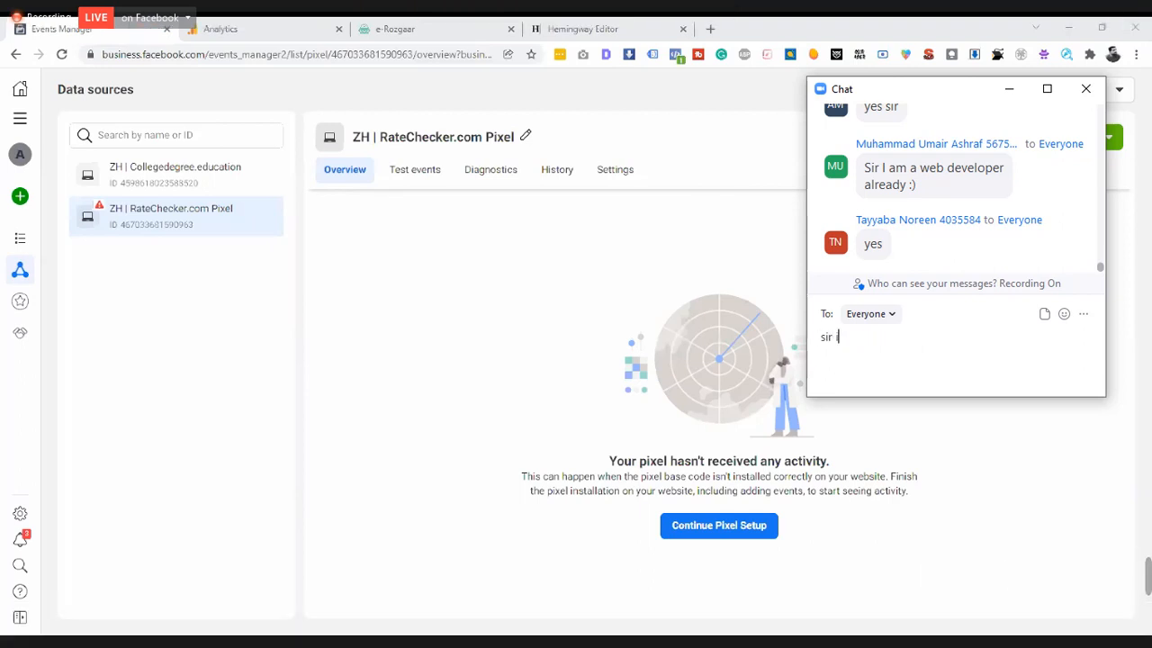
{"action": "key", "text": "BackSpace"}
{"action": "key", "text": "BackSpace"}
{"action": "key", "text": "BackSpace"}
{"action": "type", "text": "on fiverr facebo"}
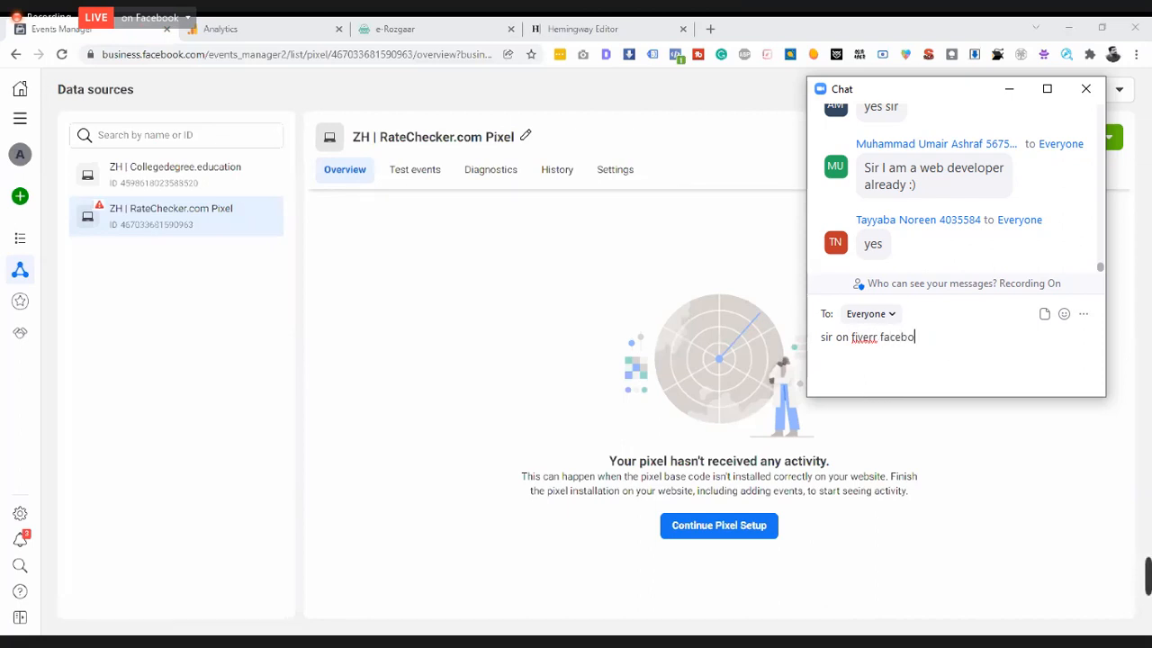
{"action": "type", "text": "ok pixels"}
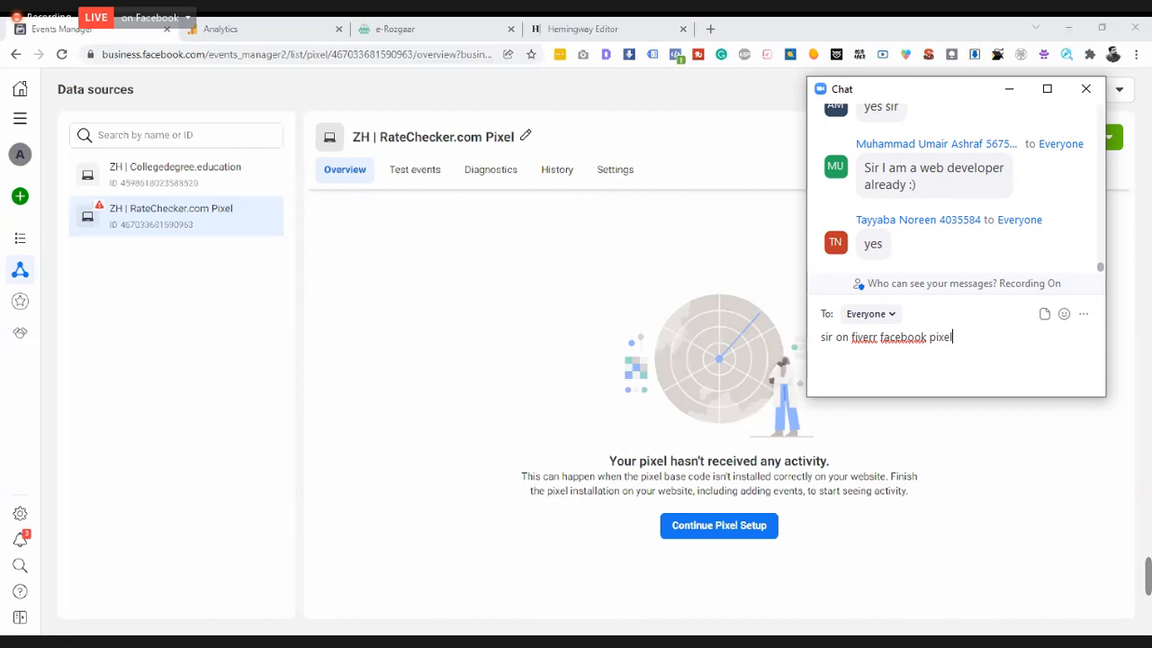
{"action": "key", "text": "BackSpace"}
{"action": "key", "text": "BackSpace"}
{"action": "type", "text": "setupm"}
{"action": "key", "text": "BackSpace"}
{"action": "key", "text": "BackSpace"}
{"action": "key", "text": "BackSpace"}
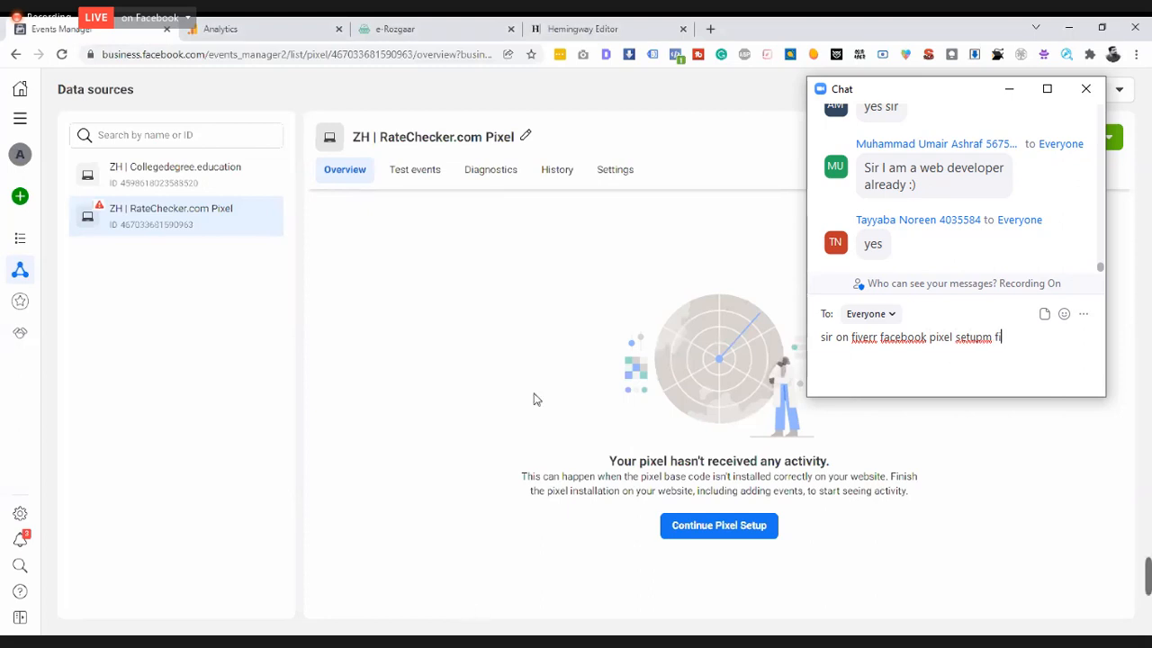
{"action": "type", "text": "m"}
{"action": "key", "text": "BackSpace"}
{"action": "type", "text": "p, errorx ki b"}
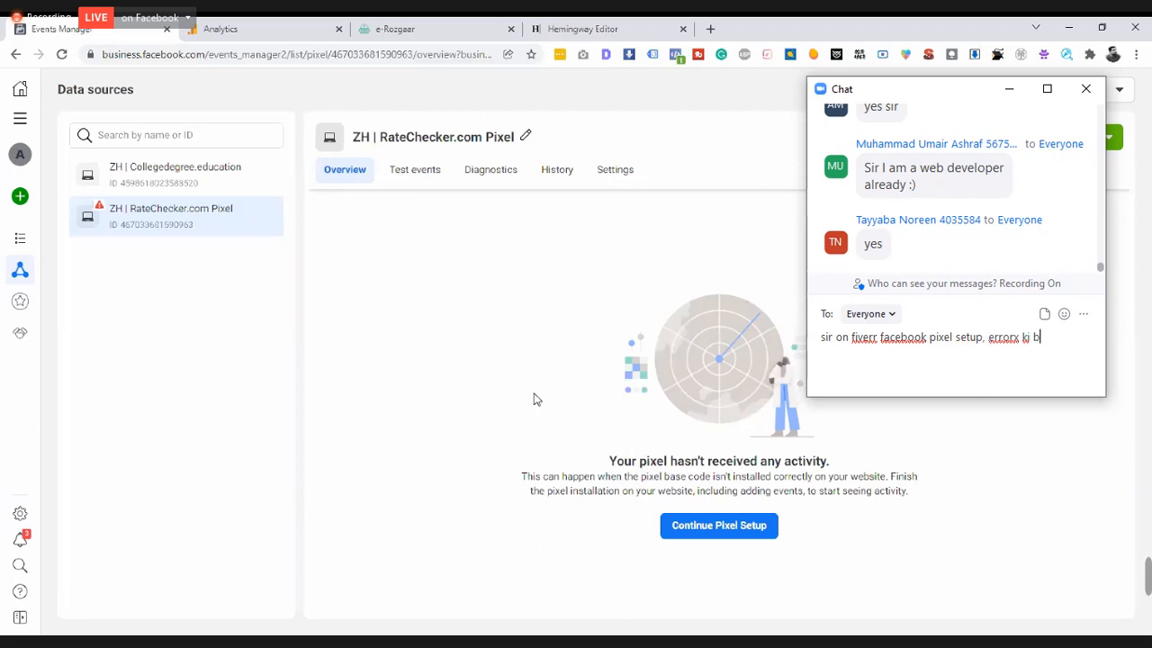
{"action": "type", "text": "hot"}
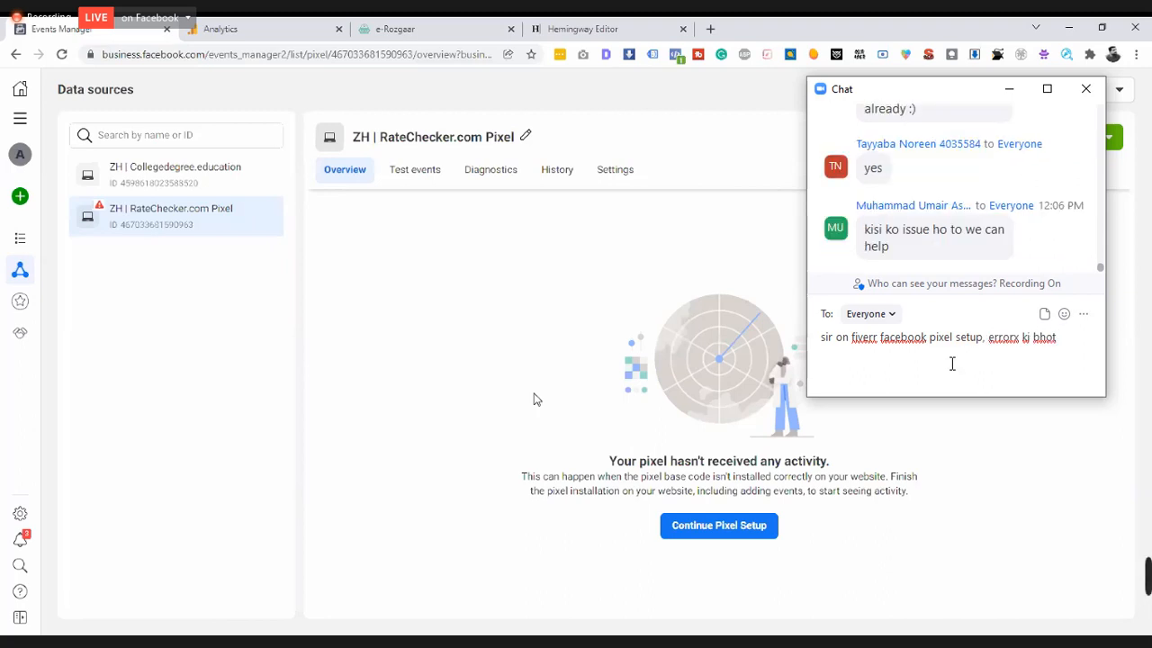
{"action": "type", "text": " demand hy"}
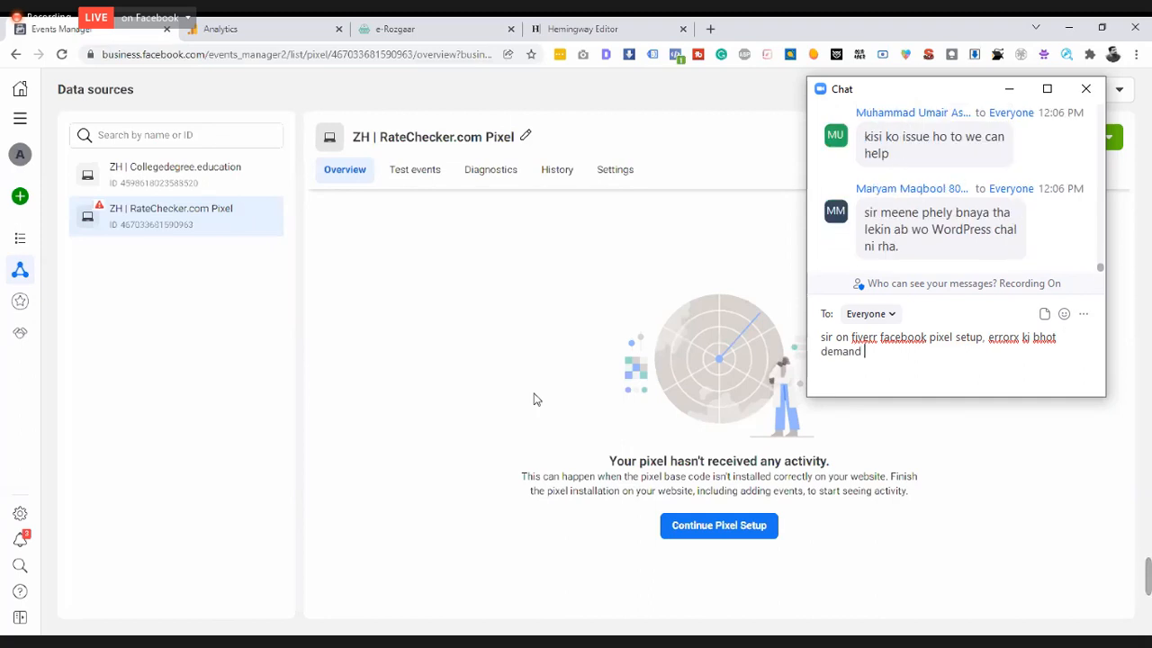
{"action": "key", "text": "Return"}
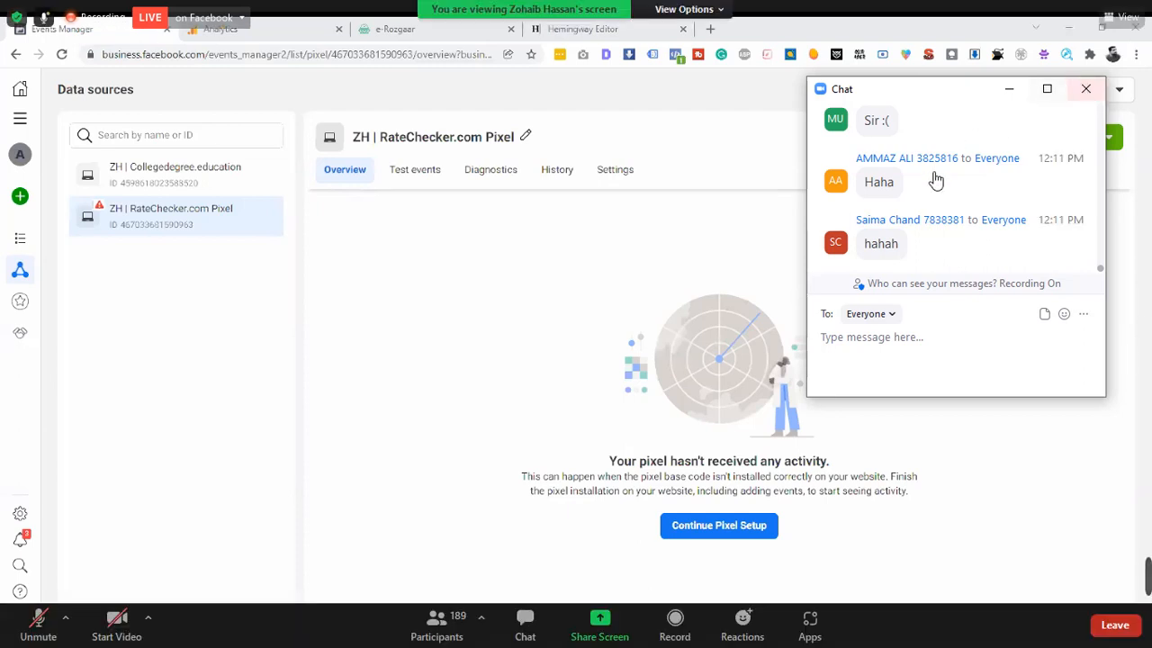
- Review the recent chat messages and answer the question about proposals to everyone with "show hoty hn"
{"action": "scroll", "coordinate": [935, 186], "scroll_direction": "up", "scroll_amount": 2}
{"action": "scroll", "coordinate": [936, 187], "scroll_direction": "up", "scroll_amount": 1}
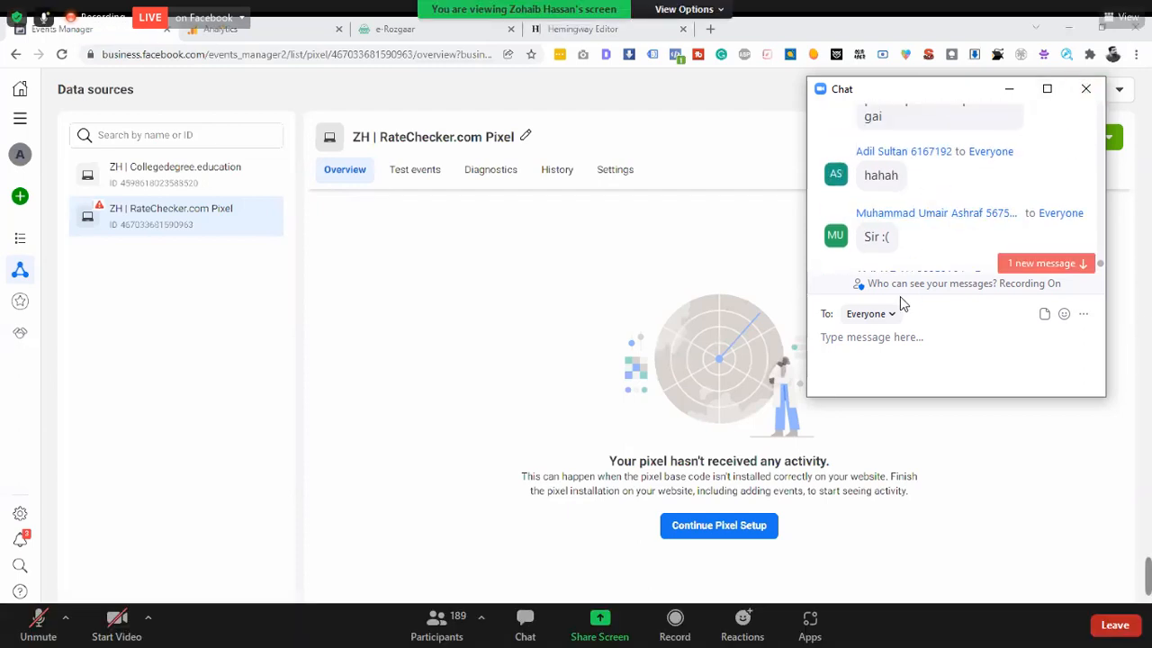
{"action": "left_click", "coordinate": [890, 364]}
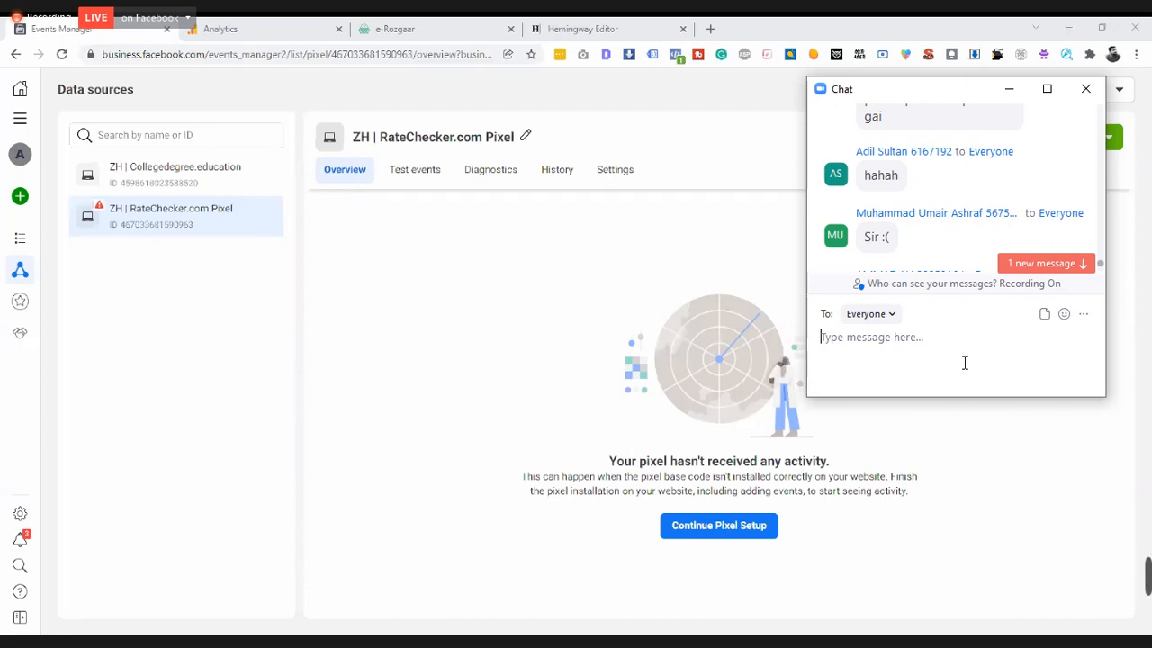
{"action": "left_click", "coordinate": [1085, 269]}
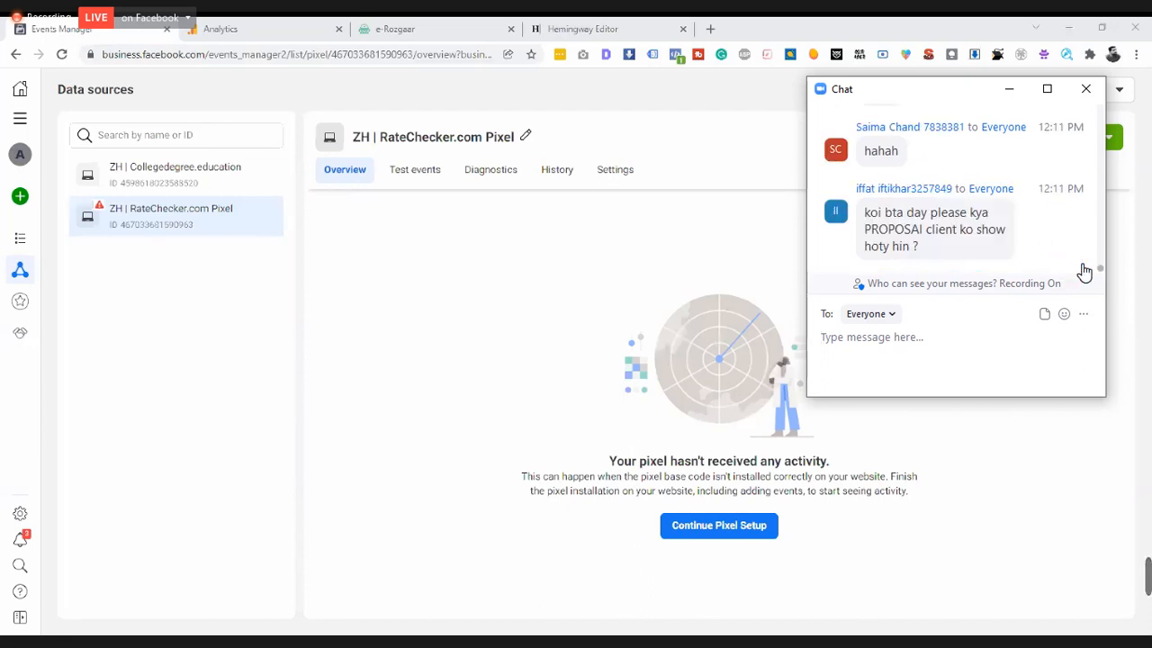
{"action": "left_click", "coordinate": [956, 355]}
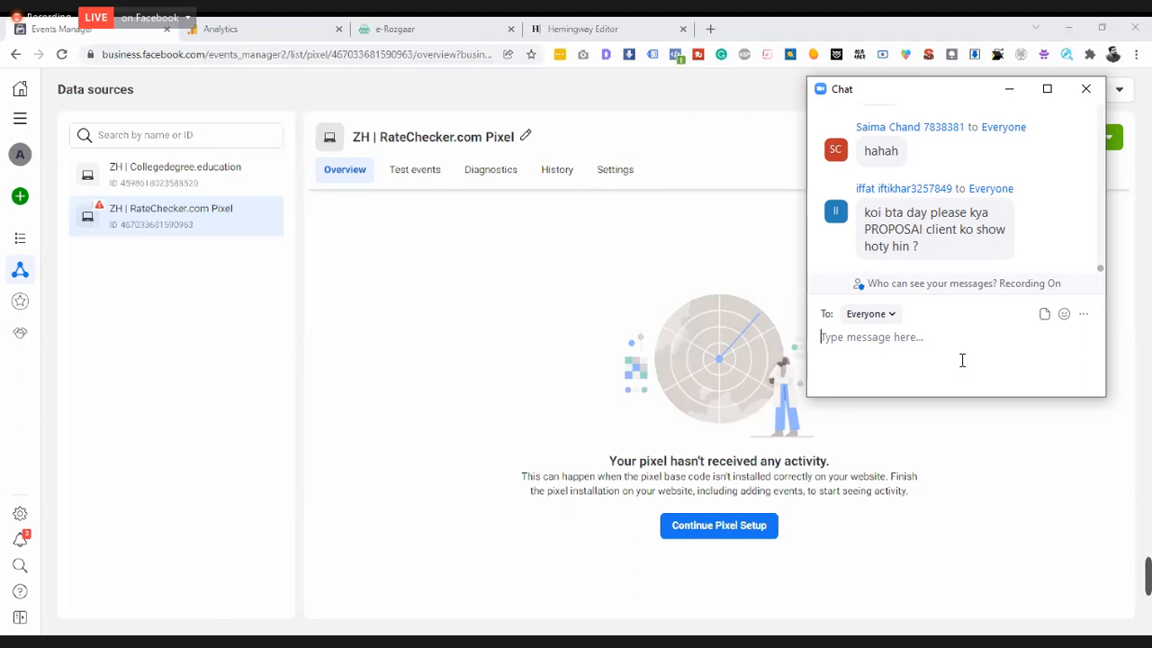
{"action": "type", "text": "show hoty hn"}
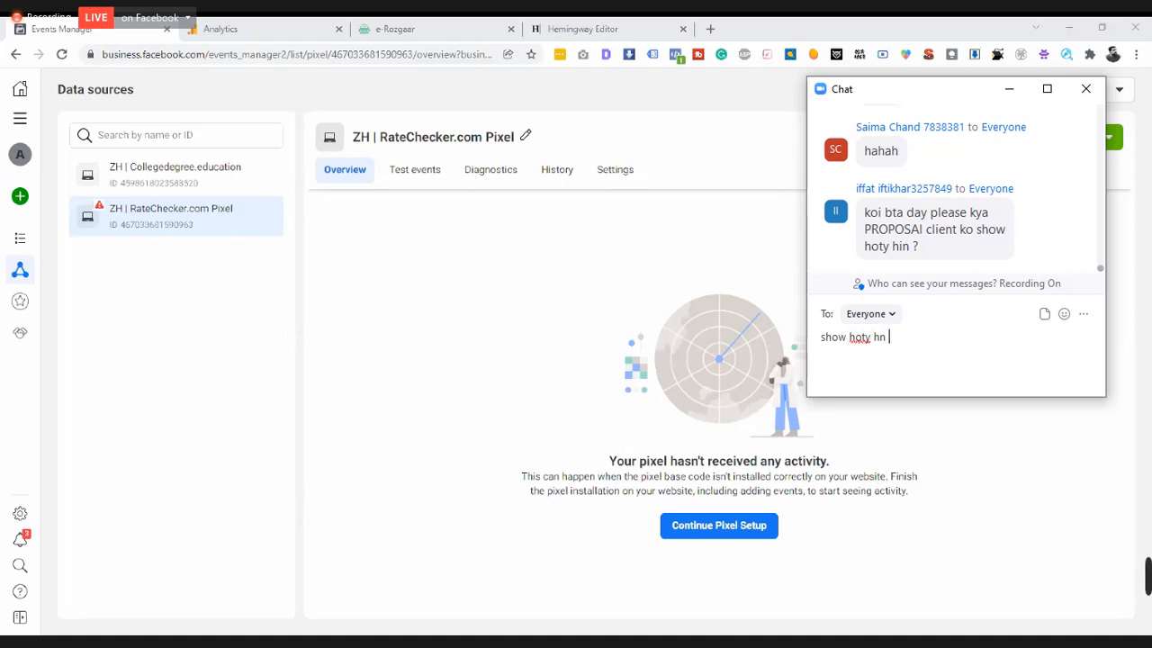
{"action": "key", "text": "Return"}
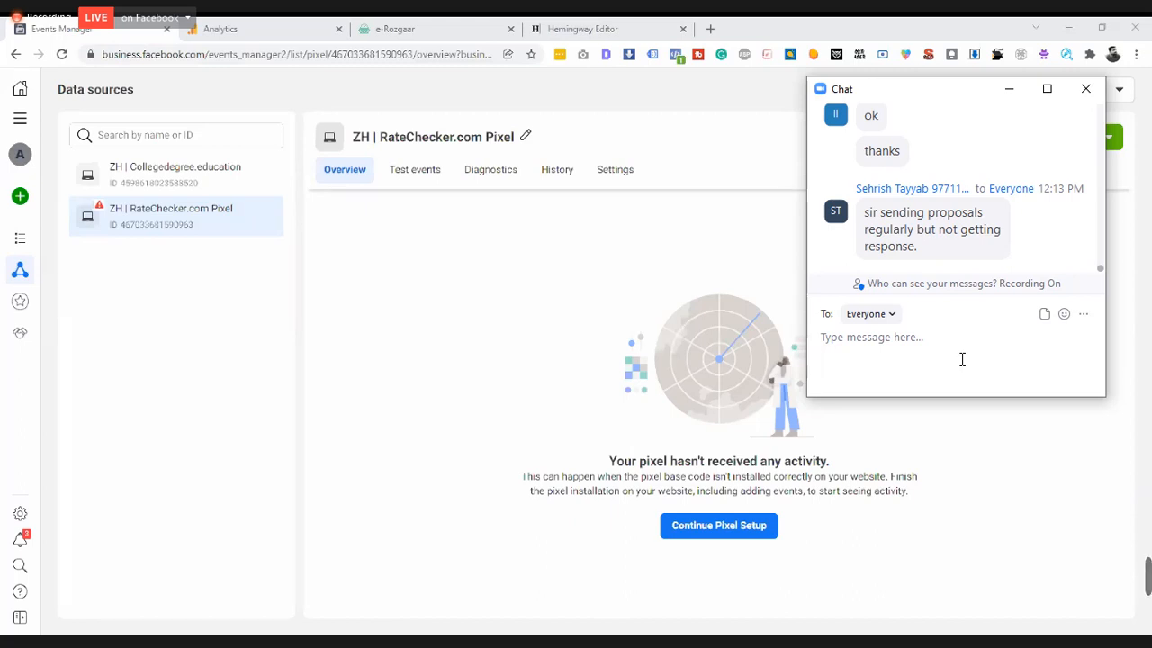
- Reply "same here" to everyone about sending proposals without getting a response
{"action": "type", "text": "shame"}
{"action": "key", "text": "BackSpace"}
{"action": "key", "text": "BackSpace"}
{"action": "key", "text": "BackSpace"}
{"action": "key", "text": "BackSpace"}
{"action": "key", "text": "BackSpace"}
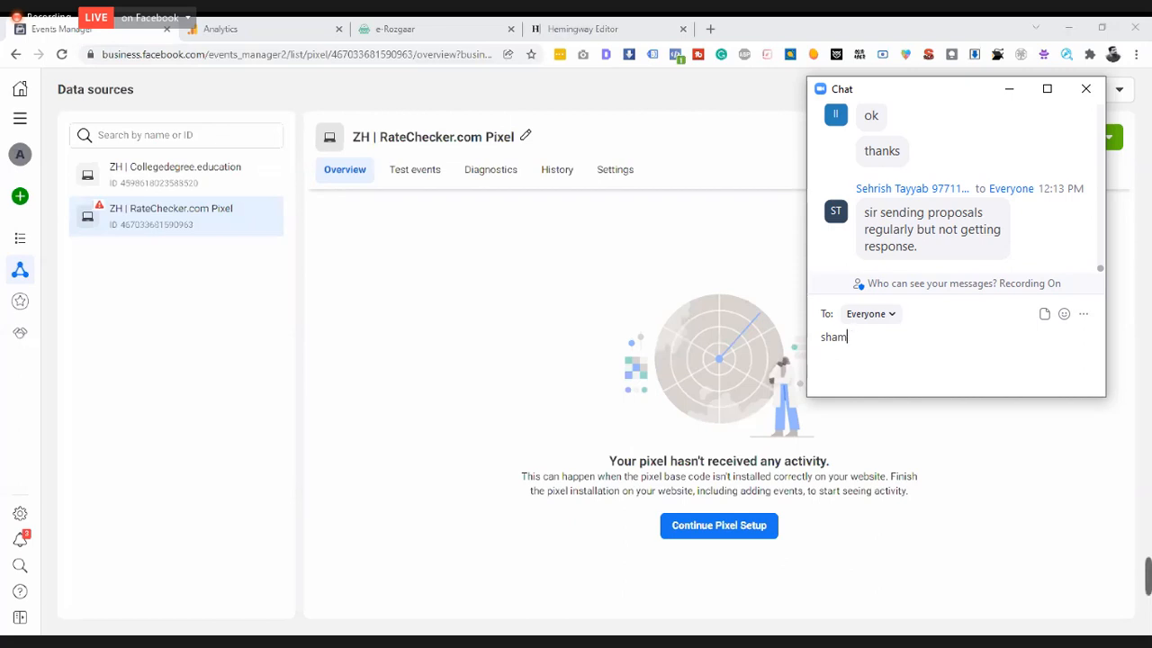
{"action": "type", "text": "ame here"}
{"action": "key", "text": "Return"}
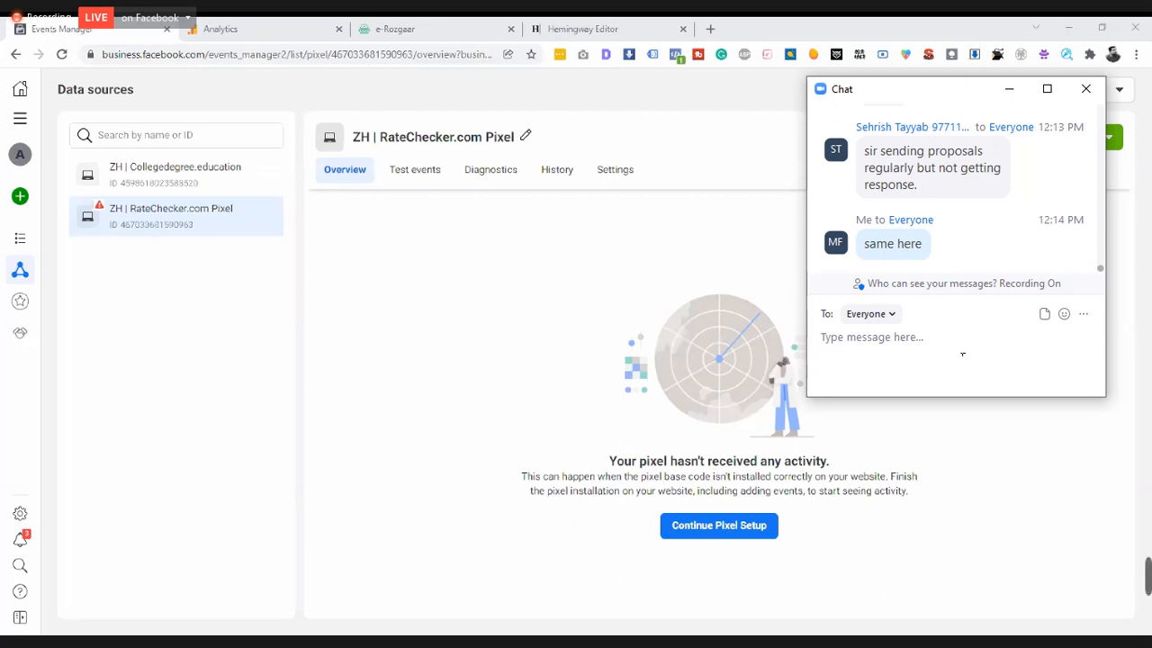
- View the Collegedegree.education pixel in the data sources, and return to the RateChecker.com Pixel overview
{"action": "left_click", "coordinate": [554, 584]}
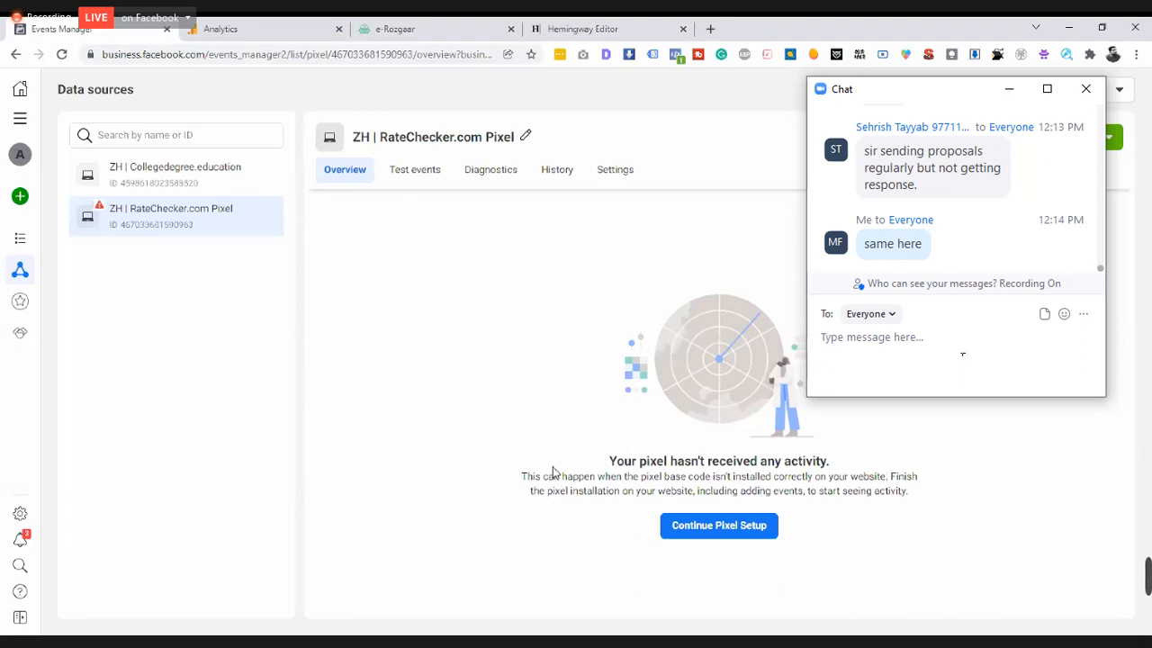
{"action": "scroll", "coordinate": [76, 135], "scroll_direction": "up", "scroll_amount": 5}
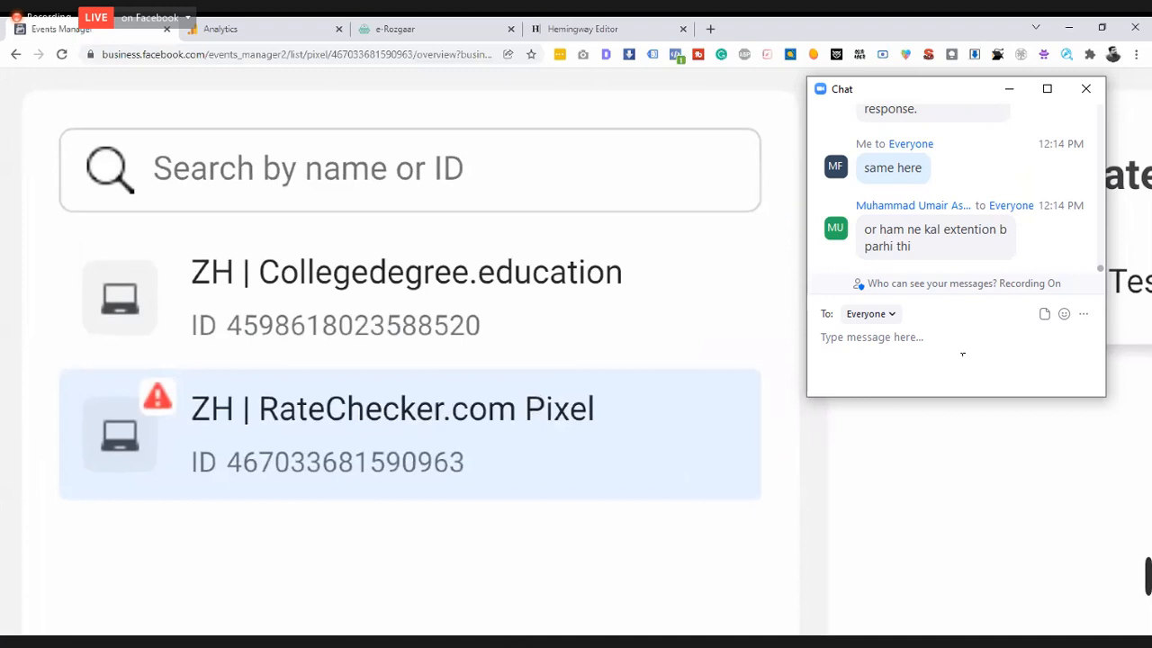
{"action": "left_click", "coordinate": [542, 322]}
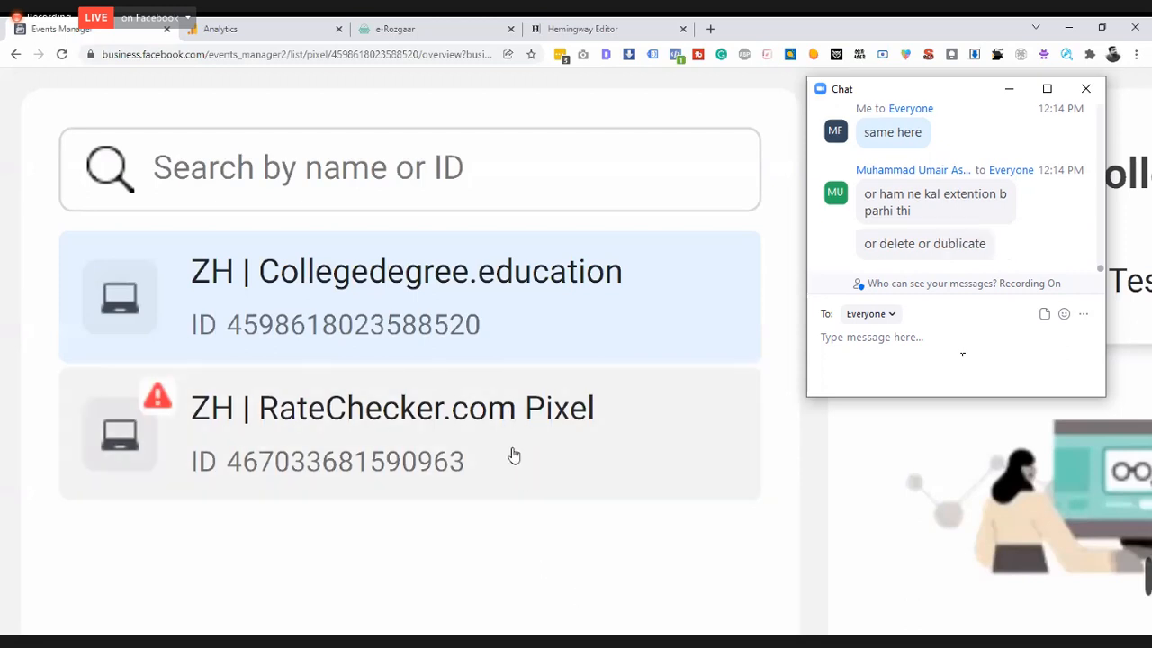
{"action": "left_click", "coordinate": [512, 454]}
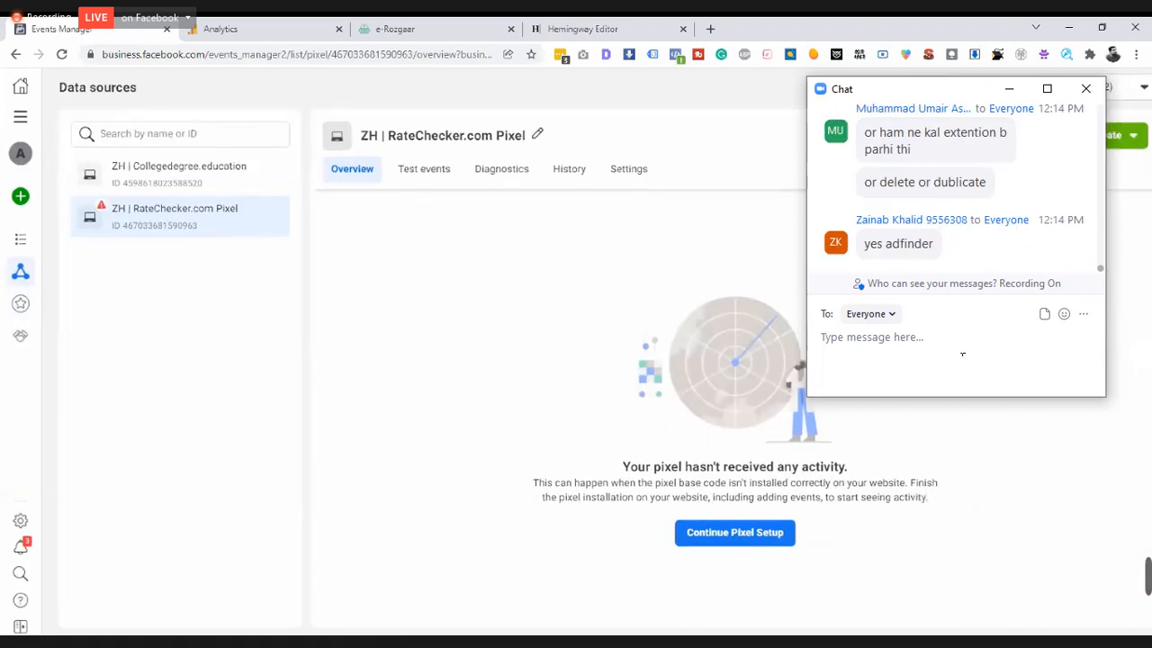
{"action": "scroll", "coordinate": [800, 464], "scroll_direction": "right", "scroll_amount": 1}
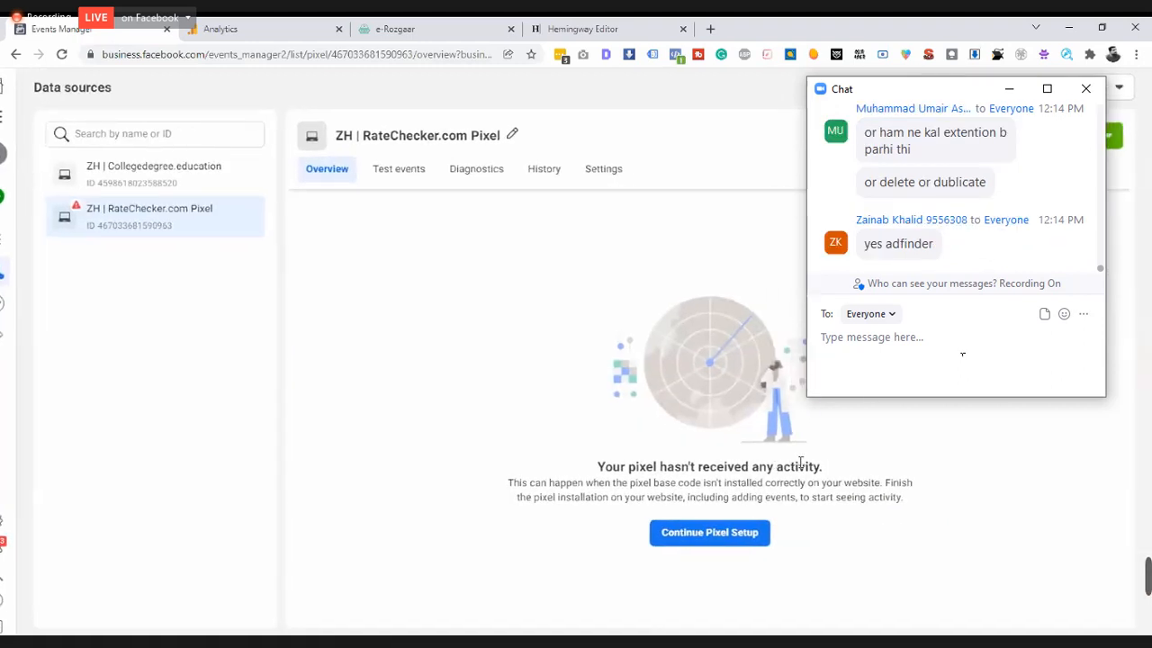
{"action": "scroll", "coordinate": [800, 463], "scroll_direction": "down", "scroll_amount": 1}
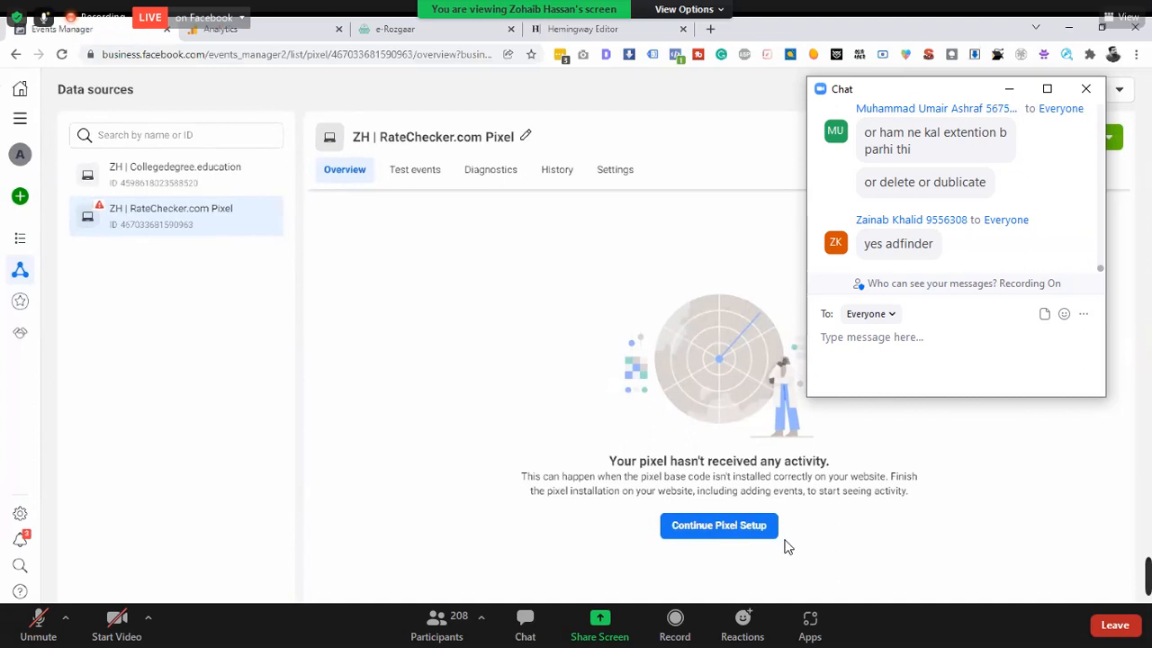
- Close the meeting chat and open the RateChecker WordPress dashboard in a new browser tab
{"action": "left_click", "coordinate": [1085, 94]}
{"action": "left_click", "coordinate": [303, 509]}
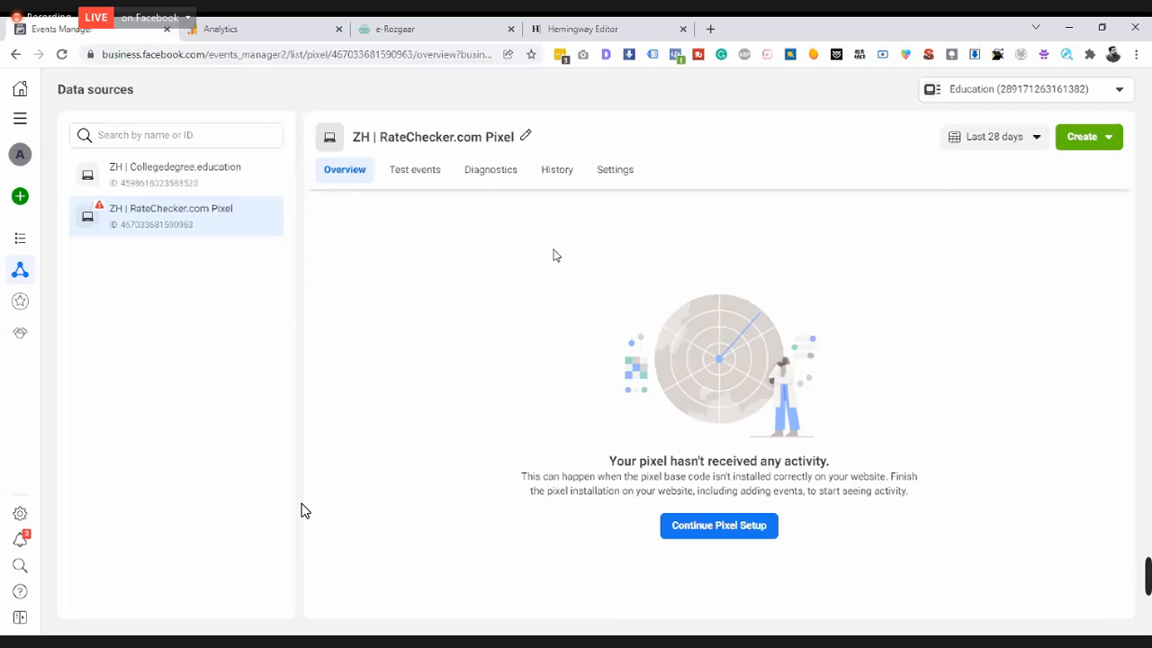
{"action": "left_click", "coordinate": [711, 29]}
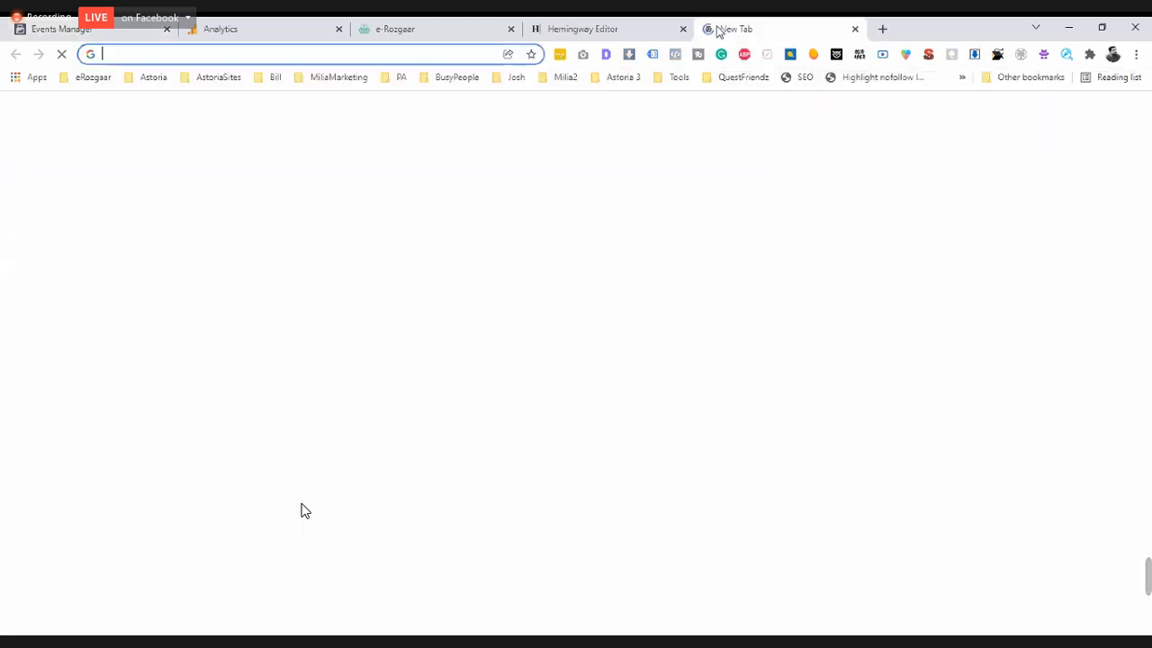
{"action": "type", "text": "rate"}
{"action": "key", "text": "Right"}
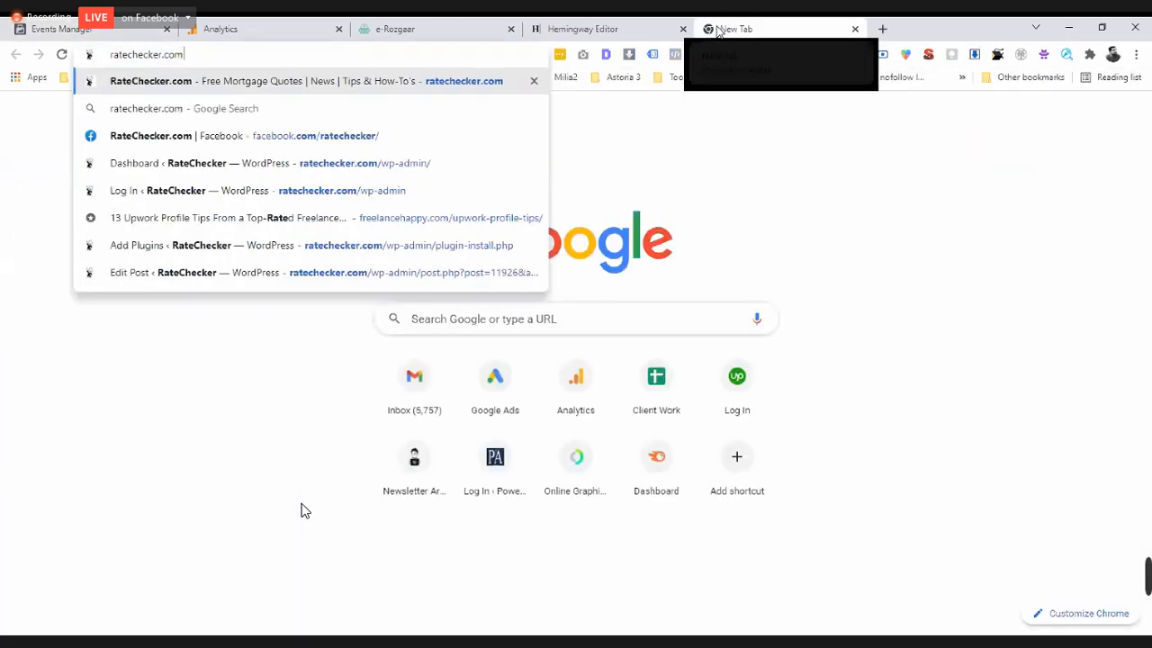
{"action": "type", "text": "wp-"}
{"action": "key", "text": "BackSpace"}
{"action": "key", "text": "BackSpace"}
{"action": "key", "text": "BackSpace"}
{"action": "key", "text": "BackSpace"}
{"action": "type", "text": "m/"}
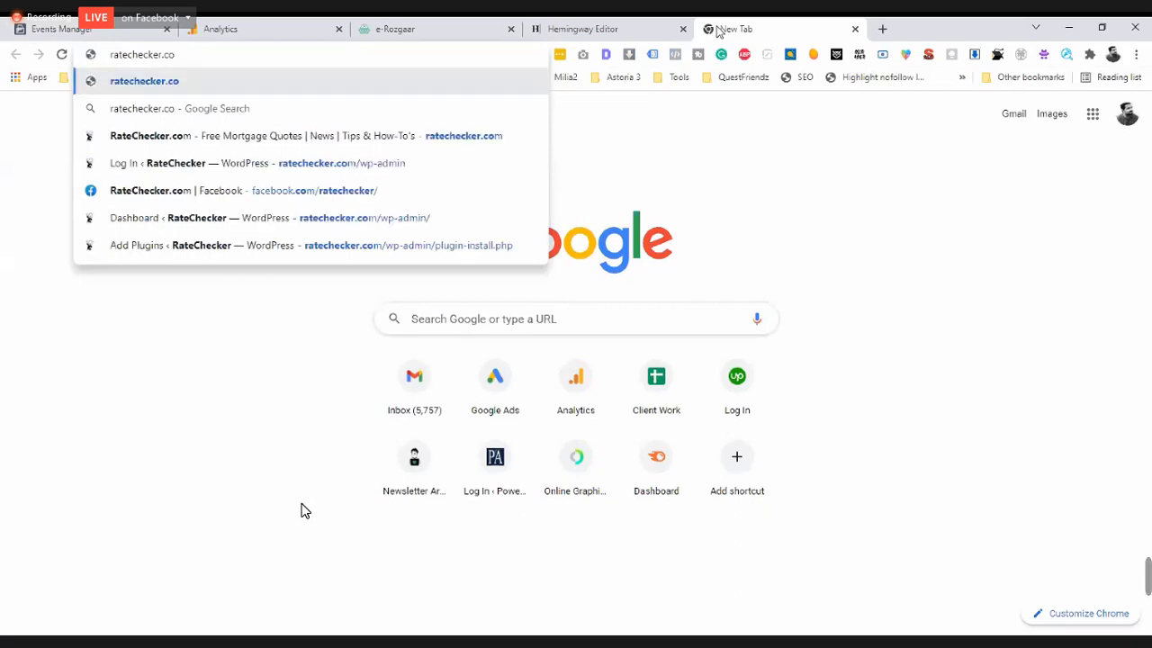
{"action": "key", "text": "Return"}
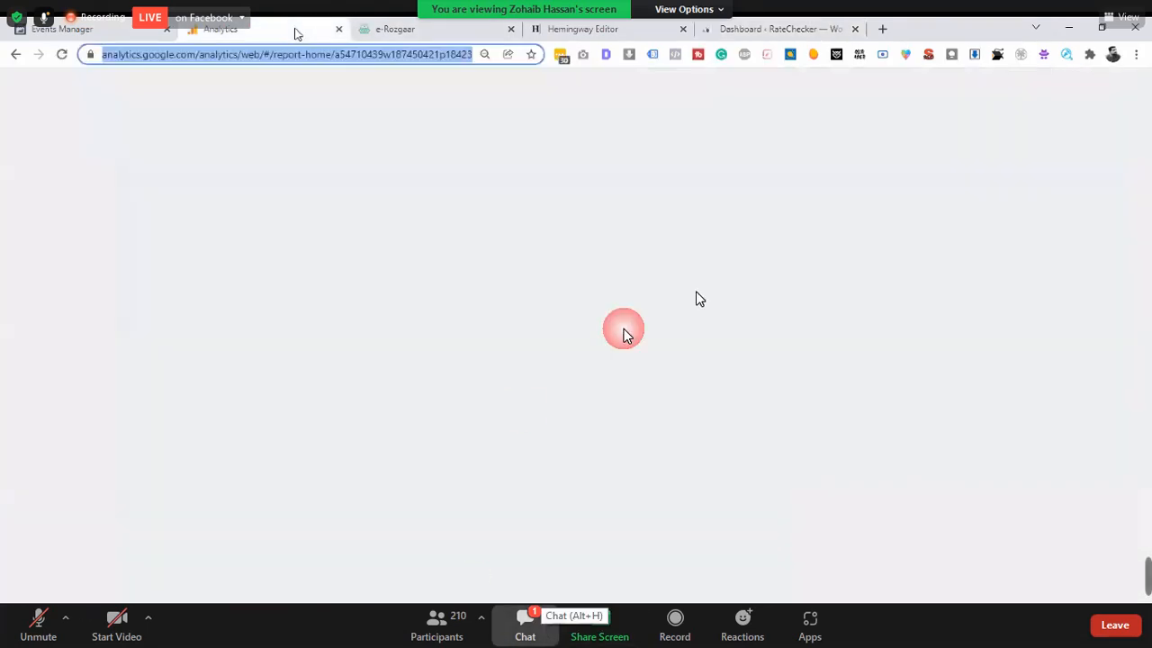
- Check the newest messages in the meeting chat and close the chat window
{"action": "left_click", "coordinate": [543, 632]}
{"action": "left_click", "coordinate": [967, 362]}
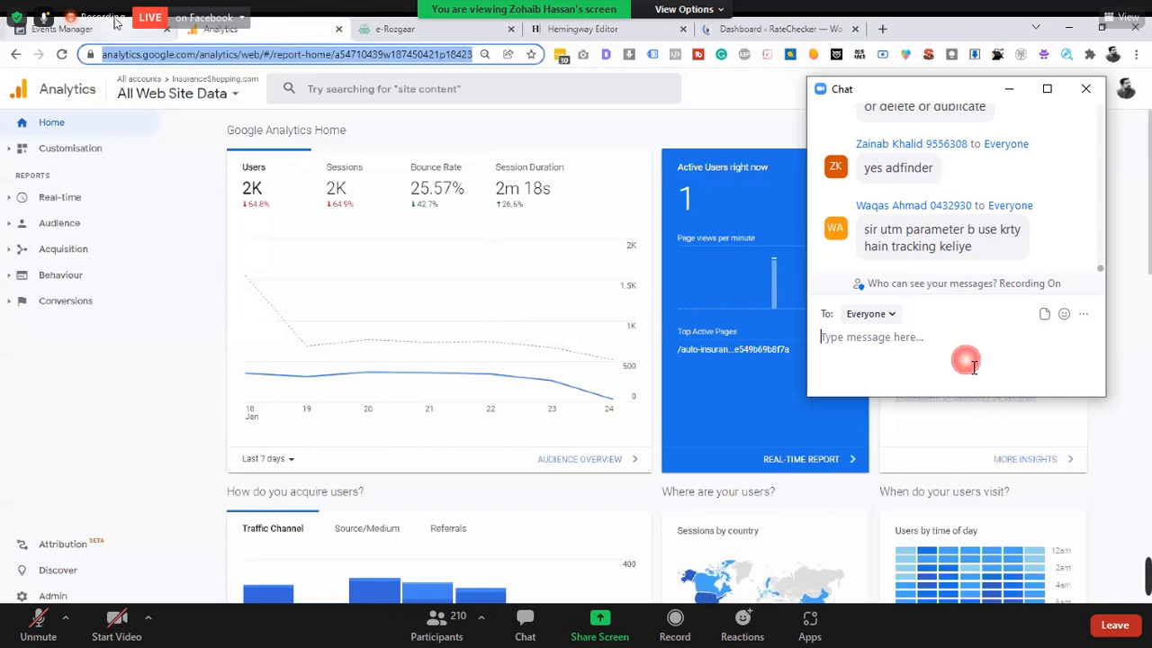
{"action": "mouse_move", "coordinate": [978, 89]}
{"action": "left_mouse_down"}
{"action": "mouse_move", "coordinate": [1019, 75]}
{"action": "mouse_move", "coordinate": [985, 76]}
{"action": "left_mouse_up"}
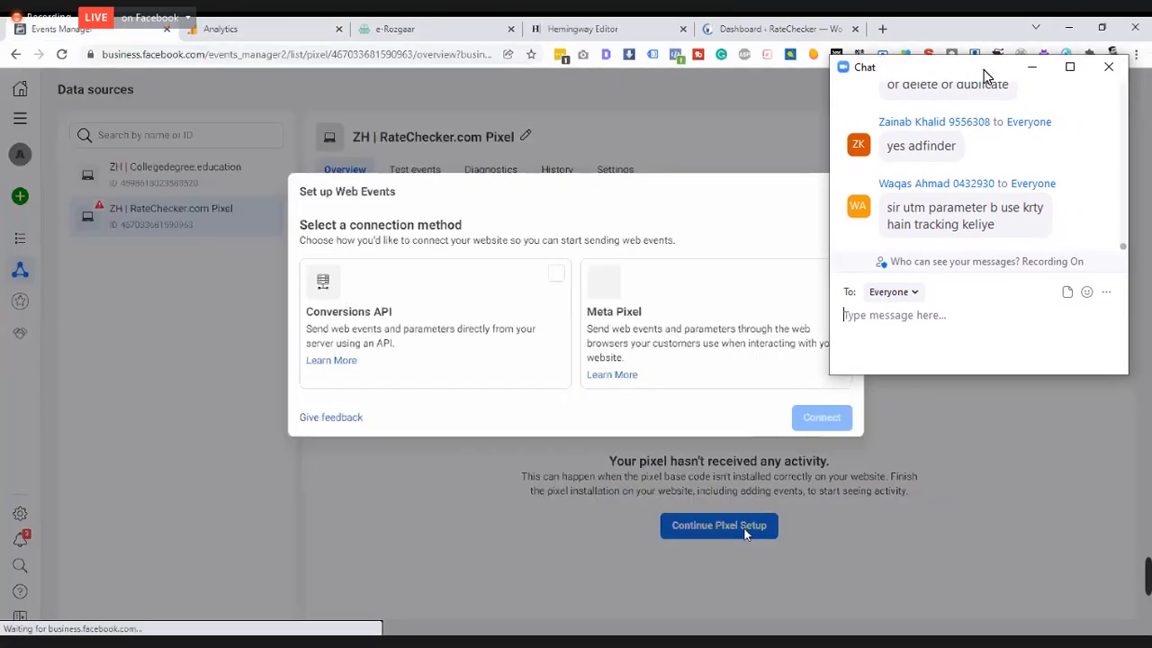
{"action": "left_click", "coordinate": [1109, 66]}
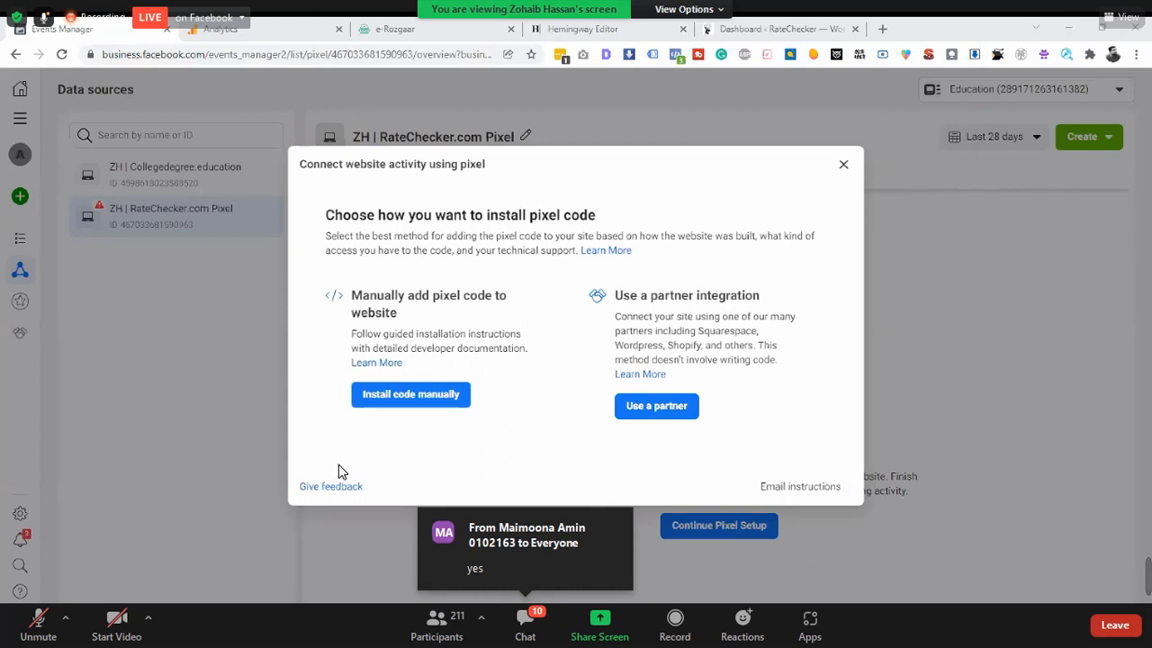
- Reopen the meeting chat clear of the pixel installation dialog and highlight the "Manually add pixel code to website" heading
{"action": "left_click", "coordinate": [525, 619]}
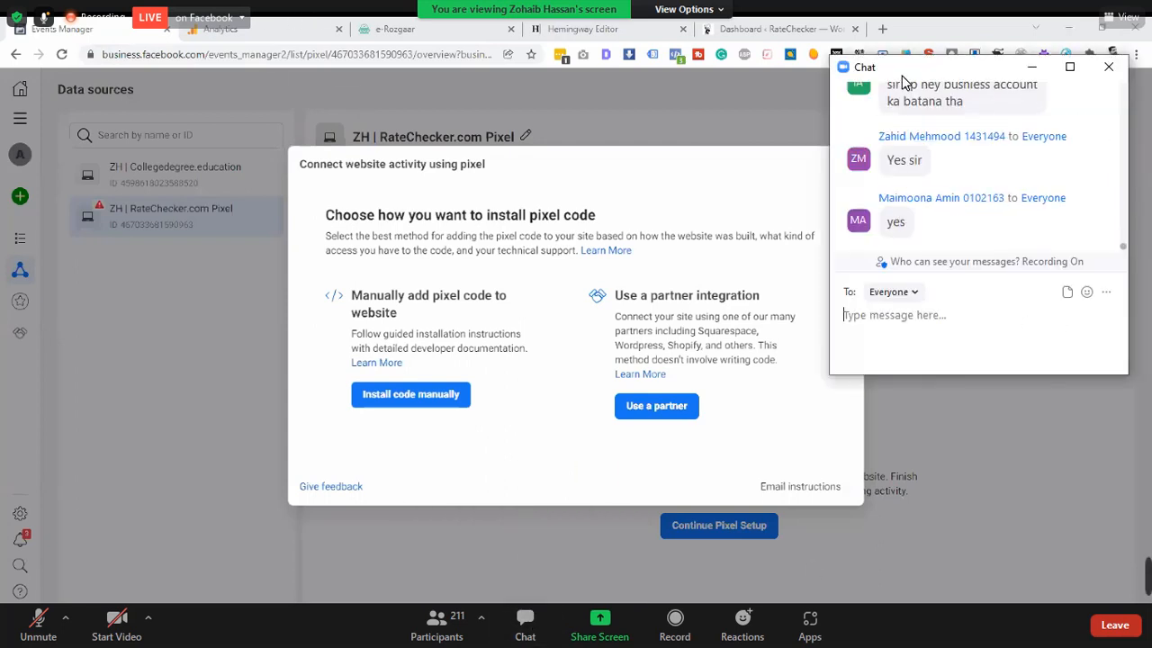
{"action": "left_click_drag", "start_coordinate": [904, 76], "coordinate": [963, 76]}
{"action": "left_click_drag", "start_coordinate": [891, 240], "coordinate": [988, 232]}
{"action": "left_click_drag", "start_coordinate": [1053, 81], "coordinate": [1015, 84]}
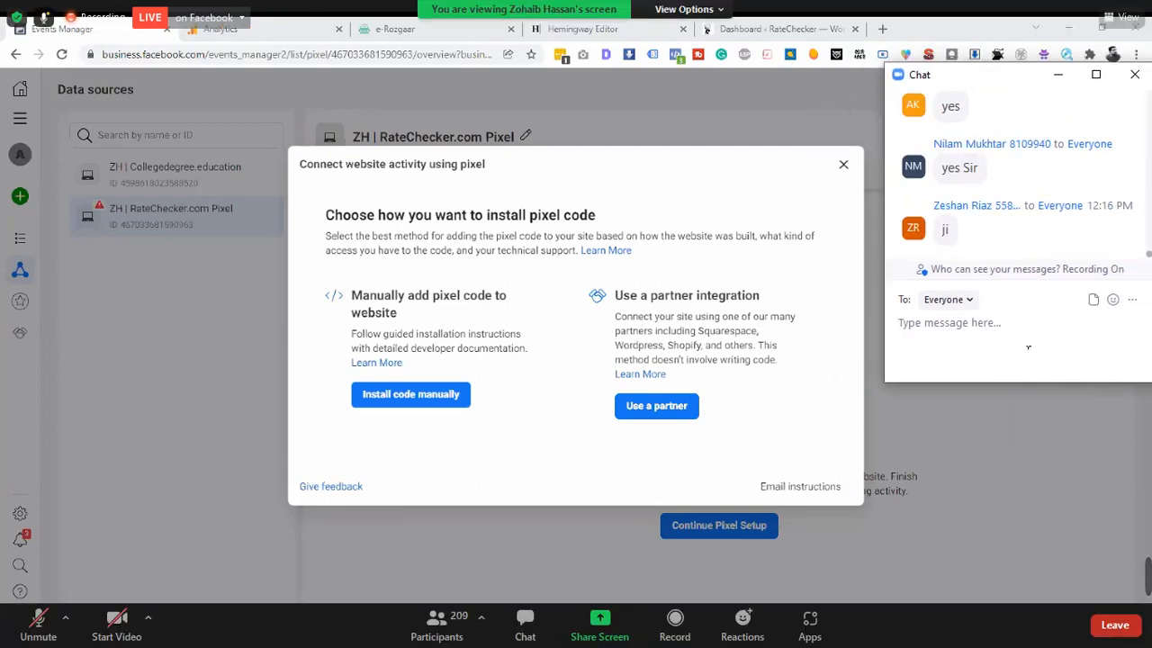
{"action": "triple_click", "coordinate": [426, 297]}
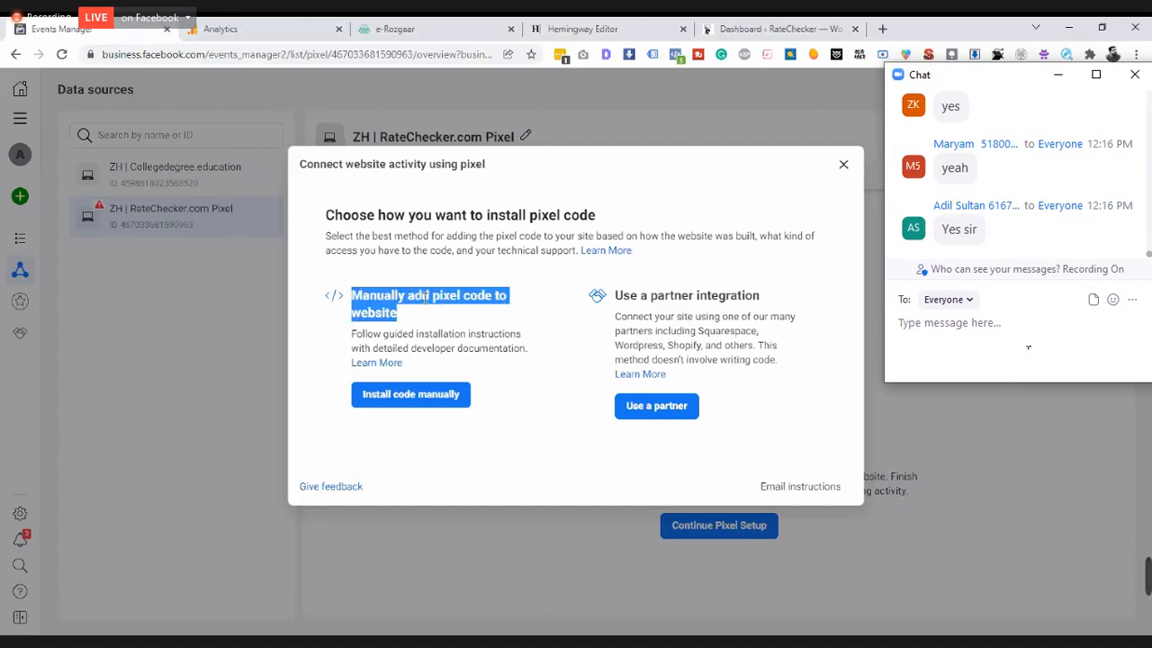
- Highlight the "Use a partner integration" heading and the WordPress mention in its description
{"action": "left_click", "coordinate": [426, 297]}
{"action": "triple_click", "coordinate": [729, 290]}
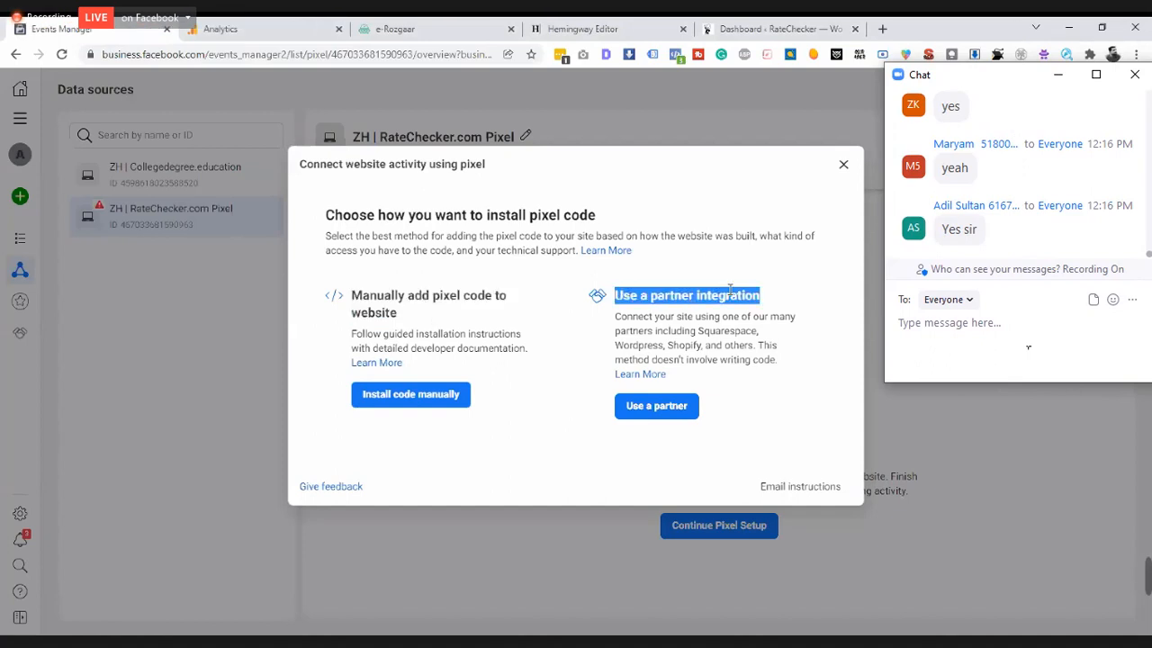
{"action": "left_click", "coordinate": [727, 288]}
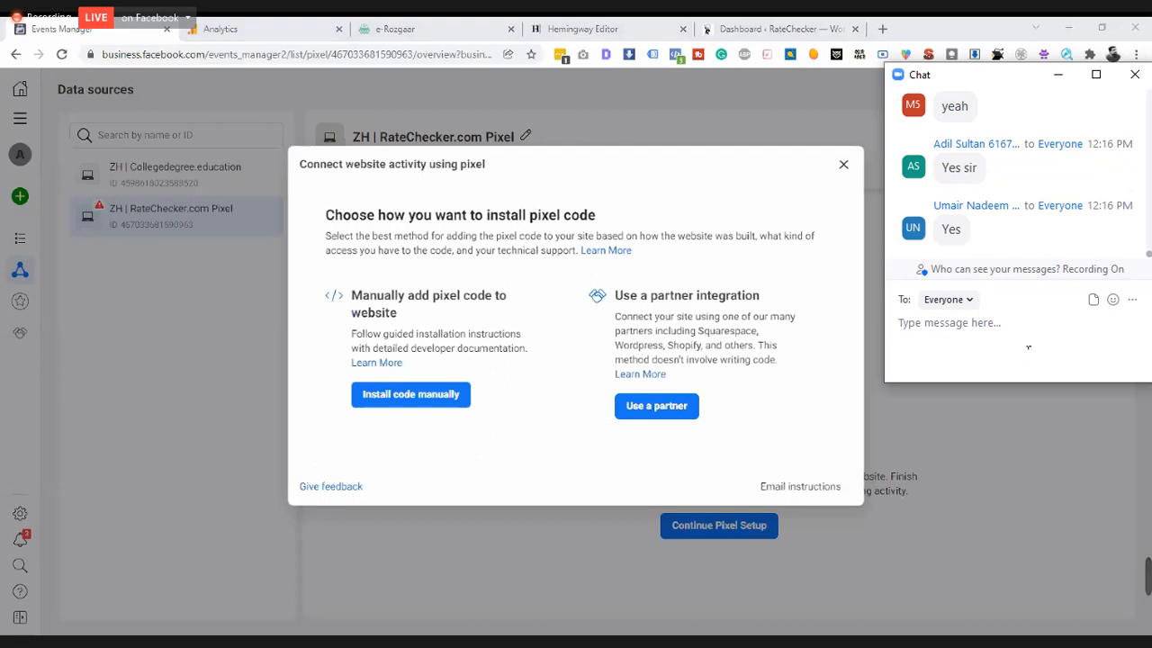
{"action": "left_click", "coordinate": [691, 413]}
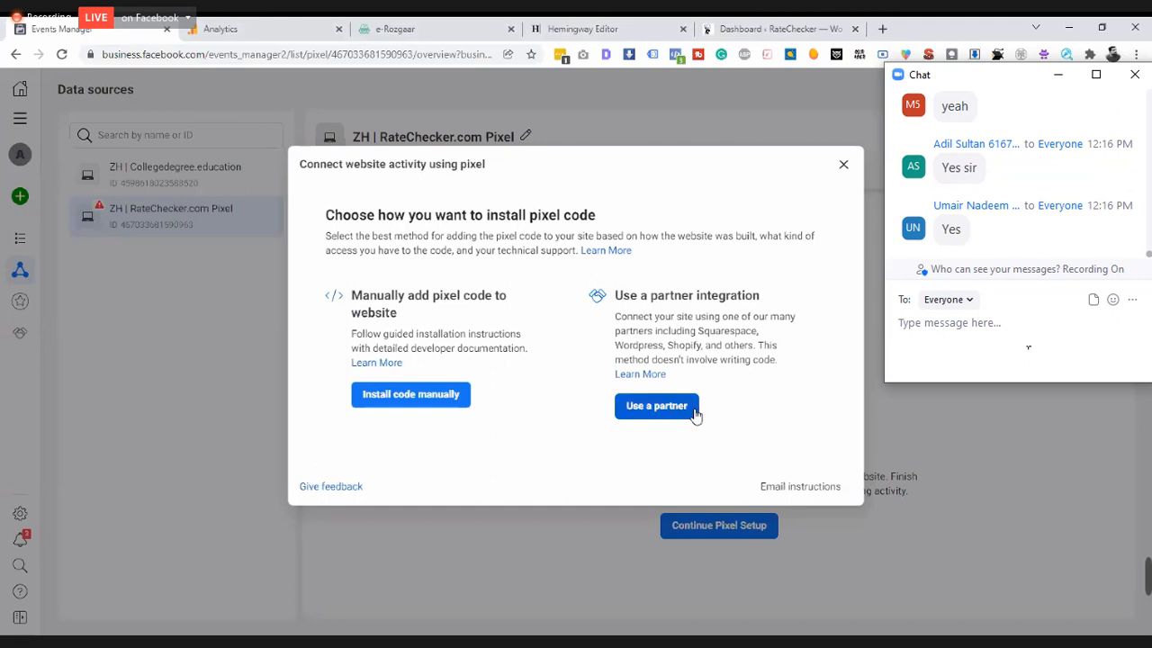
{"action": "triple_click", "coordinate": [652, 297]}
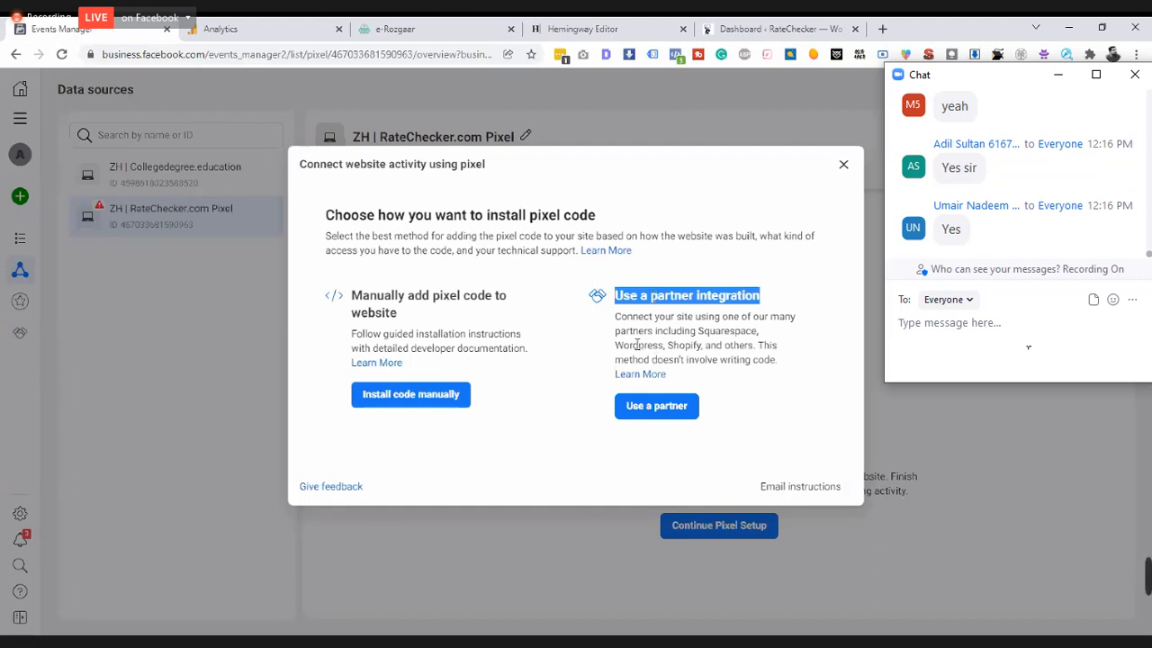
{"action": "double_click", "coordinate": [636, 344]}
{"action": "left_click", "coordinate": [677, 345]}
- Choose the partner integration method for installing the pixel, review the available partners and select WordPress
{"action": "left_click", "coordinate": [656, 410]}
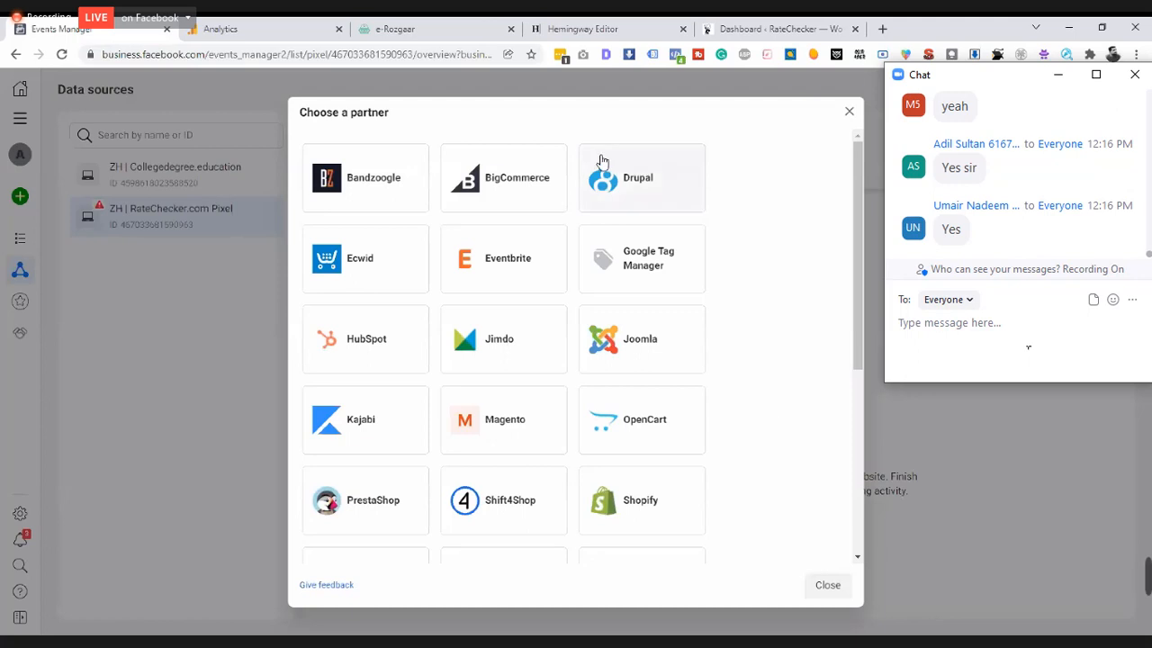
{"action": "scroll", "coordinate": [754, 382], "scroll_direction": "down", "scroll_amount": 4}
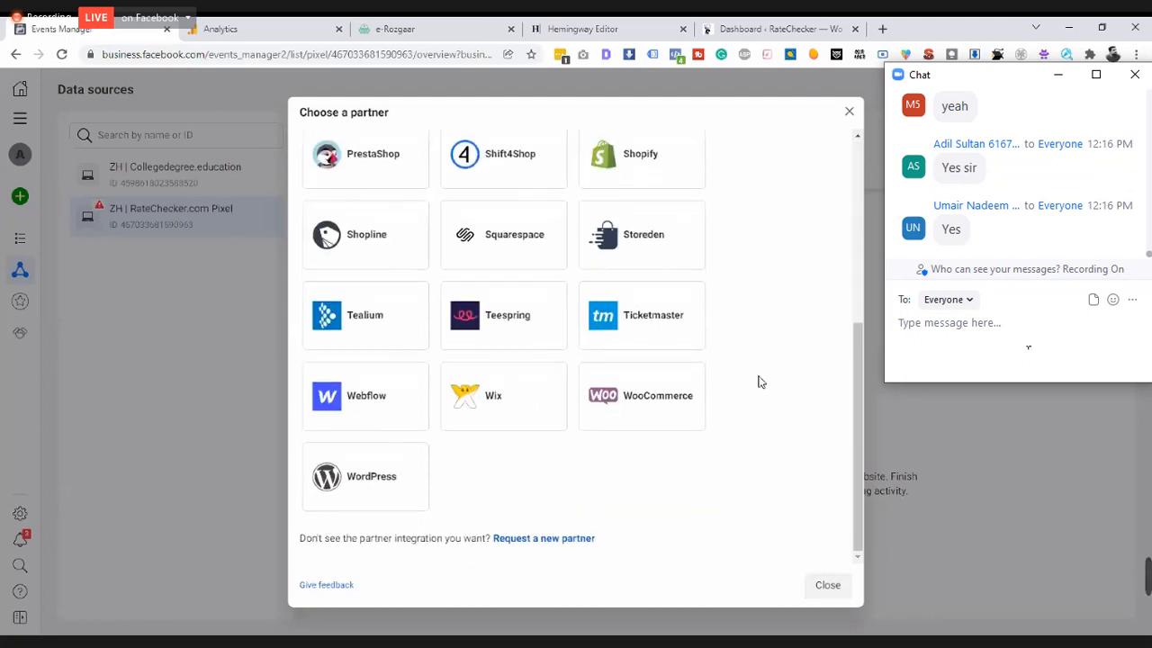
{"action": "scroll", "coordinate": [759, 382], "scroll_direction": "up", "scroll_amount": 4}
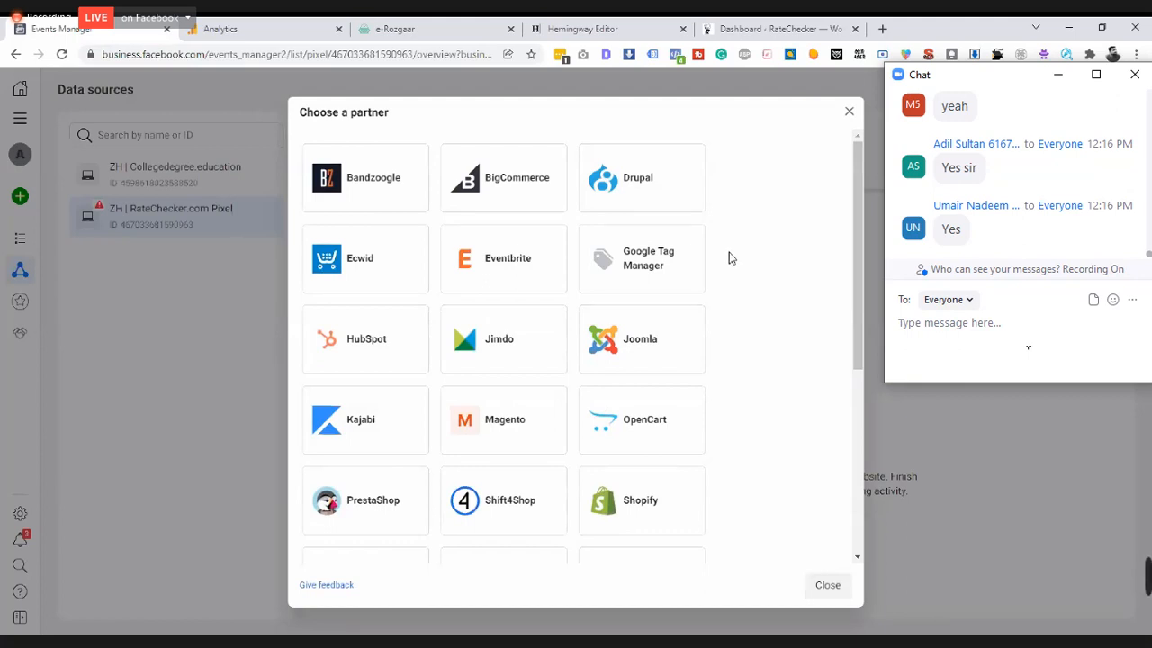
{"action": "scroll", "coordinate": [617, 357], "scroll_direction": "down", "scroll_amount": 4}
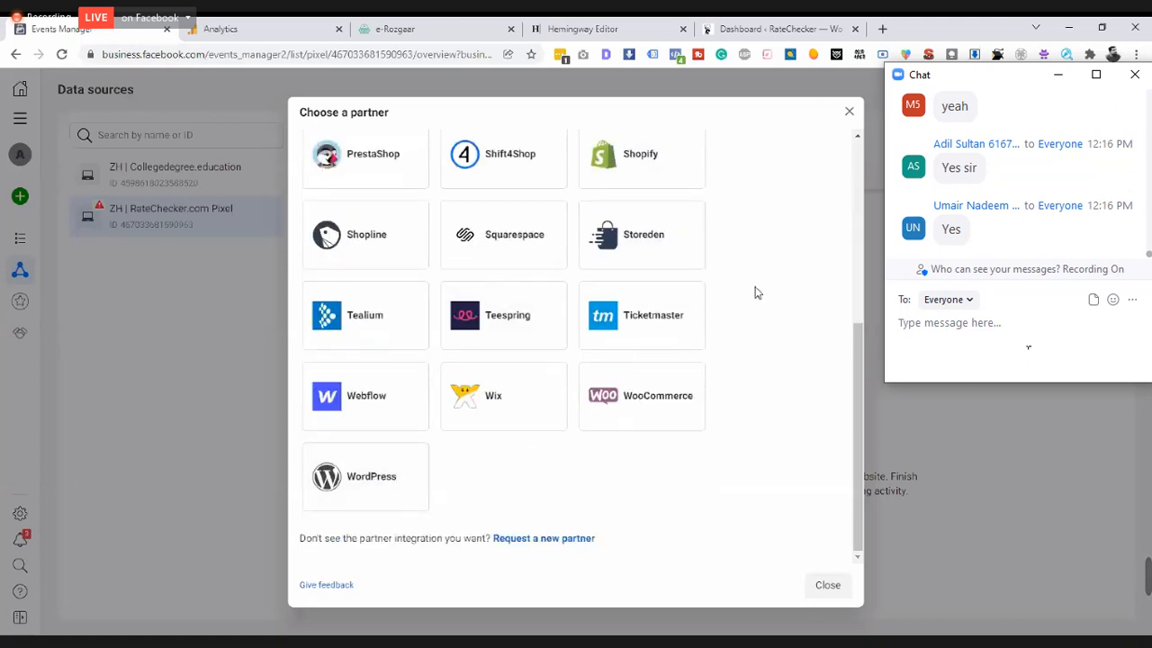
{"action": "scroll", "coordinate": [756, 292], "scroll_direction": "up", "scroll_amount": 2}
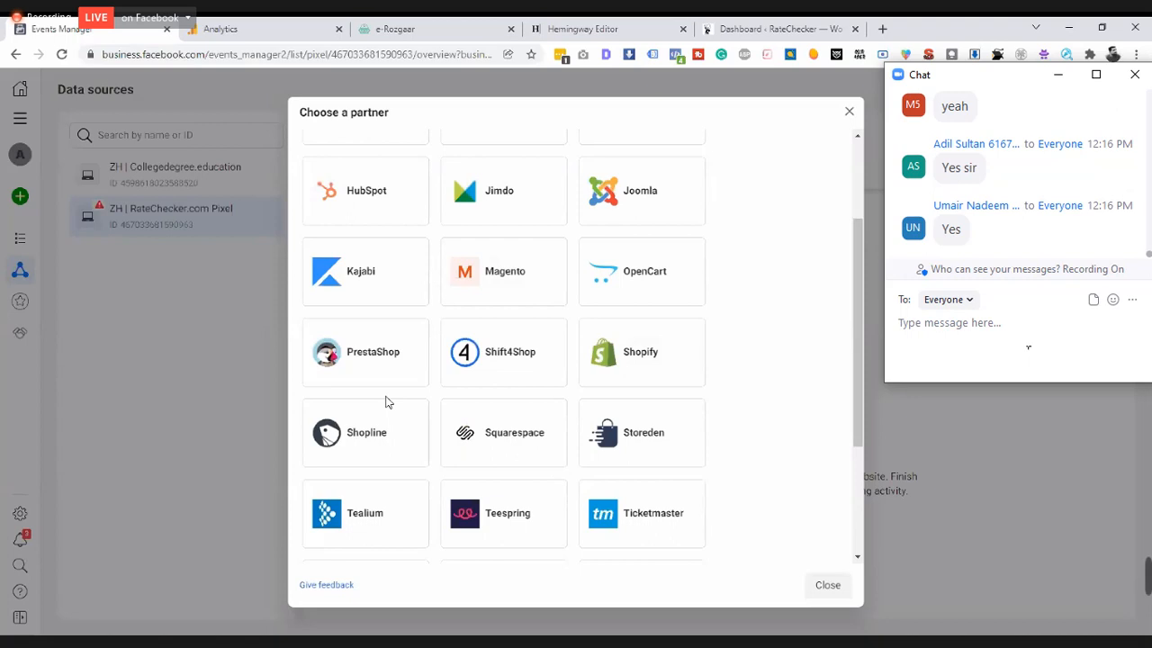
{"action": "scroll", "coordinate": [756, 376], "scroll_direction": "down", "scroll_amount": 2}
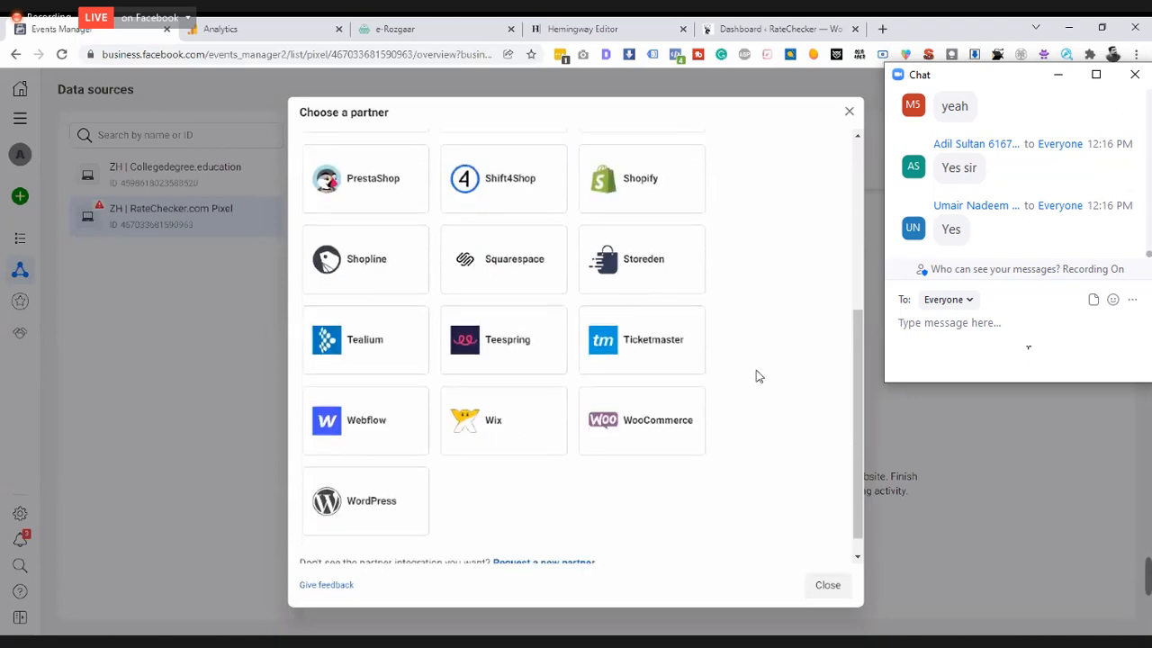
{"action": "scroll", "coordinate": [756, 376], "scroll_direction": "down", "scroll_amount": 1}
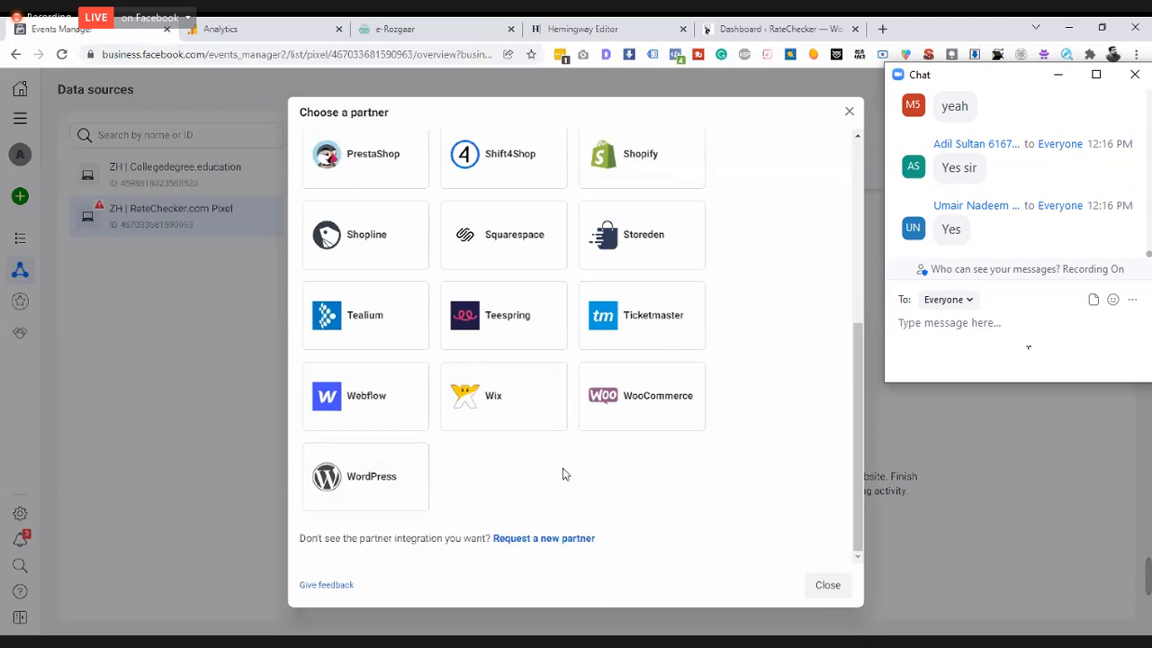
{"action": "left_click", "coordinate": [393, 458]}
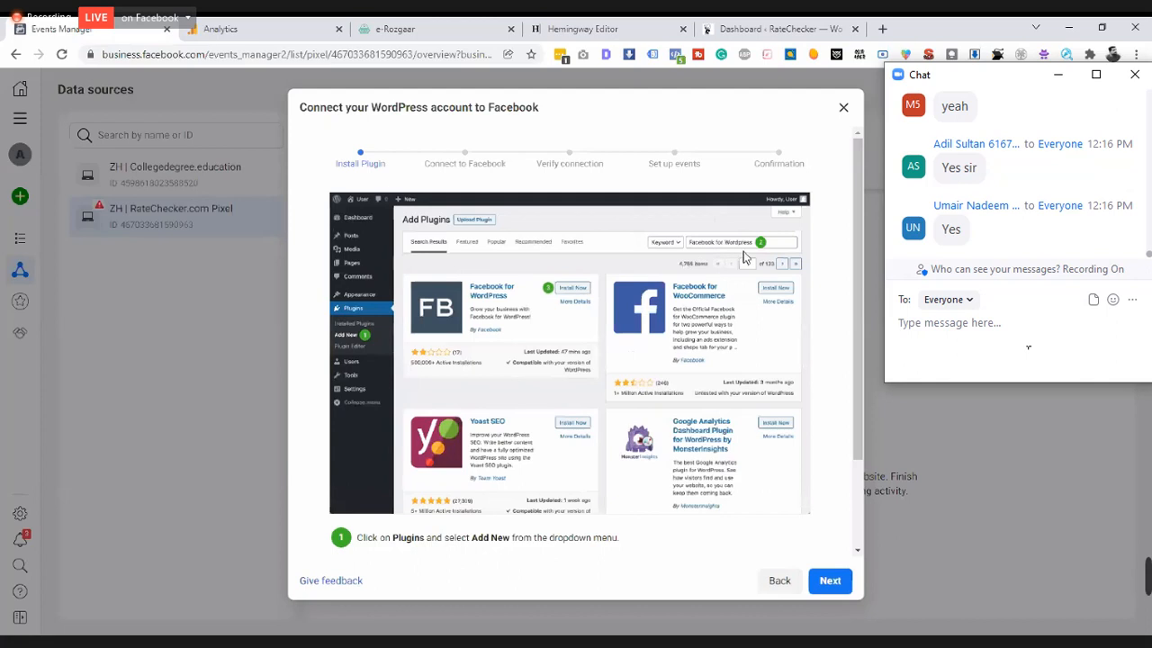
- Open the Add Plugins page in the RateChecker WordPress dashboard and close the meeting chat covering it
{"action": "left_click", "coordinate": [726, 23]}
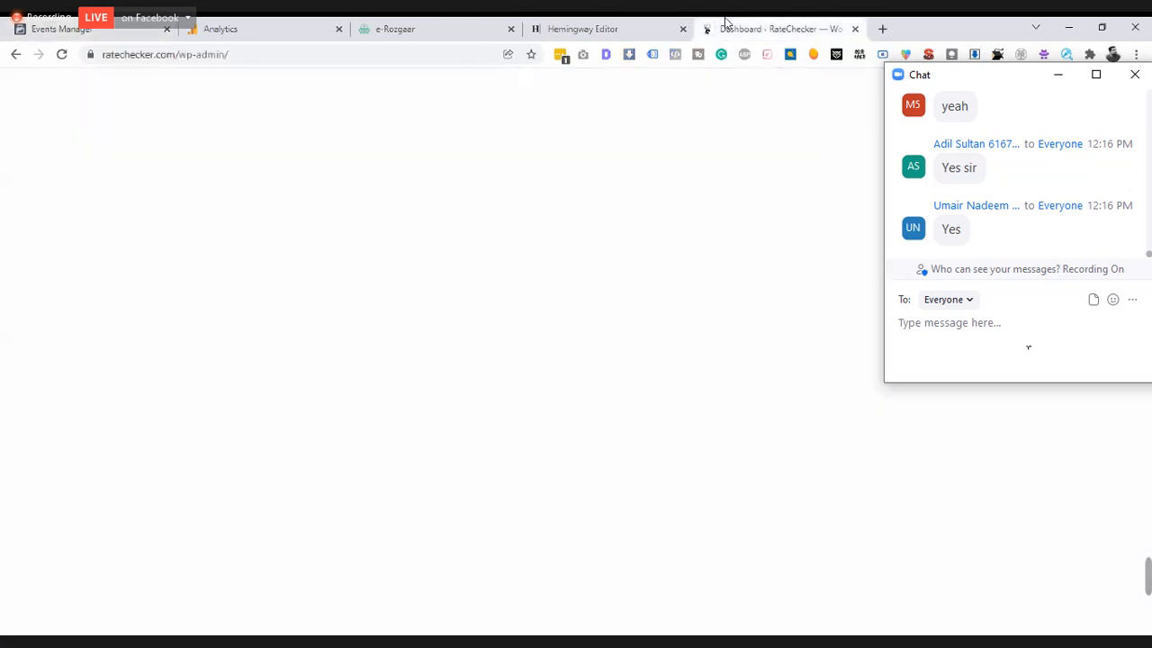
{"action": "mouse_move", "coordinate": [91, 493]}
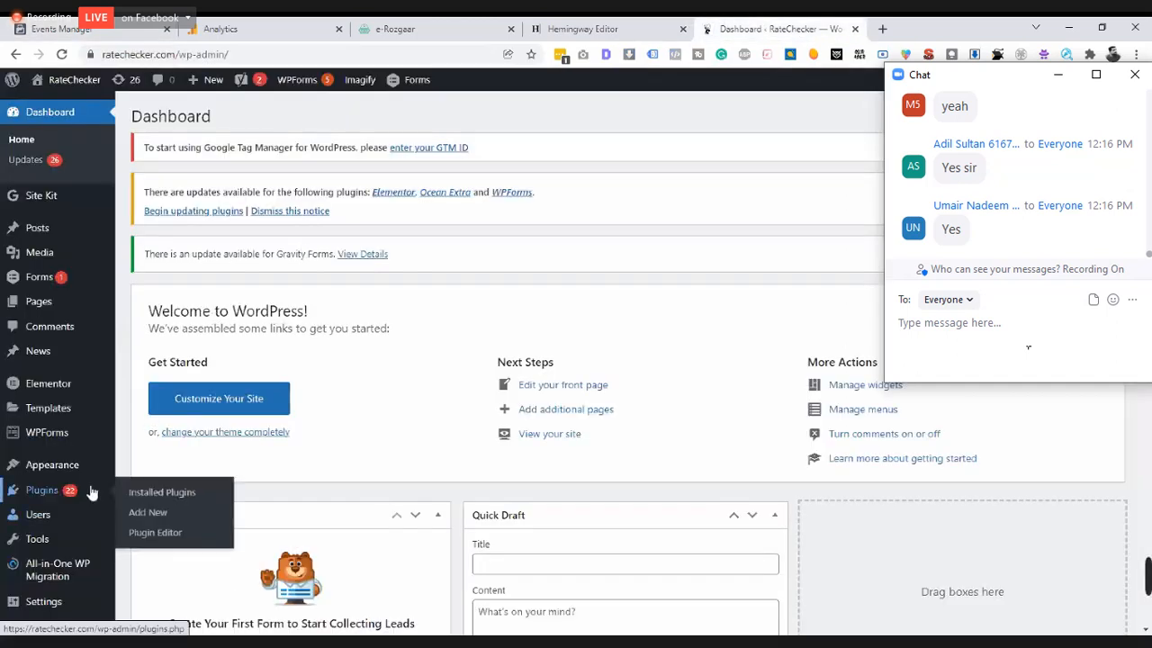
{"action": "left_click", "coordinate": [146, 513]}
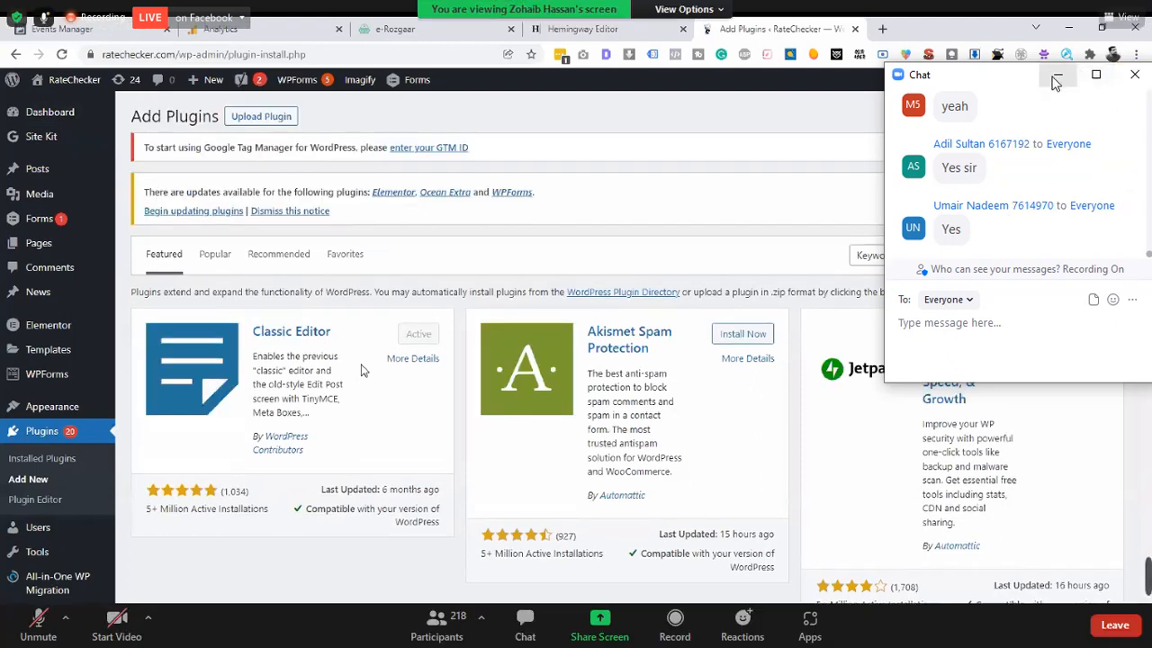
{"action": "left_click_drag", "start_coordinate": [995, 79], "coordinate": [938, 72]}
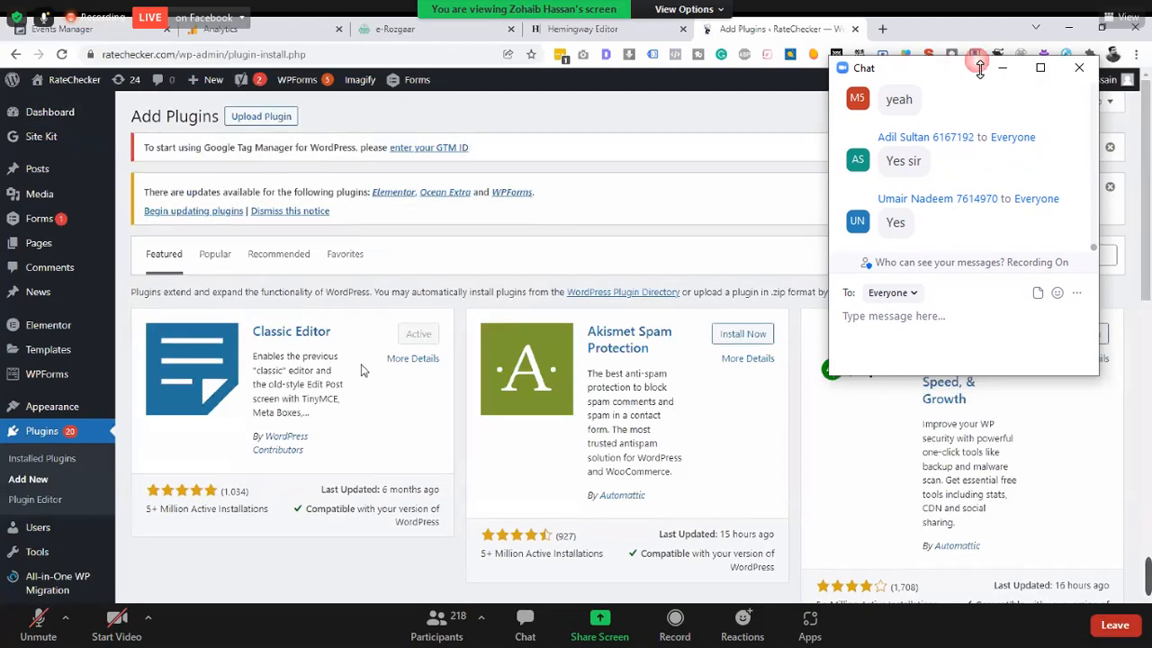
{"action": "left_click", "coordinate": [1081, 74]}
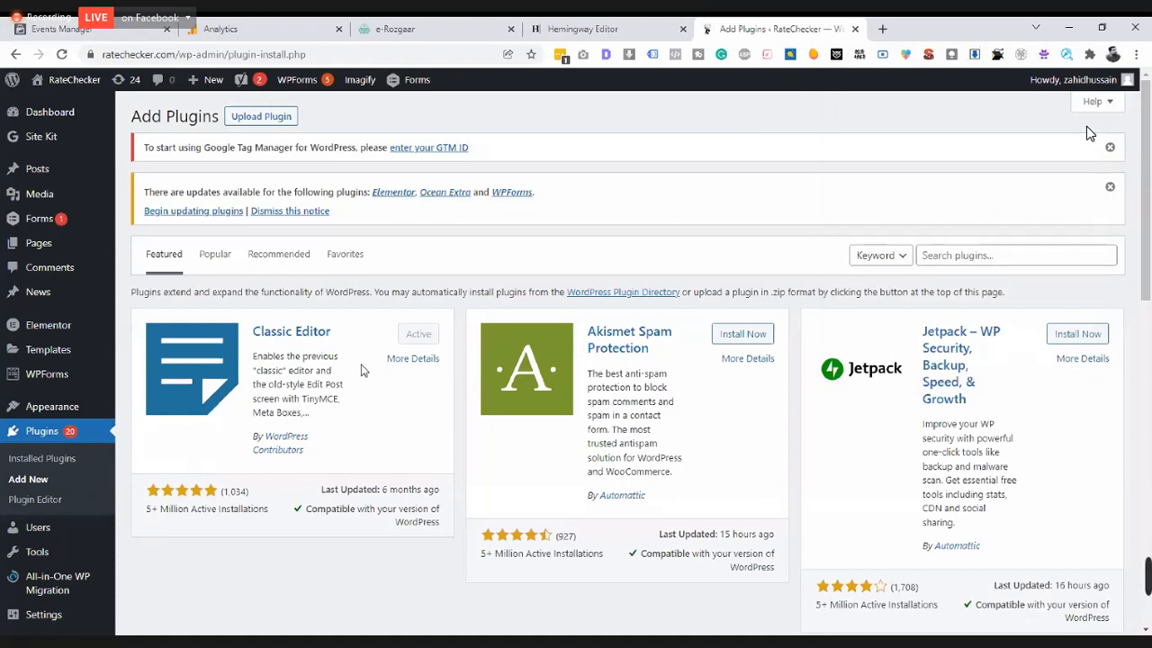
- Return to the WordPress connection guide in Events Manager and review the Install Plugin instructions
{"action": "key", "text": "ctrl+shift+Tab"}
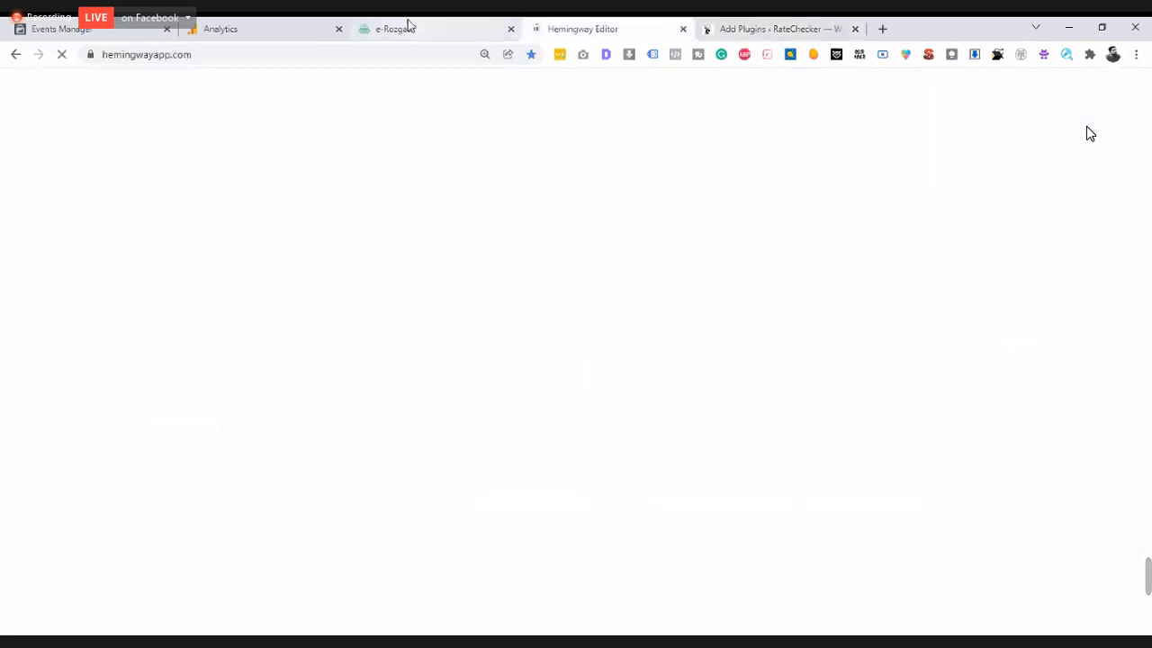
{"action": "key", "text": "ctrl+shift+Tab"}
{"action": "key", "text": "ctrl+shift+Tab"}
{"action": "key", "text": "ctrl+shift+Tab"}
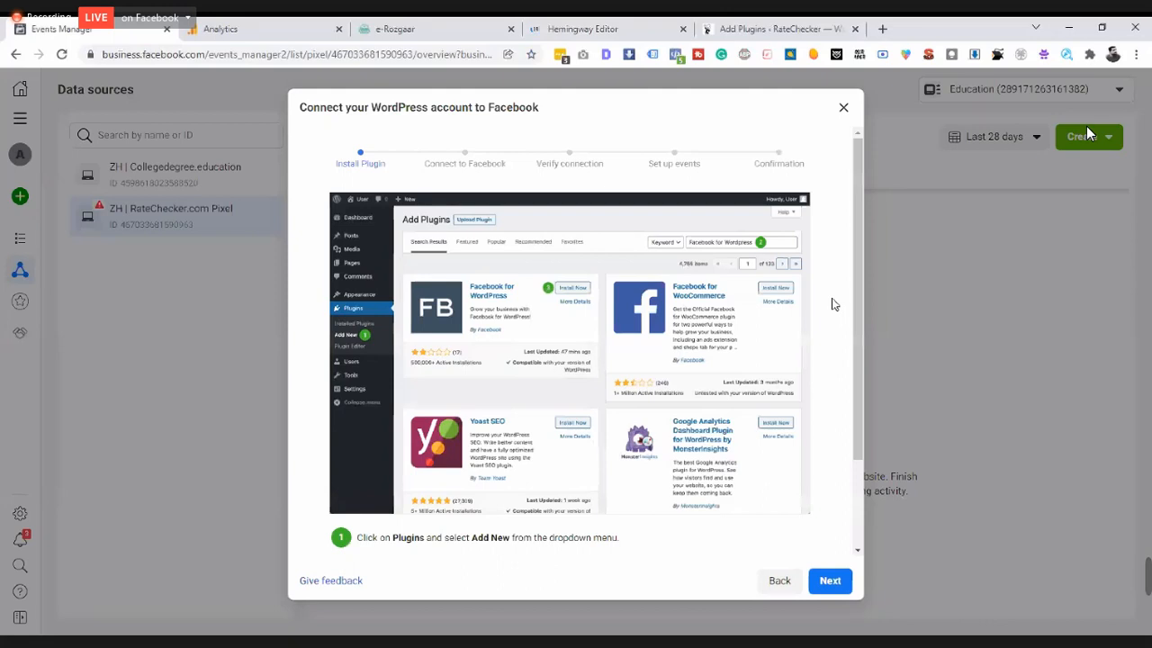
{"action": "scroll", "coordinate": [840, 303], "scroll_direction": "down", "scroll_amount": 3}
{"action": "scroll", "coordinate": [841, 303], "scroll_direction": "up", "scroll_amount": 3}
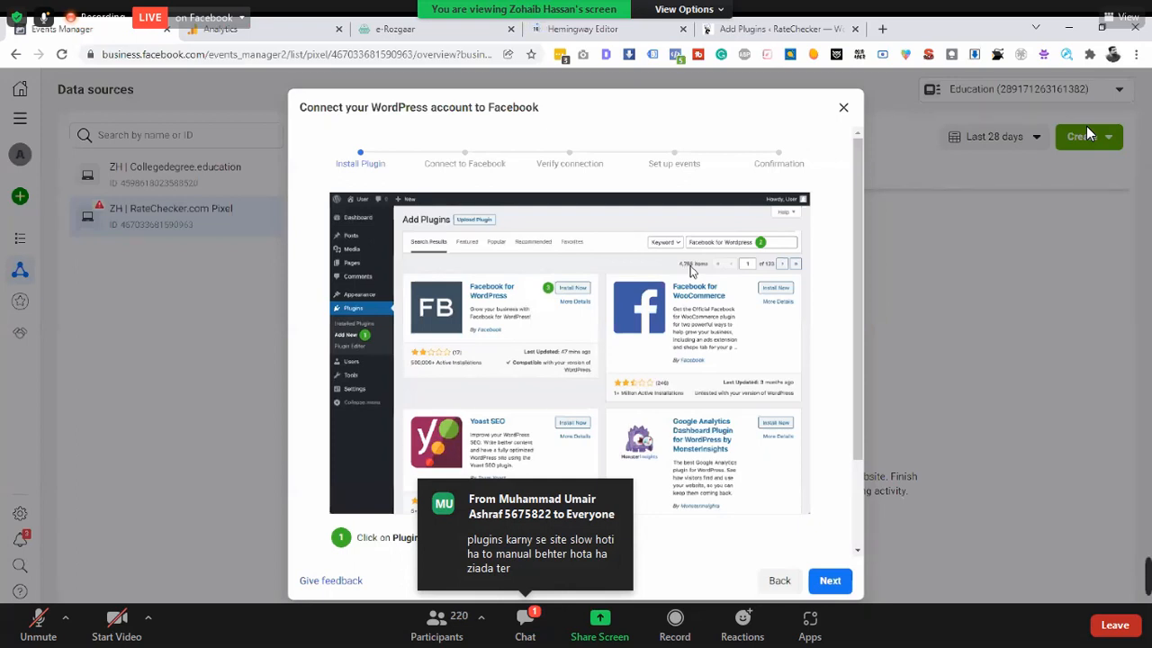
- Read the newest message in the meeting chat, return to the Add Plugins page and close the chat
{"action": "left_click", "coordinate": [525, 621]}
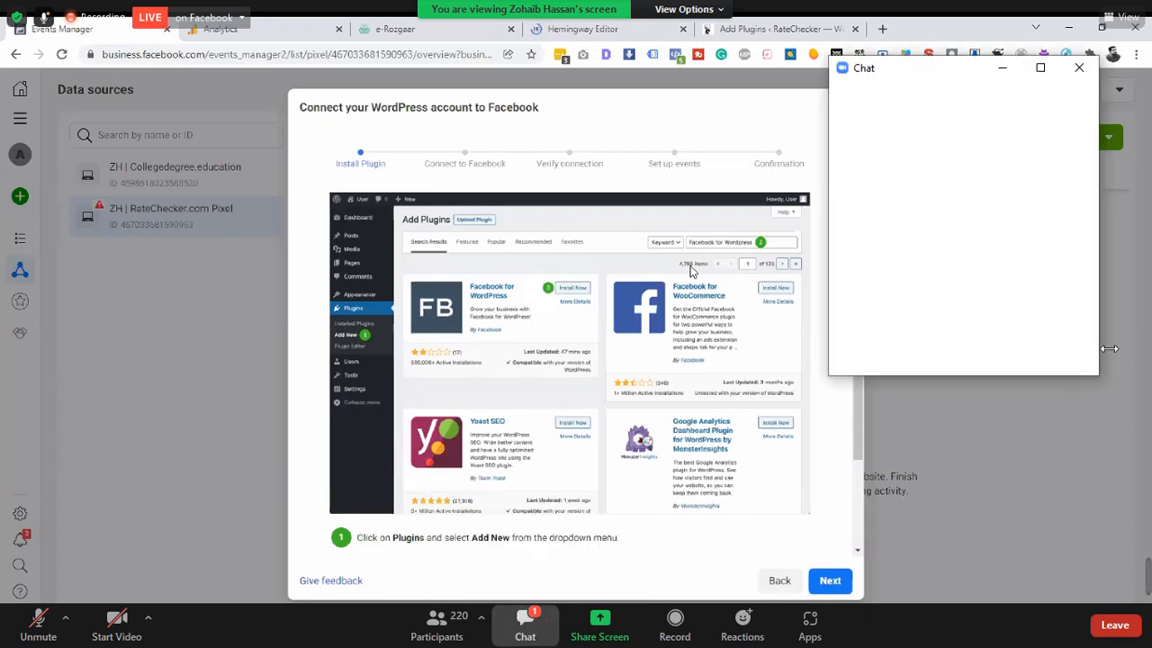
{"action": "left_click_drag", "start_coordinate": [905, 76], "coordinate": [985, 88]}
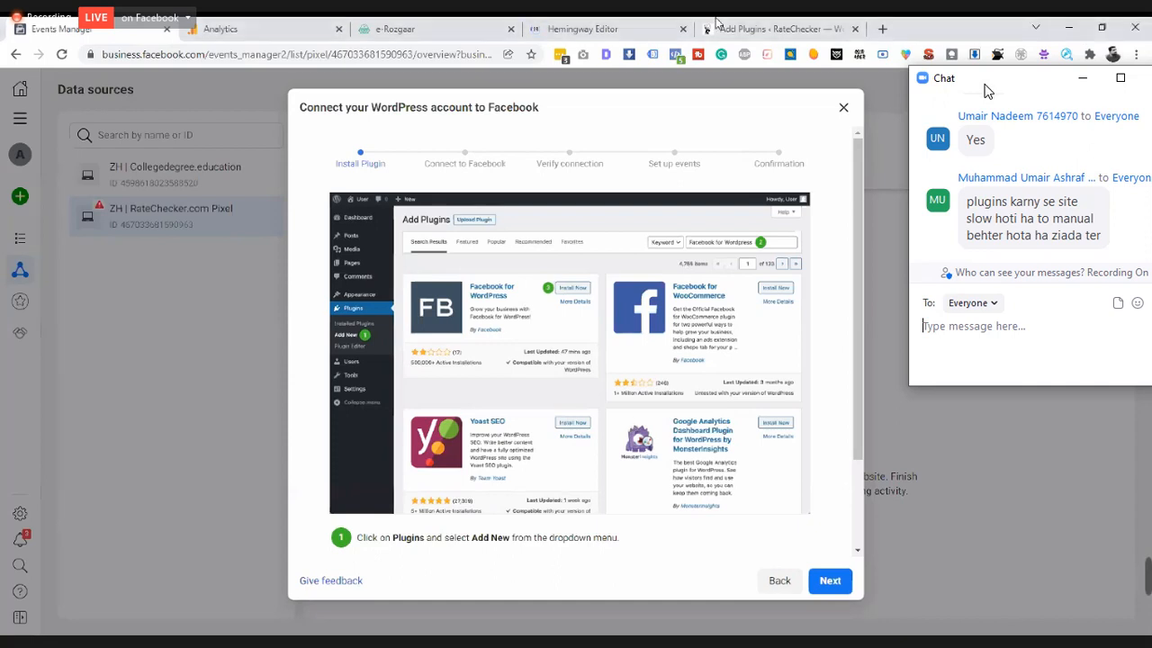
{"action": "left_click", "coordinate": [774, 29]}
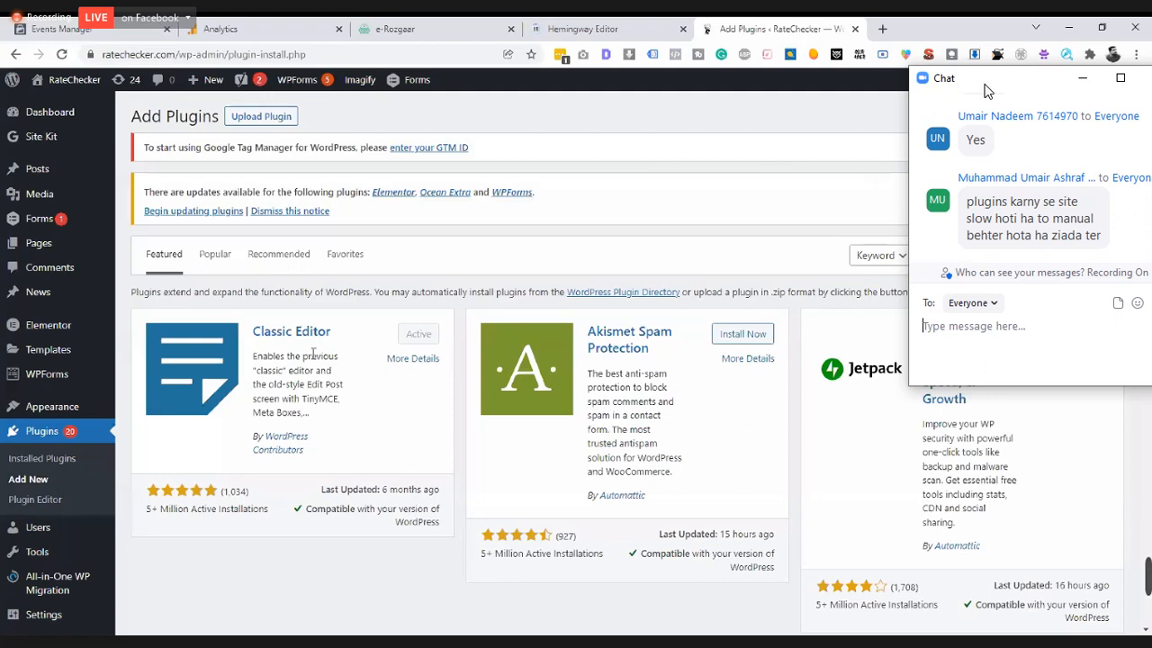
{"action": "left_click_drag", "start_coordinate": [986, 87], "coordinate": [895, 84]}
{"action": "left_click", "coordinate": [1068, 72]}
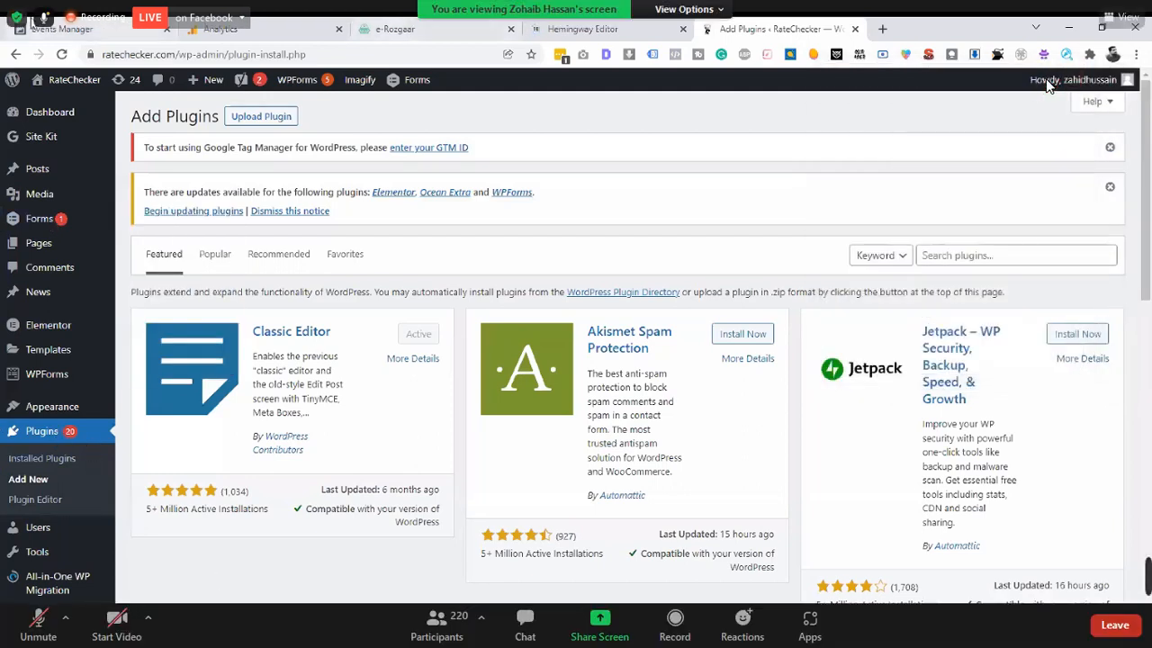
- Place the Add Plugins browser tab directly beside the Events Manager tab and recheck the Install Plugin instructions
{"action": "left_click", "coordinate": [90, 28]}
{"action": "left_click", "coordinate": [796, 27]}
{"action": "left_click_drag", "start_coordinate": [804, 23], "coordinate": [183, 28]}
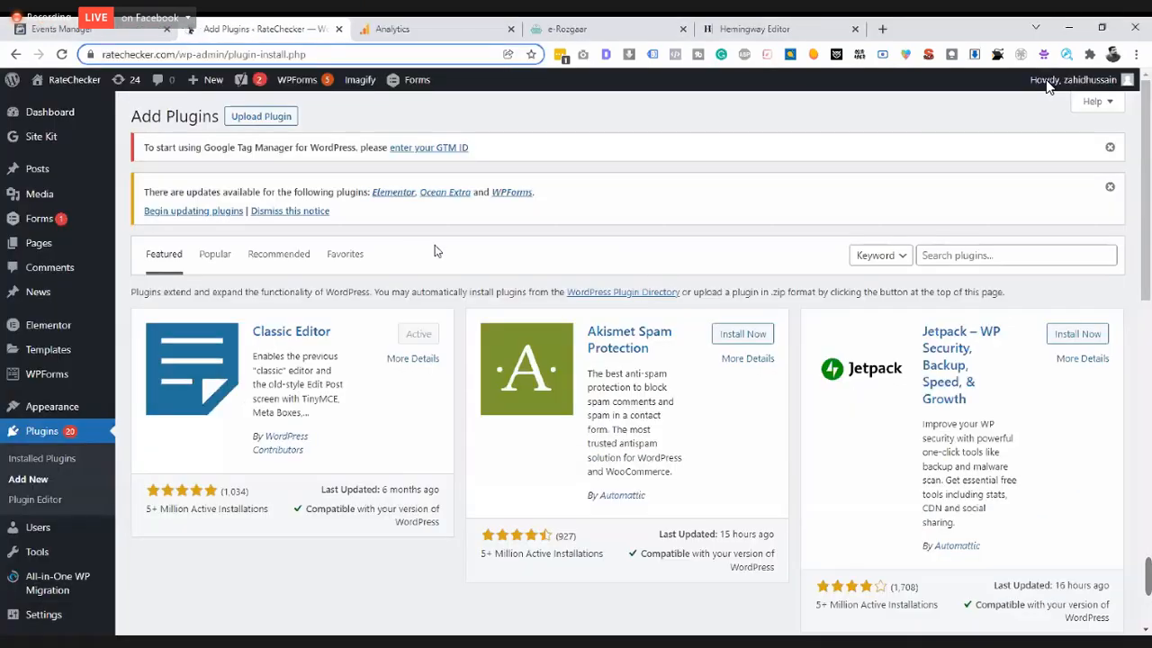
{"action": "left_click", "coordinate": [158, 25]}
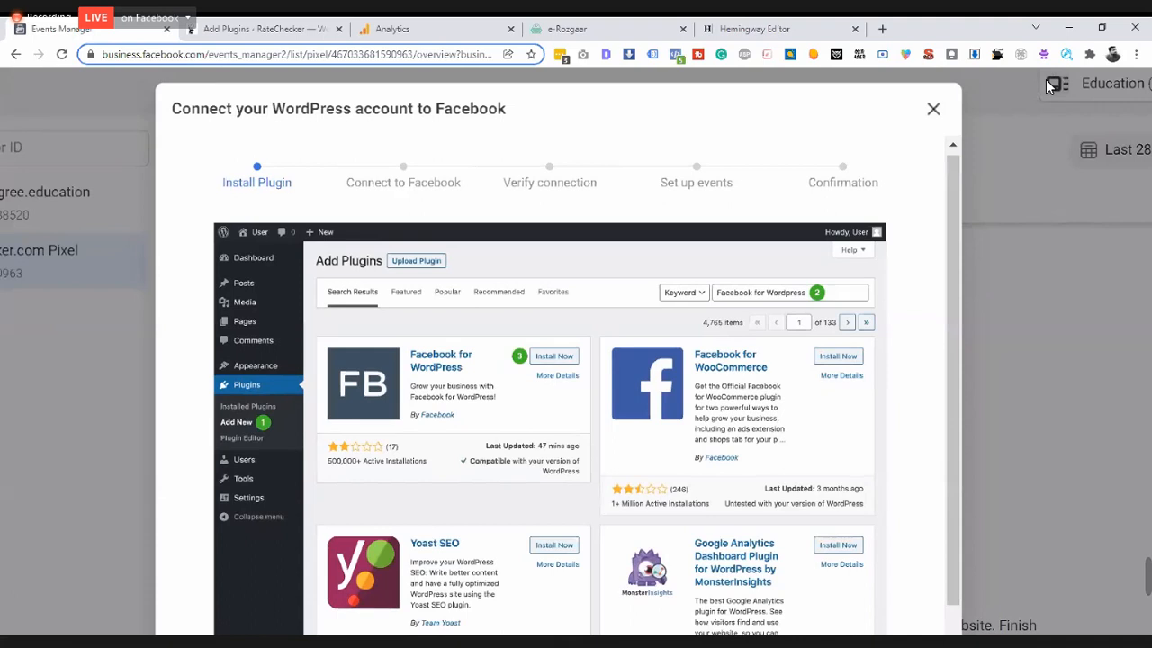
- Search the Add Plugins page for "facebook for wordpress"
{"action": "left_click", "coordinate": [288, 23]}
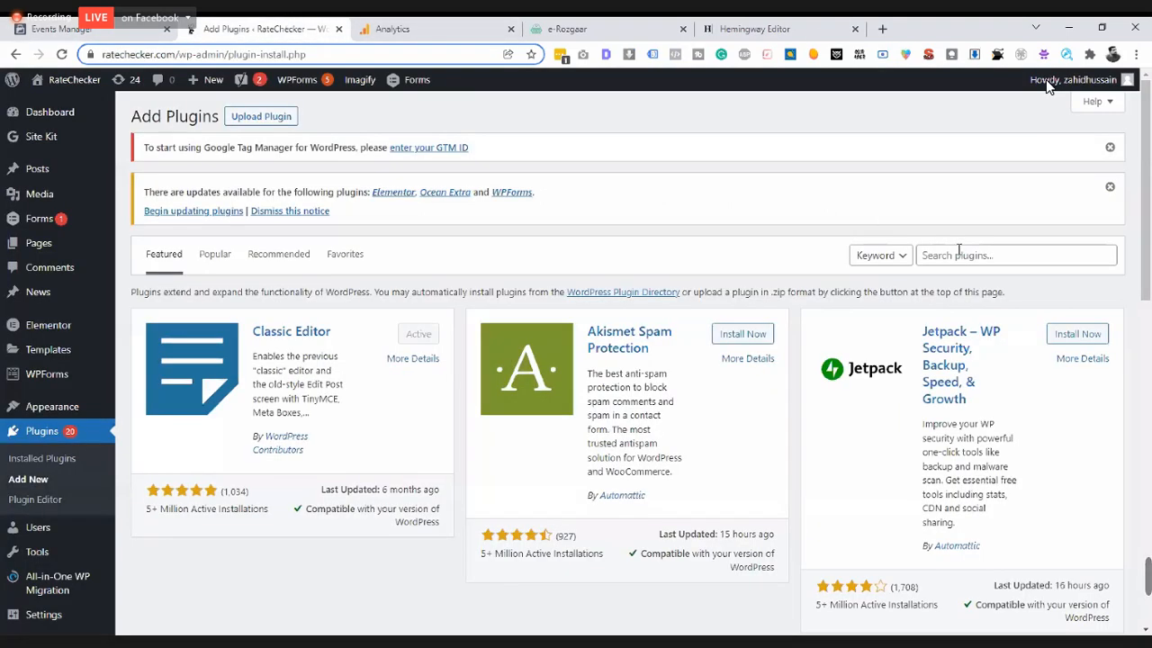
{"action": "left_click", "coordinate": [959, 252]}
{"action": "type", "text": "faceb"}
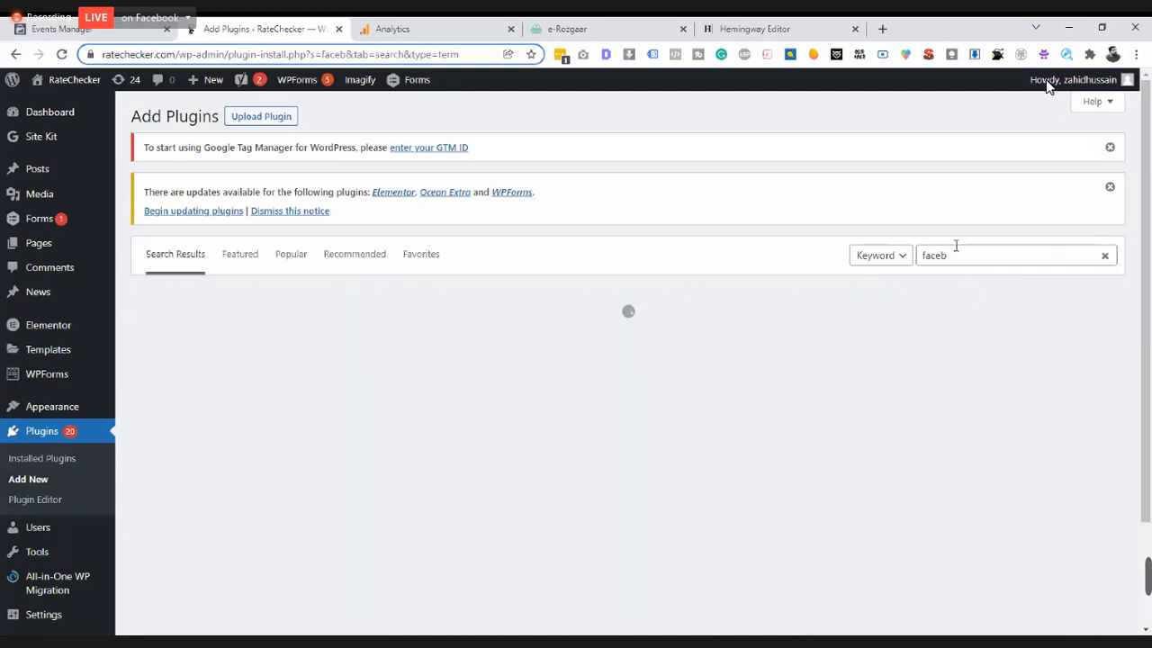
{"action": "left_click", "coordinate": [963, 297]}
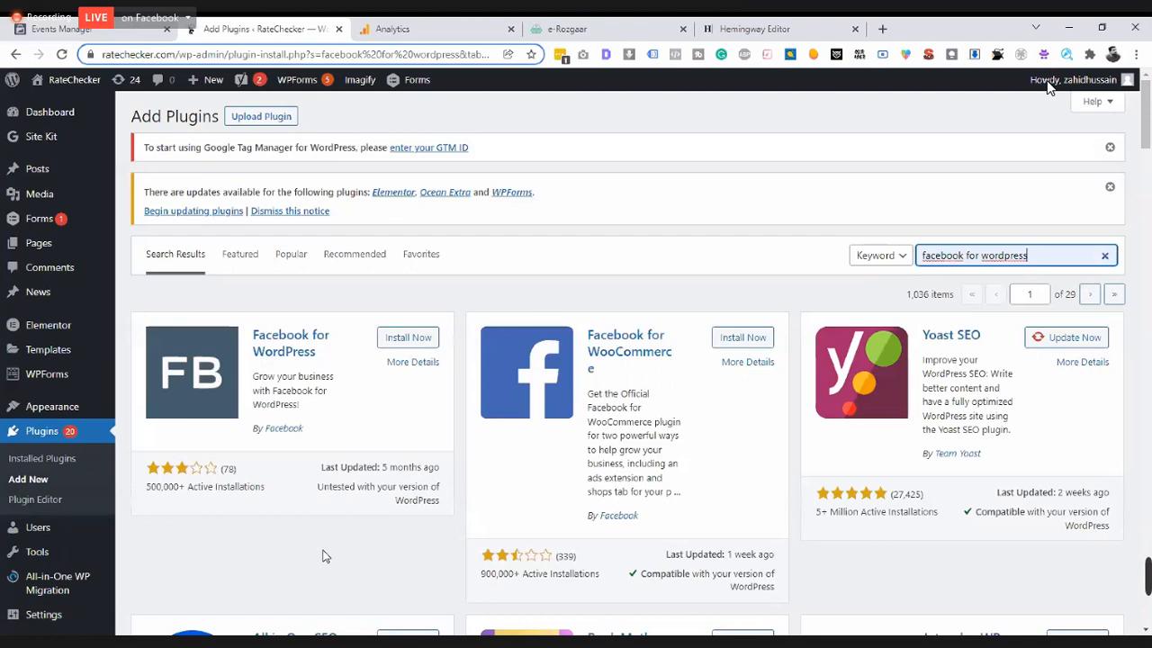
- Install and activate the Facebook for WordPress plugin by Facebook
{"action": "scroll", "coordinate": [324, 550], "scroll_direction": "up", "scroll_amount": 5}
{"action": "scroll", "coordinate": [1047, 80], "scroll_direction": "left", "scroll_amount": 2}
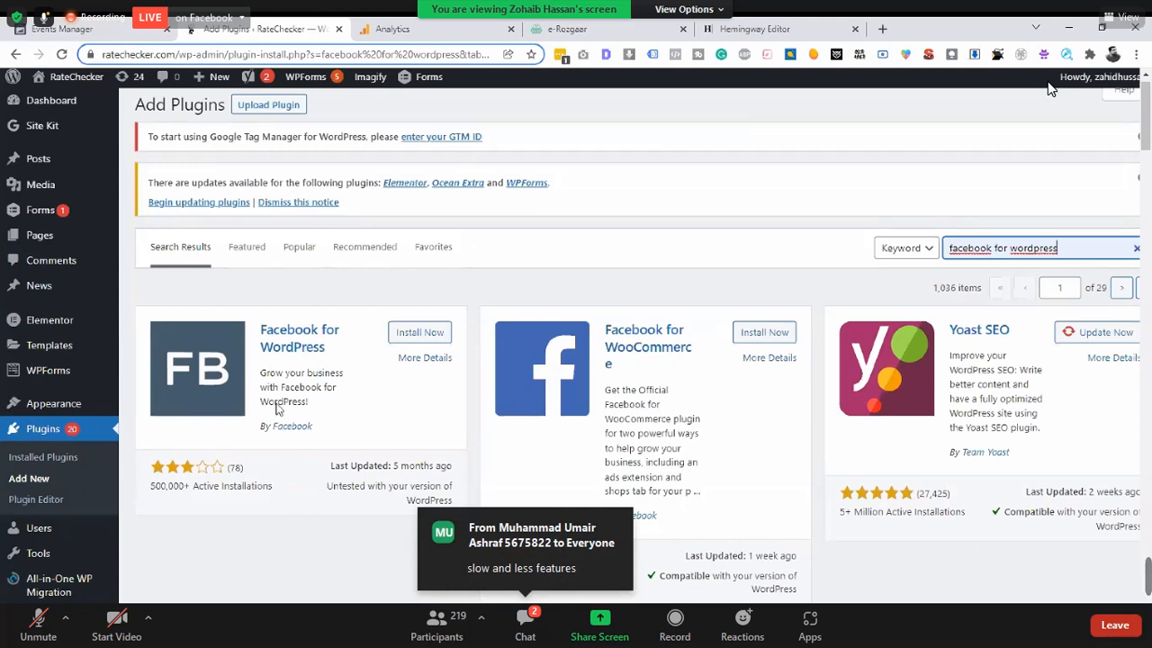
{"action": "left_click", "coordinate": [394, 338]}
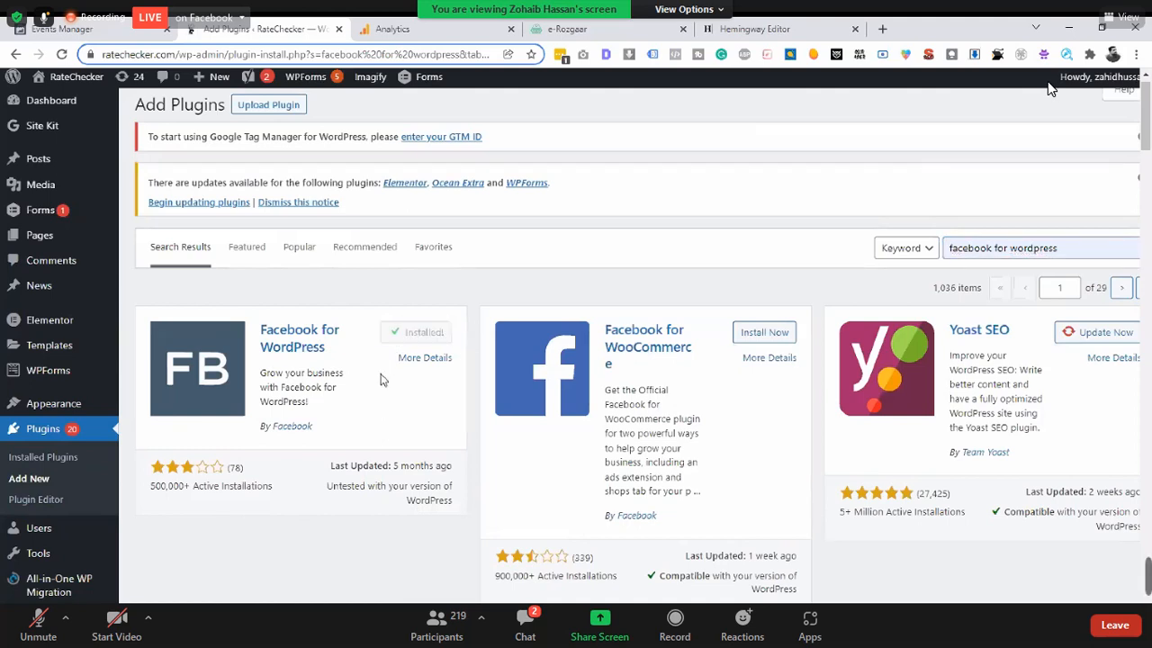
{"action": "left_click", "coordinate": [426, 334]}
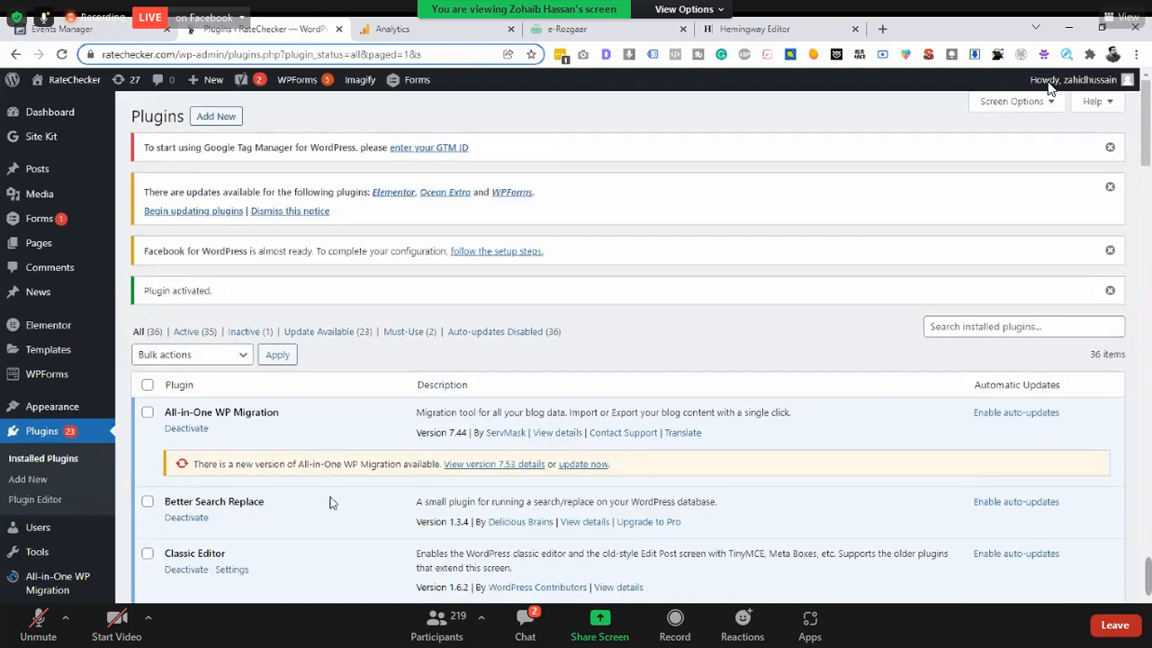
- Open the meeting chat and the Facebook plugin's settings page in the WordPress admin
{"action": "mouse_move", "coordinate": [62, 550]}
{"action": "scroll", "coordinate": [75, 486], "scroll_direction": "down", "scroll_amount": 1}
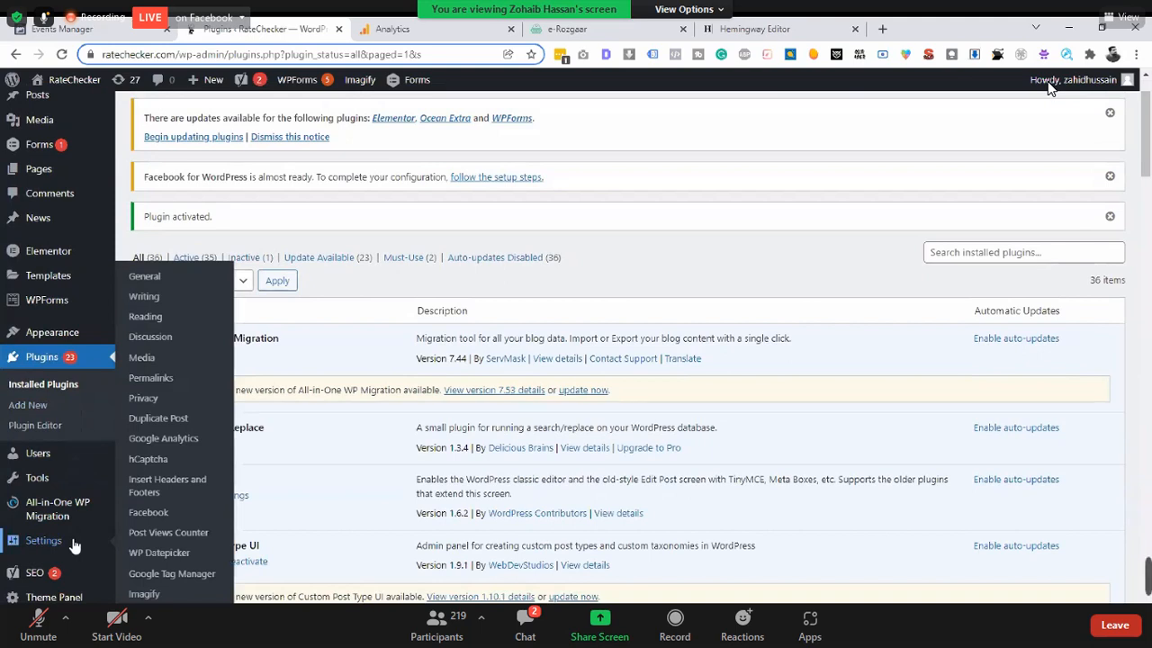
{"action": "scroll", "coordinate": [75, 546], "scroll_direction": "down", "scroll_amount": 2}
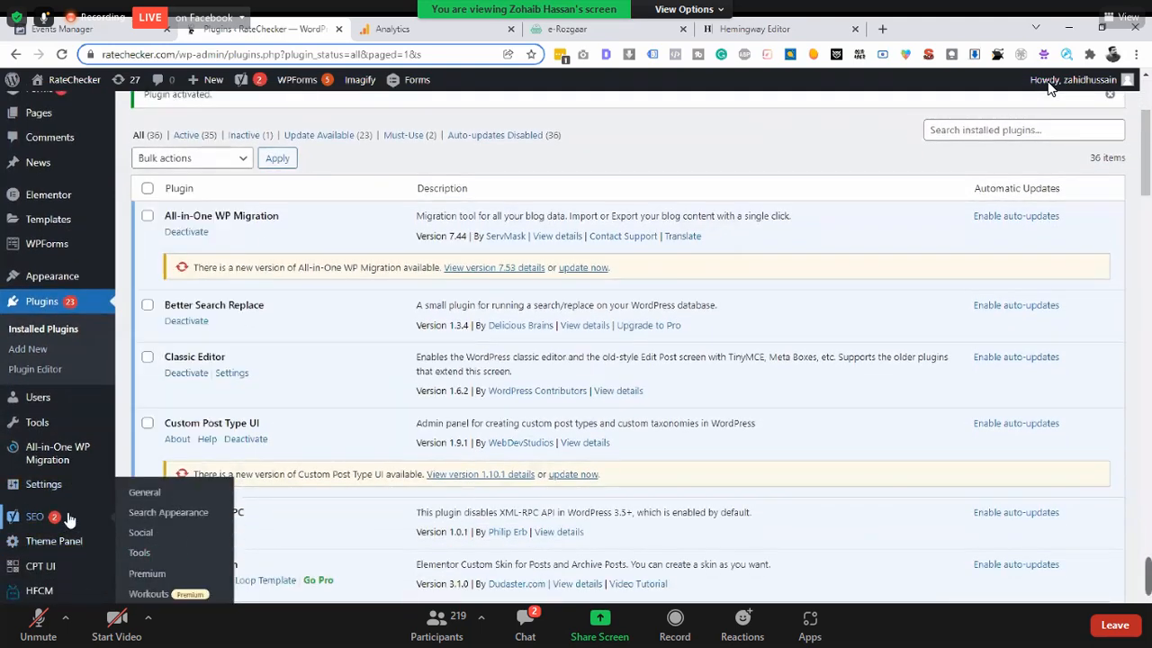
{"action": "mouse_move", "coordinate": [64, 486]}
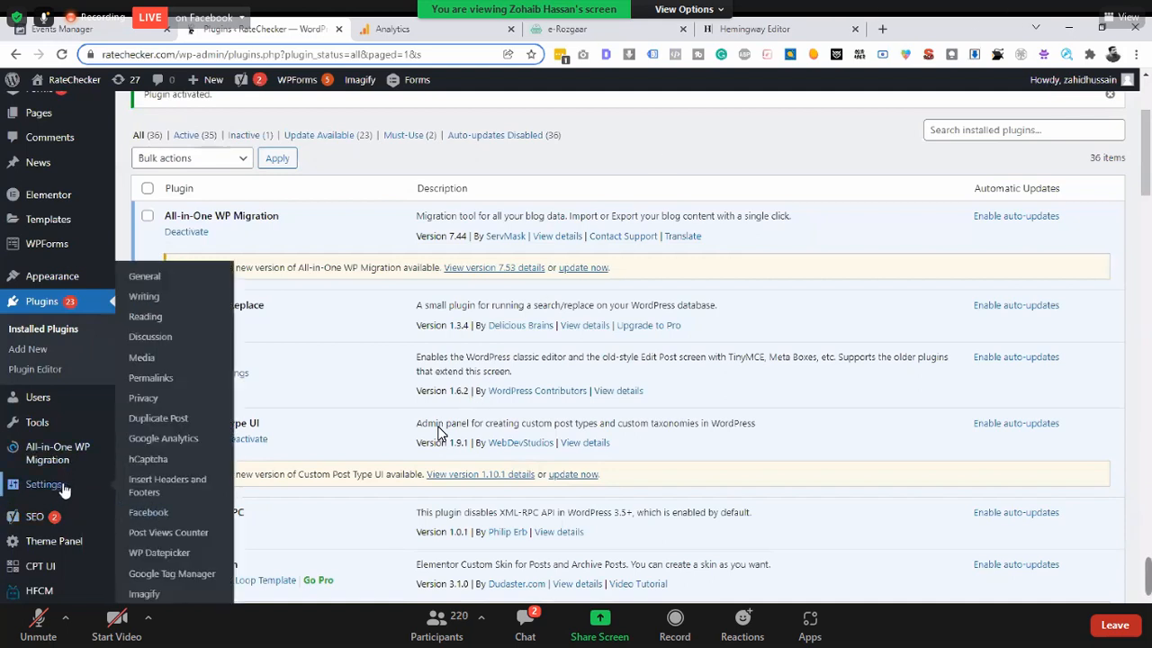
{"action": "left_click", "coordinate": [525, 621]}
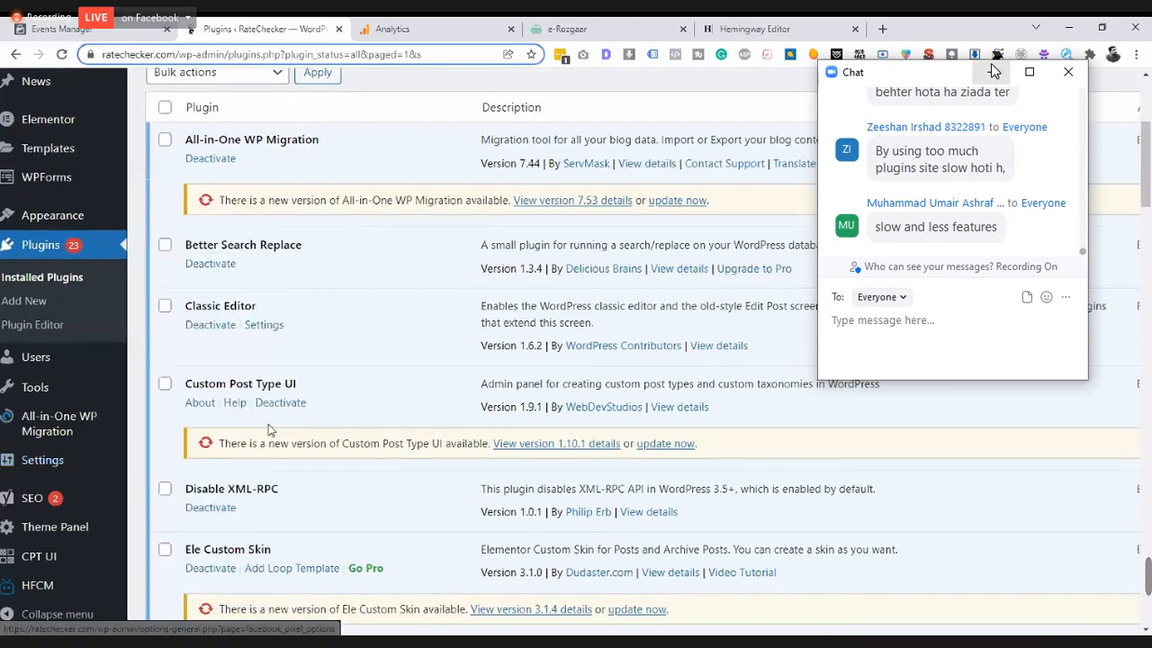
{"action": "left_click", "coordinate": [165, 493]}
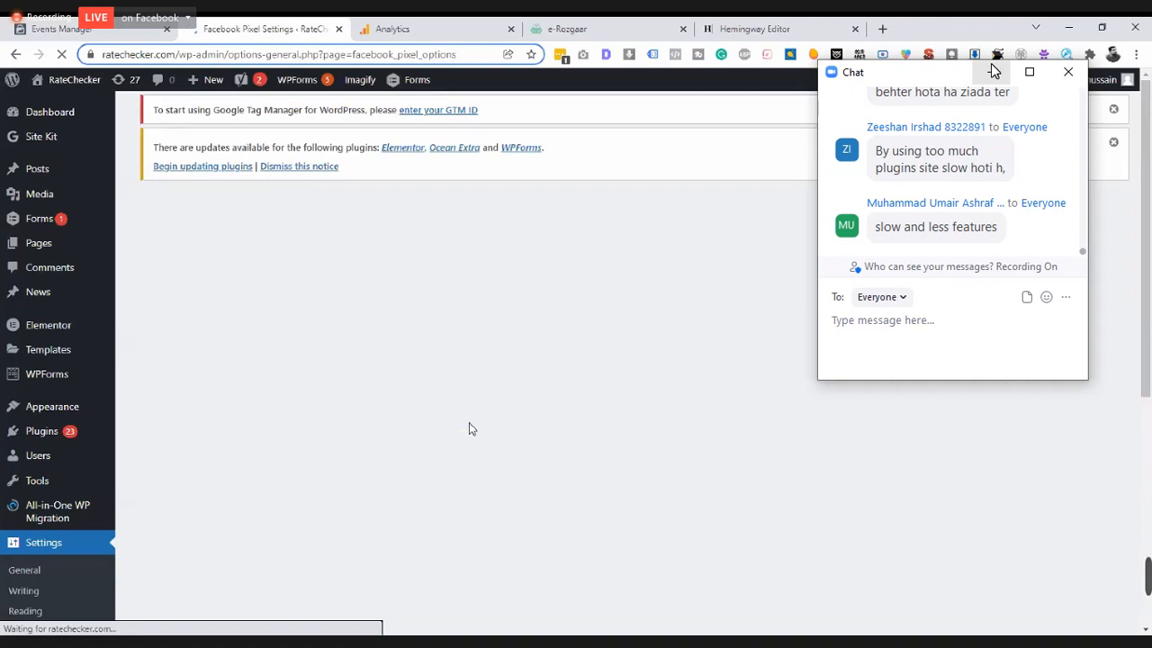
- Start connecting the business to Facebook from the plugin's settings page and close the meeting chat
{"action": "scroll", "coordinate": [469, 424], "scroll_direction": "down", "scroll_amount": 2}
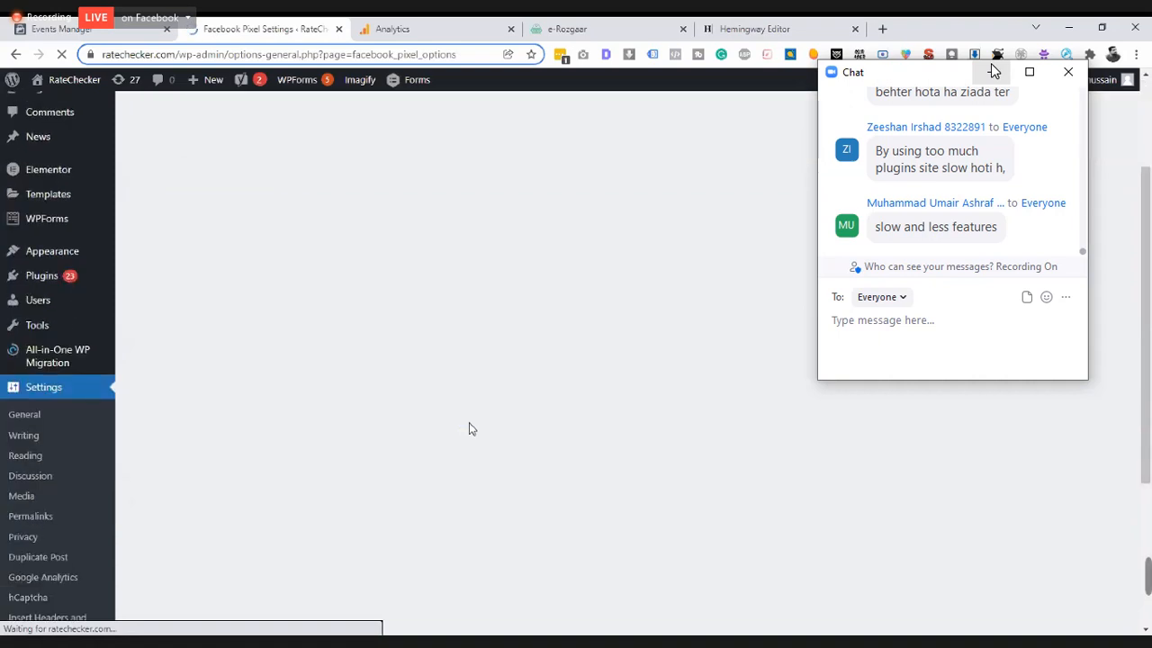
{"action": "scroll", "coordinate": [469, 430], "scroll_direction": "down", "scroll_amount": 3}
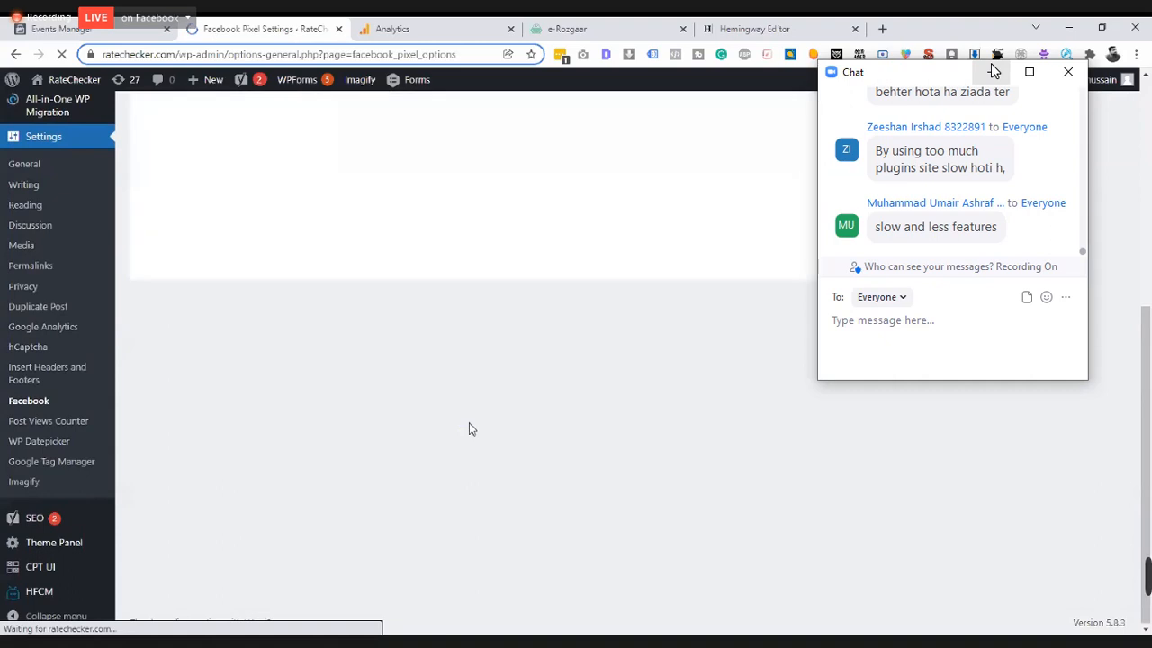
{"action": "scroll", "coordinate": [469, 429], "scroll_direction": "up", "scroll_amount": 5}
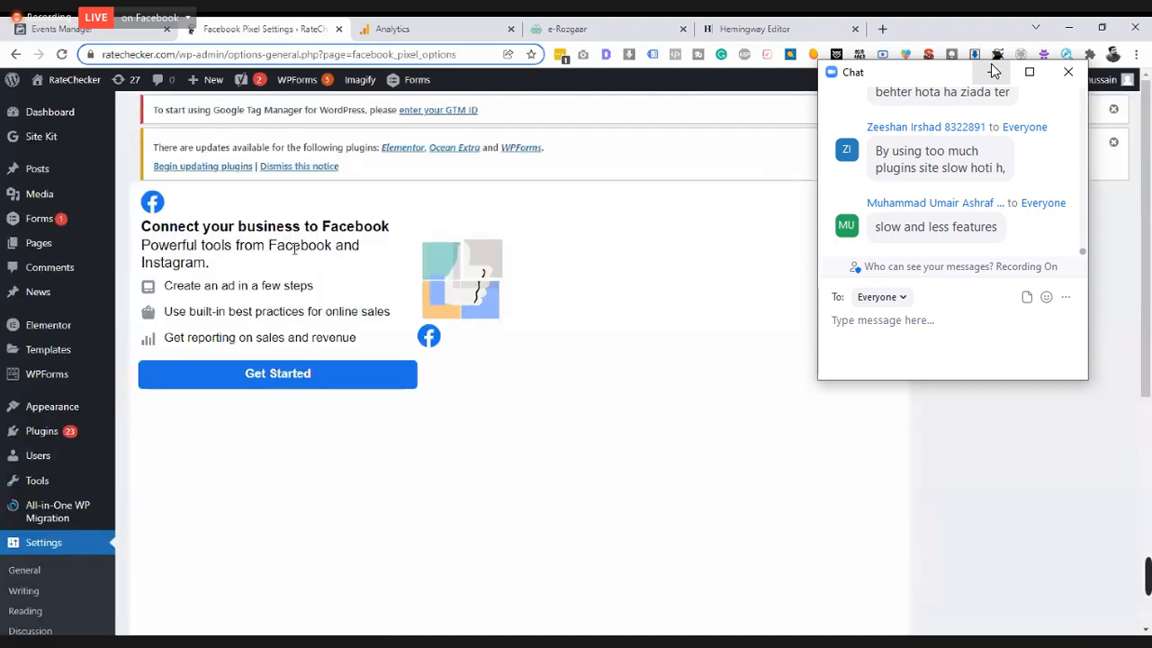
{"action": "left_click", "coordinate": [292, 385]}
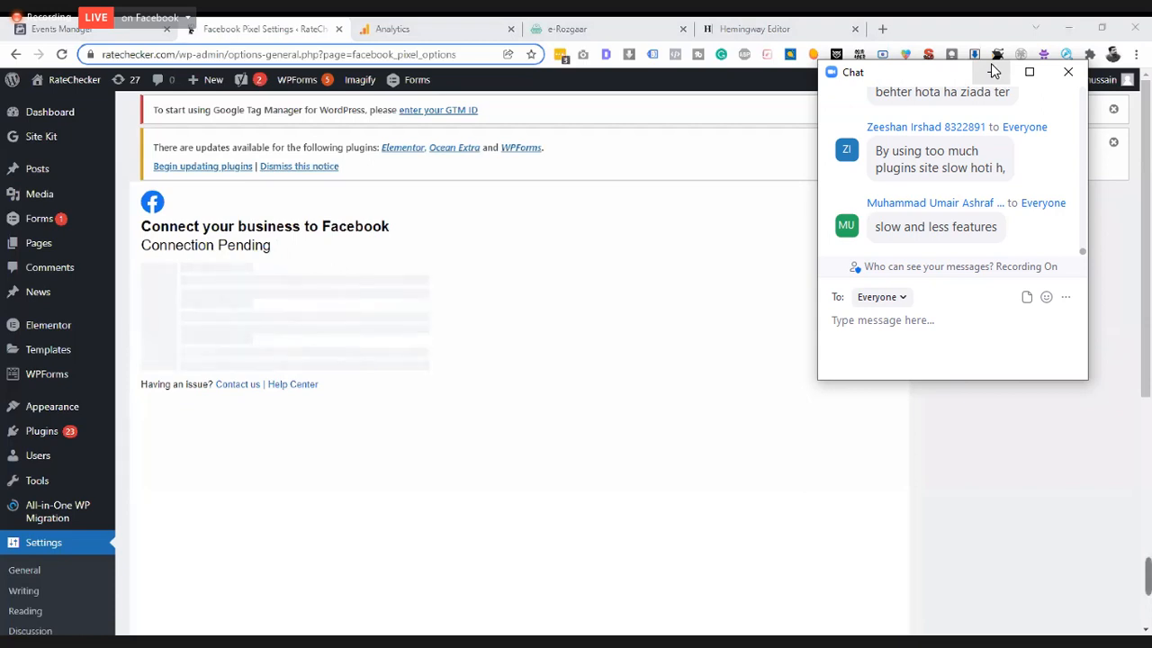
{"action": "left_click", "coordinate": [1068, 72]}
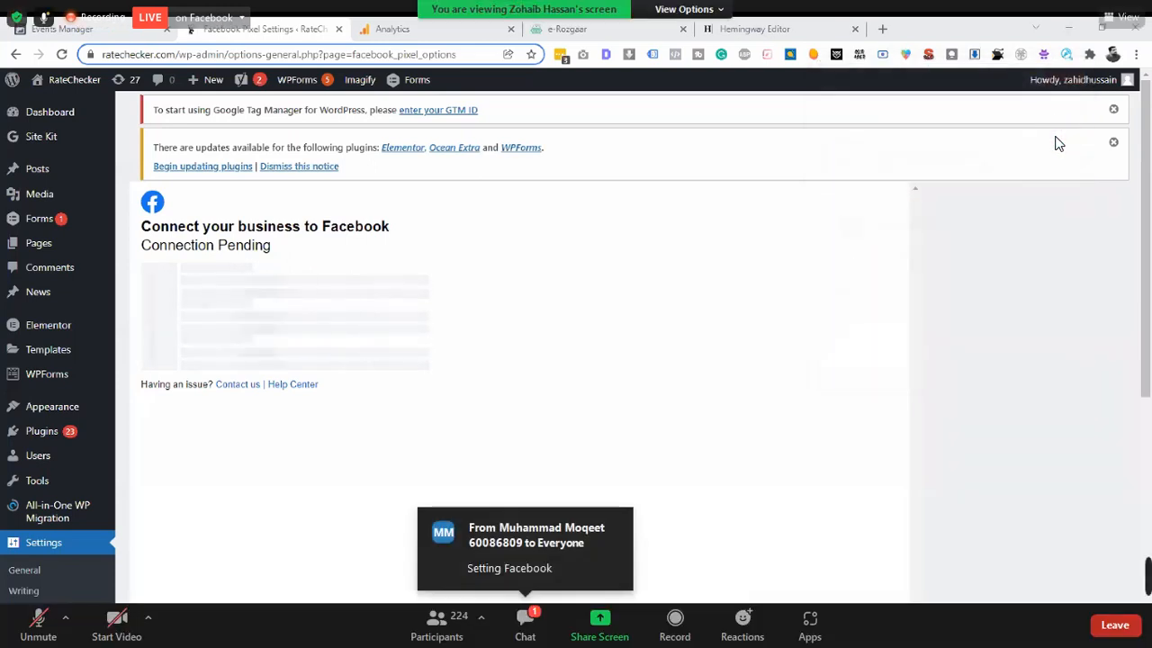
- Reopen the meeting chat and send everyone the message "this is just website"
{"action": "left_click", "coordinate": [524, 621]}
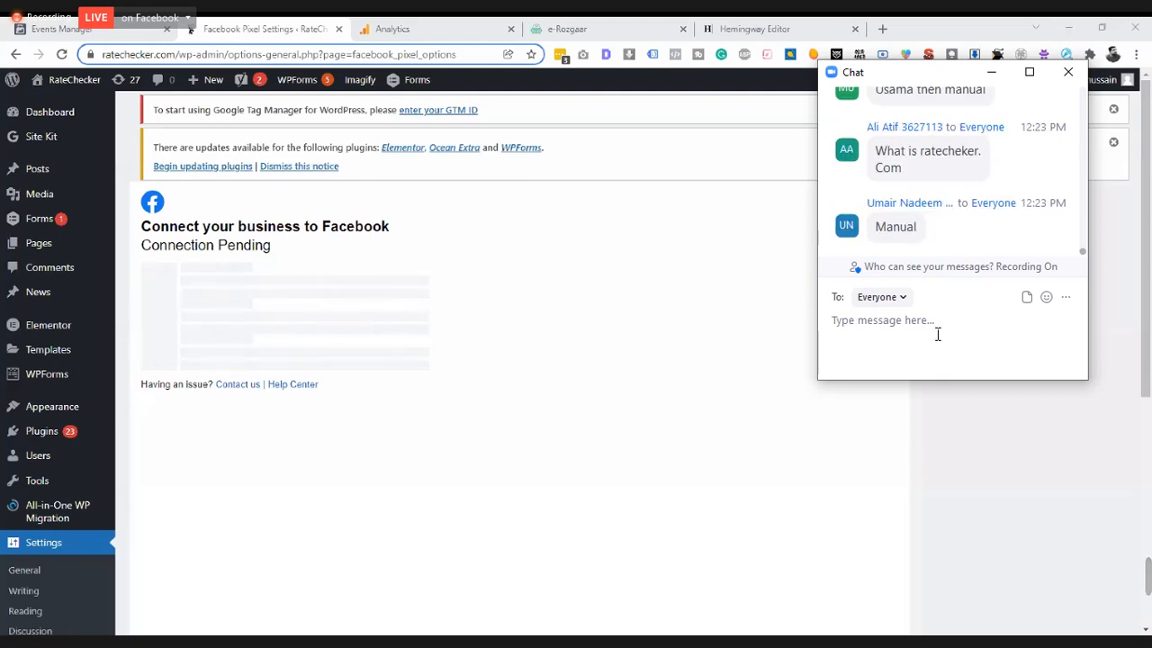
{"action": "type", "text": "th"}
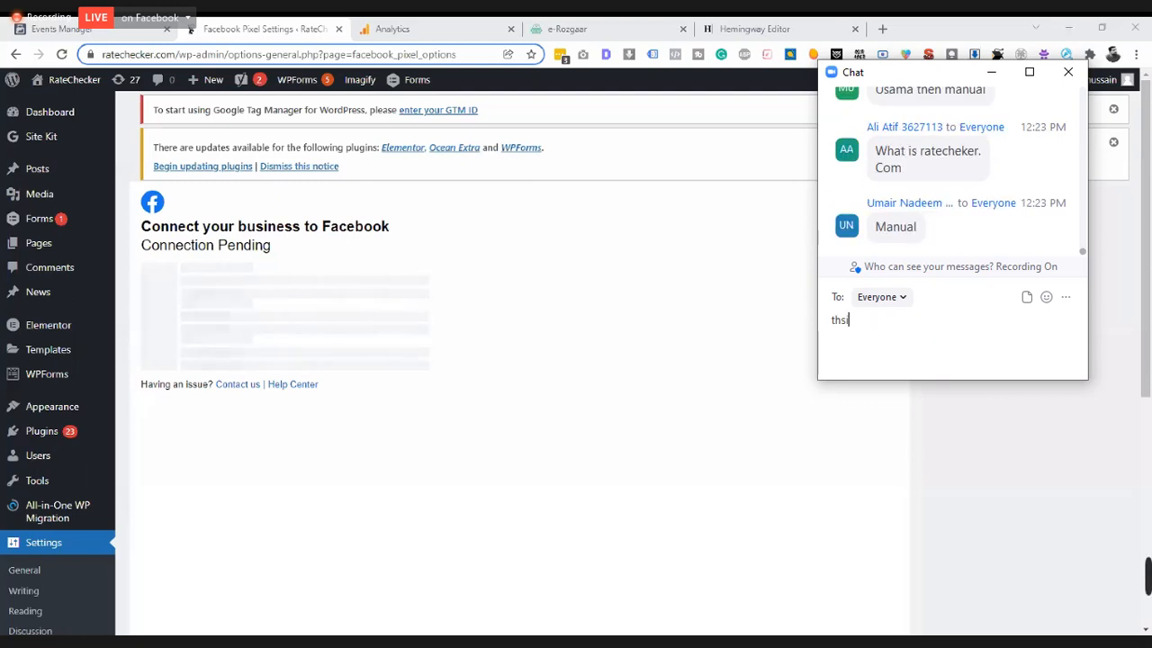
{"action": "type", "text": "is is ju"}
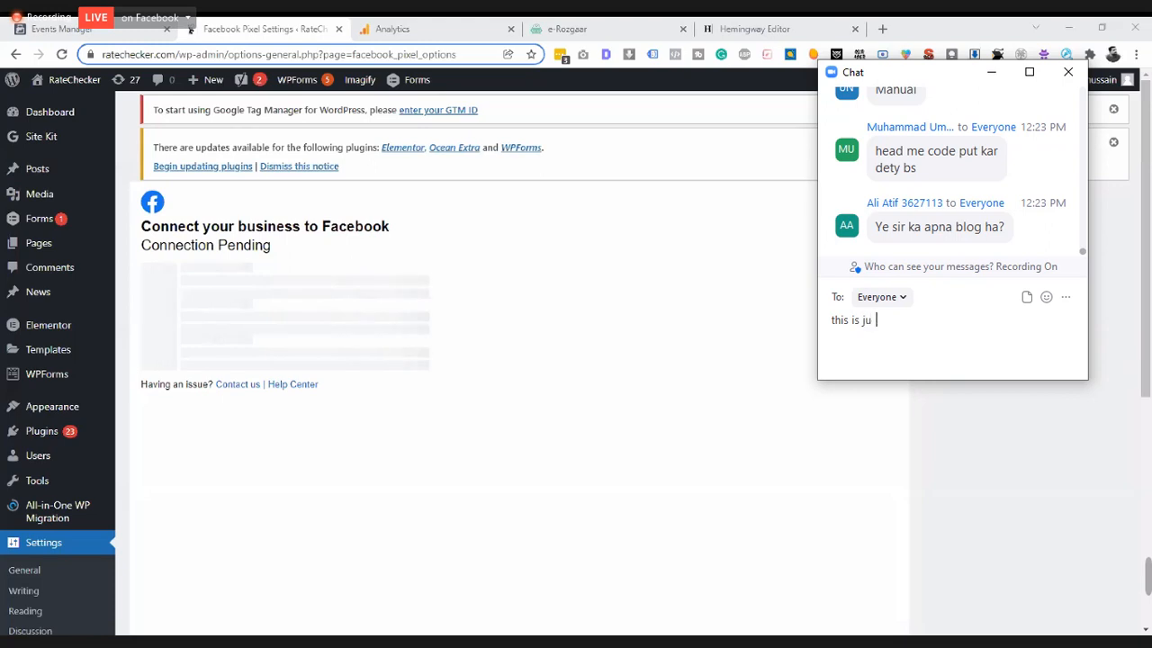
{"action": "key", "text": "BackSpace"}
{"action": "type", "text": "st website"}
{"action": "key", "text": "Return"}
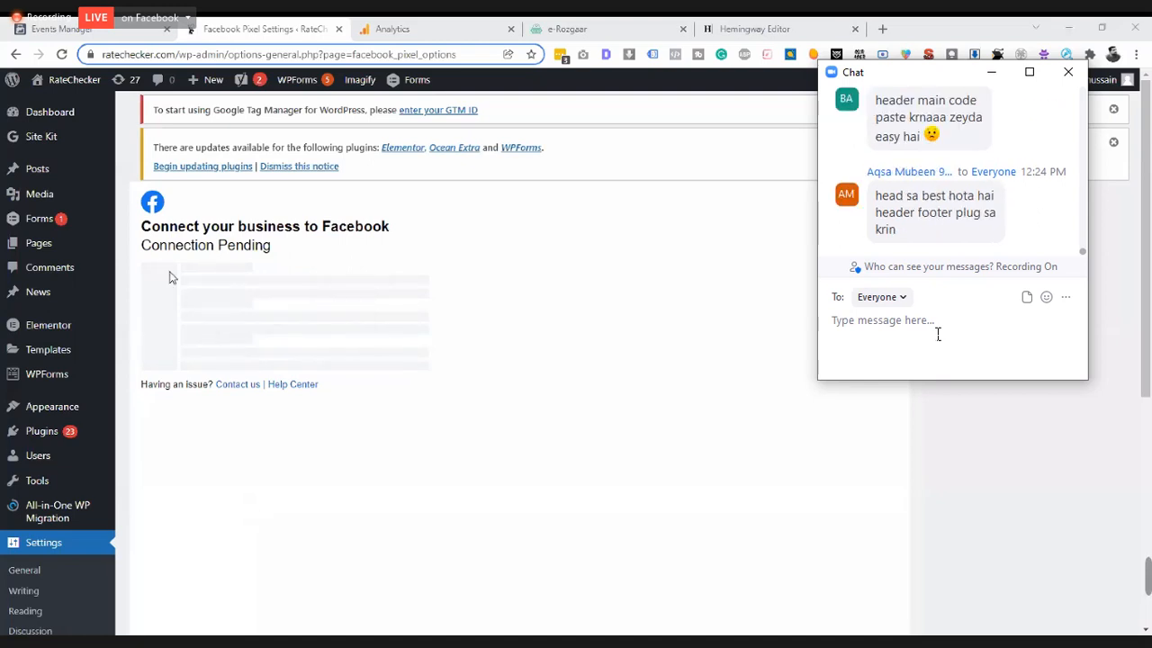
- Glance at Events Manager, return to the pixel settings, and send everyone "sir theme editor mn header.php mn code past krna easy way hy."
{"action": "left_click", "coordinate": [33, 24]}
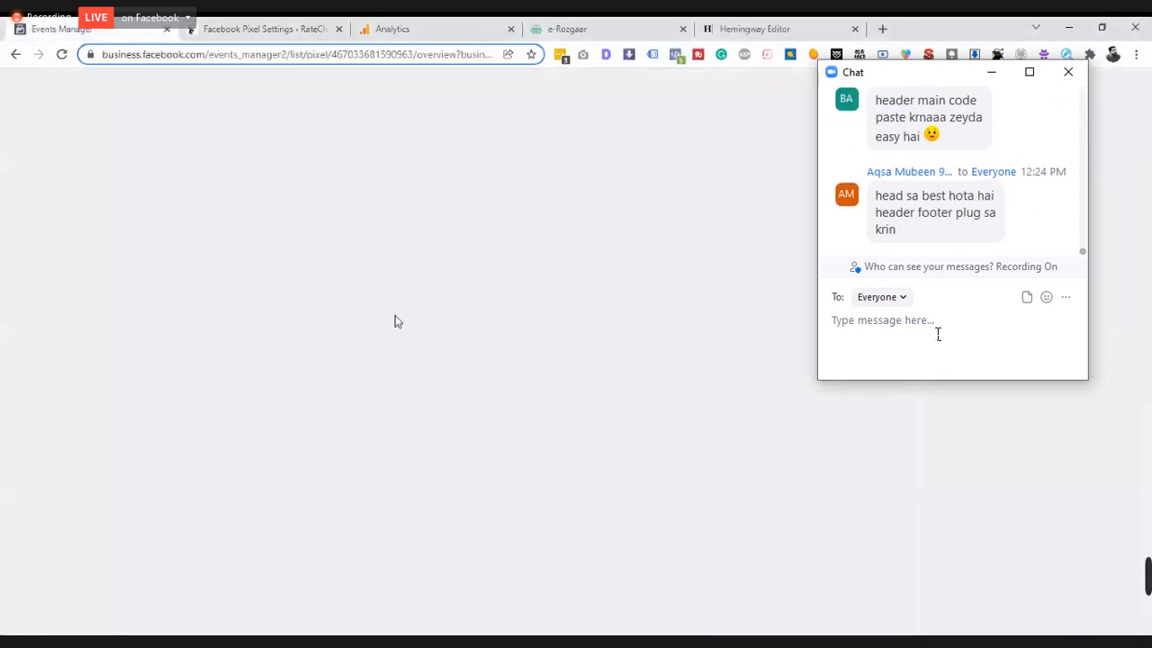
{"action": "type", "text": "sir"}
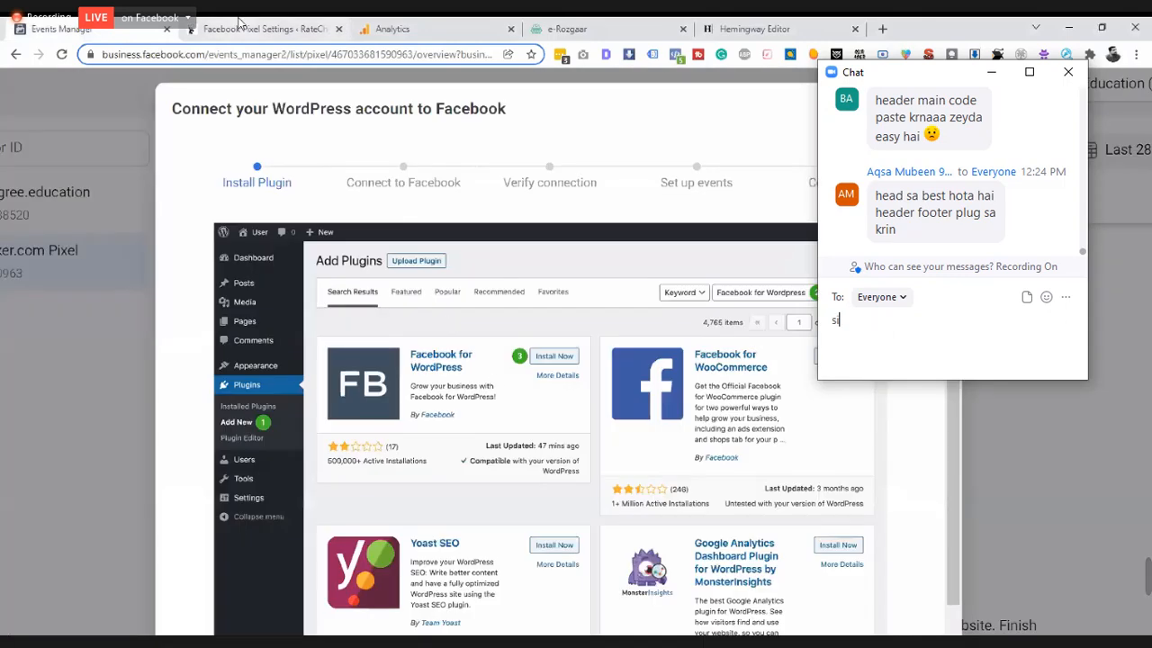
{"action": "left_click", "coordinate": [239, 26]}
{"action": "type", "text": "there"}
{"action": "key", "text": "BackSpace"}
{"action": "key", "text": "BackSpace"}
{"action": "type", "text": "me edit"}
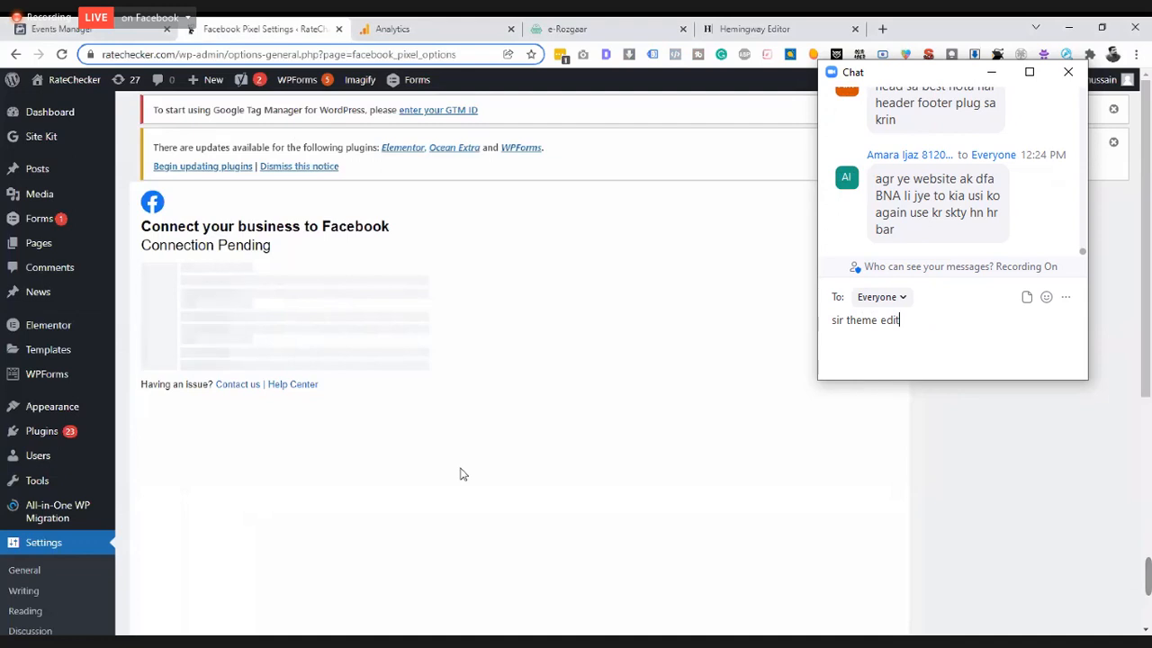
{"action": "type", "text": "or mn hea"}
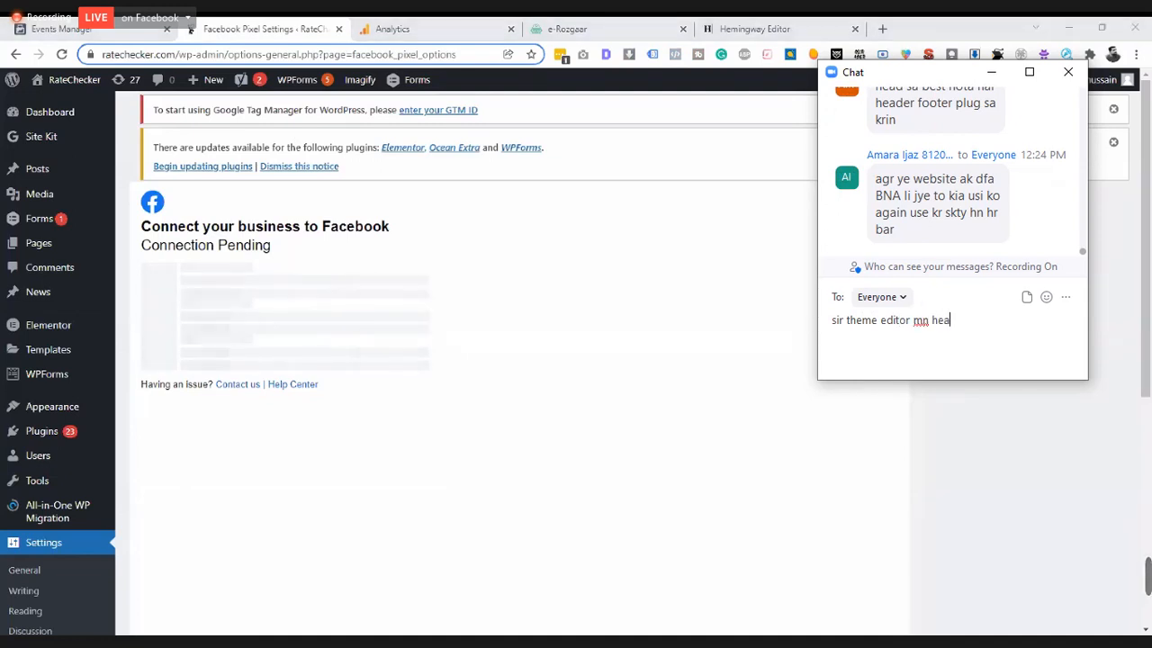
{"action": "type", "text": "der.php mn"}
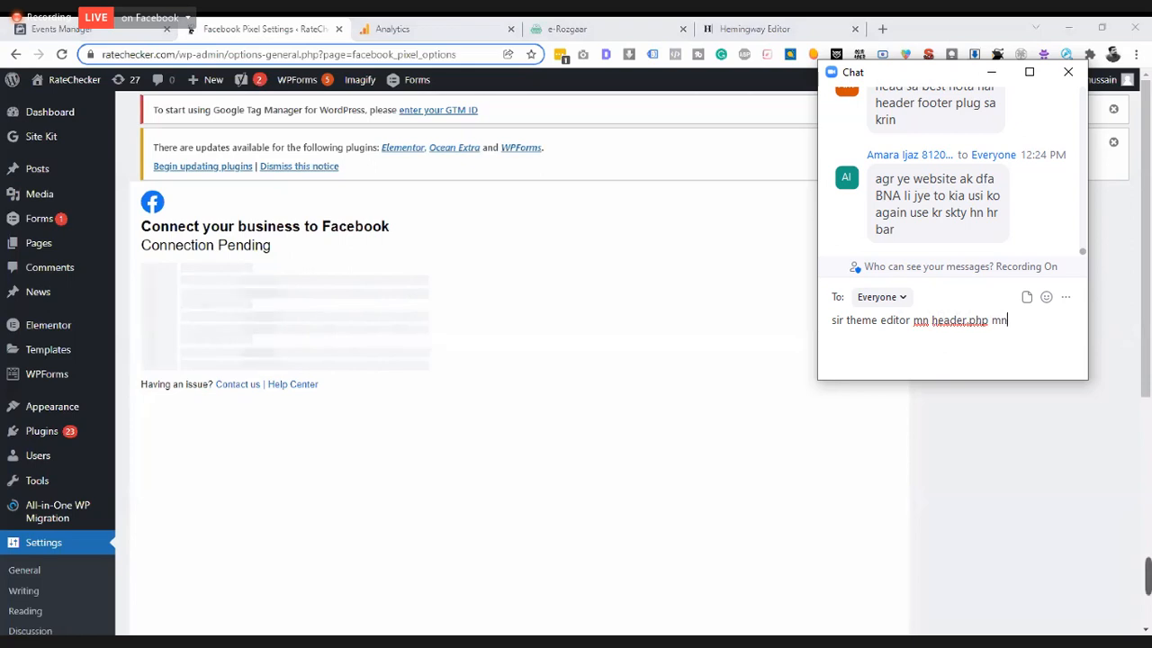
{"action": "type", "text": " code past kr"}
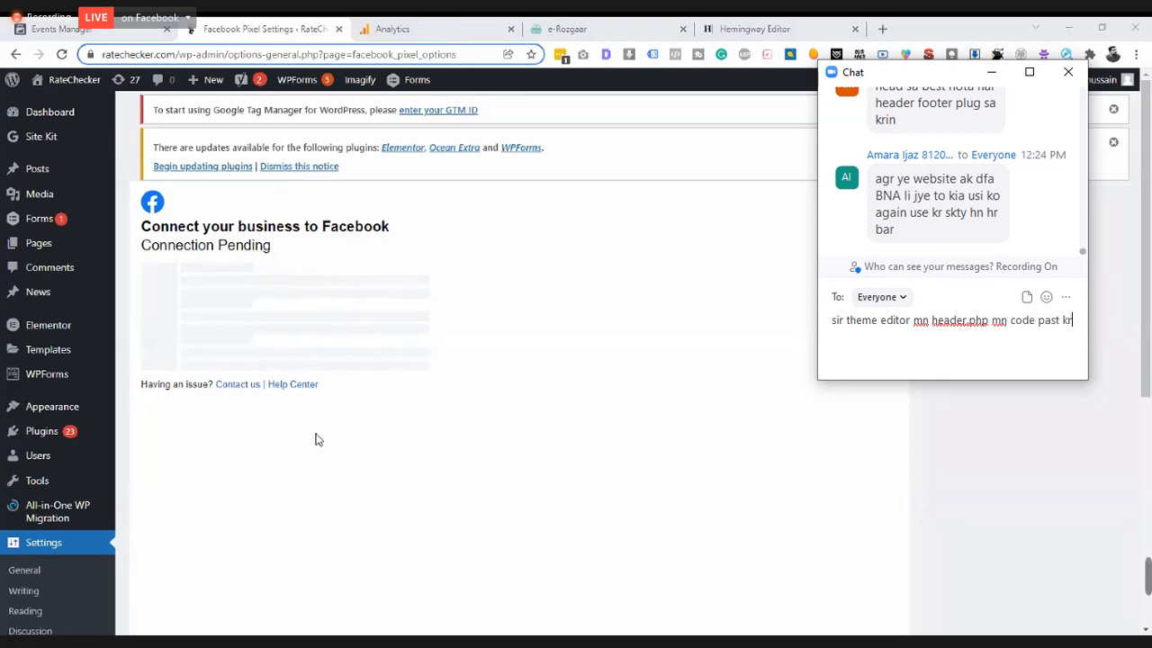
{"action": "type", "text": "na"}
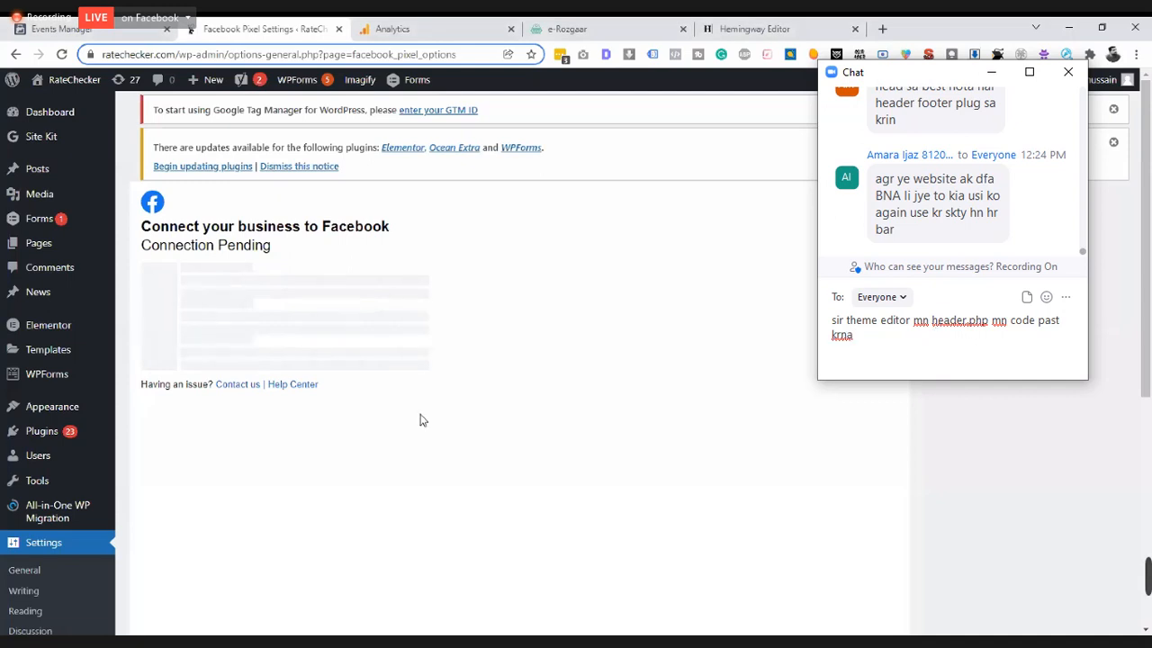
{"action": "type", "text": " easy way hy."}
{"action": "key", "text": "Return"}
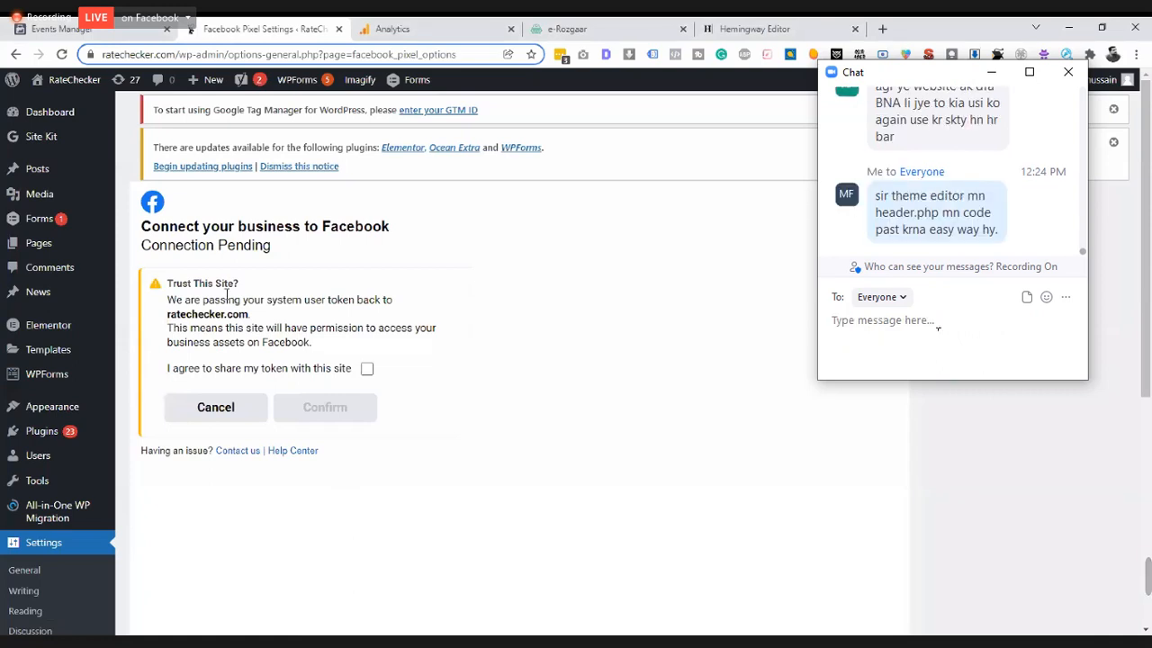
- Read the Trust This Site notice, agree to share the token with ratechecker.com and confirm the Facebook connection
{"action": "scroll", "coordinate": [410, 357], "scroll_direction": "up", "scroll_amount": 5}
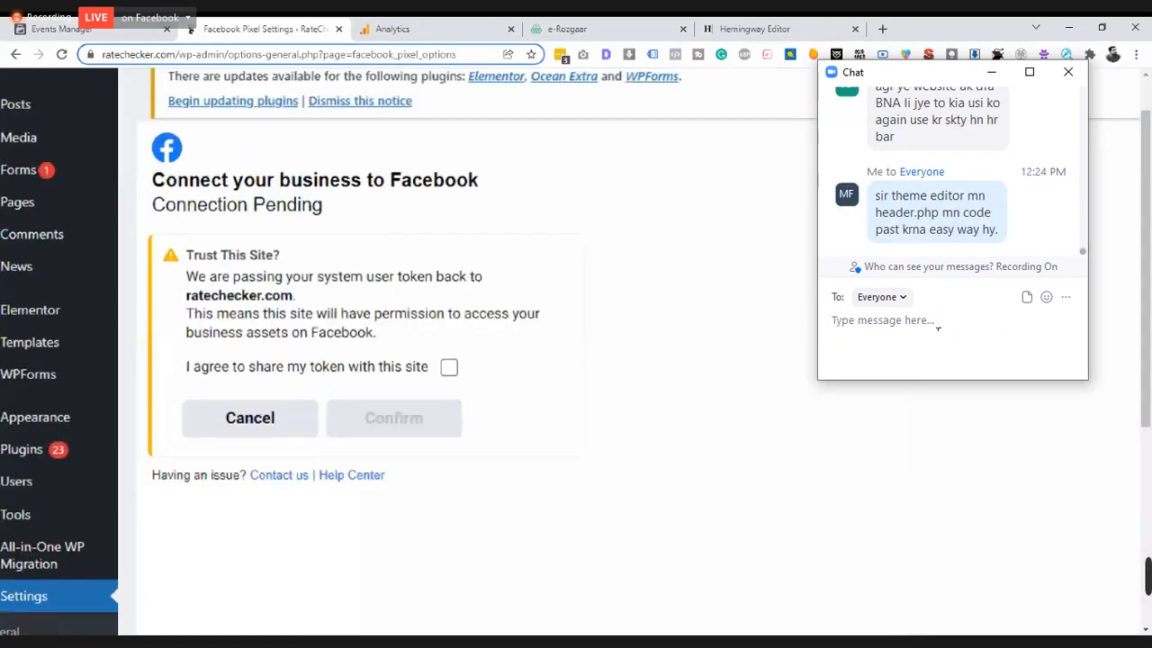
{"action": "scroll", "coordinate": [522, 351], "scroll_direction": "up", "scroll_amount": 1}
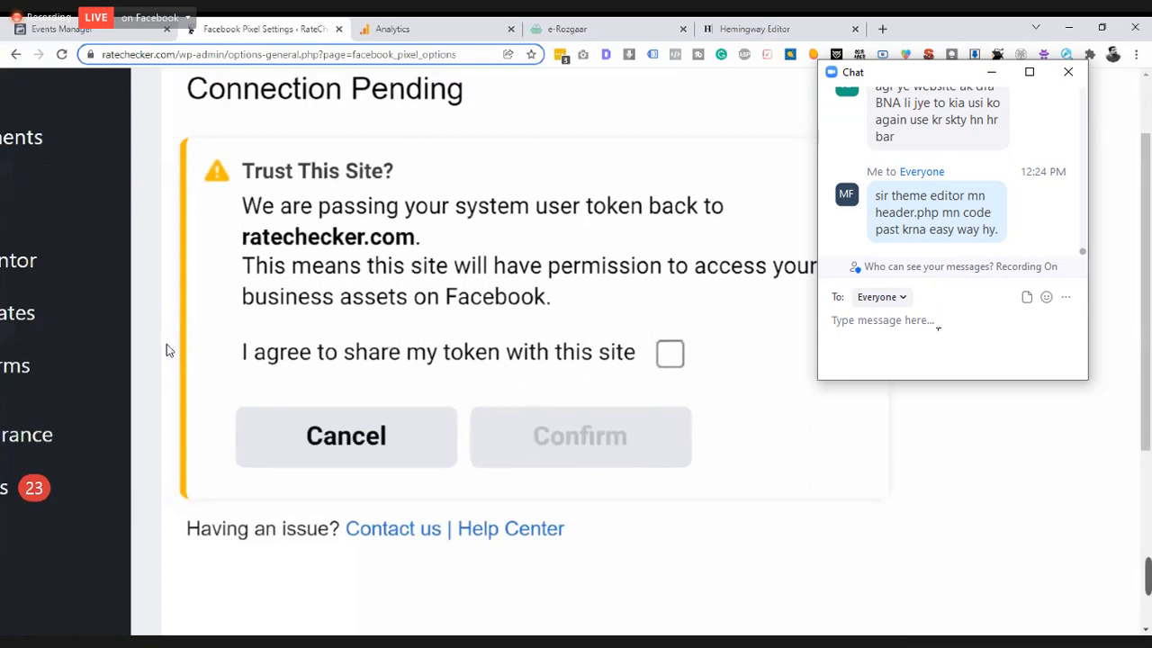
{"action": "scroll", "coordinate": [167, 350], "scroll_direction": "up", "scroll_amount": 2}
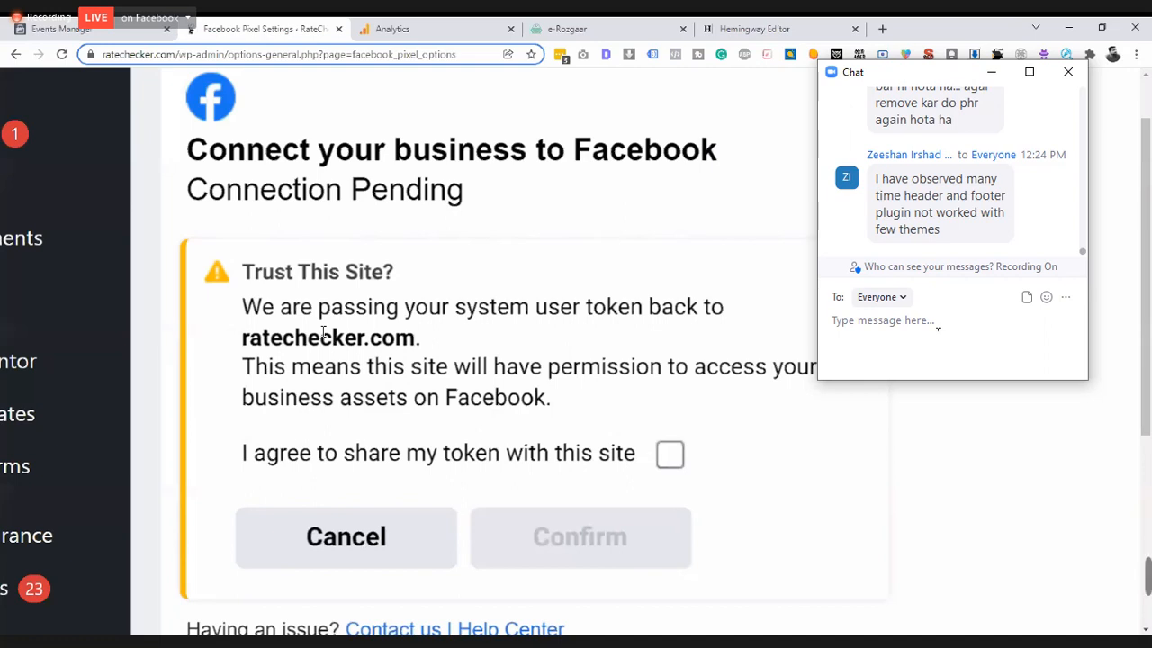
{"action": "scroll", "coordinate": [322, 333], "scroll_direction": "down", "scroll_amount": 1}
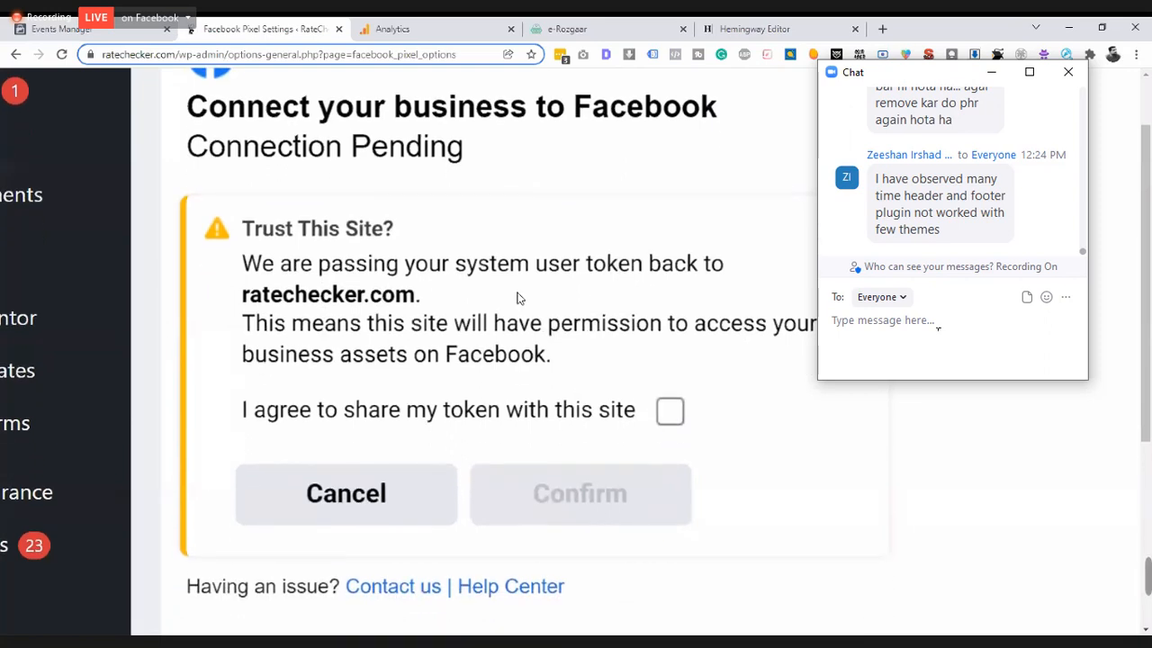
{"action": "key", "text": "ctrl+minus"}
{"action": "key", "text": "ctrl+minus"}
{"action": "key", "text": "ctrl+minus"}
{"action": "key", "text": "ctrl+minus"}
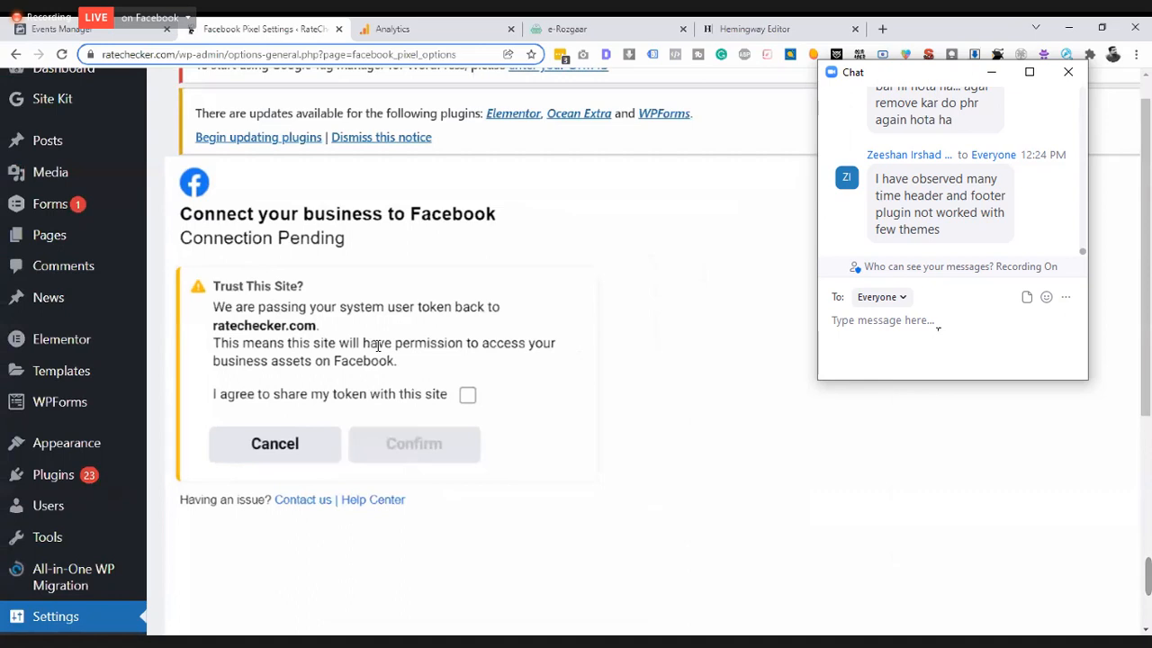
{"action": "left_click", "coordinate": [467, 398]}
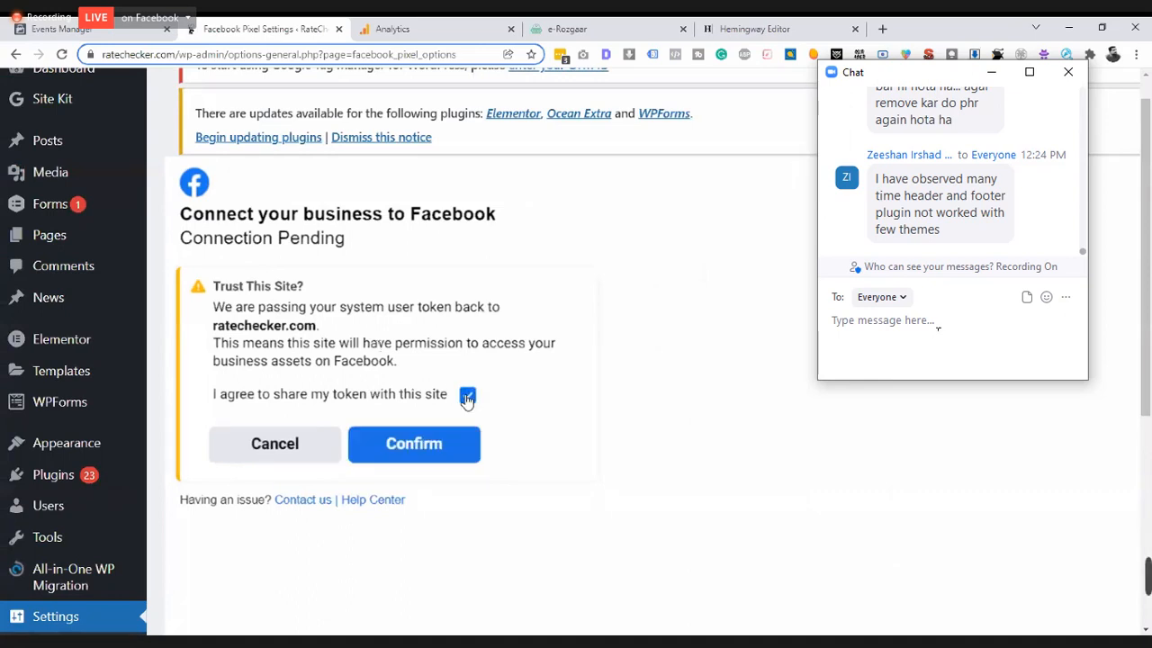
{"action": "left_click", "coordinate": [441, 459]}
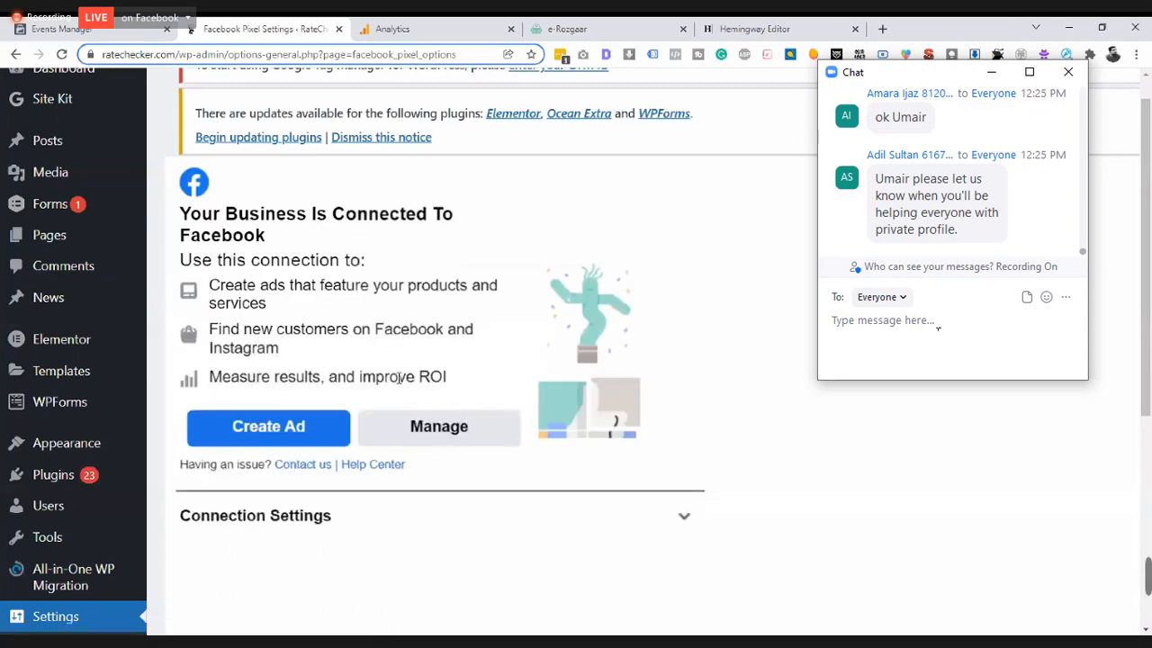
- Expand the plugin's Connection Settings and examine the options for the Facebook connection
{"action": "scroll", "coordinate": [398, 378], "scroll_direction": "down", "scroll_amount": 2}
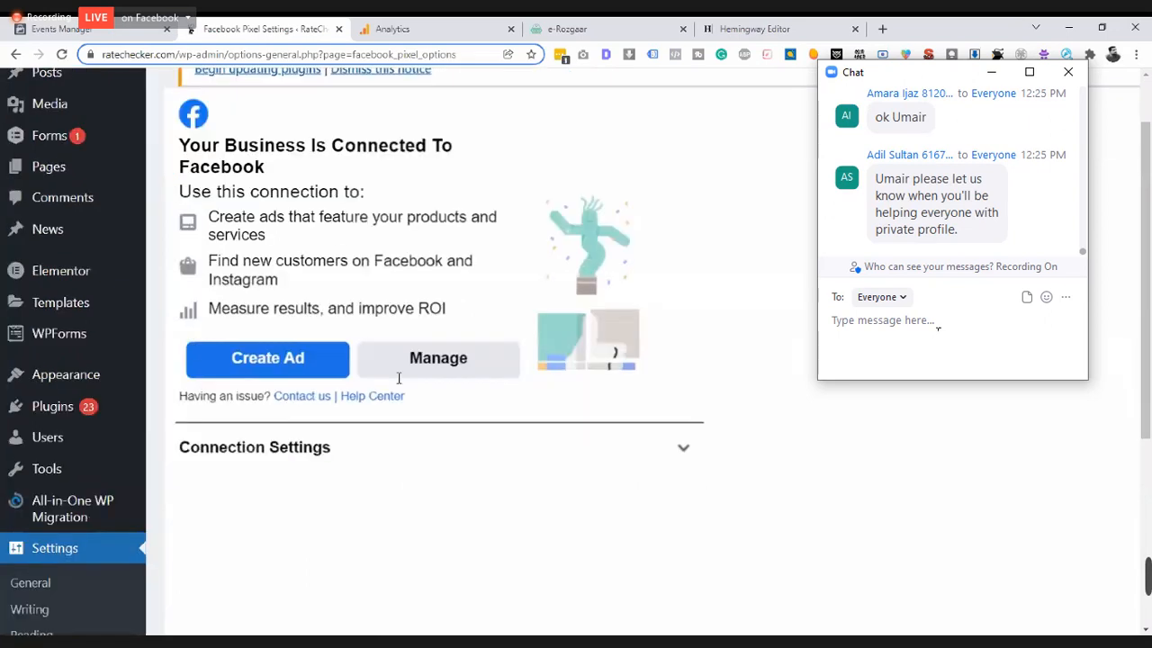
{"action": "left_click", "coordinate": [702, 422]}
{"action": "scroll", "coordinate": [709, 429], "scroll_direction": "down", "scroll_amount": 2}
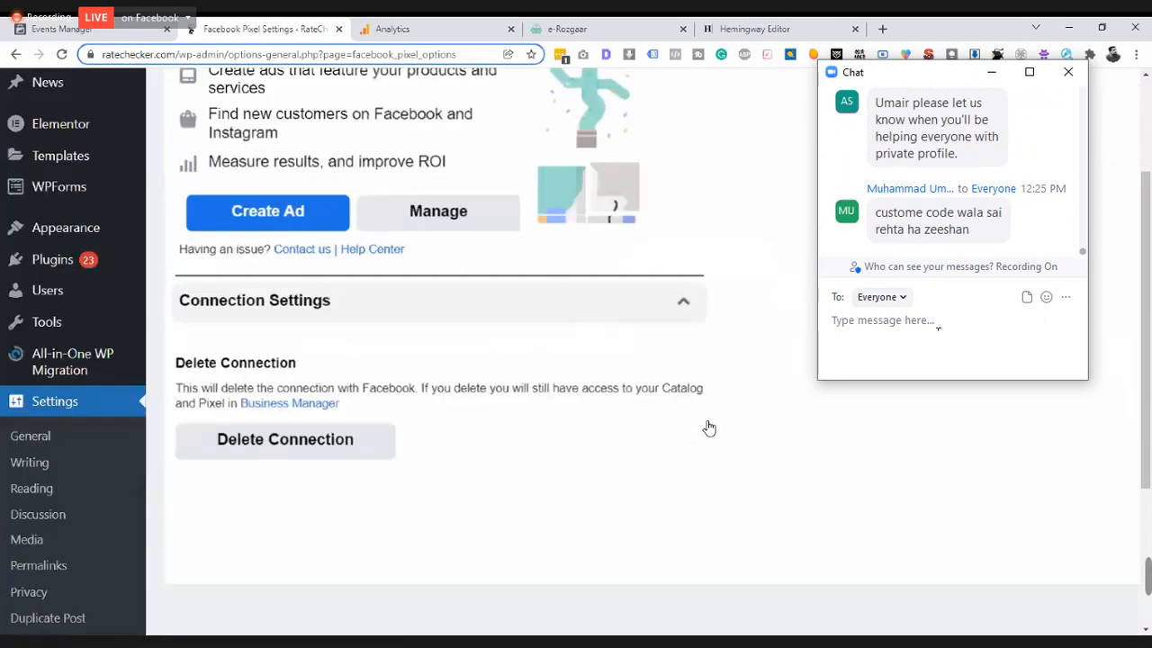
{"action": "scroll", "coordinate": [709, 429], "scroll_direction": "up", "scroll_amount": 1}
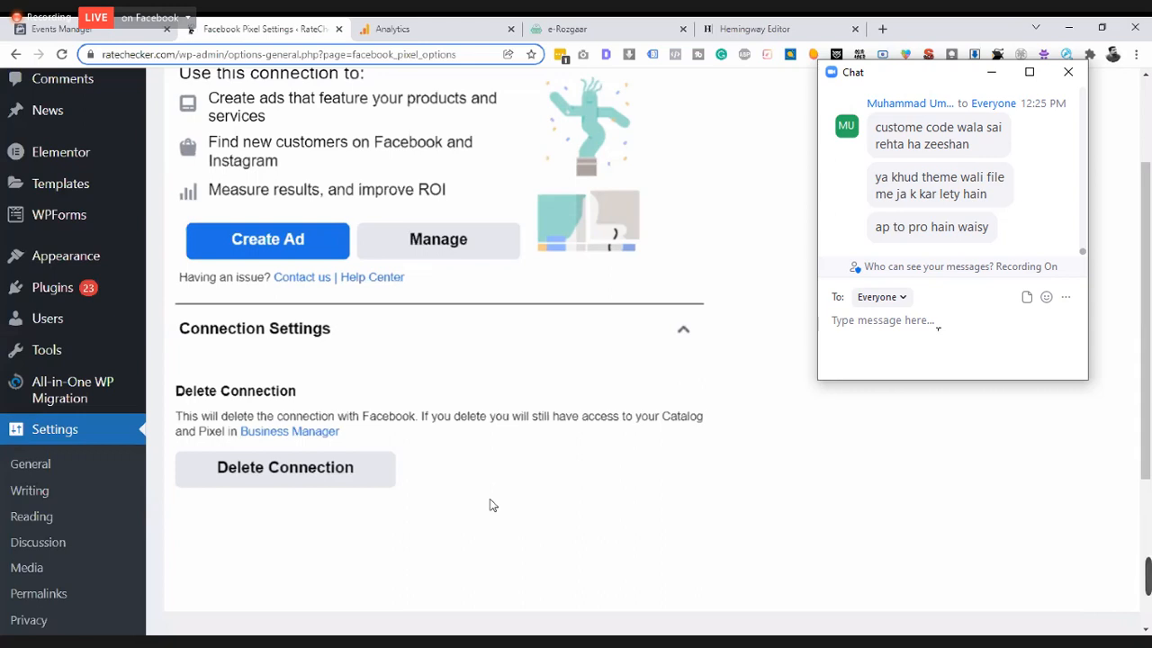
{"action": "left_click", "coordinate": [937, 328]}
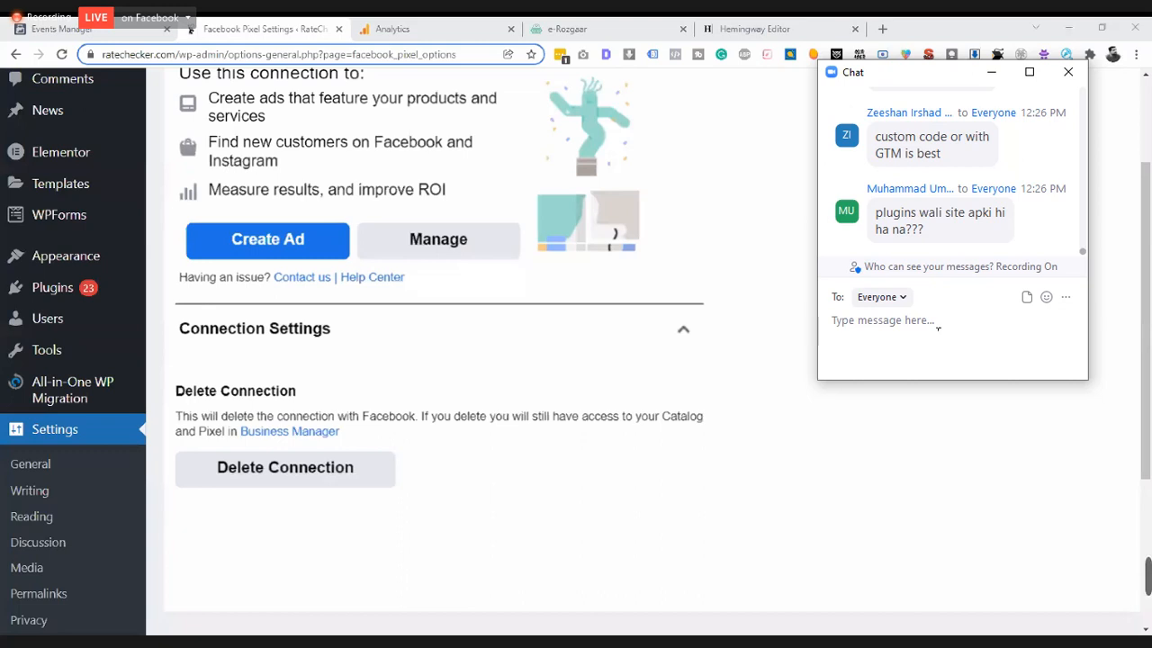
- Return to the WordPress connection guide in Events Manager, close the meeting chat and continue past the plugin installation instructions
{"action": "left_click", "coordinate": [117, 25]}
{"action": "scroll", "coordinate": [414, 353], "scroll_direction": "down", "scroll_amount": 3}
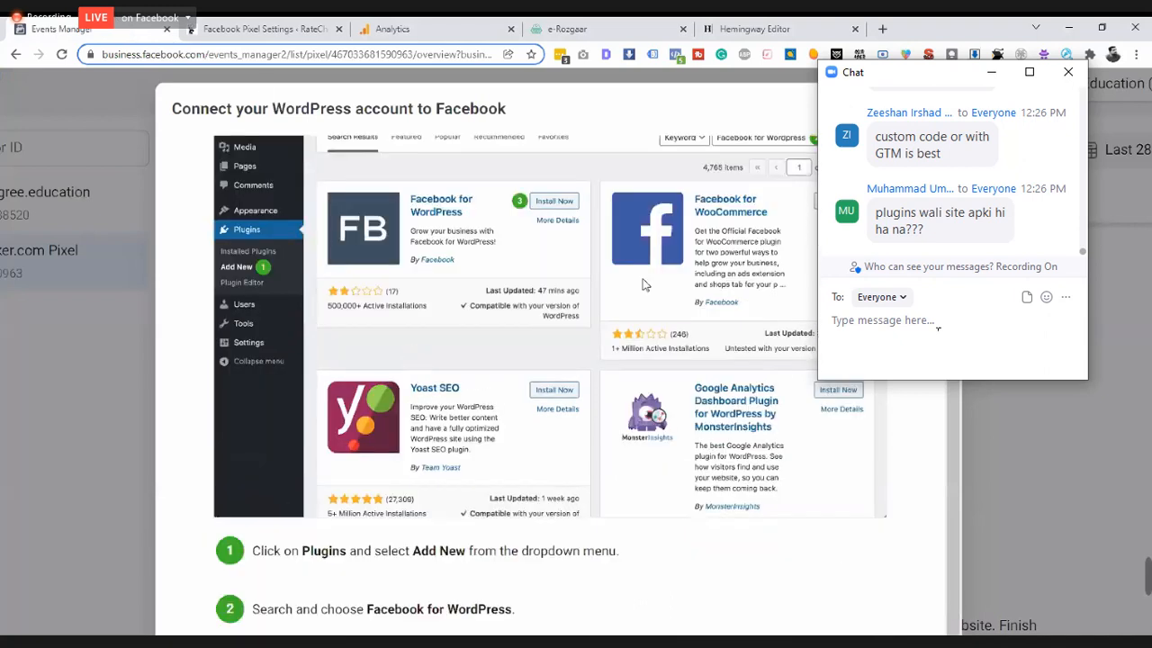
{"action": "key", "text": "ctrl+minus"}
{"action": "key", "text": "ctrl+minus"}
{"action": "key", "text": "ctrl+minus"}
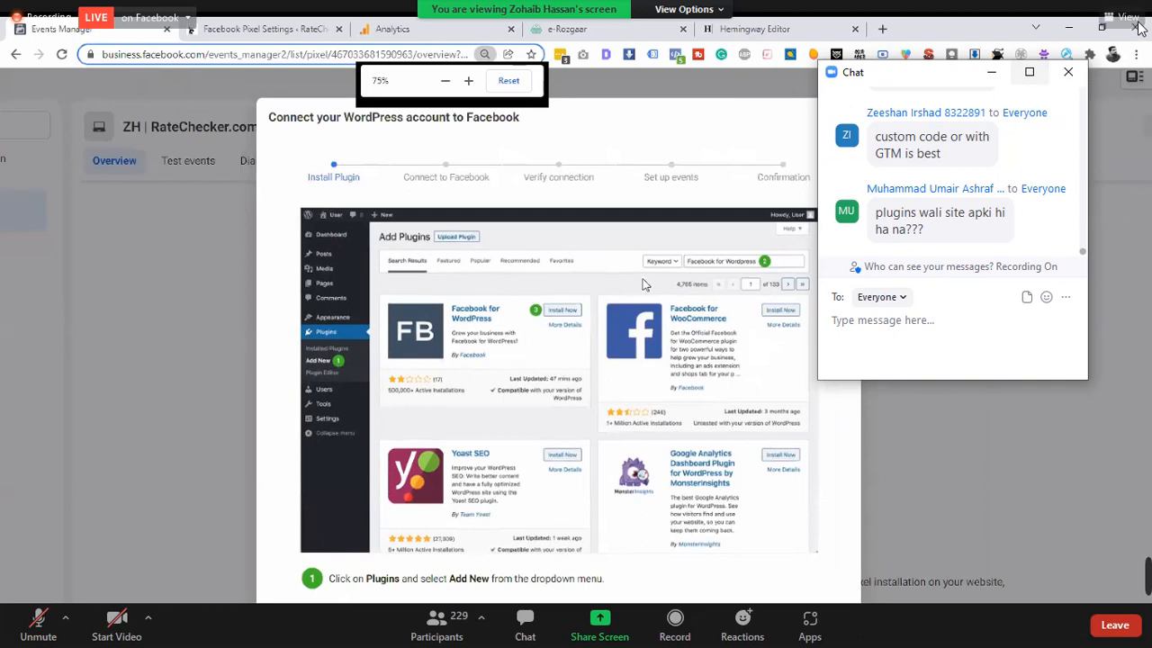
{"action": "left_click", "coordinate": [1069, 74]}
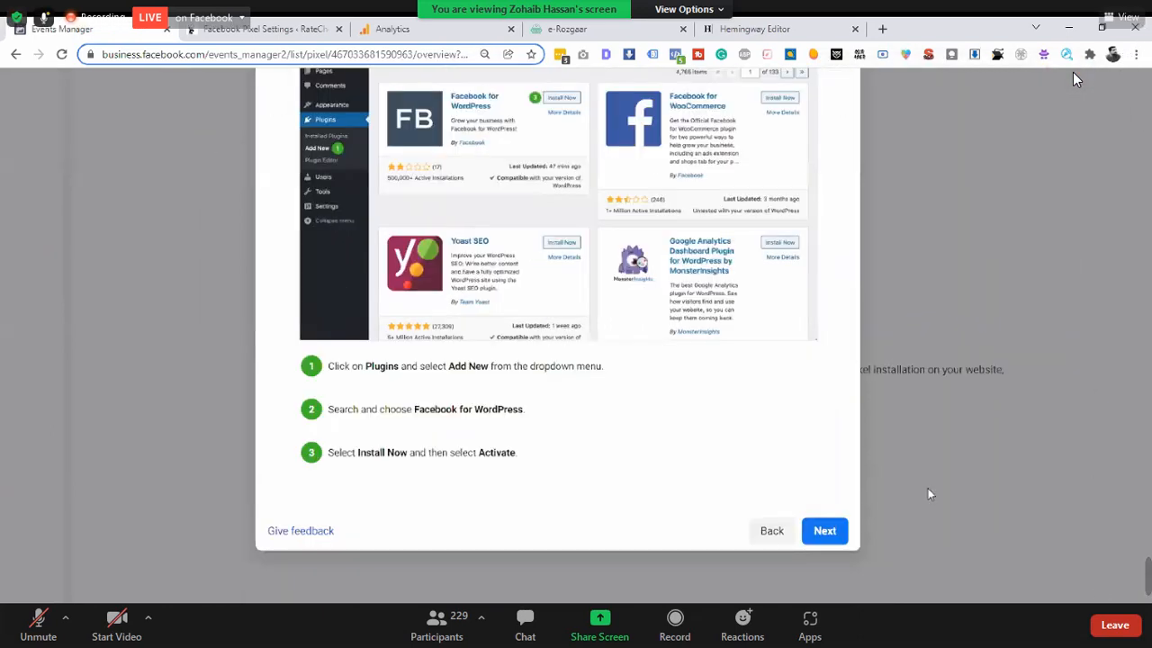
{"action": "left_click", "coordinate": [824, 535]}
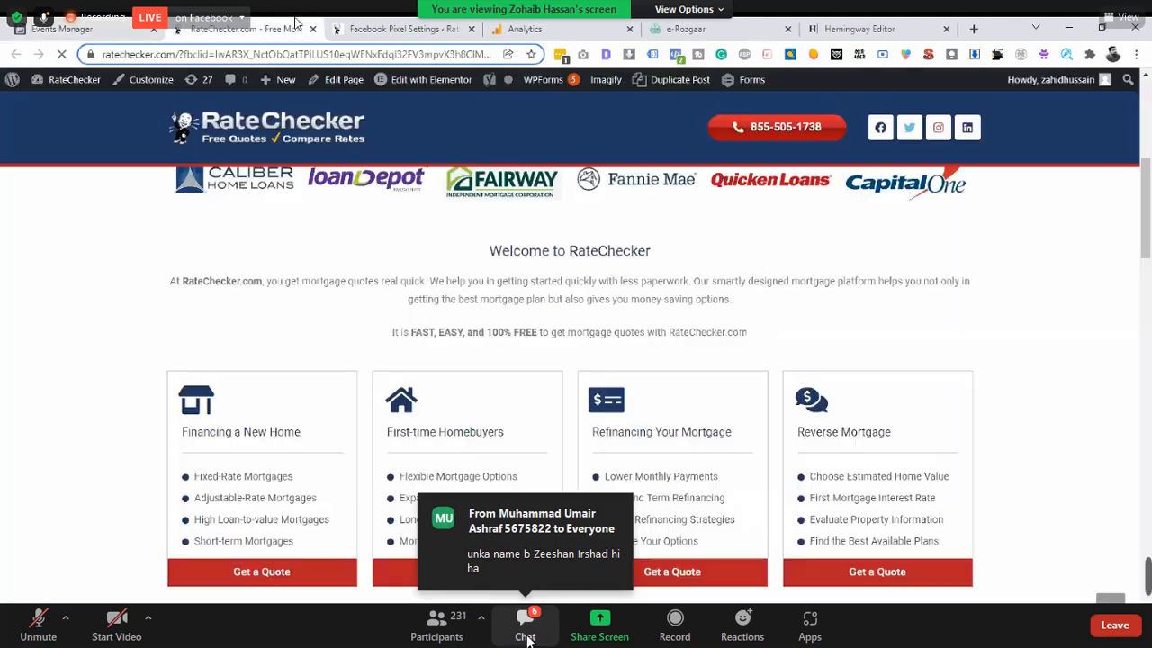
- Reopen the meeting chat and move its window aside to uncover more of the page
{"action": "left_click", "coordinate": [527, 630]}
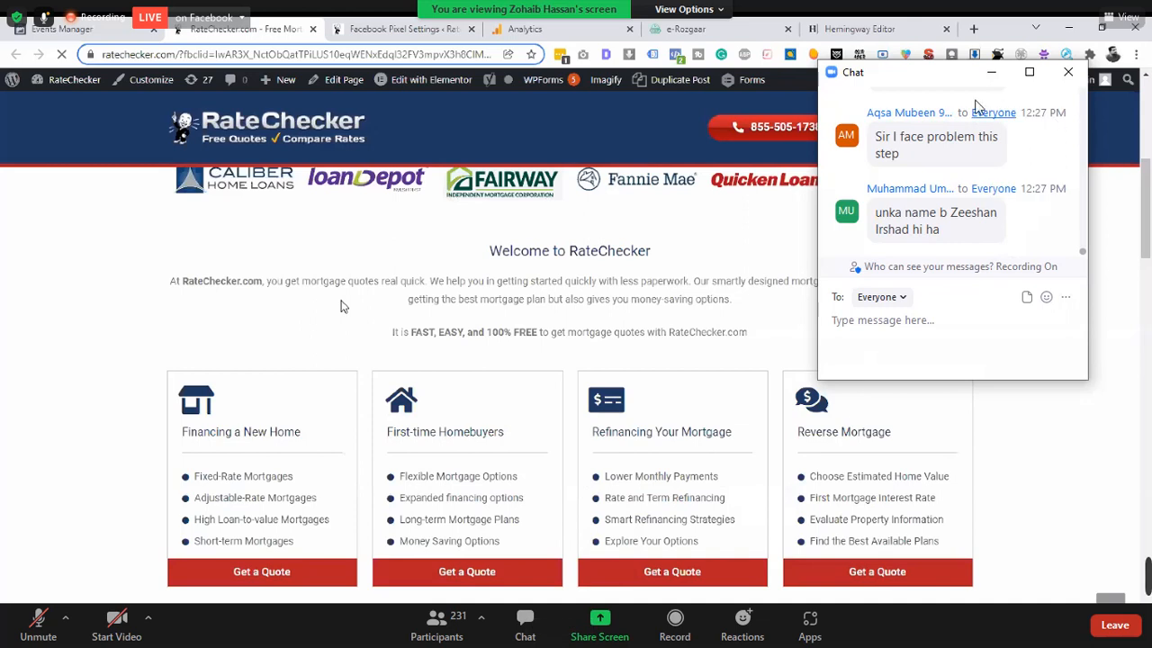
{"action": "left_click_drag", "start_coordinate": [944, 83], "coordinate": [1015, 83]}
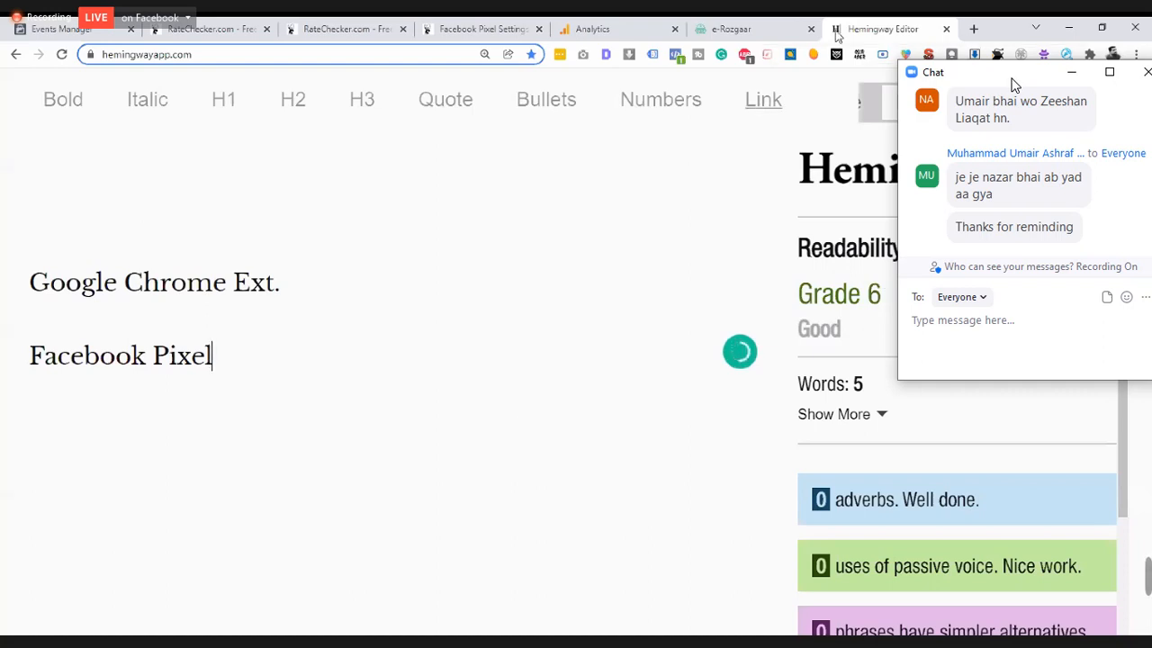
- Search Google in a new browser tab for "google chrome extension pixel"
{"action": "left_click", "coordinate": [975, 29]}
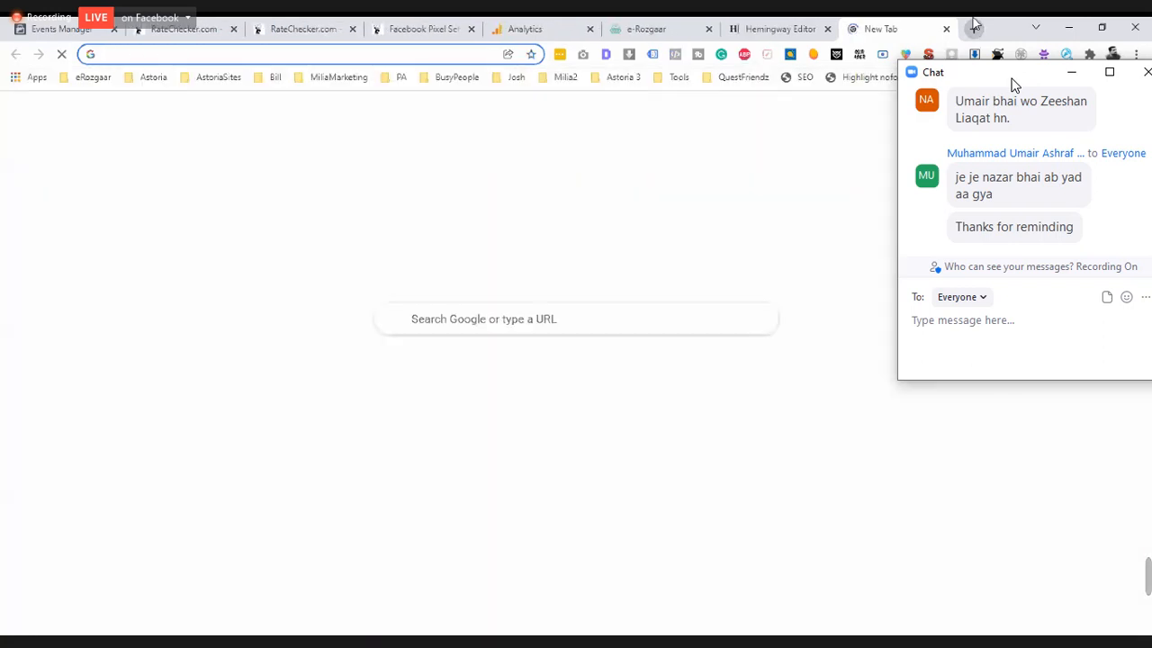
{"action": "type", "text": "facebook pixel"}
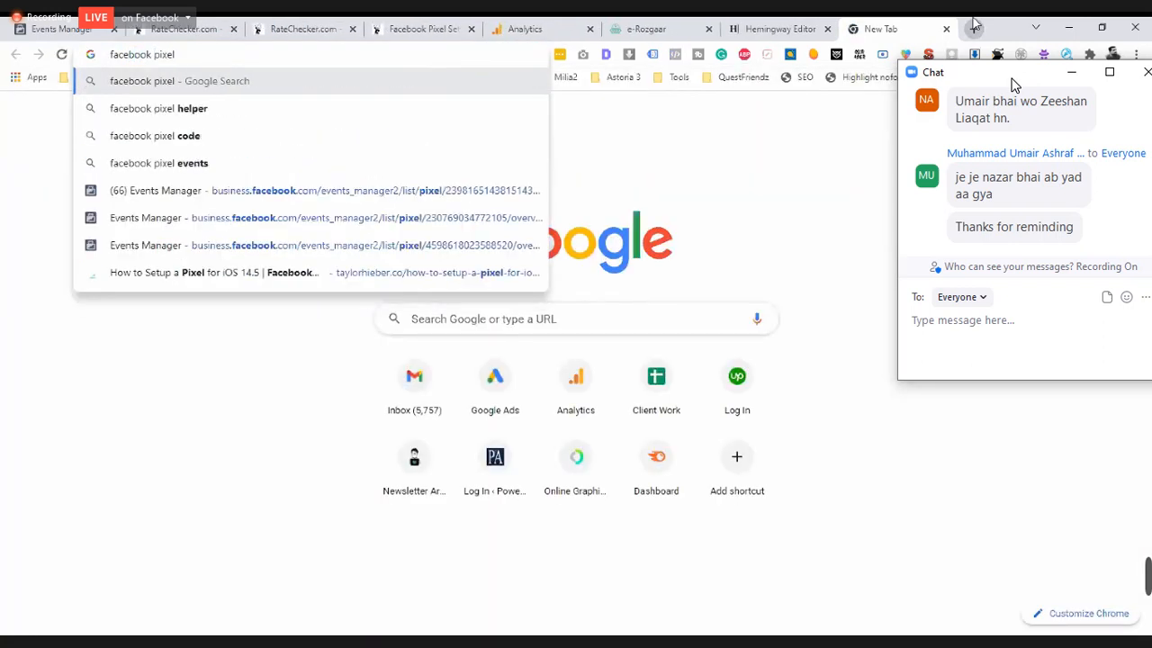
{"action": "key", "text": "ctrl+a"}
{"action": "type", "text": "goo"}
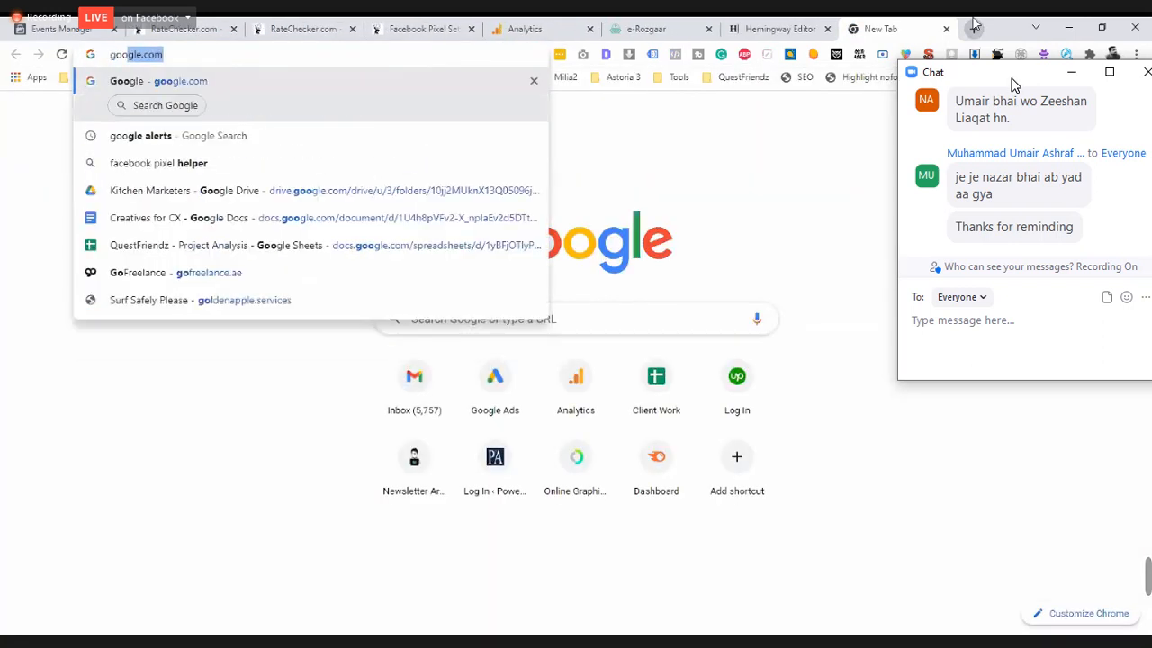
{"action": "type", "text": "gle chrome pixel"}
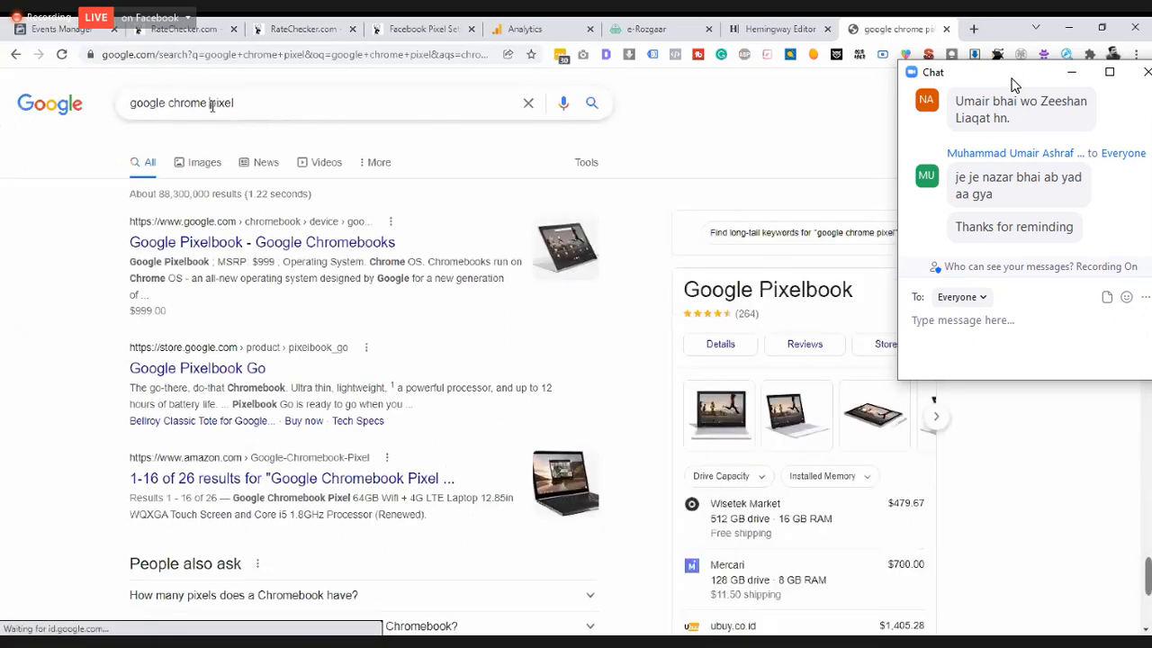
{"action": "left_click", "coordinate": [212, 105]}
{"action": "type", "text": "pxtension"}
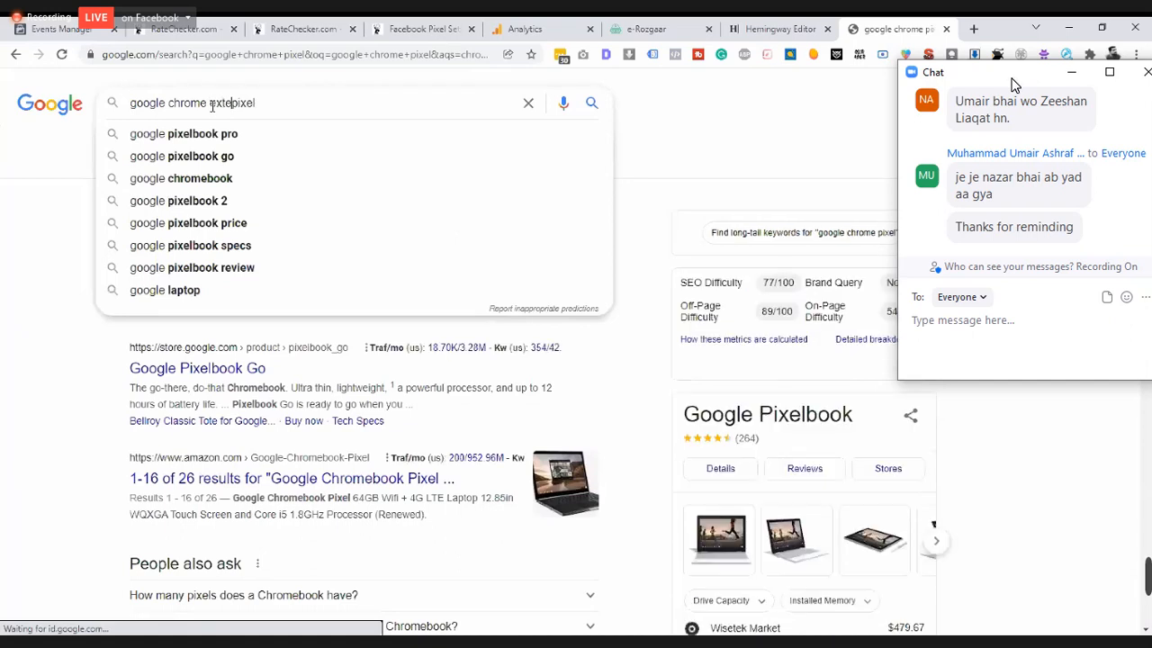
{"action": "key", "text": "Return"}
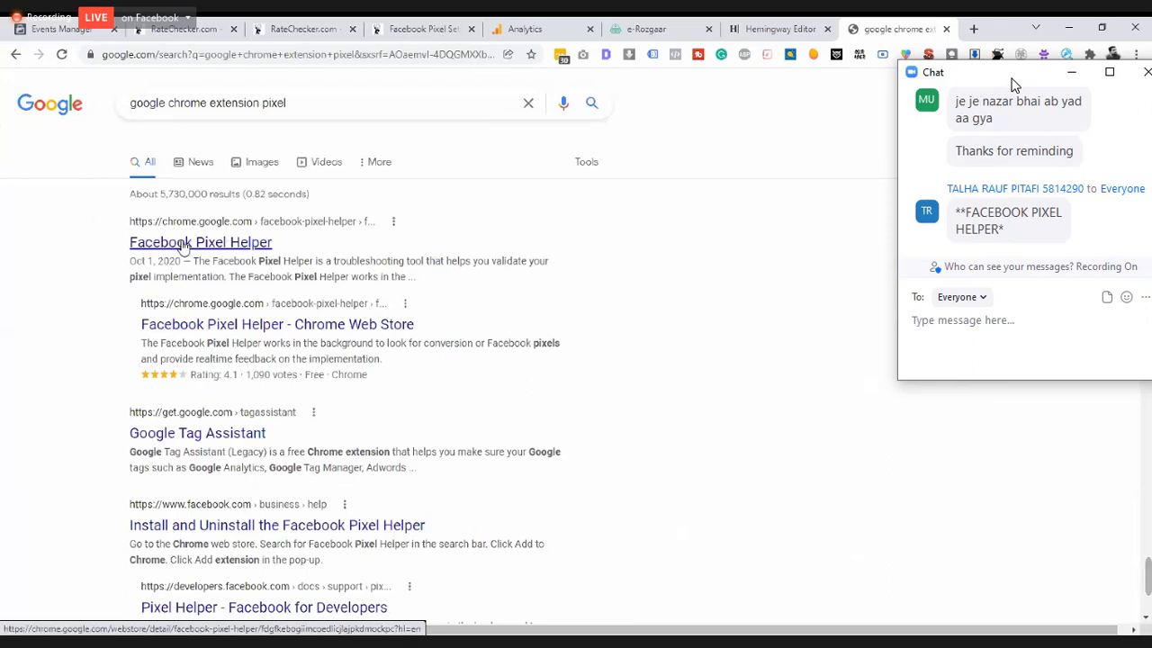
- Open the Facebook Pixel Helper result in the Chrome Web Store and examine its listing
{"action": "left_click", "coordinate": [191, 244]}
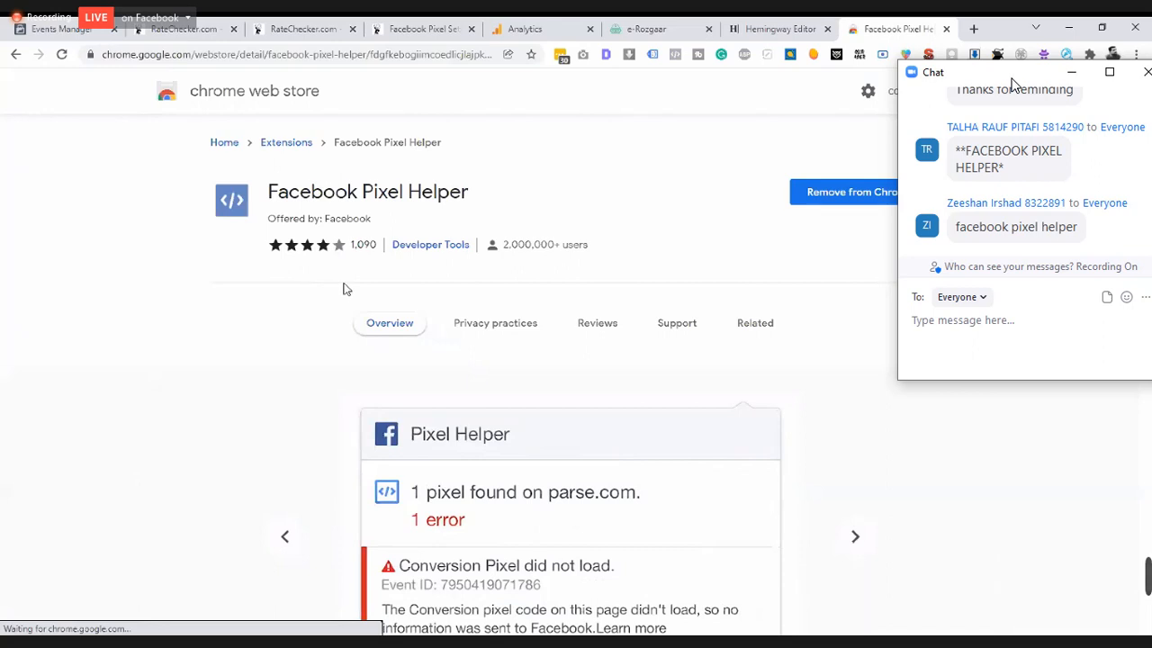
{"action": "scroll", "coordinate": [563, 211], "scroll_direction": "up", "scroll_amount": 5}
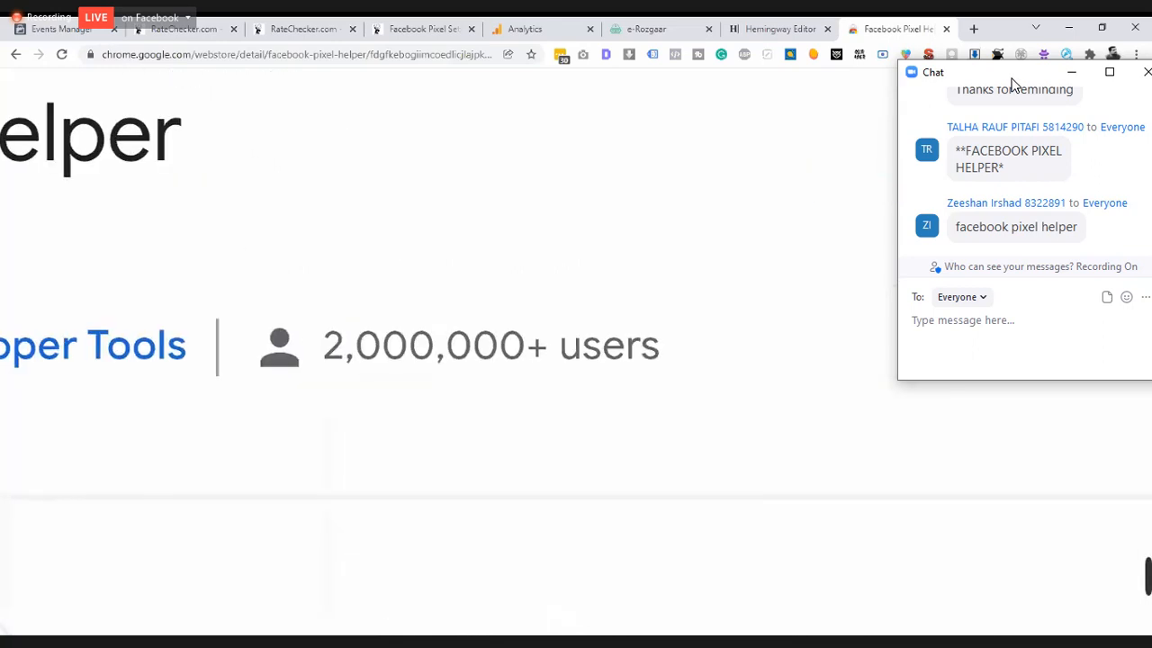
{"action": "scroll", "coordinate": [1014, 84], "scroll_direction": "down", "scroll_amount": 5}
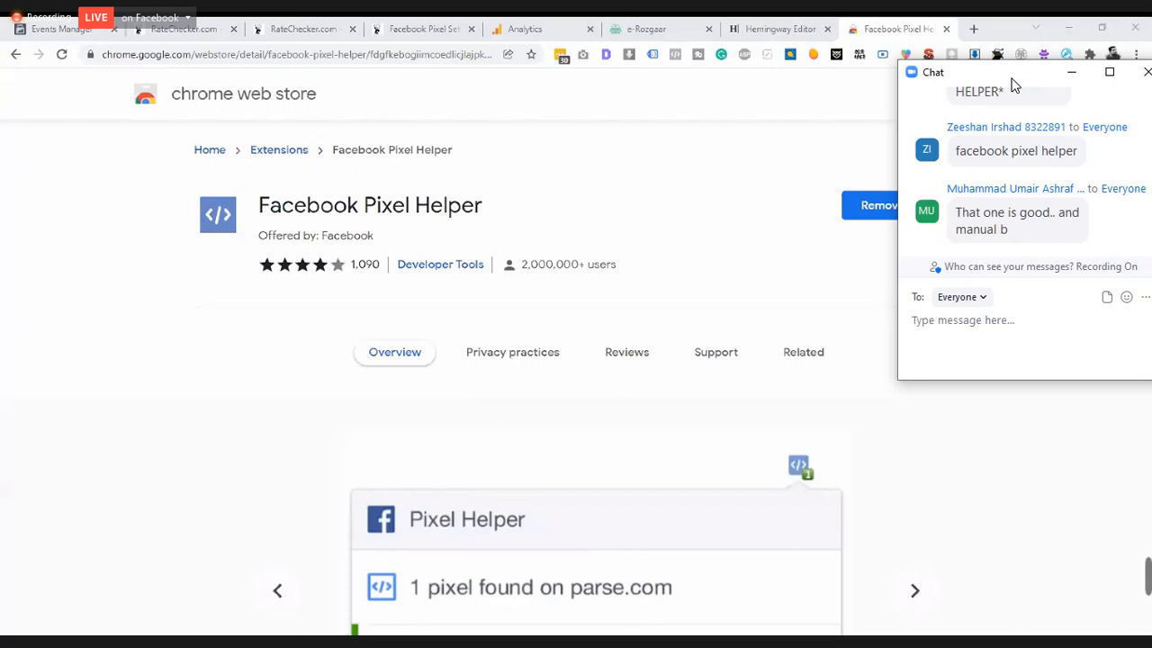
- Send everyone in the meeting chat the message "manual is best."
{"action": "type", "text": "manu"}
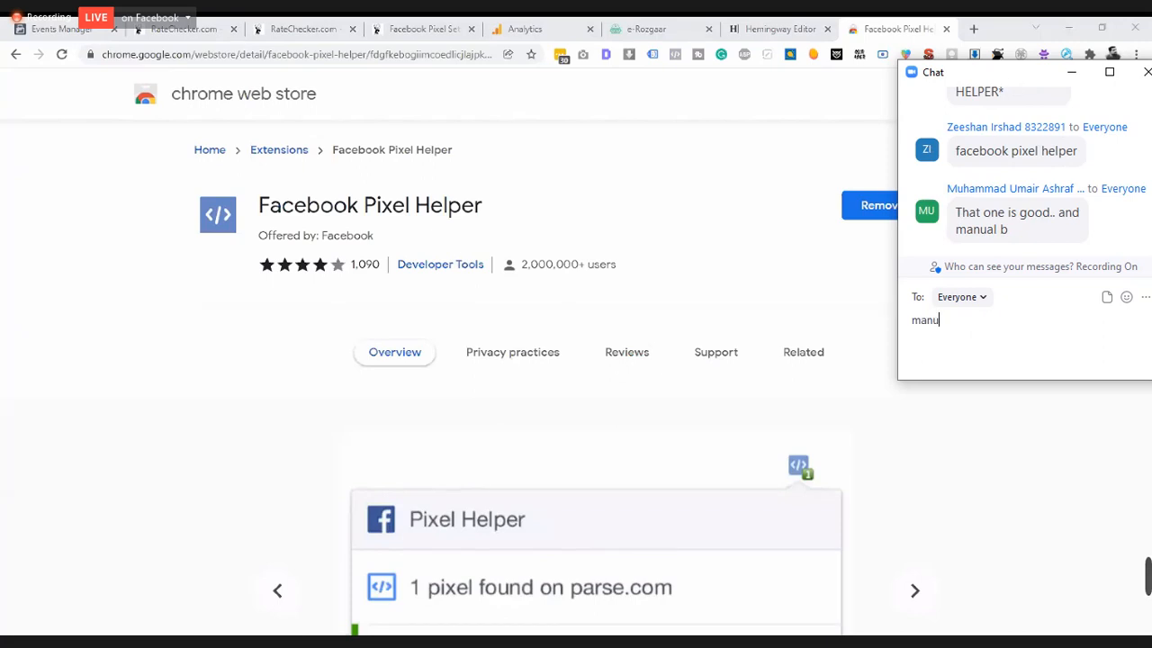
{"action": "type", "text": "al is best."}
{"action": "key", "text": "Return"}
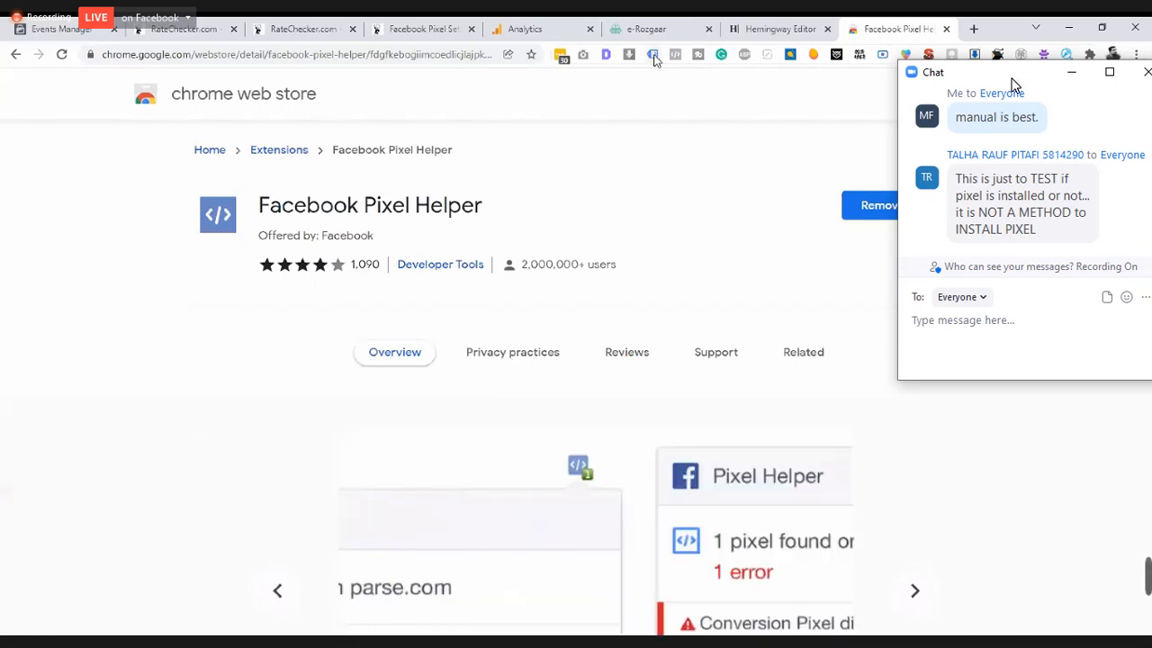
- Send everyone in the meeting chat the message "pta hy bhi"
{"action": "left_click", "coordinate": [1013, 84]}
{"action": "type", "text": "pta hy b"}
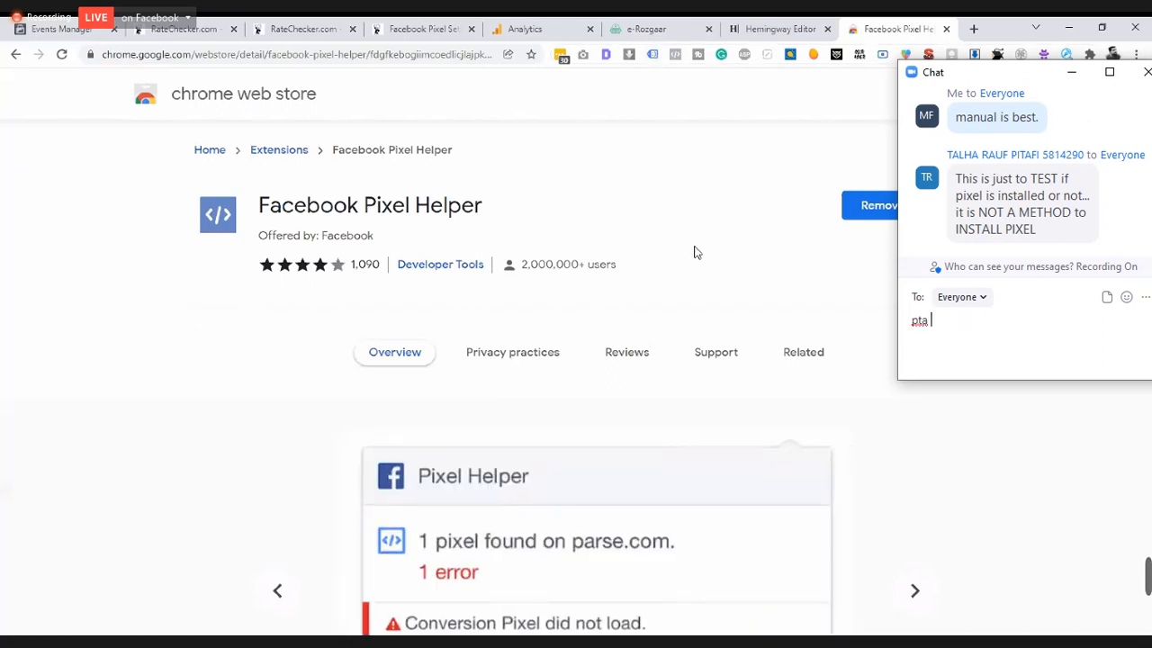
{"action": "type", "text": "hi"}
{"action": "key", "text": "Return"}
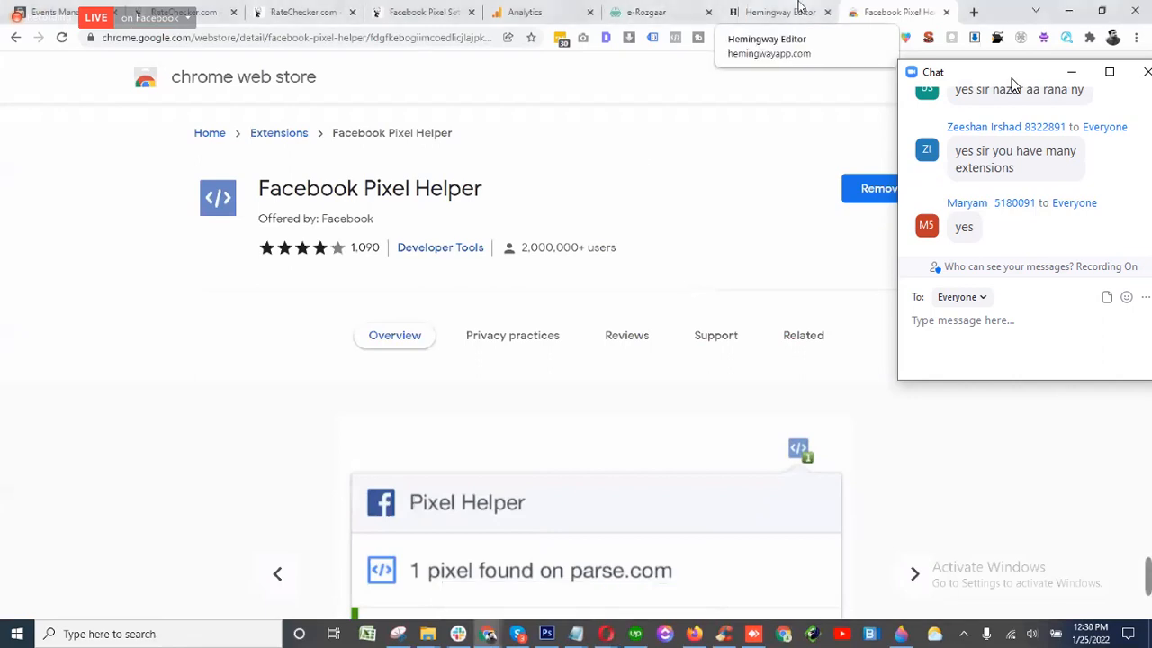
- Glance at the RateChecker site, move the chat window lower, and examine the Pixel Helper icon in its store listing up close
{"action": "left_click", "coordinate": [203, 11]}
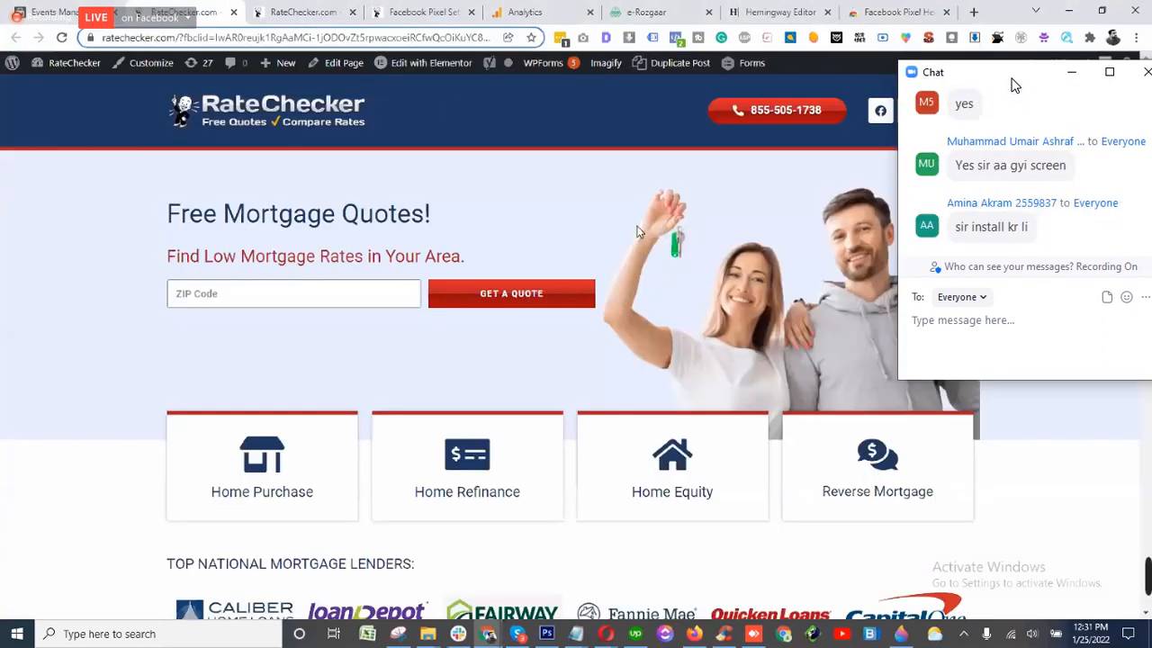
{"action": "left_click_drag", "start_coordinate": [979, 85], "coordinate": [970, 126]}
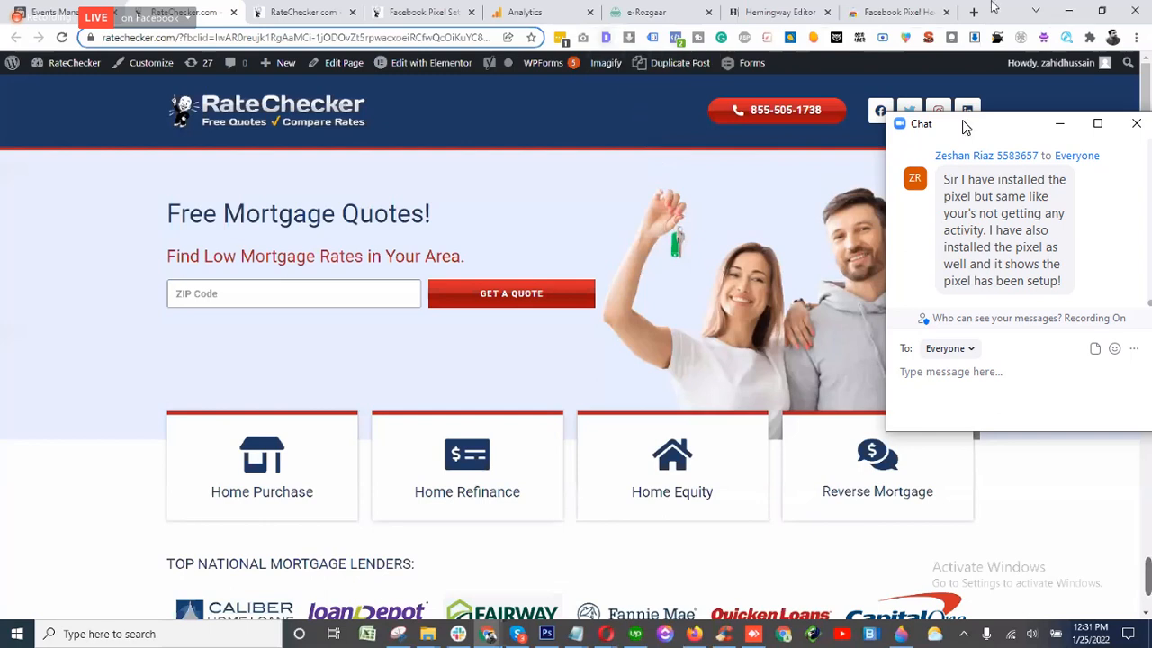
{"action": "left_click", "coordinate": [896, 11]}
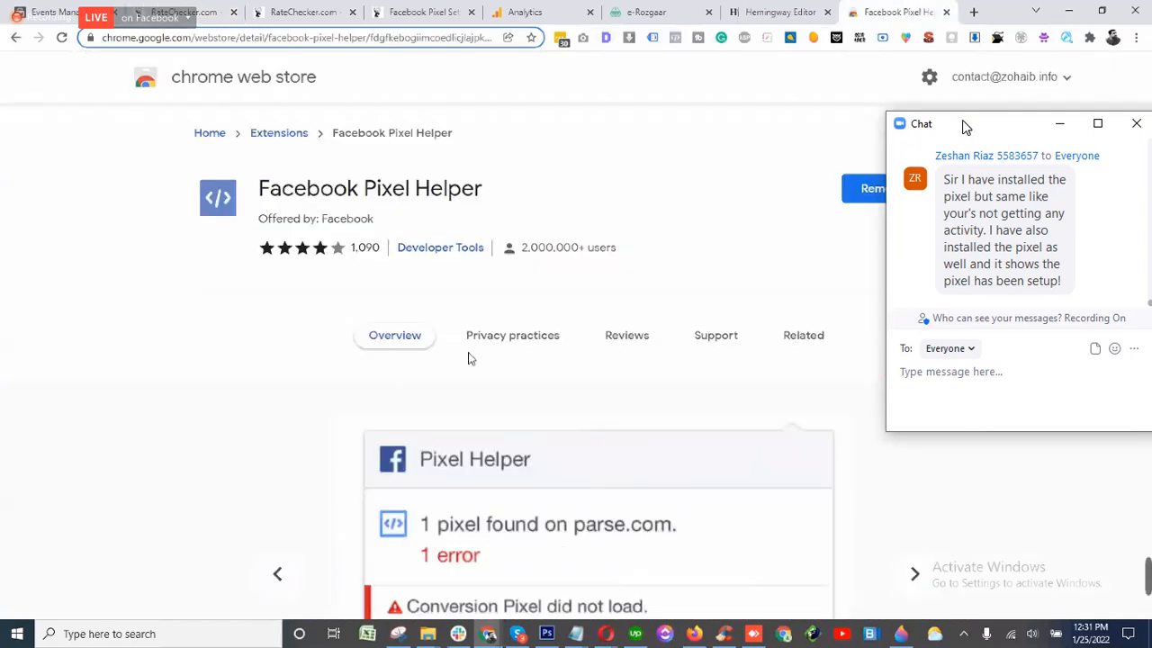
{"action": "scroll", "coordinate": [220, 162], "scroll_direction": "up", "scroll_amount": 5}
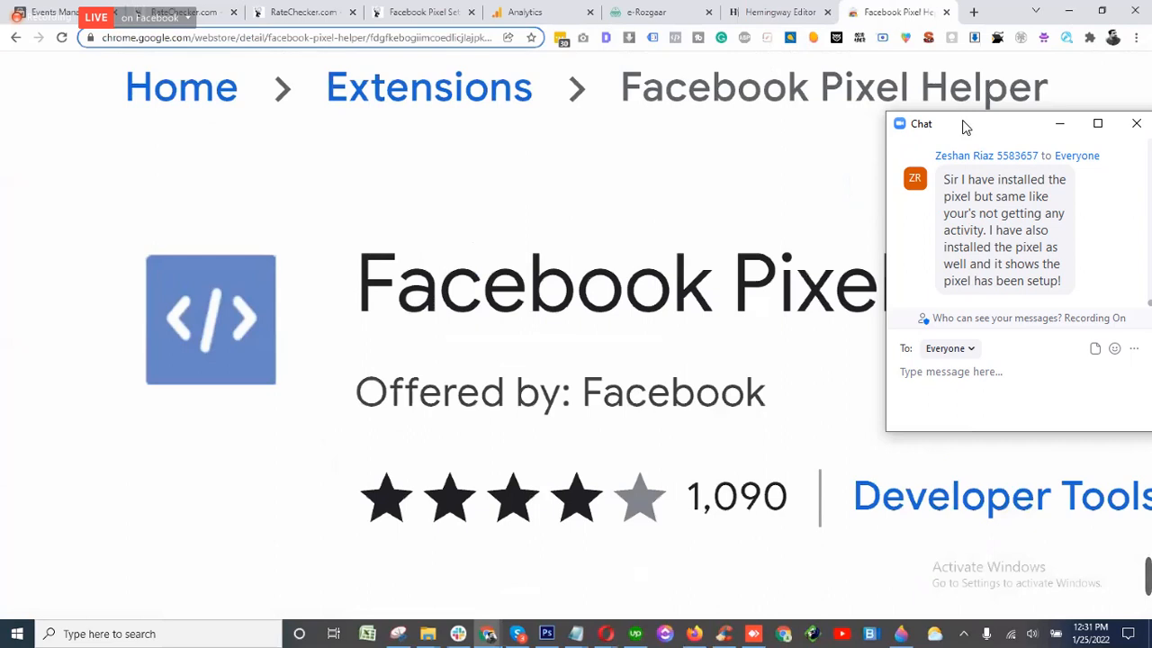
{"action": "scroll", "coordinate": [141, 258], "scroll_direction": "left", "scroll_amount": 2}
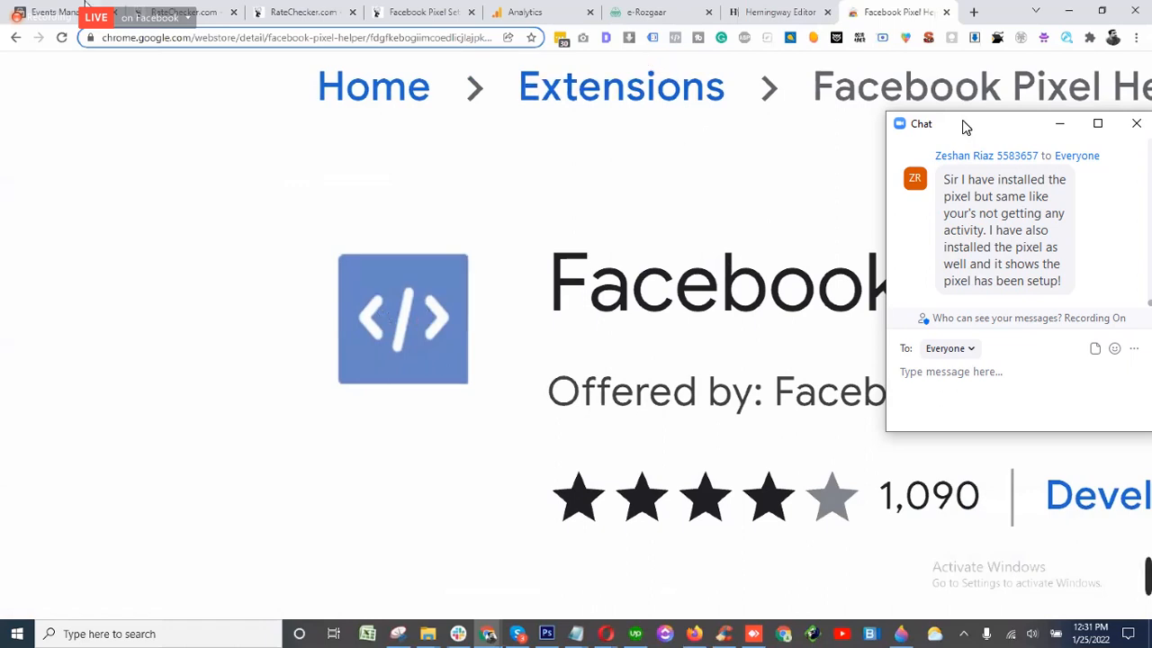
- Go to the RateChecker home page and check its pixel with the Facebook Pixel Helper extension
{"action": "left_click", "coordinate": [84, 4]}
{"action": "left_click", "coordinate": [190, 5]}
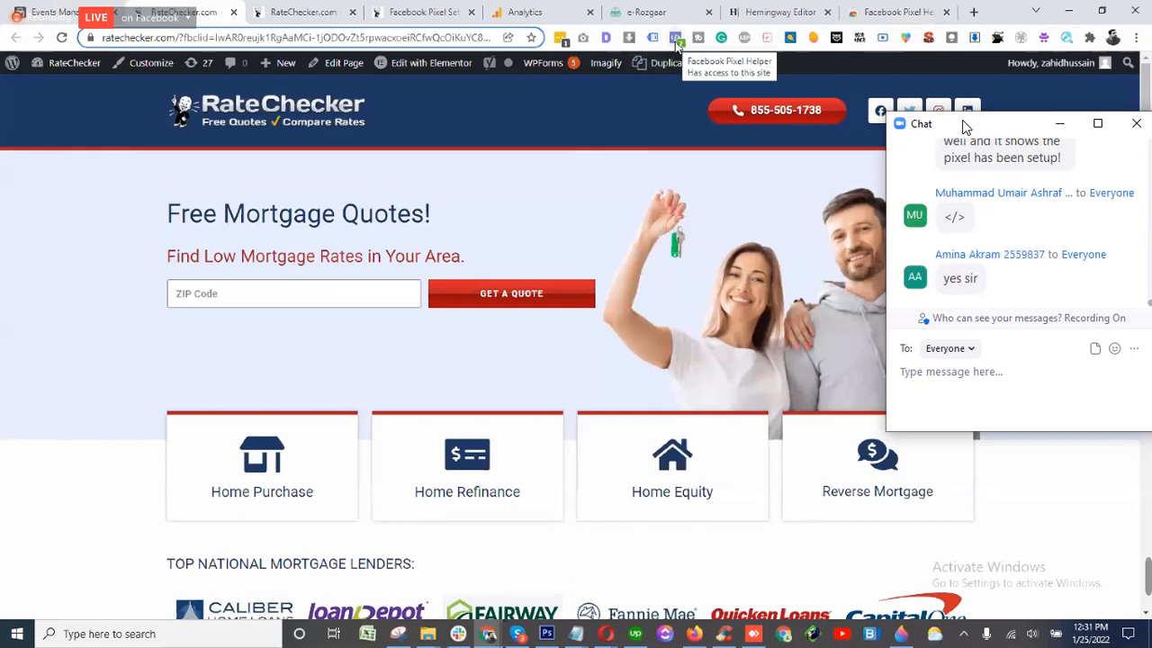
{"action": "scroll", "coordinate": [659, 184], "scroll_direction": "down", "scroll_amount": 3}
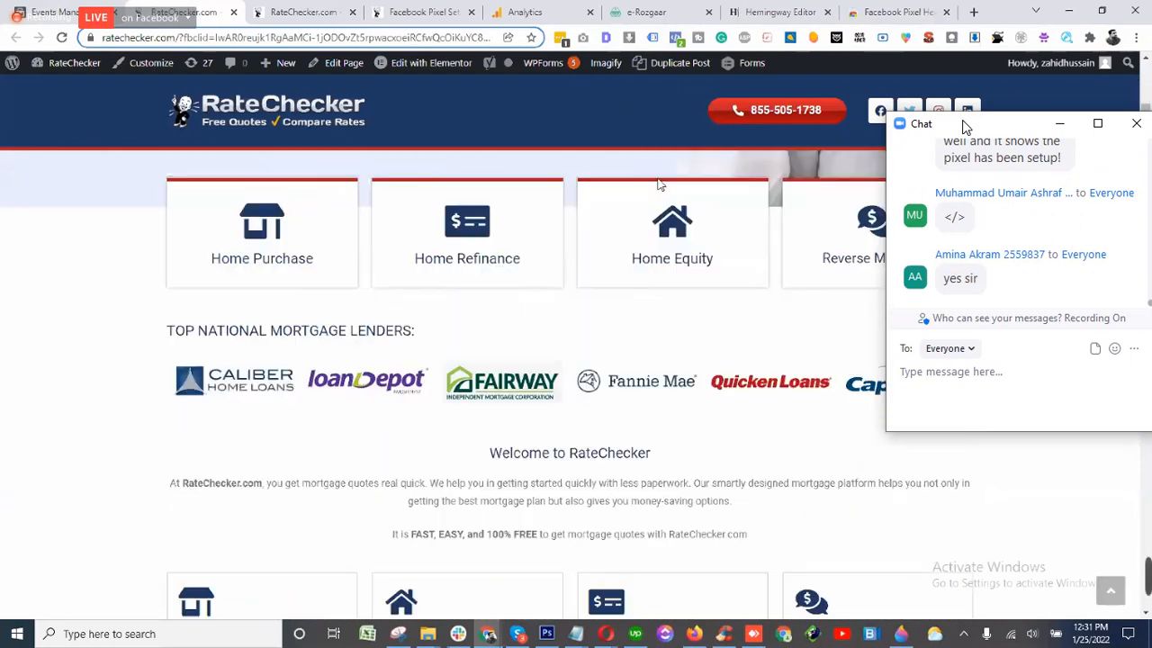
{"action": "scroll", "coordinate": [659, 184], "scroll_direction": "up", "scroll_amount": 3}
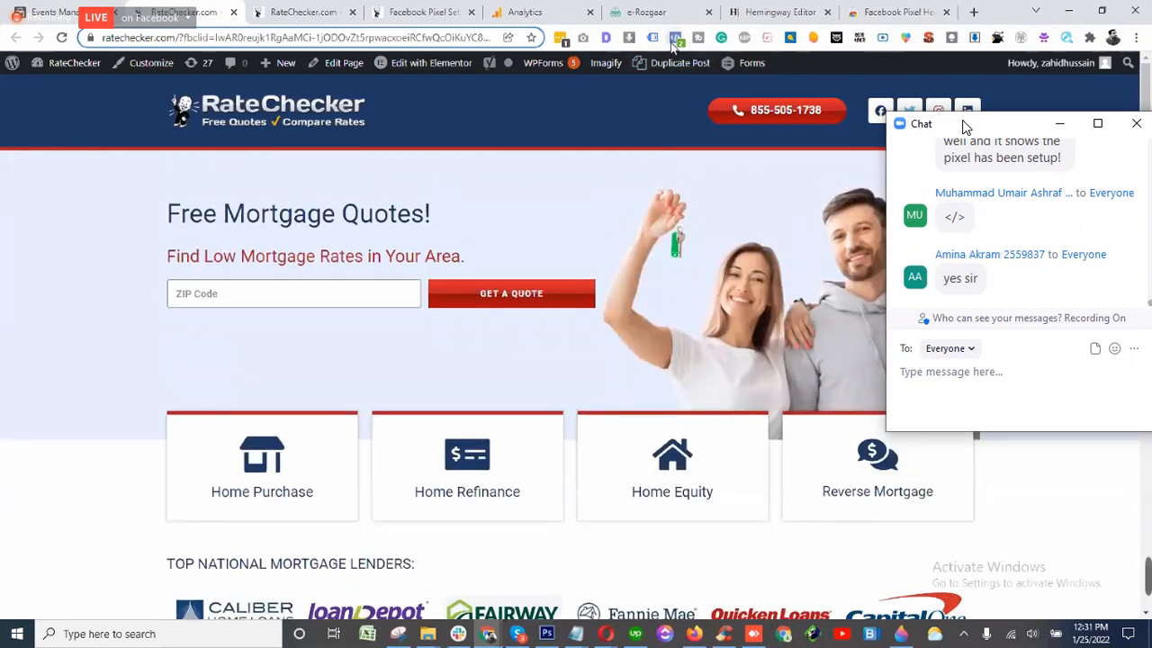
{"action": "left_click", "coordinate": [675, 38]}
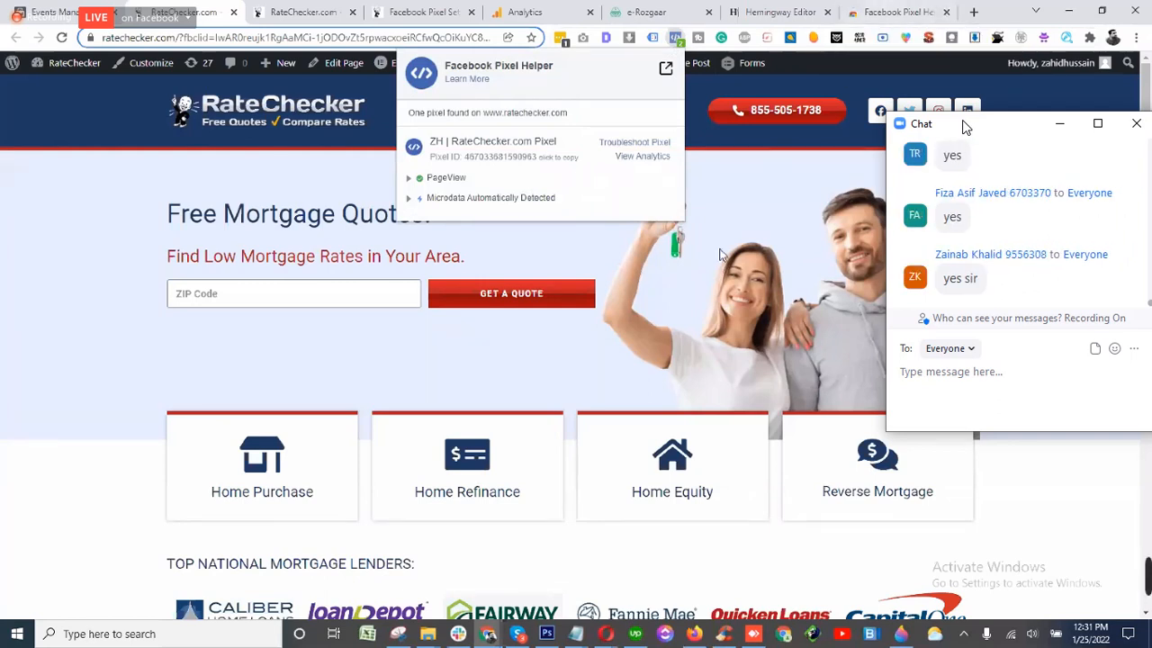
- Switch to the Zoom meeting in the other browser to check it, and minimize it to get back to the RateChecker site
{"action": "mouse_move", "coordinate": [604, 634]}
{"action": "left_click", "coordinate": [597, 575]}
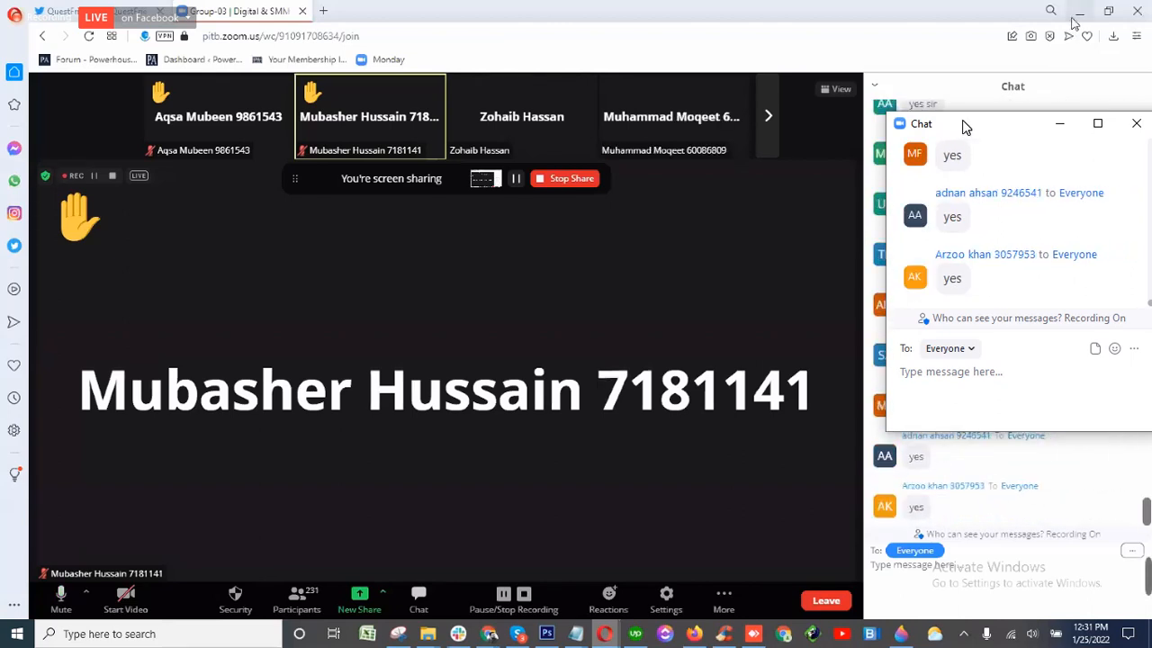
{"action": "left_click", "coordinate": [1076, 14]}
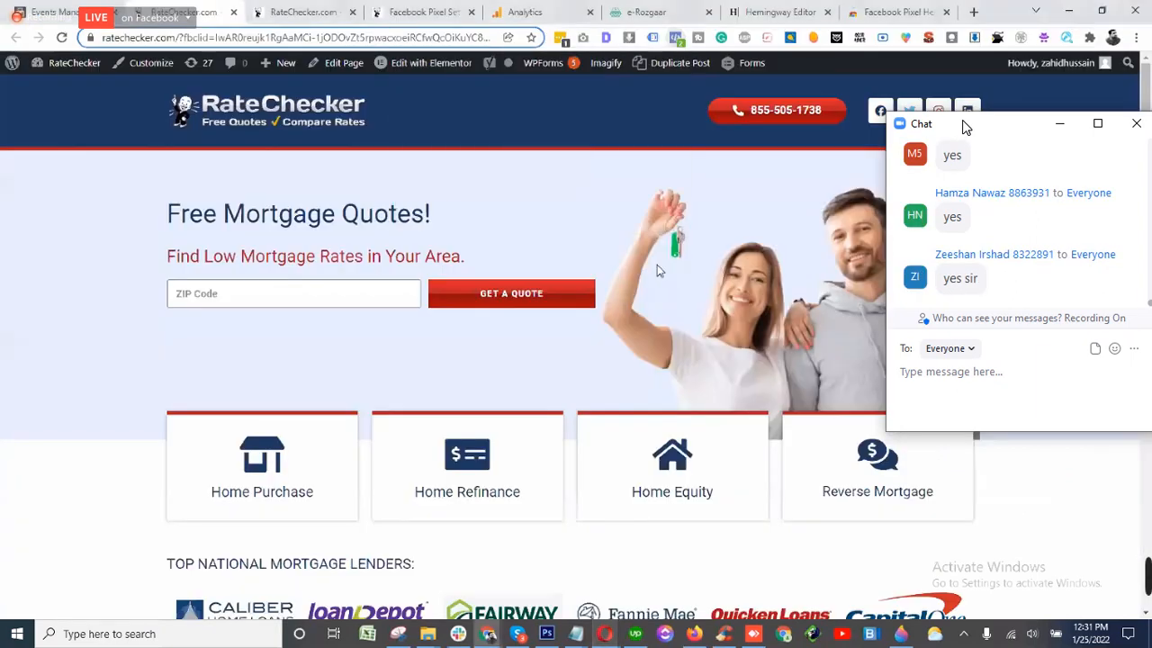
- Reopen Facebook Pixel Helper on the RateChecker home page and examine the name of the detected pixel
{"action": "left_click", "coordinate": [675, 39]}
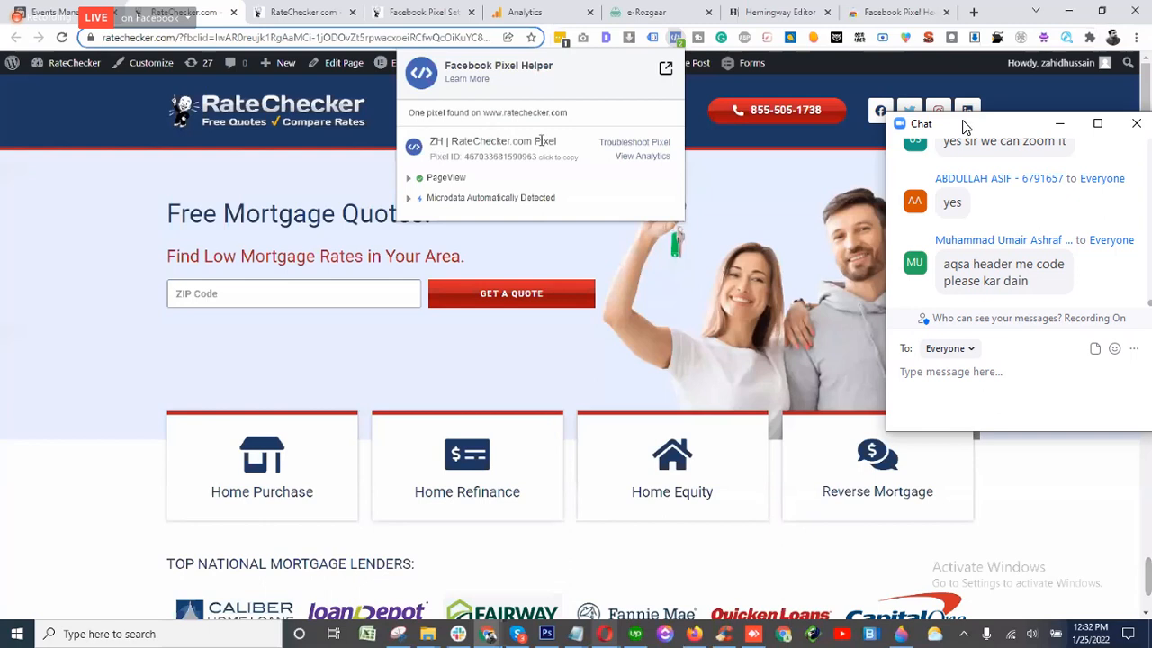
{"action": "triple_click", "coordinate": [551, 144]}
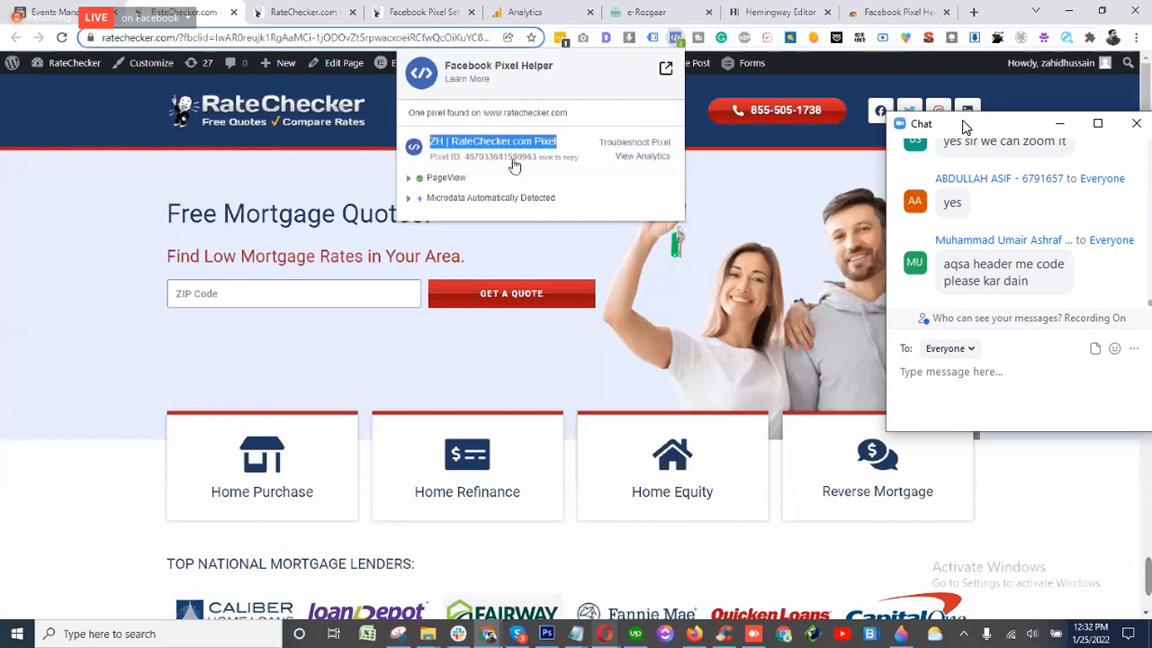
{"action": "left_click", "coordinate": [509, 137]}
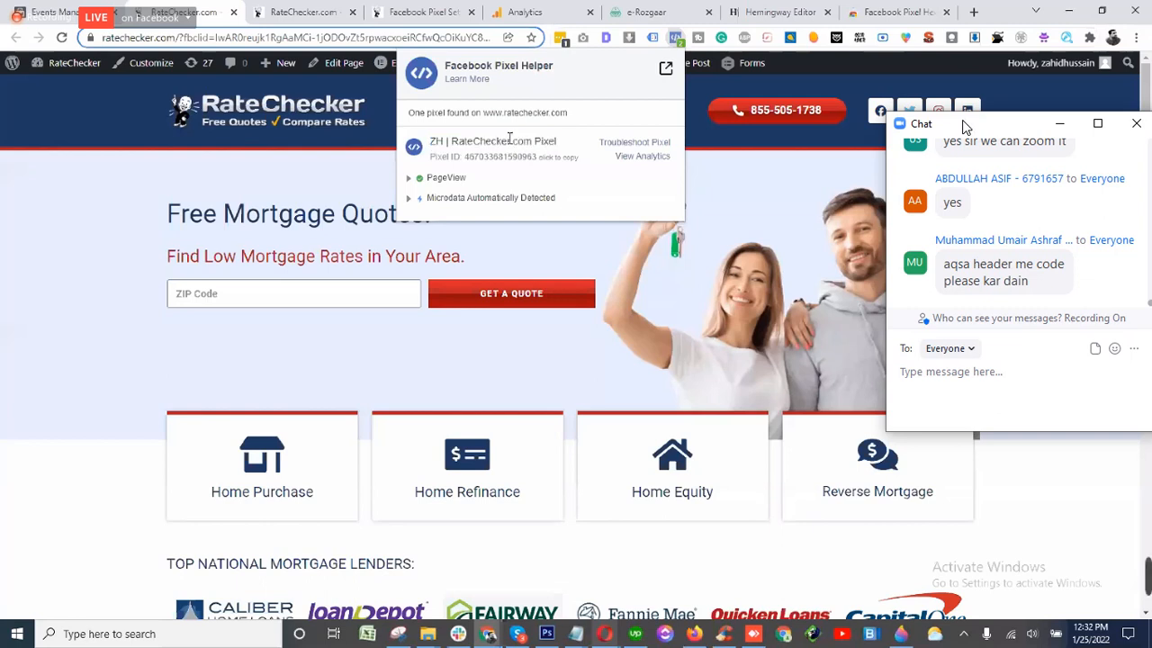
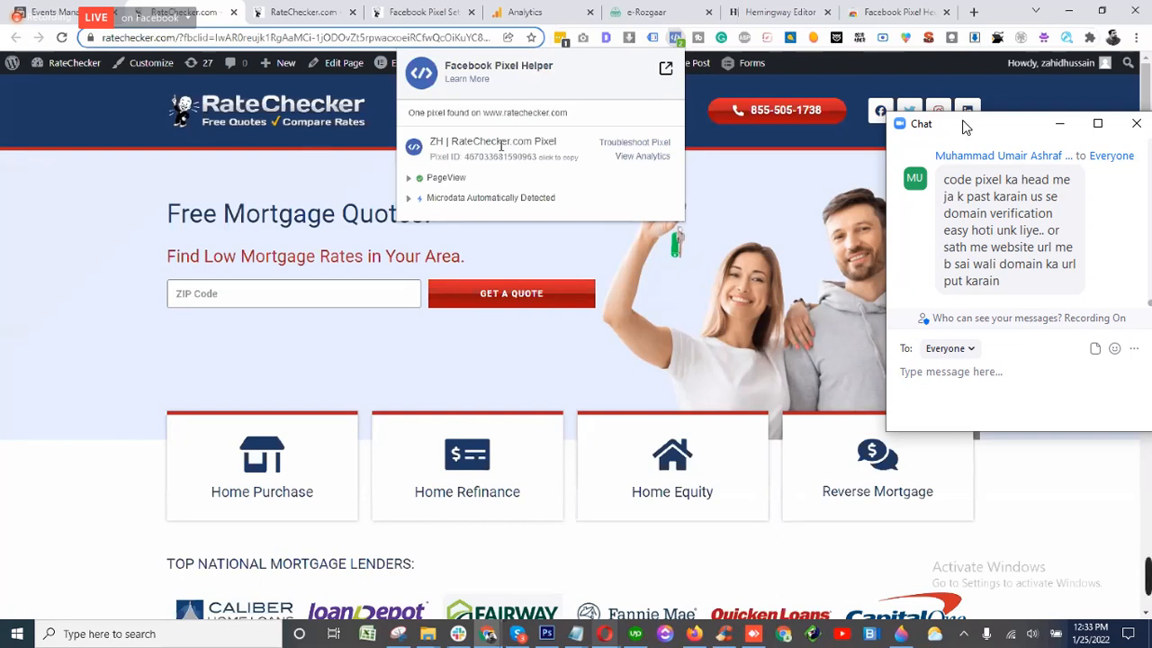
- Check the pixel's status in the Verify connection stage of Events Manager, glancing back at the RateChecker site in between
{"action": "left_click", "coordinate": [13, 9]}
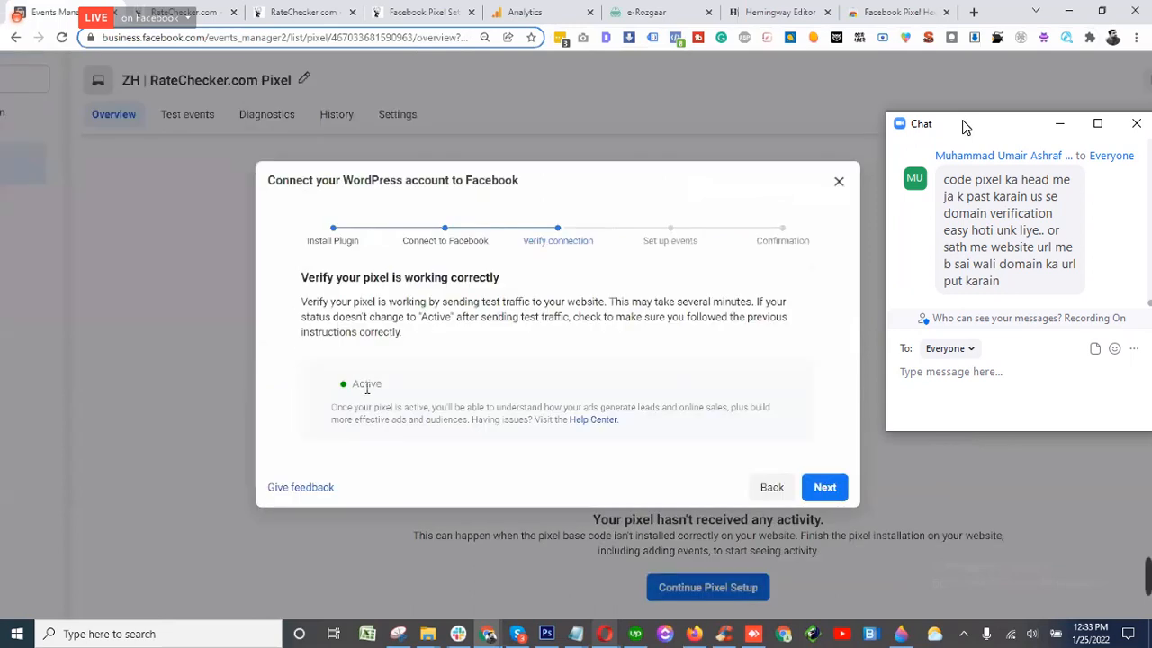
{"action": "double_click", "coordinate": [368, 387]}
{"action": "left_click", "coordinate": [381, 390]}
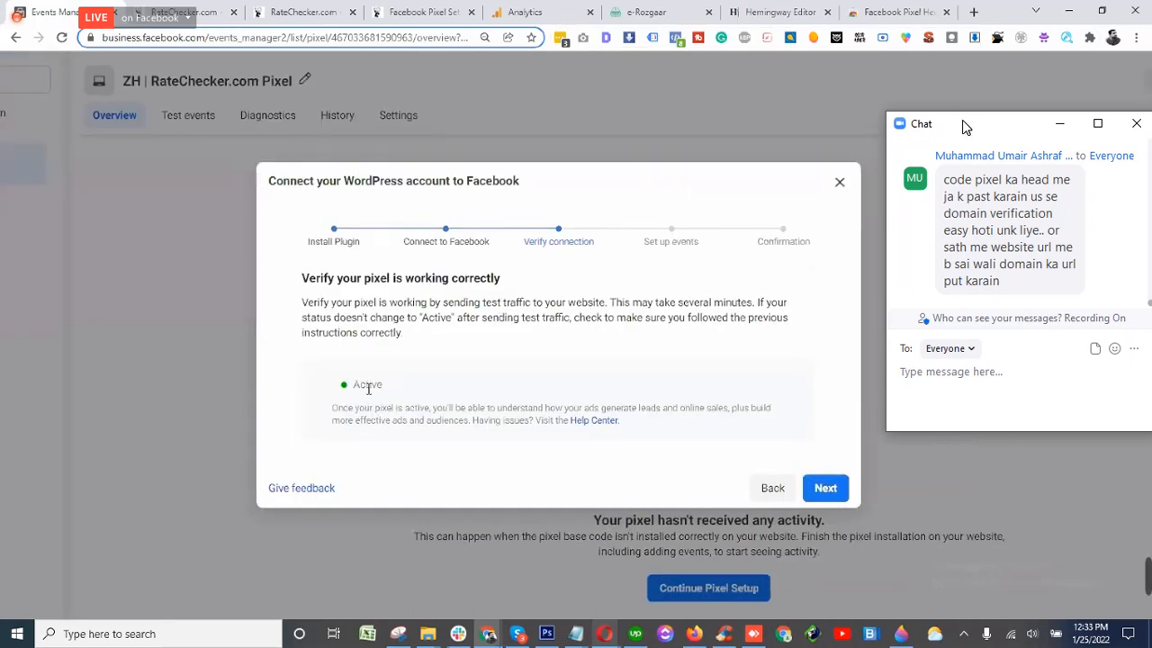
{"action": "left_click", "coordinate": [226, 7]}
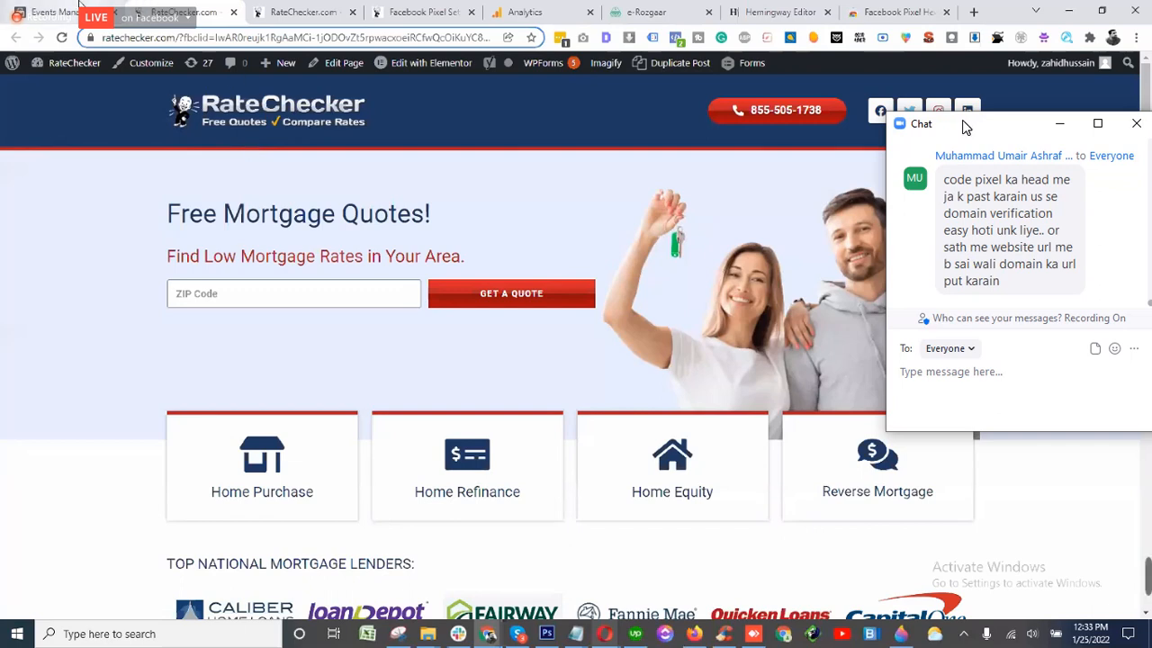
{"action": "left_click", "coordinate": [81, 7]}
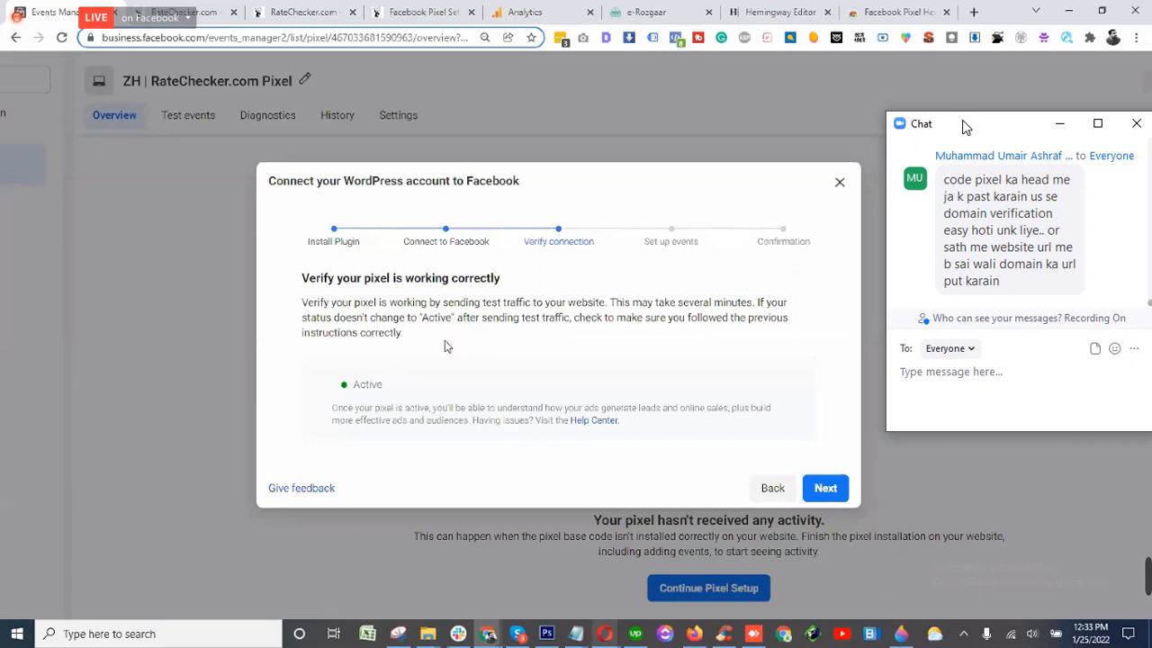
- Continue the WordPress connection from Verify connection to the Set up events stage and look over its Event Setup Tool page
{"action": "double_click", "coordinate": [365, 386]}
{"action": "left_click", "coordinate": [366, 386]}
{"action": "left_click", "coordinate": [824, 488]}
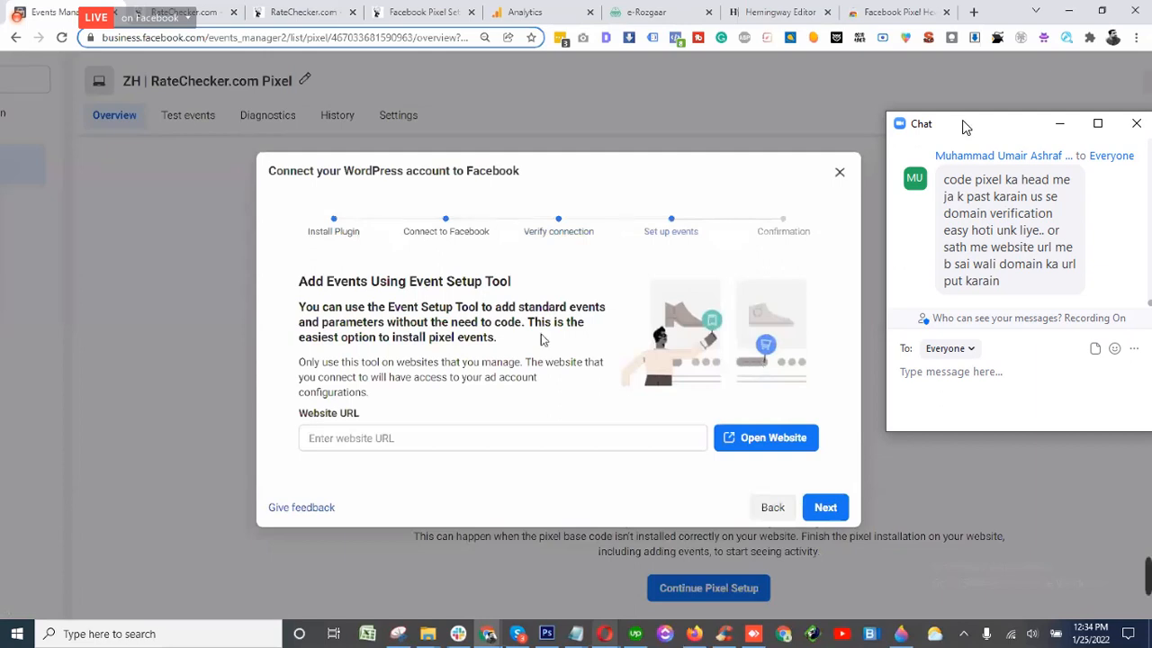
{"action": "scroll", "coordinate": [432, 287], "scroll_direction": "down", "scroll_amount": 2}
{"action": "scroll", "coordinate": [432, 287], "scroll_direction": "up", "scroll_amount": 2}
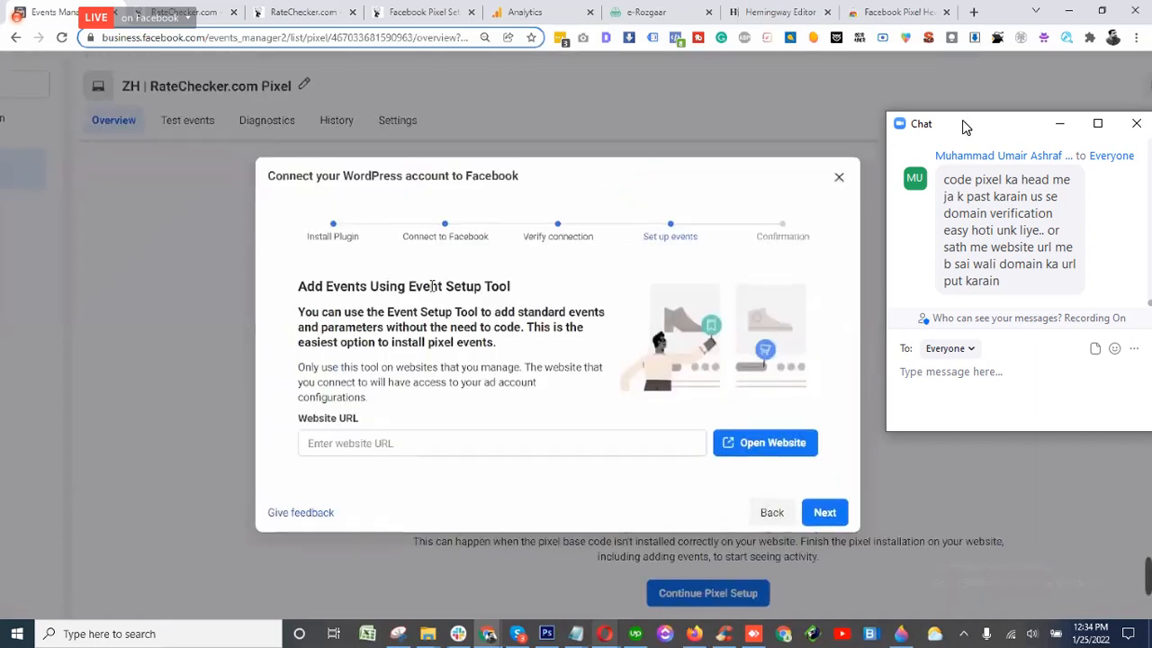
{"action": "left_click", "coordinate": [189, 7]}
{"action": "left_click", "coordinate": [176, 38]}
{"action": "left_click", "coordinate": [207, 38]}
{"action": "left_click_drag", "start_coordinate": [207, 38], "coordinate": [70, 52]}
{"action": "key", "text": "ctrl+c"}
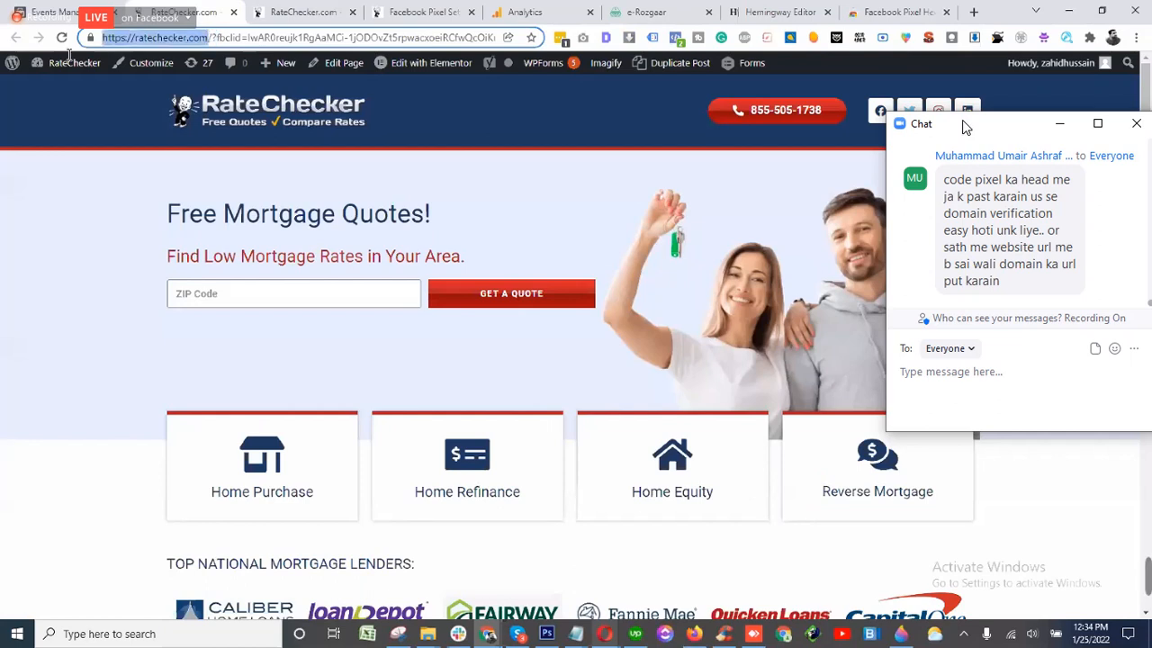
{"action": "mouse_move", "coordinate": [63, 65]}
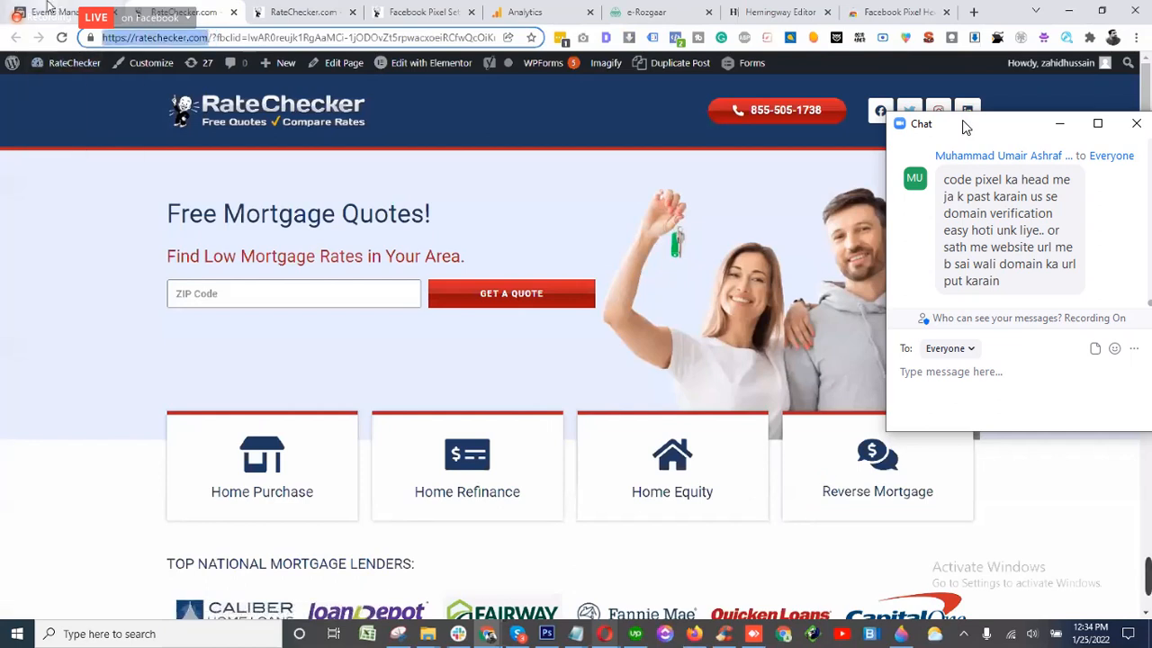
{"action": "left_click", "coordinate": [54, 11]}
{"action": "left_click", "coordinate": [483, 445]}
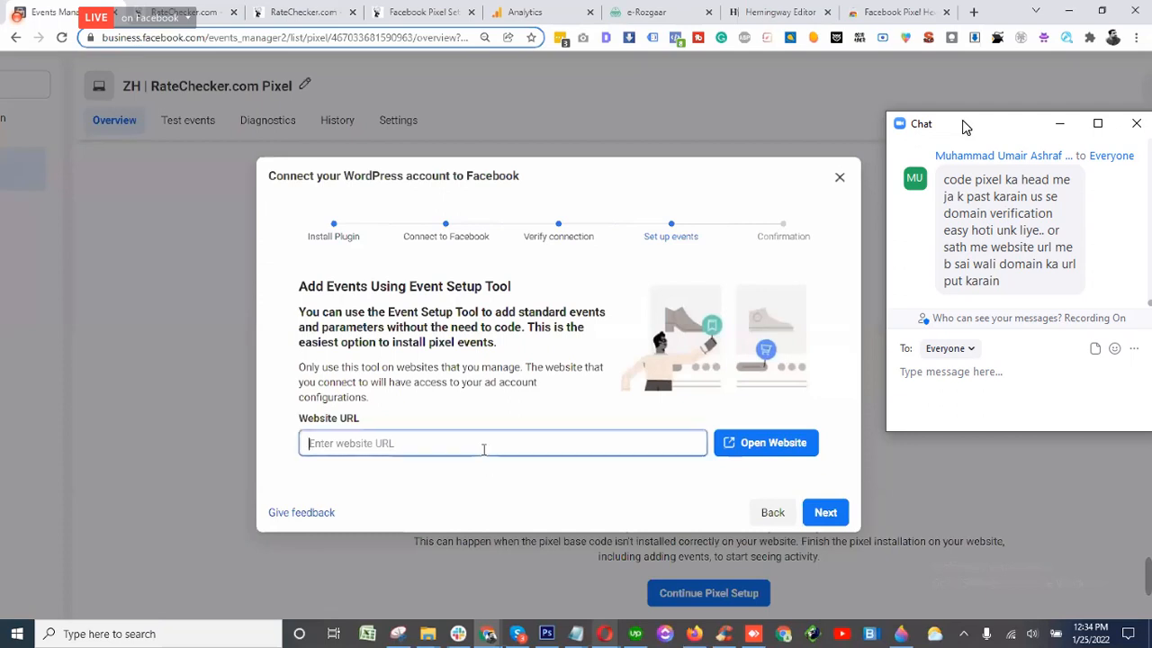
{"action": "key", "text": "ctrl+v"}
{"action": "left_click", "coordinate": [750, 450]}
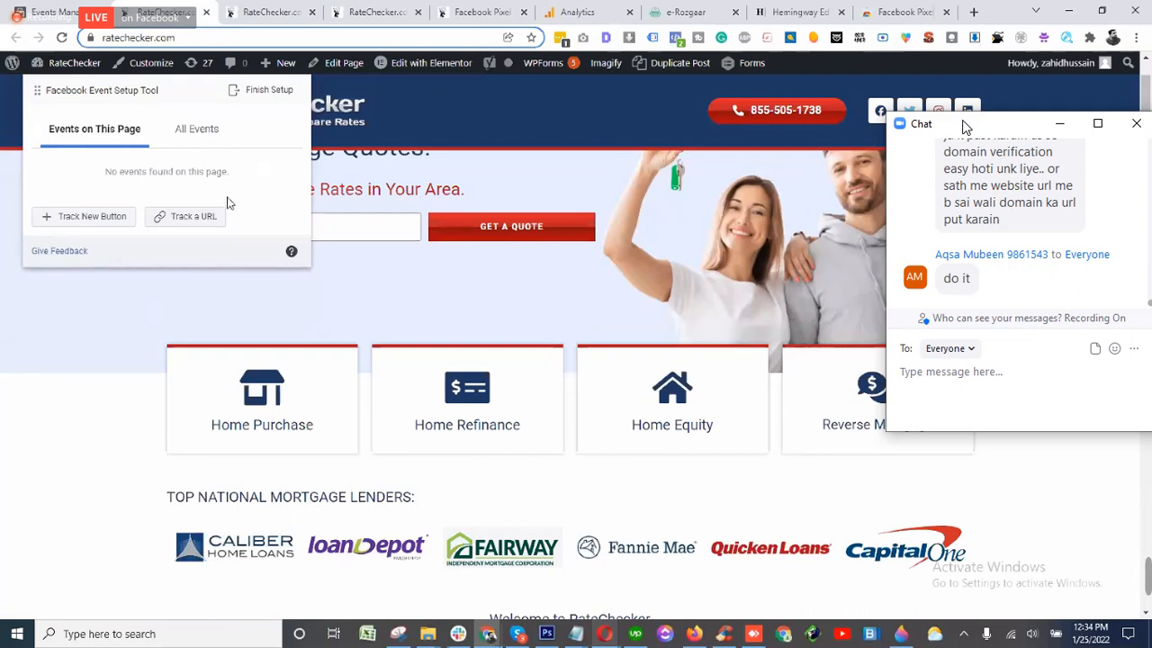
- Switch to the Zoom meeting in the Opera browser to check the class chat, and minimize it to return to the RateChecker site
{"action": "scroll", "coordinate": [227, 204], "scroll_direction": "up", "scroll_amount": 1}
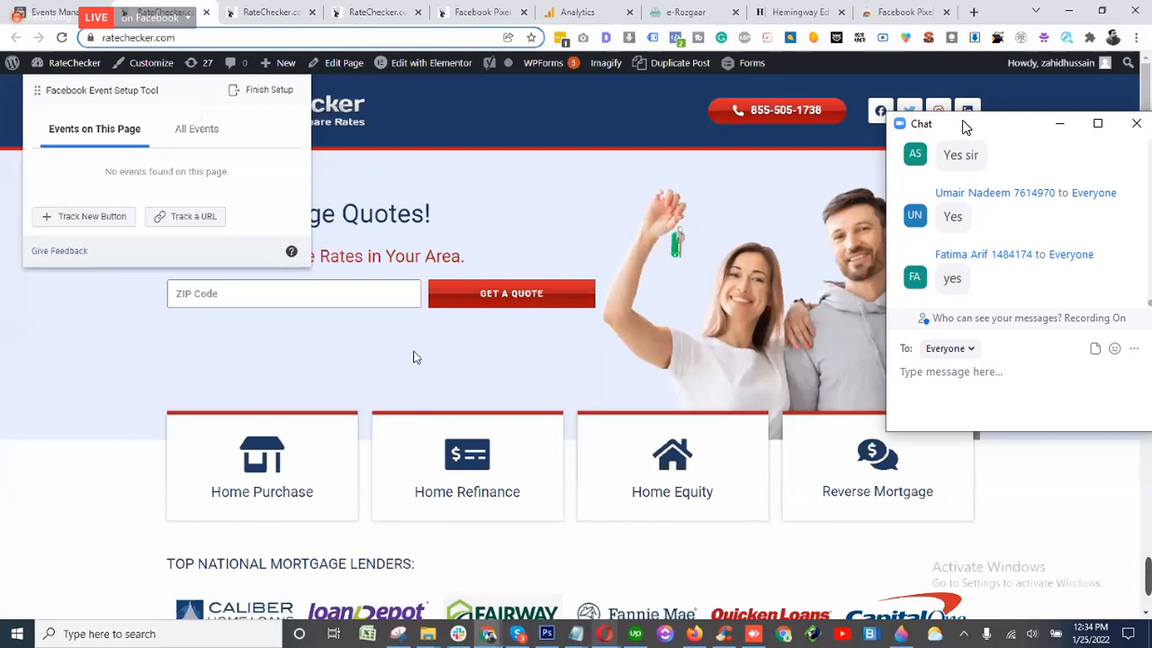
{"action": "mouse_move", "coordinate": [605, 636]}
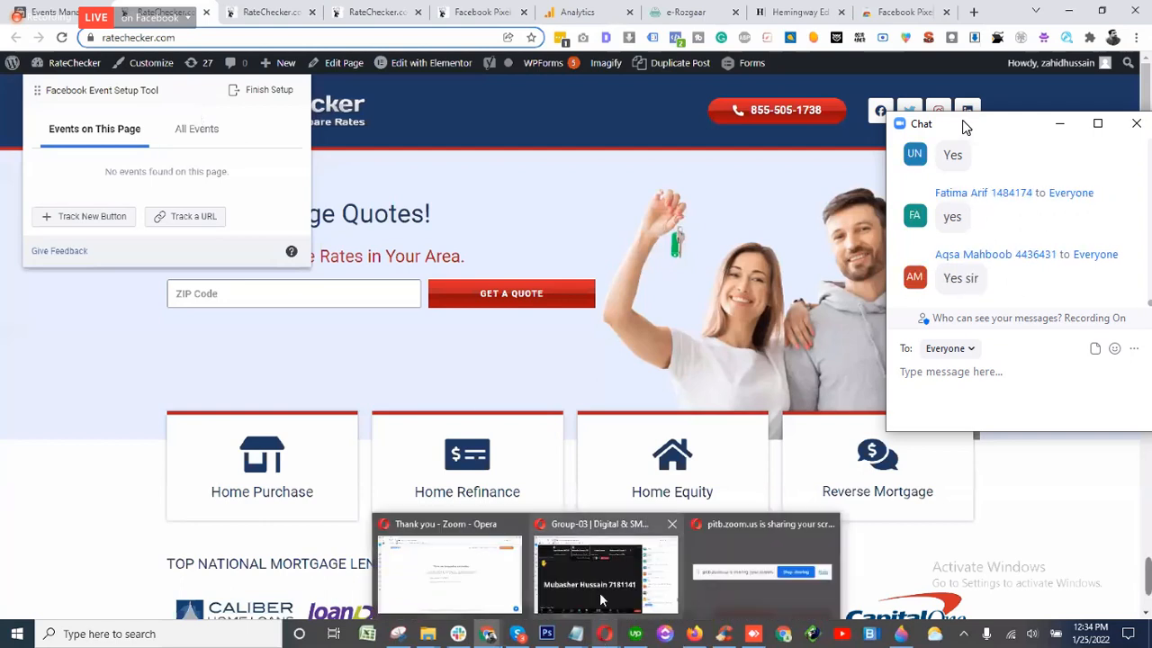
{"action": "left_click", "coordinate": [600, 592]}
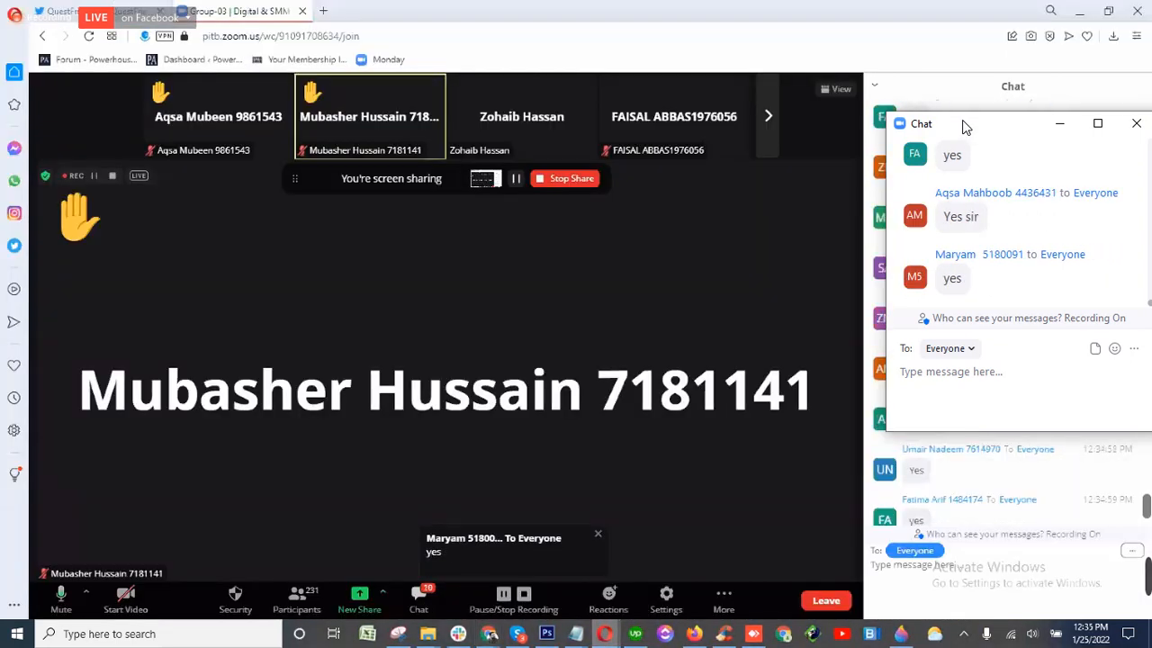
{"action": "left_click", "coordinate": [1085, 7]}
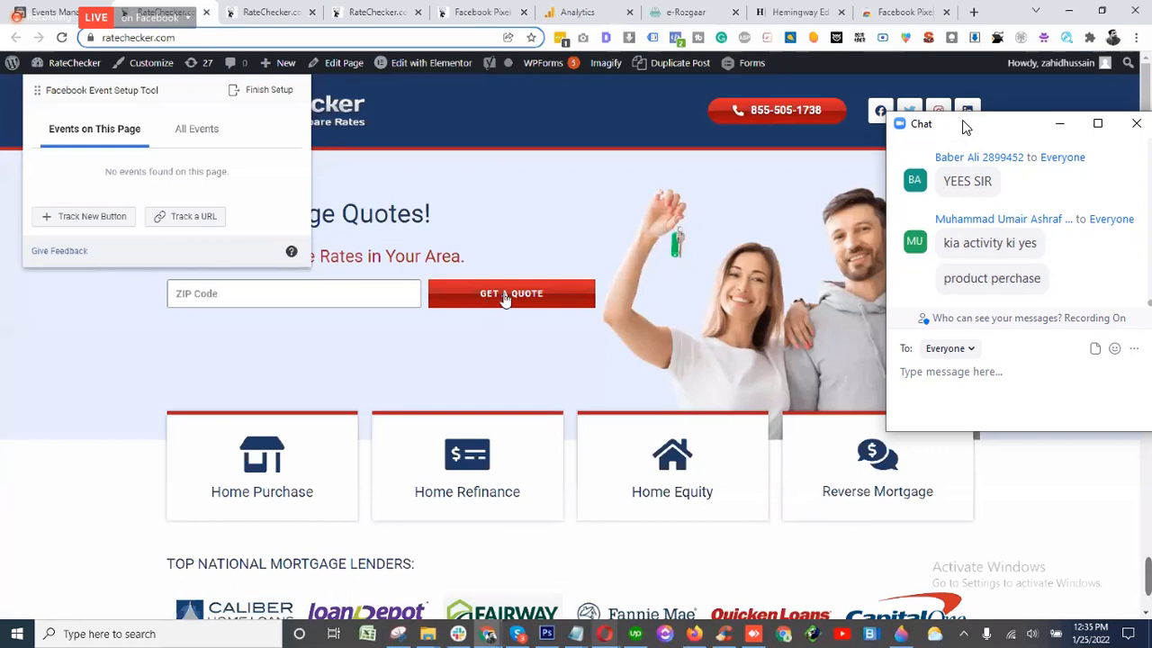
- Examine the whole RateChecker home page for buttons and links worth tracking, such as Get a Quote, View More and Contact Us
{"action": "scroll", "coordinate": [505, 296], "scroll_direction": "down", "scroll_amount": 12}
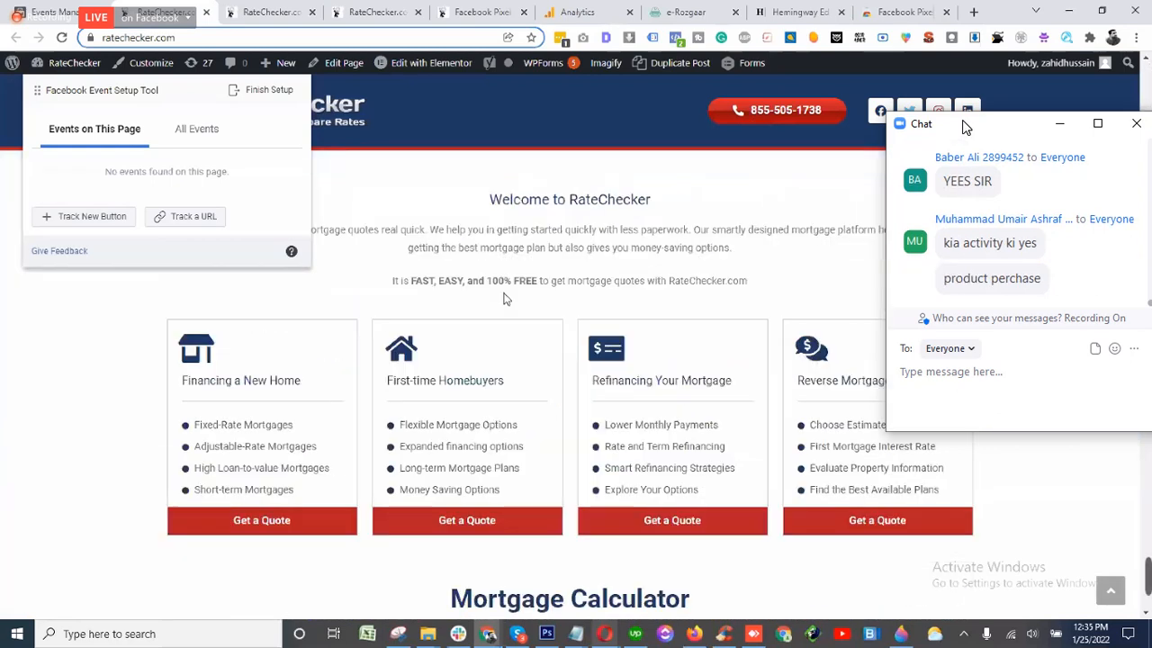
{"action": "scroll", "coordinate": [504, 298], "scroll_direction": "down", "scroll_amount": 10}
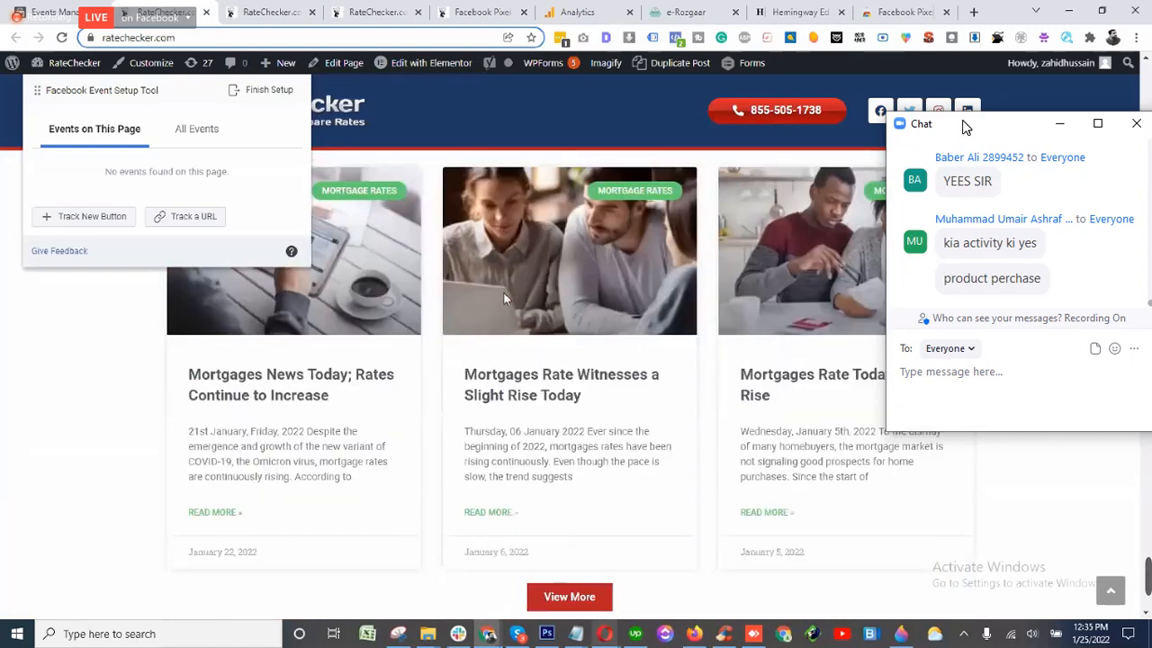
{"action": "scroll", "coordinate": [504, 299], "scroll_direction": "down", "scroll_amount": 8}
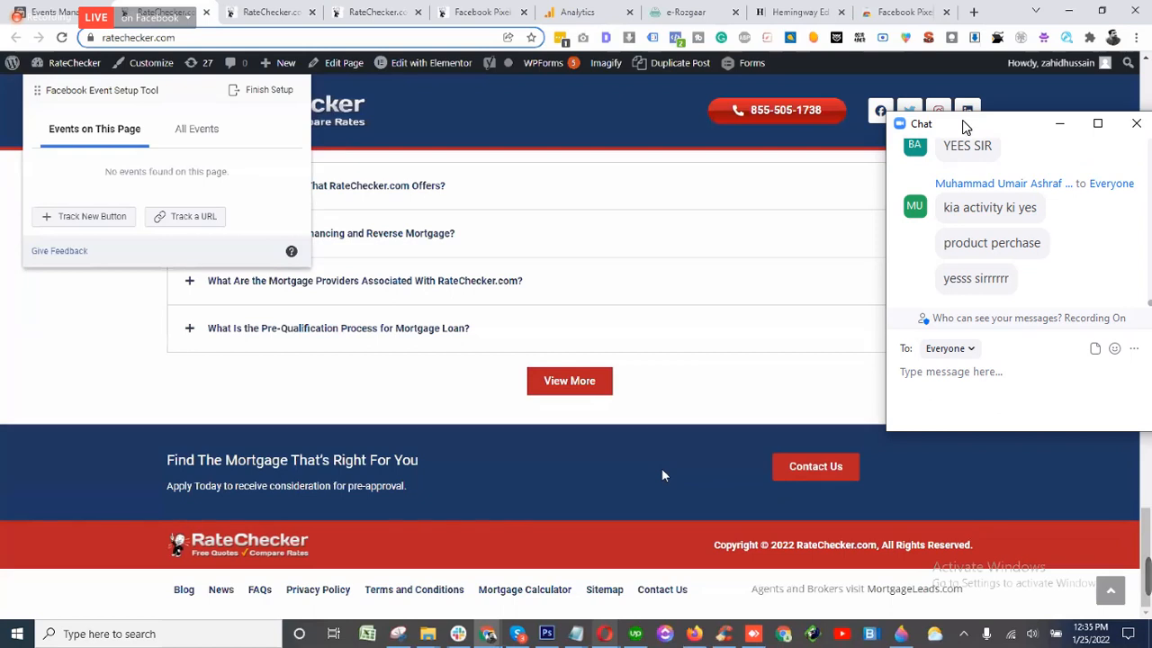
{"action": "scroll", "coordinate": [662, 470], "scroll_direction": "up", "scroll_amount": 10}
{"action": "scroll", "coordinate": [662, 475], "scroll_direction": "up", "scroll_amount": 8}
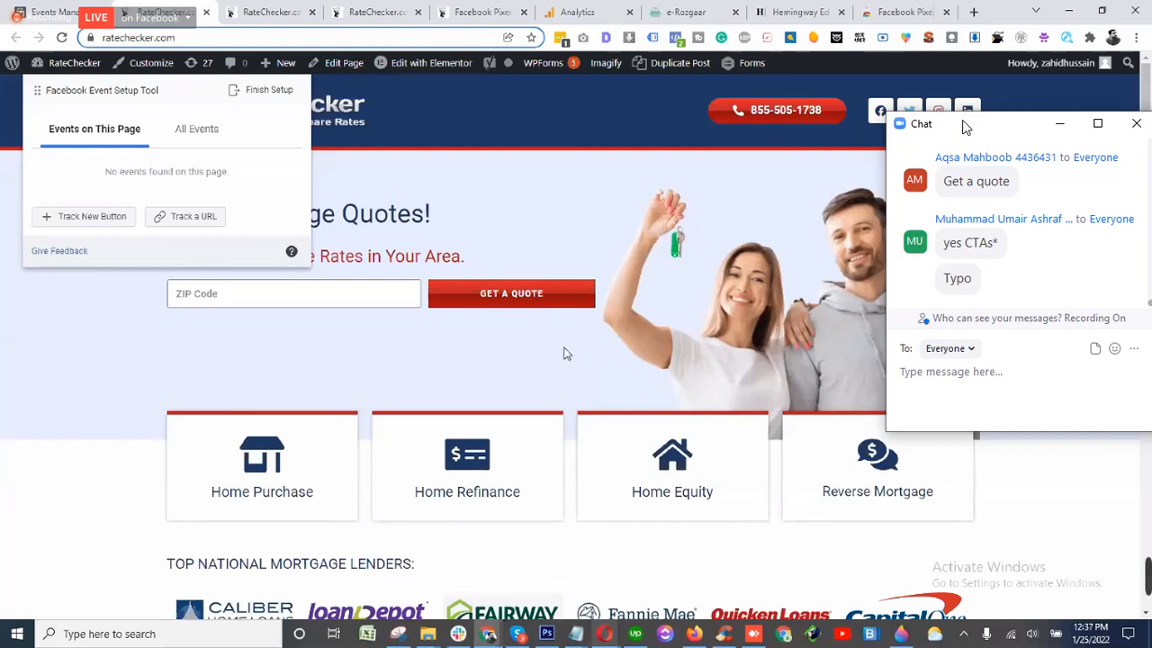
{"action": "scroll", "coordinate": [563, 353], "scroll_direction": "down", "scroll_amount": 10}
{"action": "scroll", "coordinate": [565, 348], "scroll_direction": "down", "scroll_amount": 12}
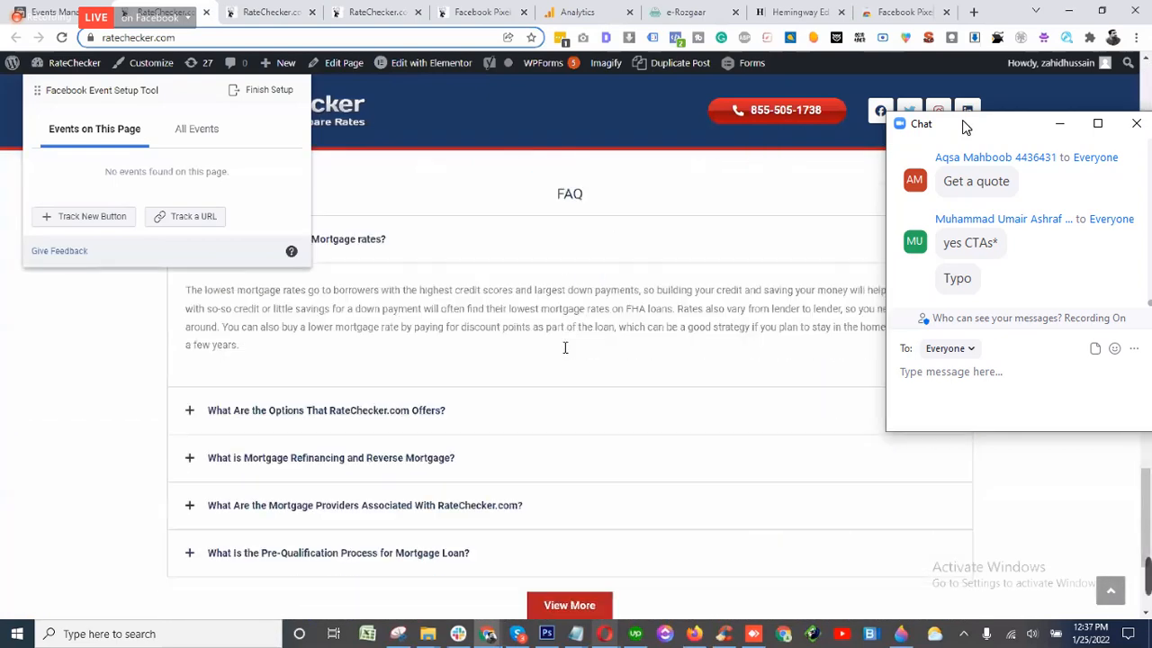
{"action": "scroll", "coordinate": [565, 348], "scroll_direction": "down", "scroll_amount": 3}
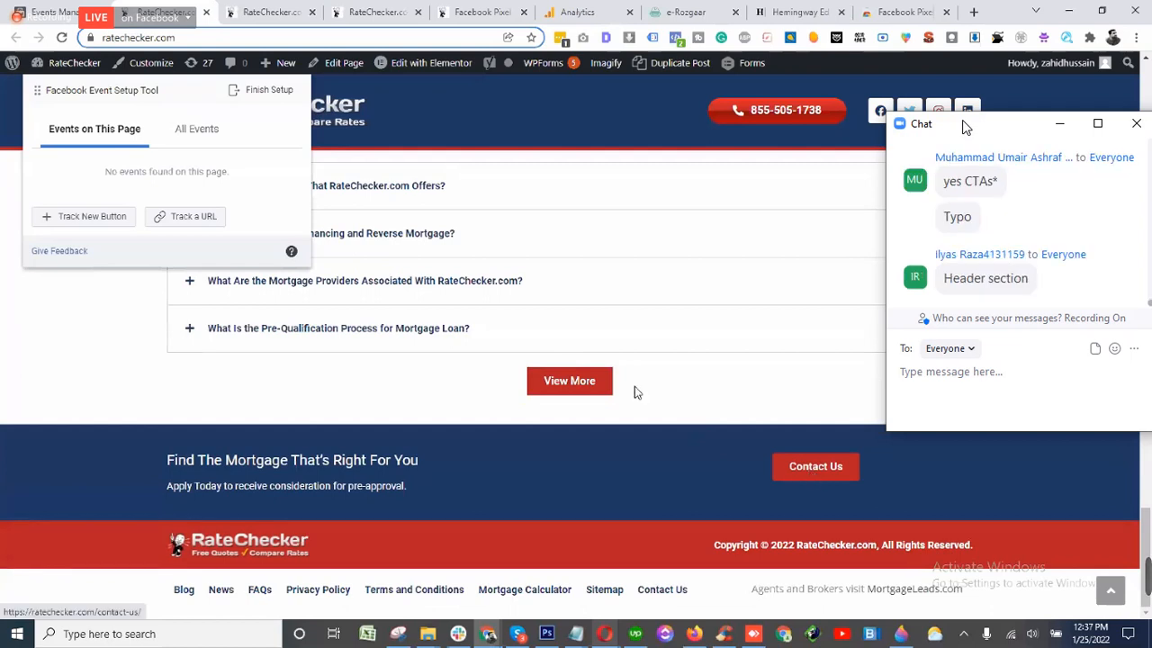
{"action": "scroll", "coordinate": [634, 387], "scroll_direction": "up", "scroll_amount": 15}
{"action": "scroll", "coordinate": [634, 388], "scroll_direction": "up", "scroll_amount": 5}
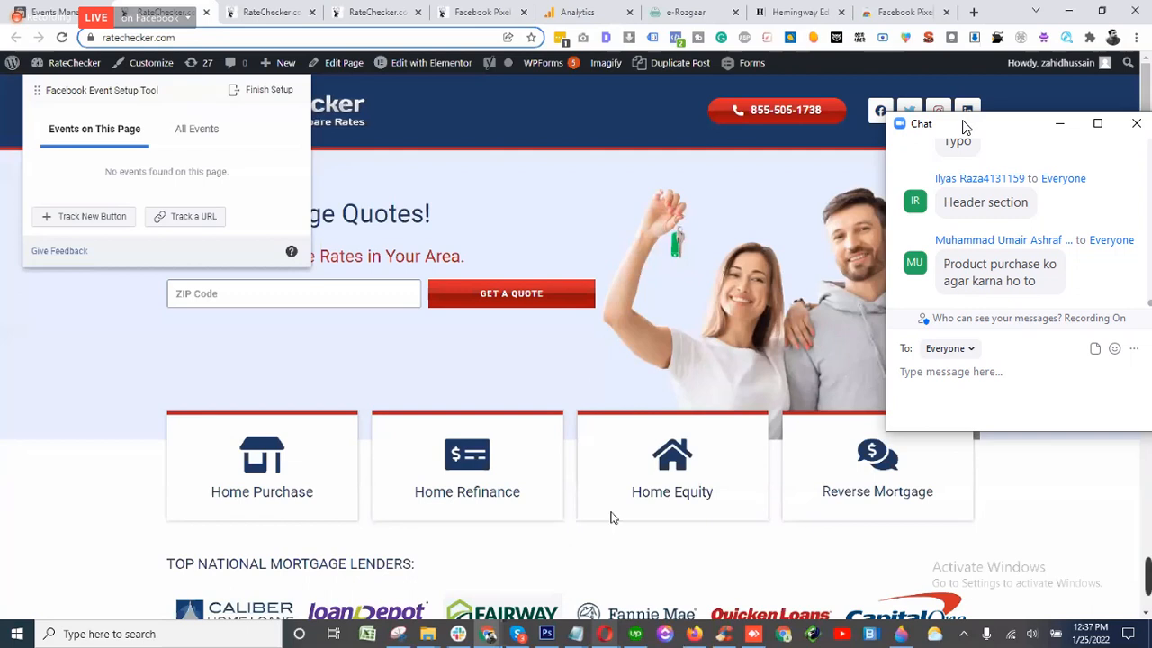
- Switch to the Zoom meeting, draft the chat message "sir manulay code py ye ksy krin gy events manager?", and minimize the meeting
{"action": "mouse_move", "coordinate": [605, 632]}
{"action": "left_click", "coordinate": [599, 577]}
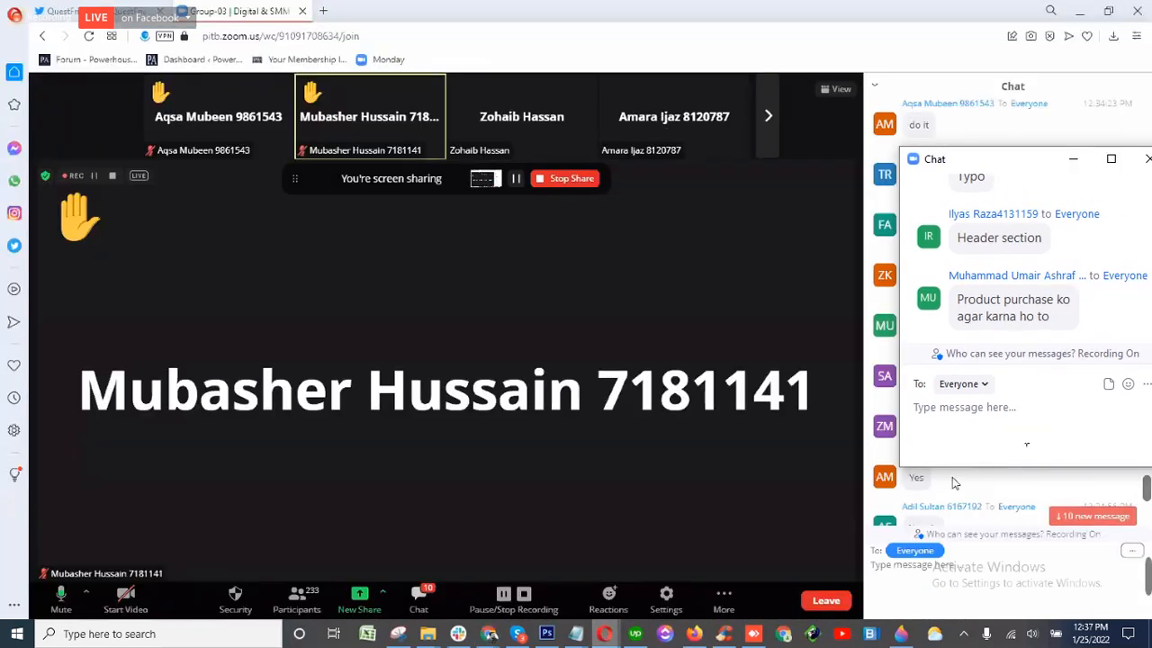
{"action": "left_click", "coordinate": [1026, 444]}
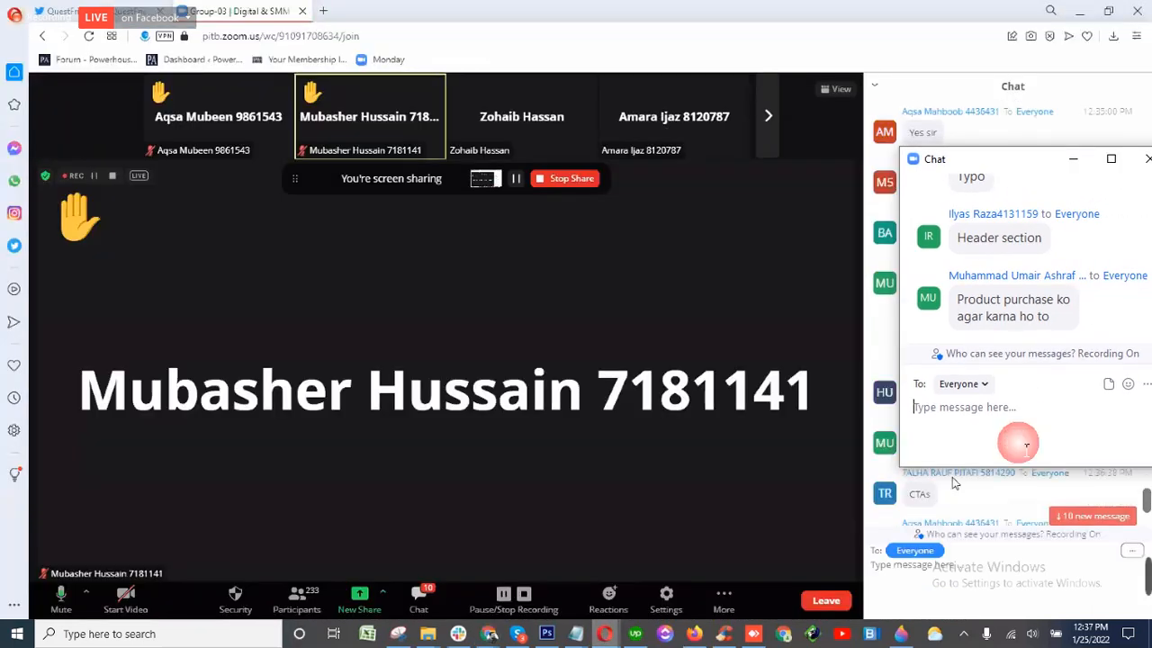
{"action": "type", "text": "sir "}
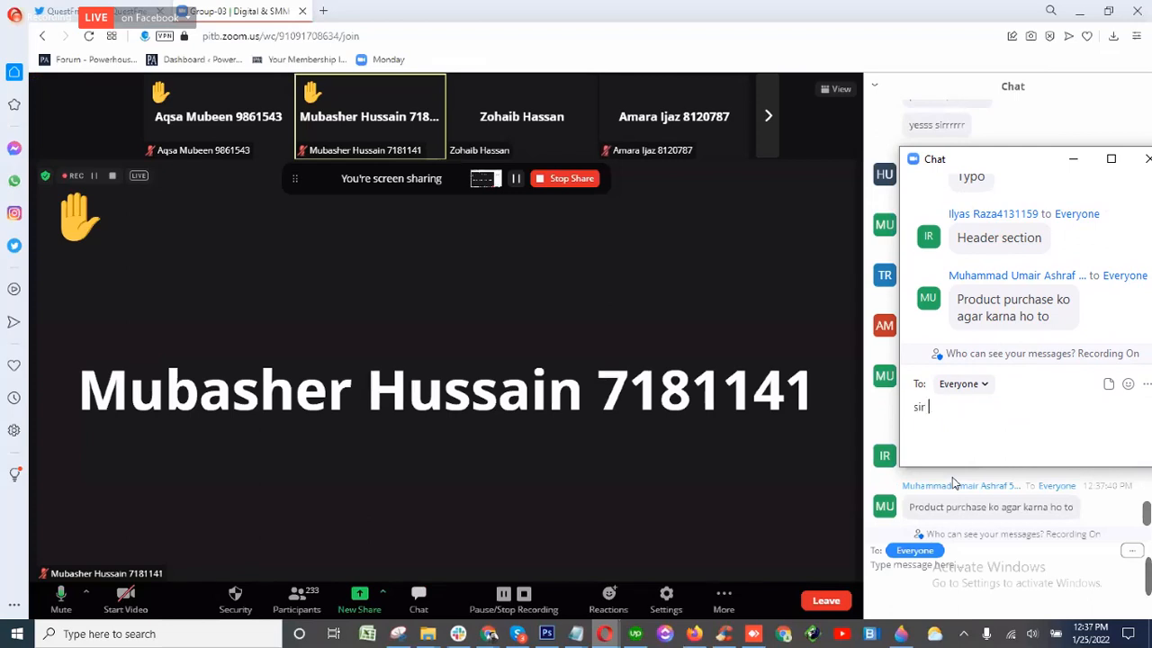
{"action": "type", "text": "manulay "}
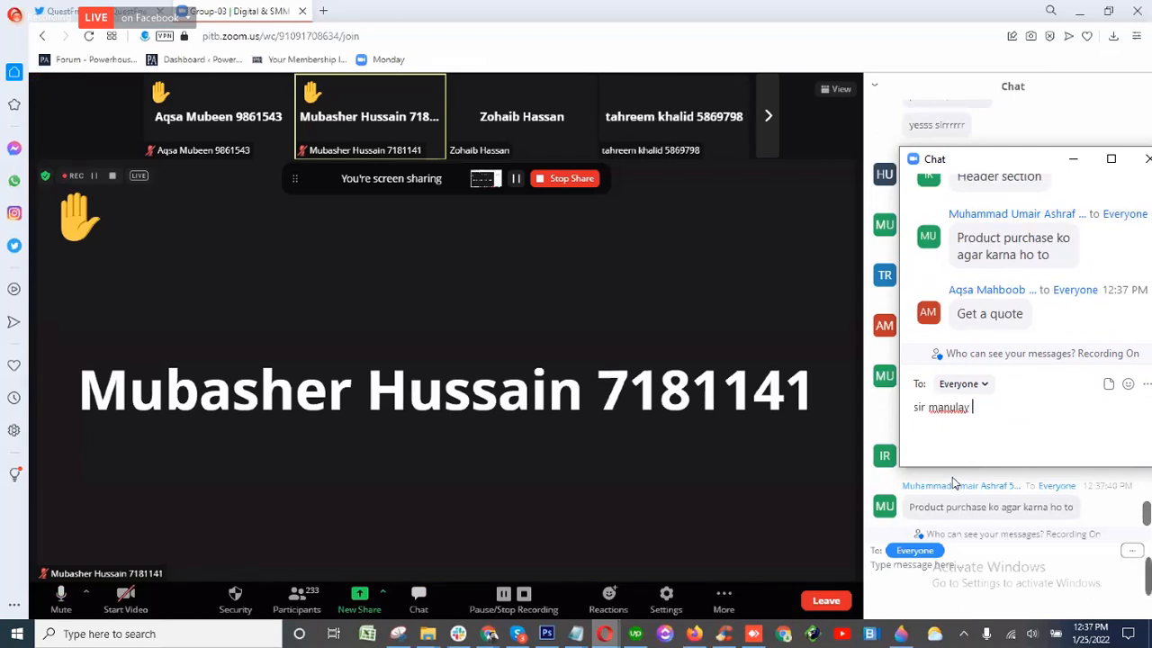
{"action": "type", "text": "code py "}
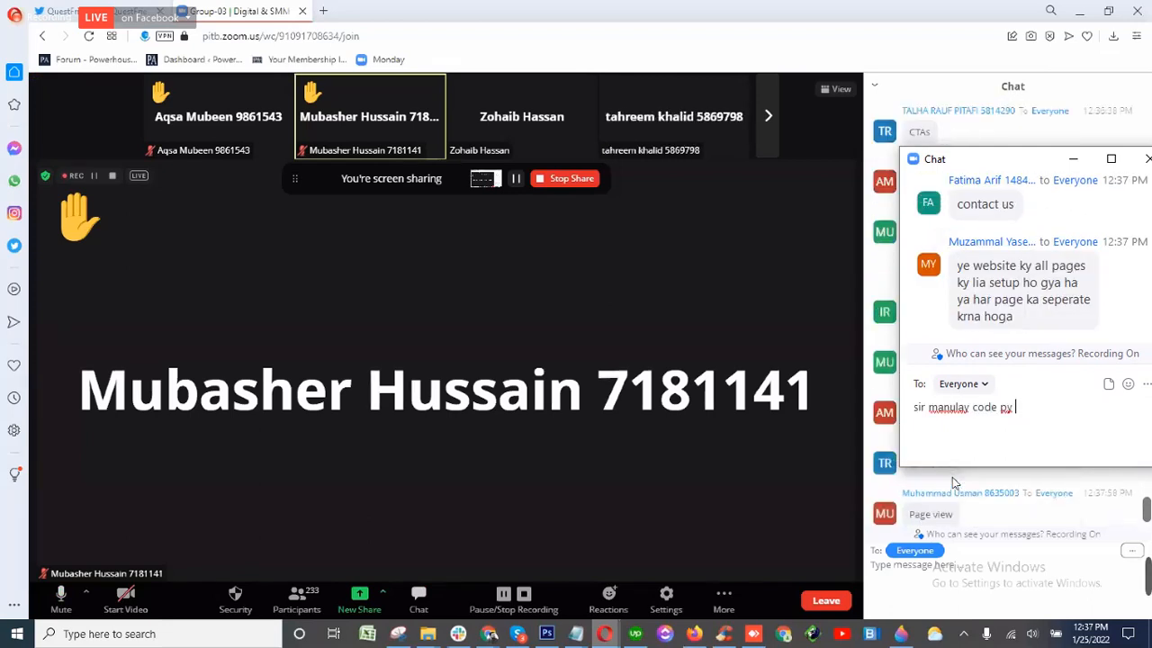
{"action": "type", "text": "ye dab"}
{"action": "key", "text": "BackSpace"}
{"action": "key", "text": "BackSpace"}
{"action": "key", "text": "BackSpace"}
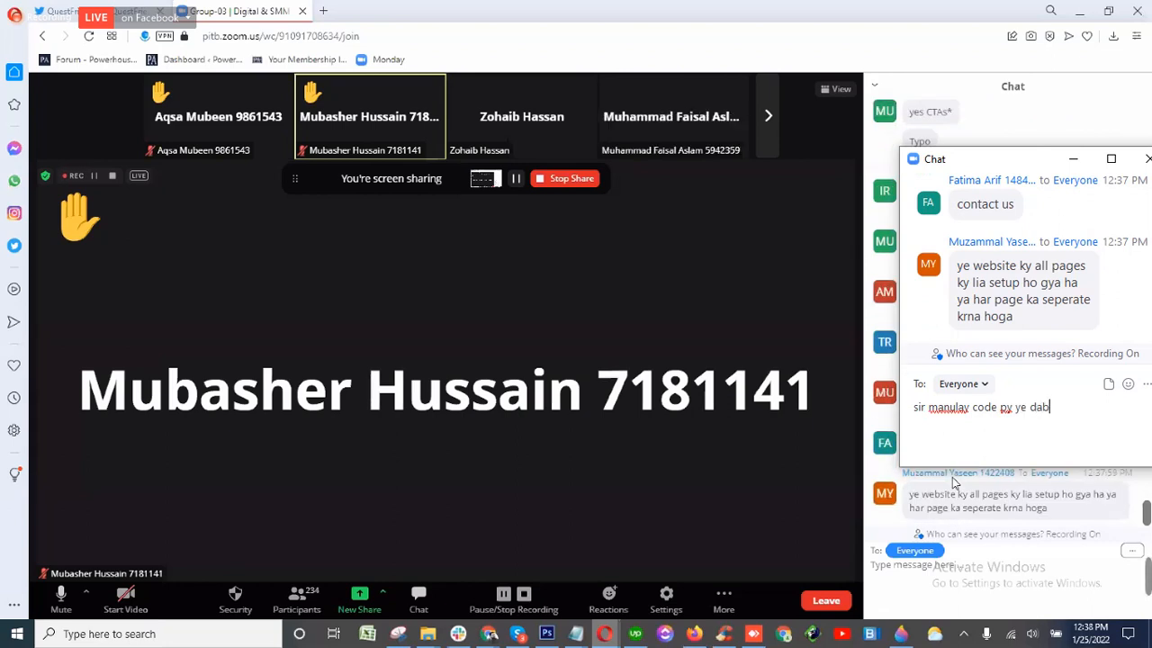
{"action": "type", "text": "ksy krin gy eve"}
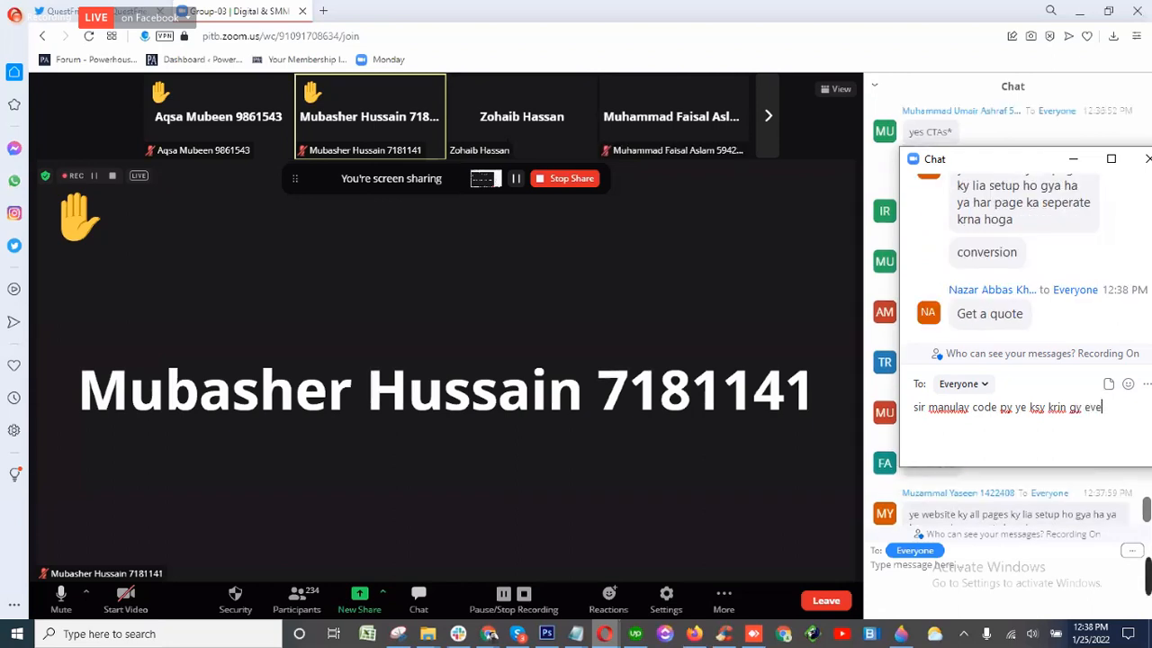
{"action": "type", "text": "nts manager?"}
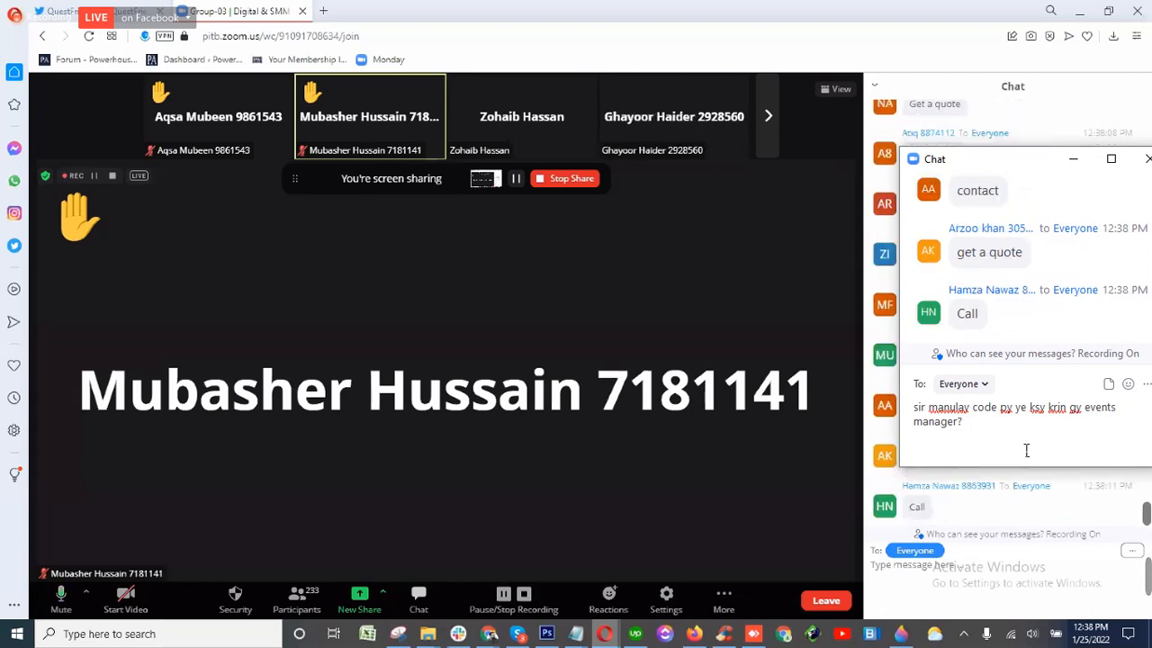
{"action": "left_click", "coordinate": [1079, 11]}
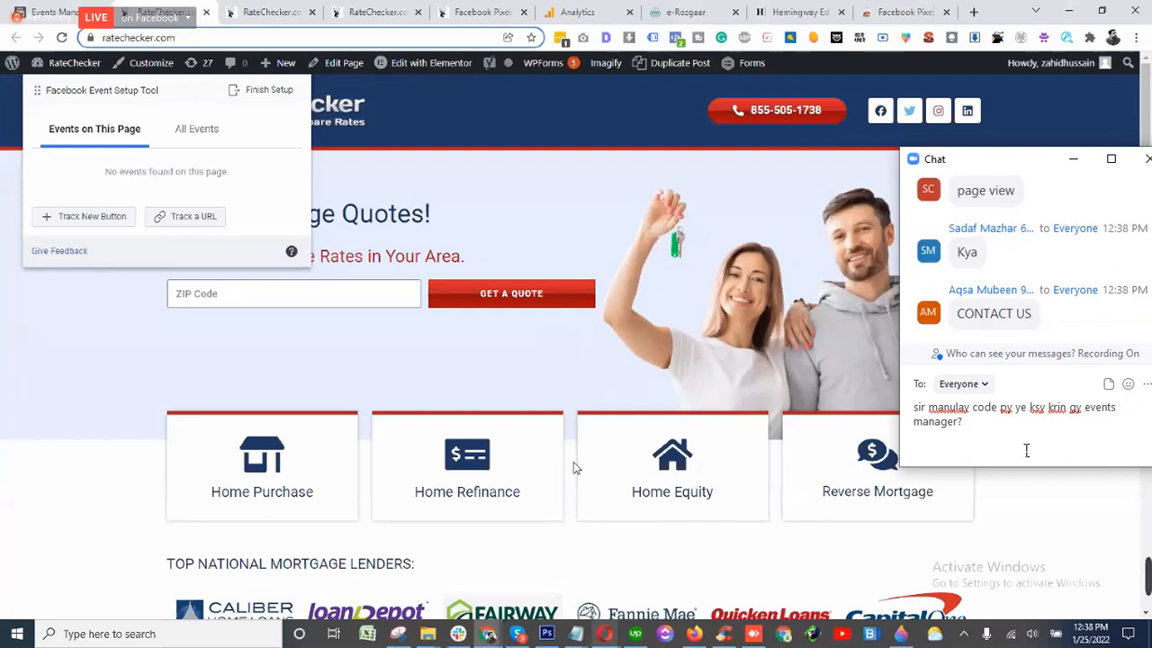
- Start tracking a new button, look over the highlighted page elements, and choose the header phone-number button for the event
{"action": "left_click", "coordinate": [92, 217]}
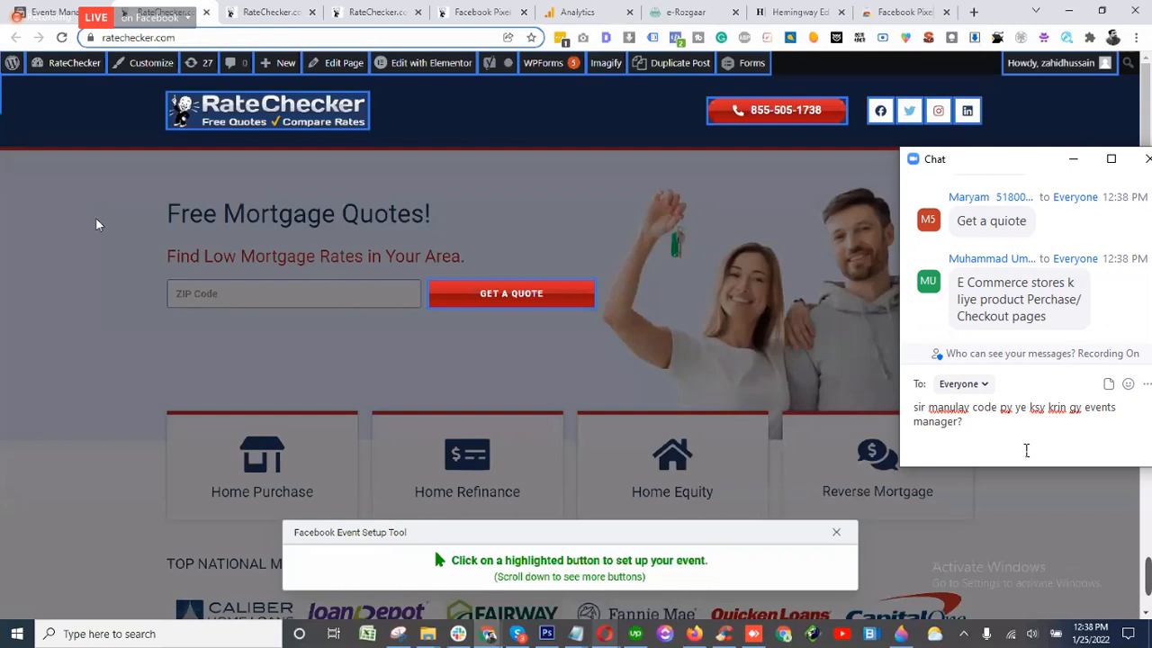
{"action": "scroll", "coordinate": [97, 223], "scroll_direction": "down", "scroll_amount": 10}
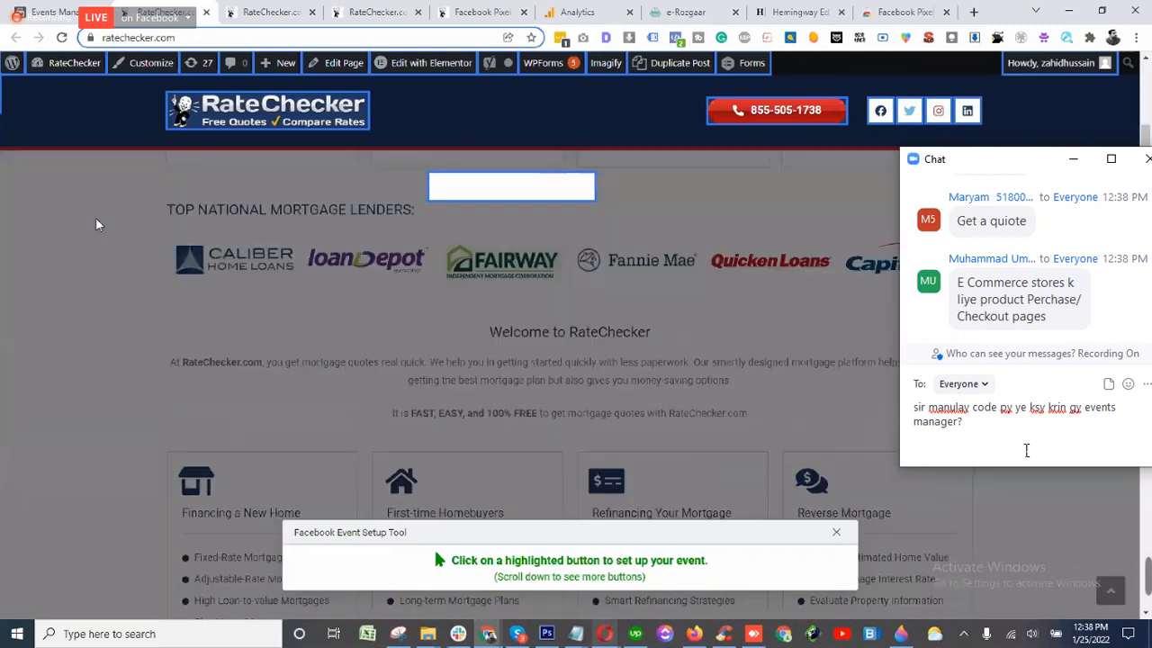
{"action": "scroll", "coordinate": [97, 222], "scroll_direction": "down", "scroll_amount": 10}
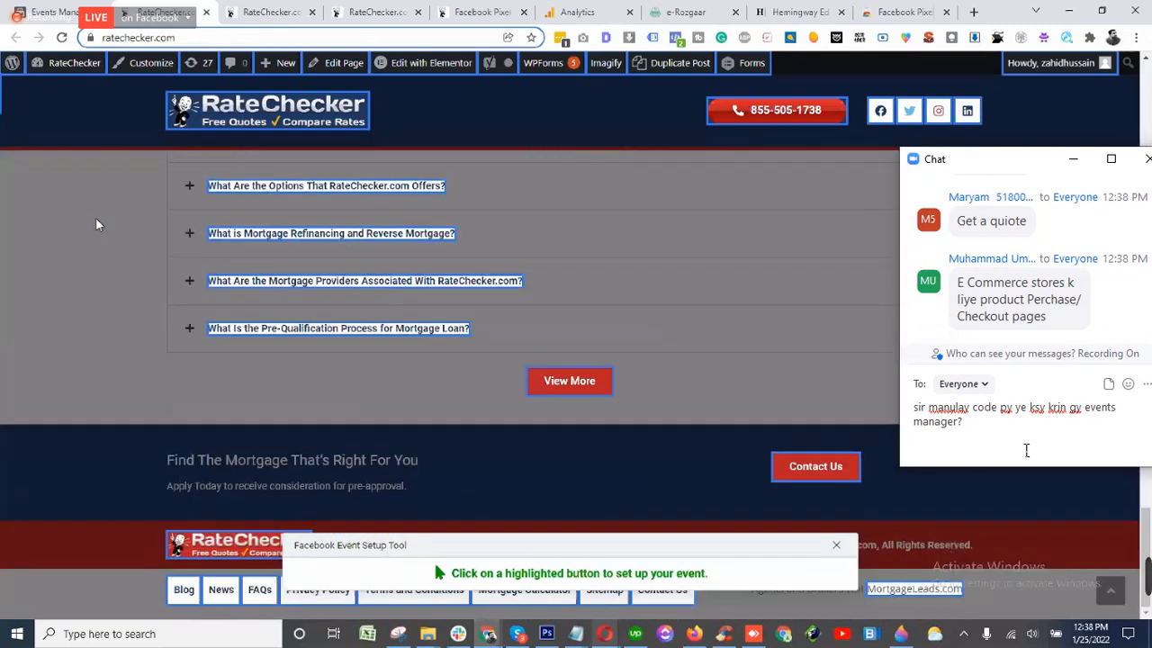
{"action": "scroll", "coordinate": [96, 219], "scroll_direction": "up", "scroll_amount": 5}
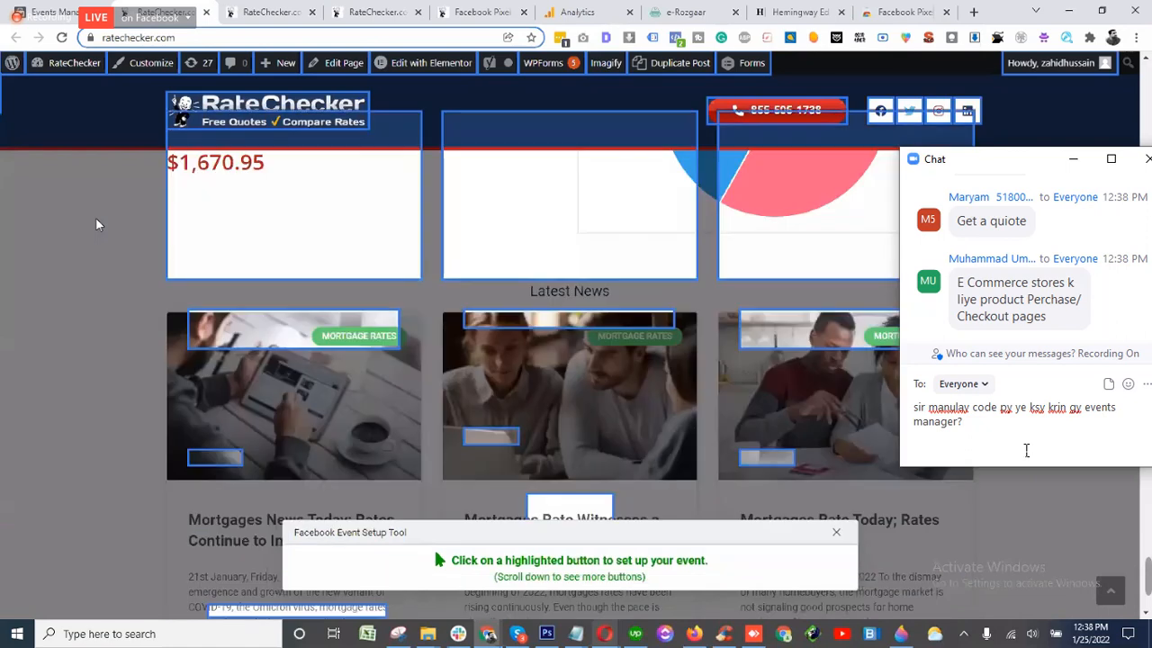
{"action": "scroll", "coordinate": [96, 223], "scroll_direction": "up", "scroll_amount": 10}
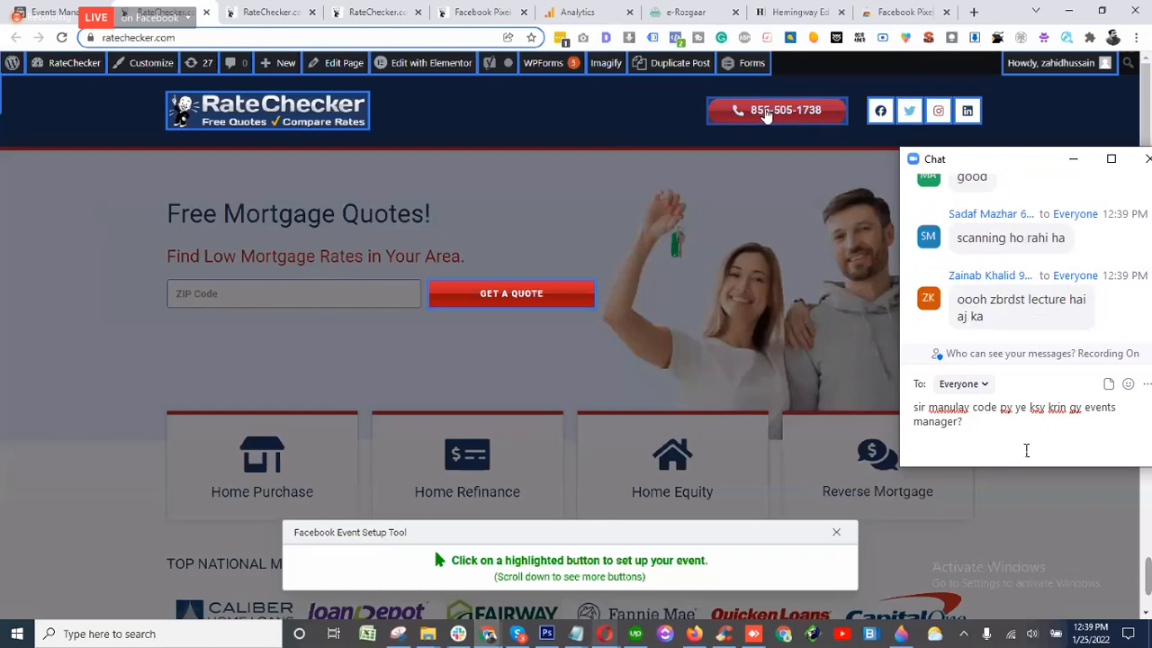
{"action": "left_click", "coordinate": [765, 113]}
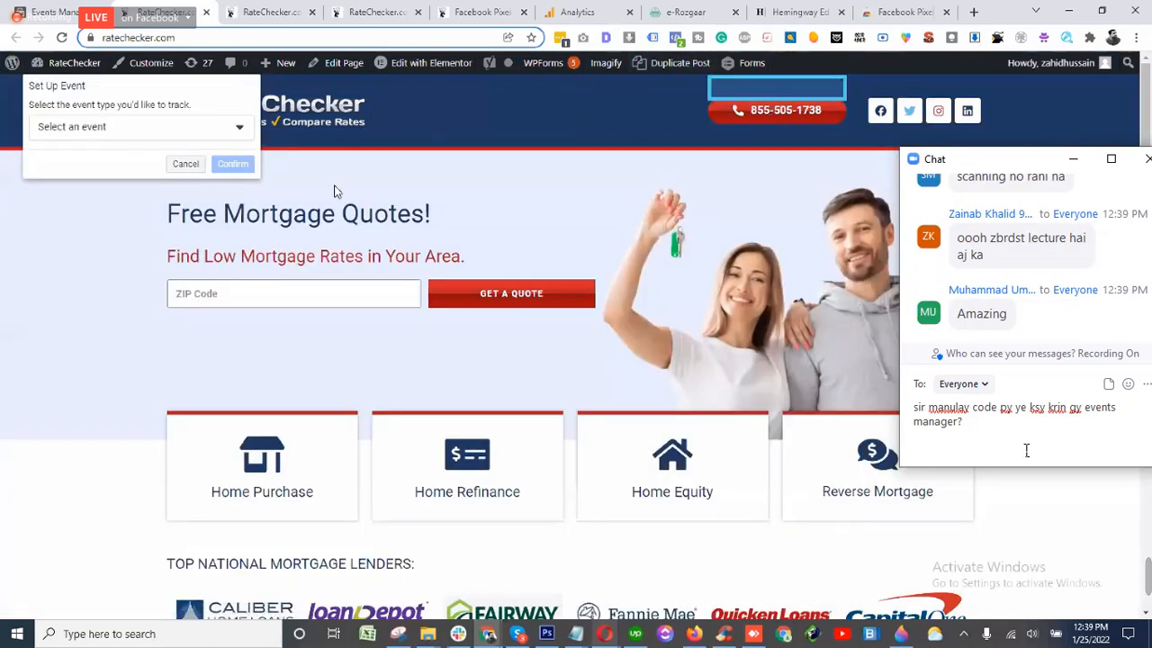
- Examine the event types offered for the header phone-number button, from Add to Cart through View Content
{"action": "left_click", "coordinate": [211, 135]}
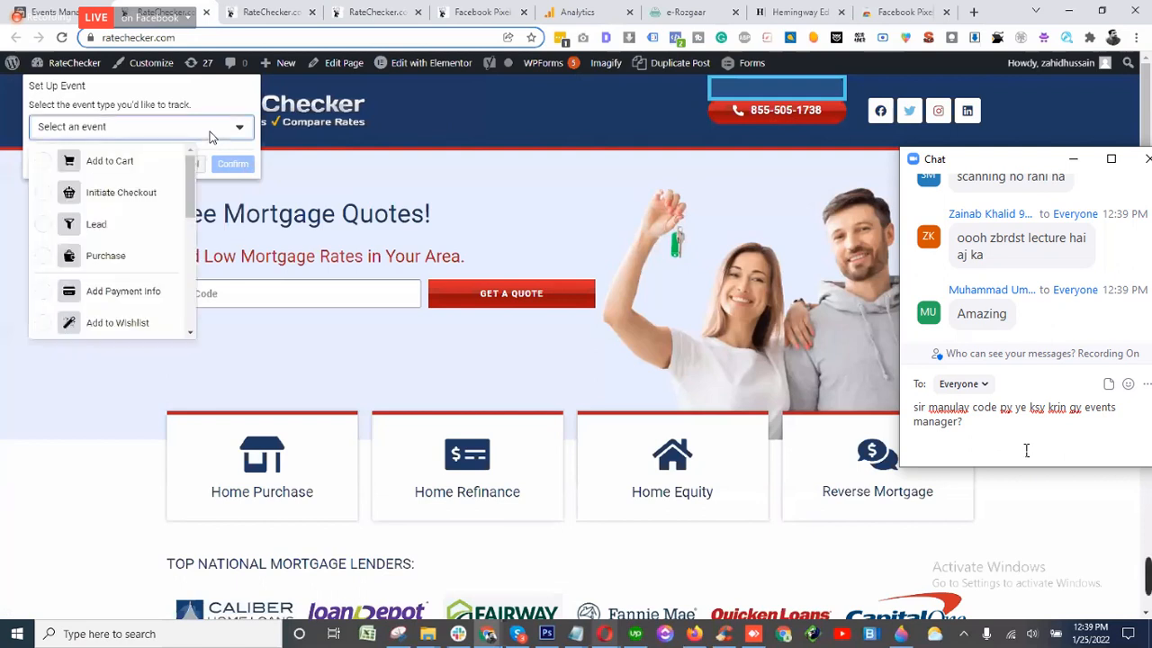
{"action": "left_click", "coordinate": [210, 135]}
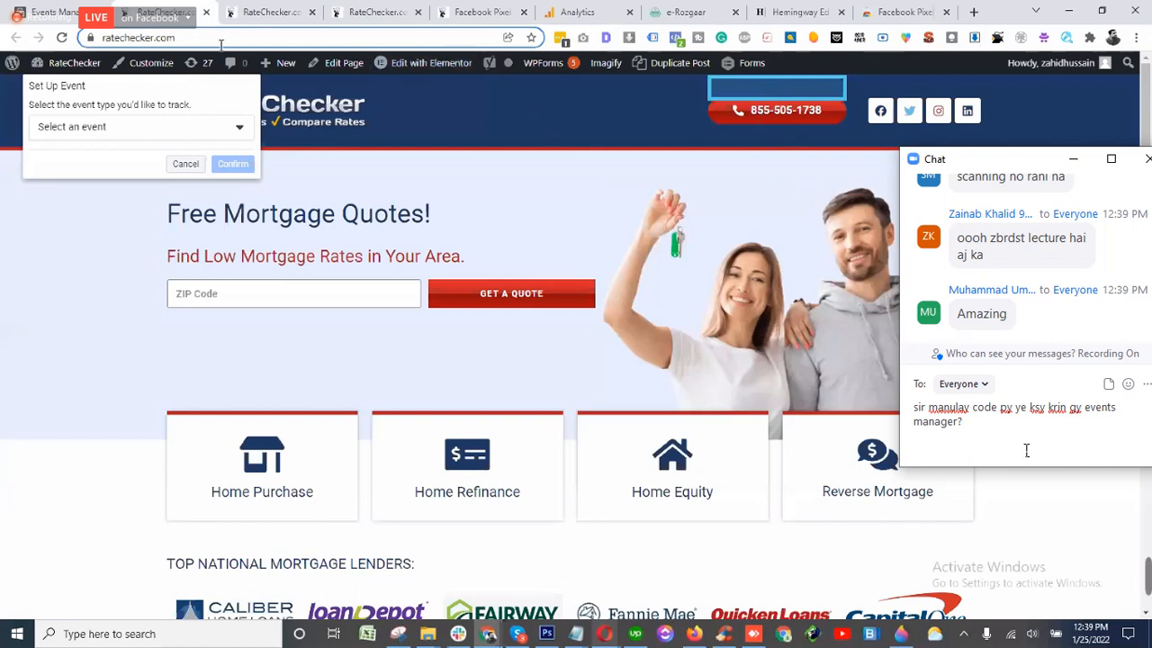
{"action": "left_click", "coordinate": [132, 134]}
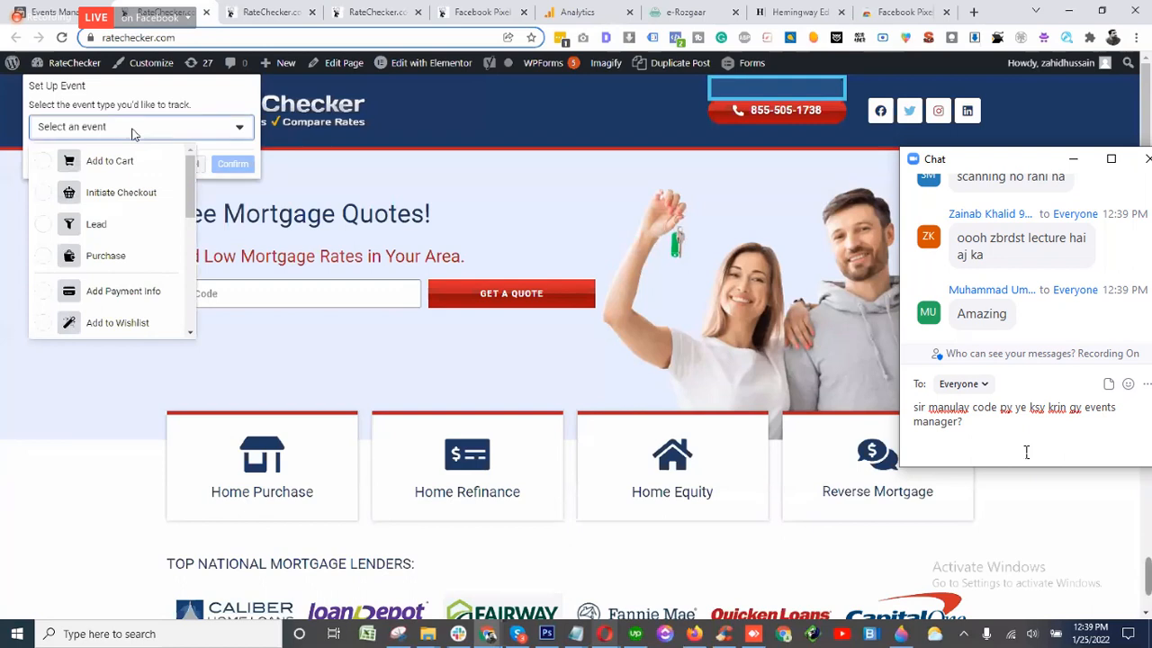
{"action": "left_click", "coordinate": [133, 134]}
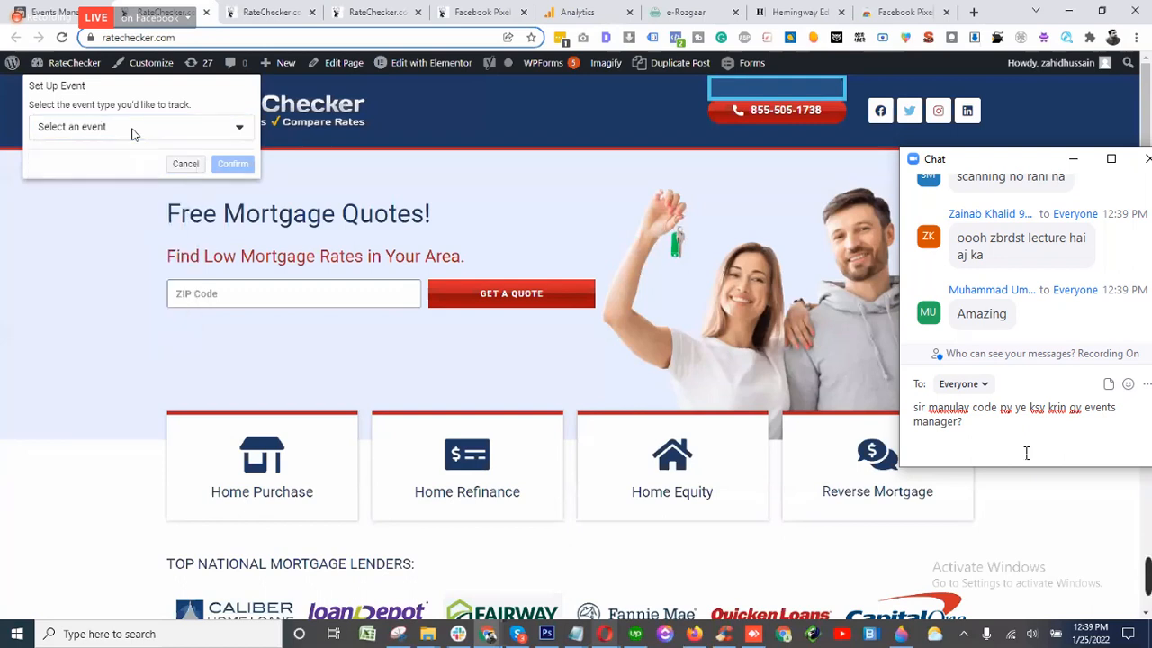
{"action": "key", "text": "ctrl+a"}
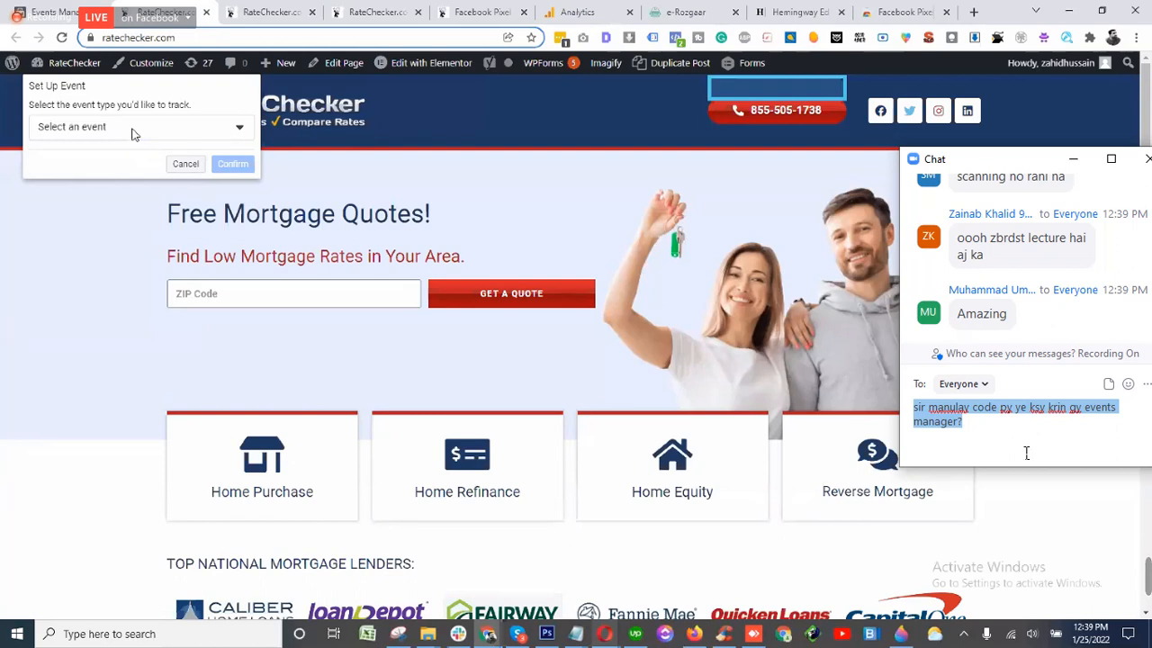
{"action": "left_click", "coordinate": [132, 134]}
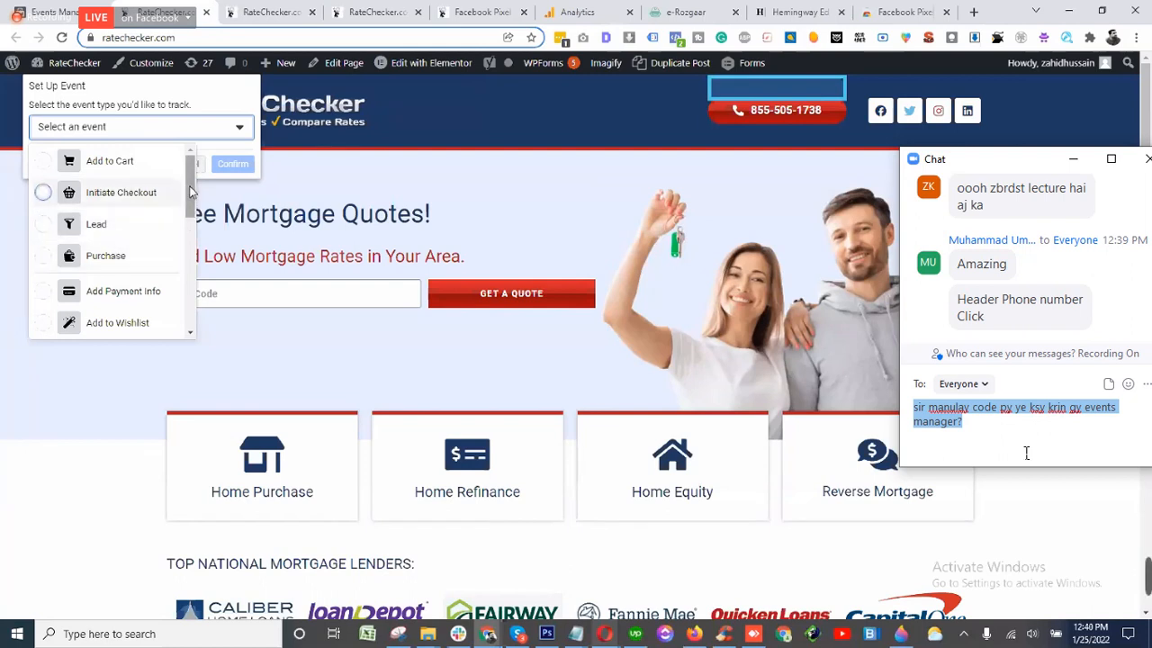
{"action": "scroll", "coordinate": [162, 237], "scroll_direction": "down", "scroll_amount": 2}
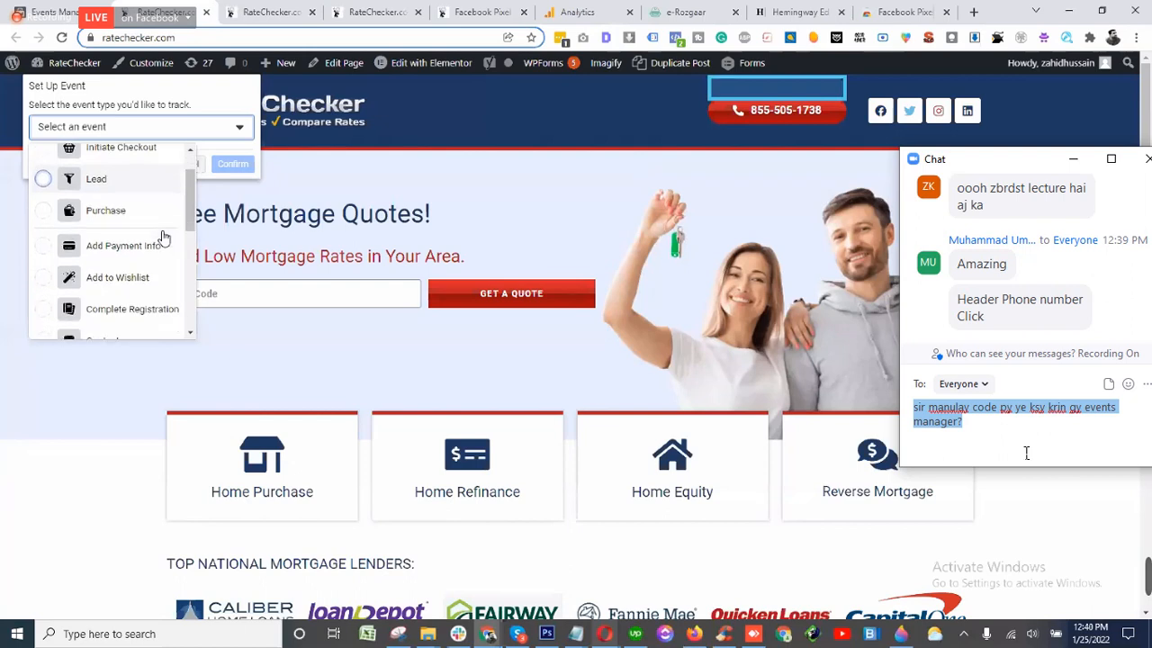
{"action": "scroll", "coordinate": [162, 237], "scroll_direction": "down", "scroll_amount": 2}
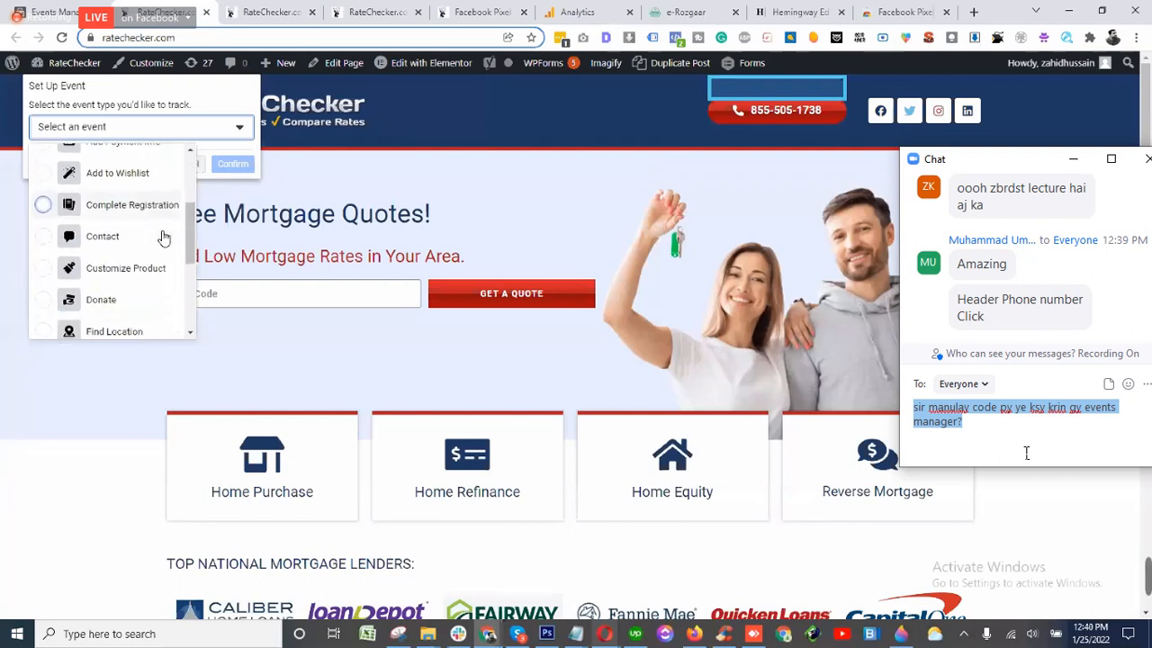
{"action": "scroll", "coordinate": [162, 237], "scroll_direction": "down", "scroll_amount": 3}
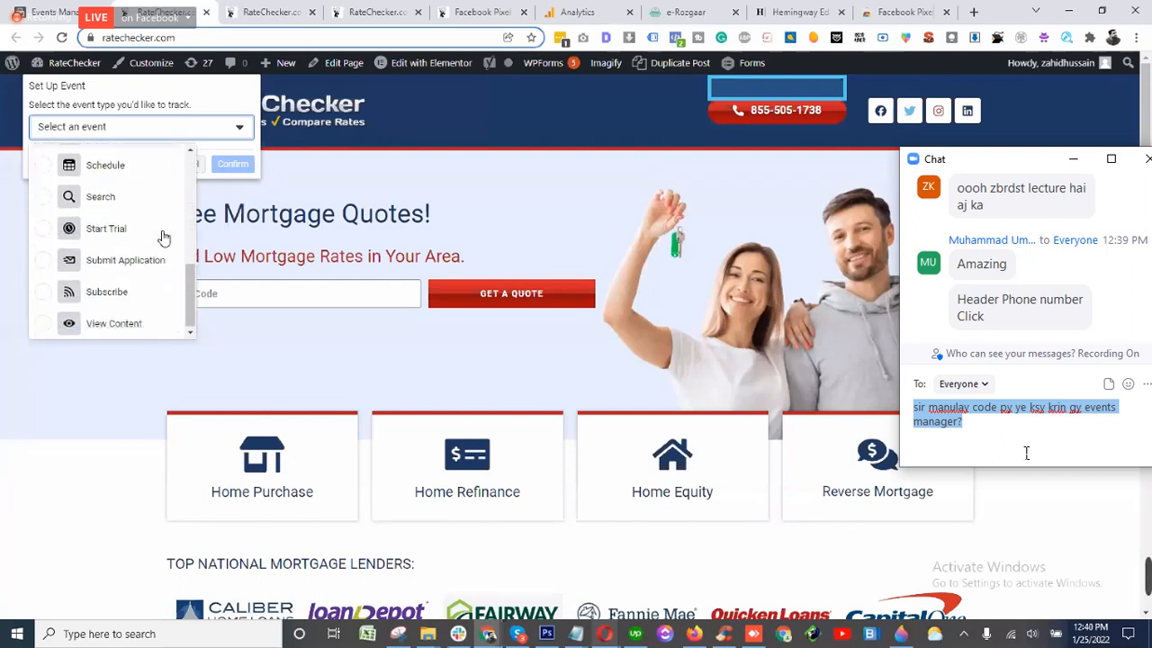
{"action": "scroll", "coordinate": [162, 237], "scroll_direction": "up", "scroll_amount": 2}
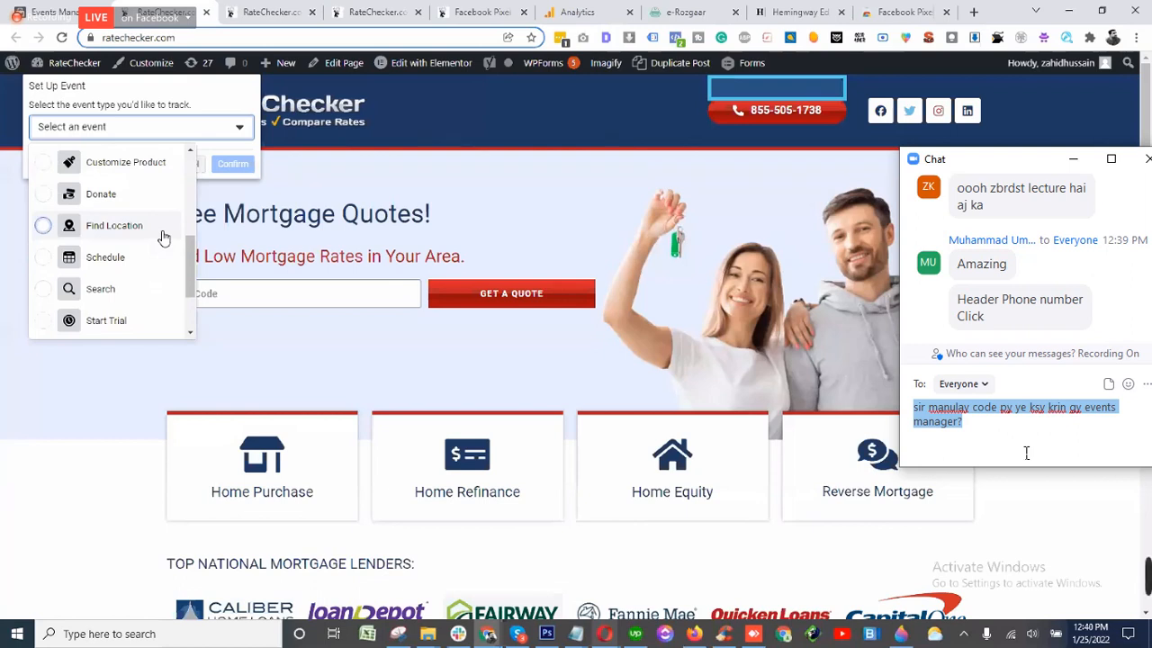
{"action": "scroll", "coordinate": [163, 237], "scroll_direction": "up", "scroll_amount": 3}
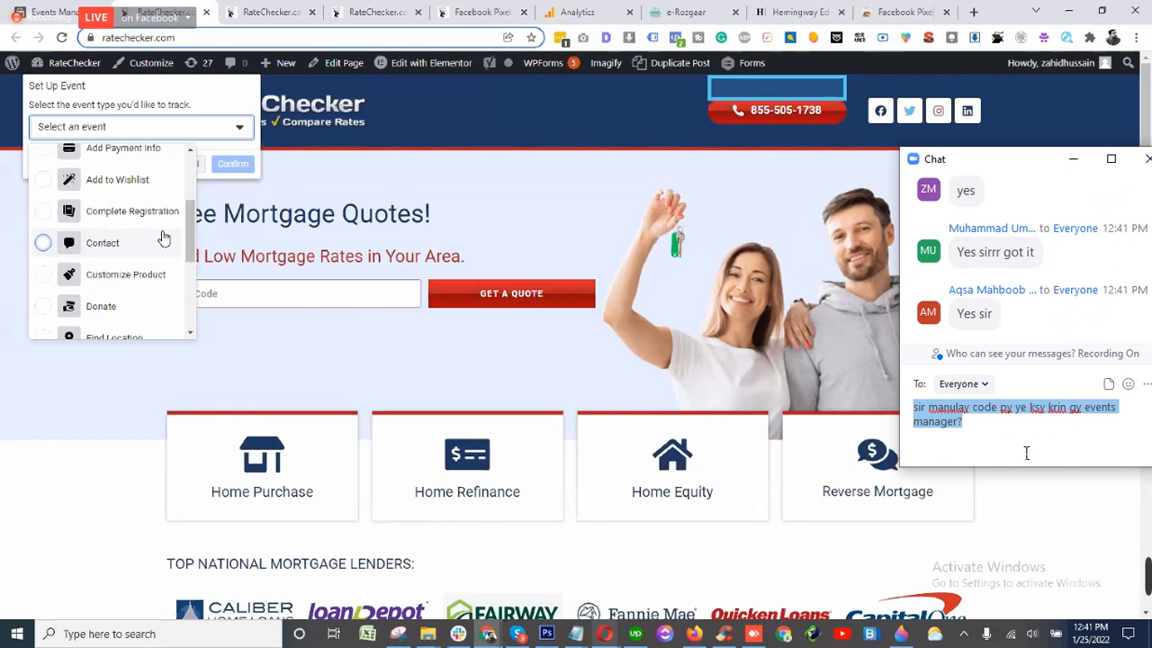
{"action": "scroll", "coordinate": [163, 238], "scroll_direction": "up", "scroll_amount": 3}
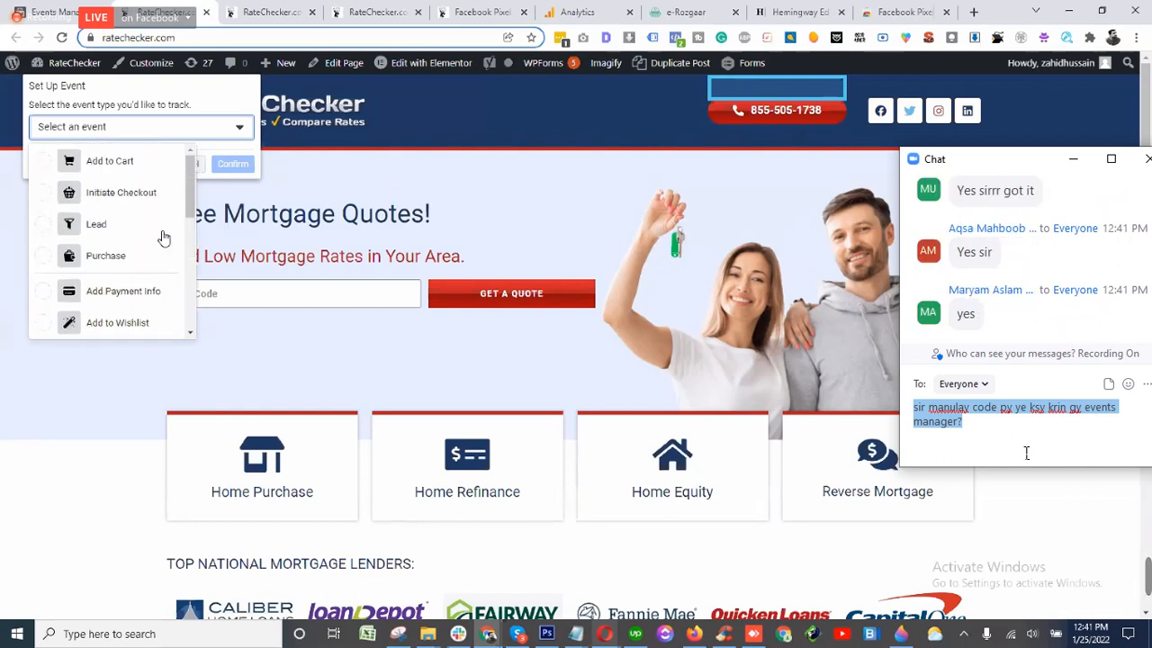
- Set the header phone-number button's event type to Contact and confirm the event
{"action": "scroll", "coordinate": [163, 237], "scroll_direction": "down", "scroll_amount": 3}
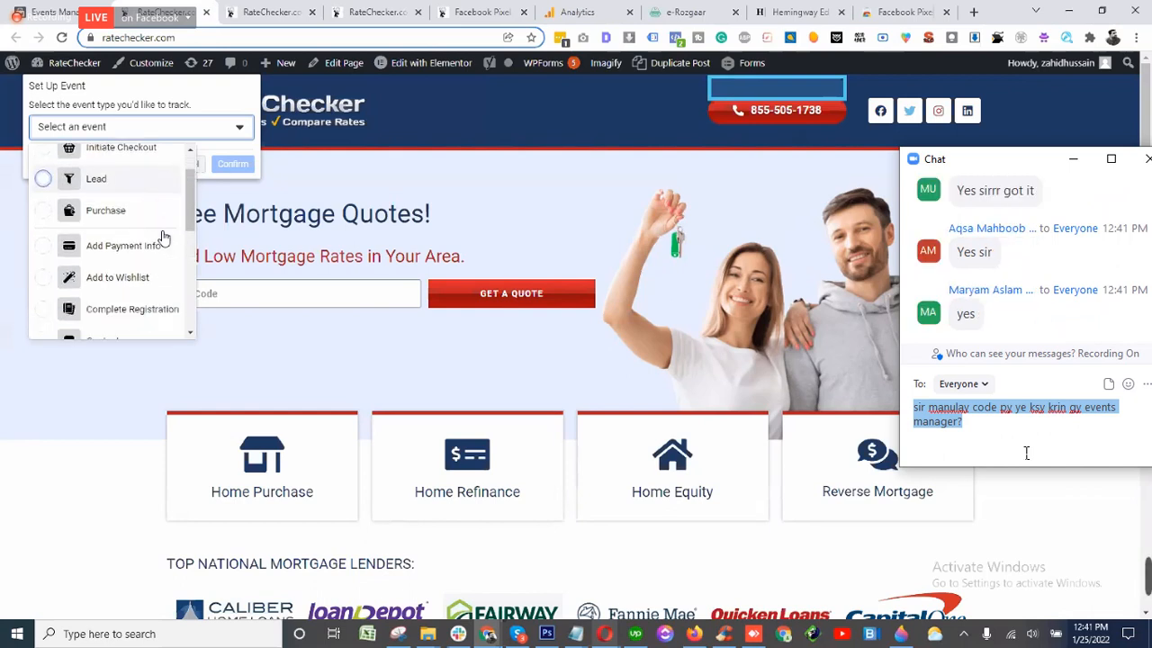
{"action": "scroll", "coordinate": [163, 238], "scroll_direction": "down", "scroll_amount": 3}
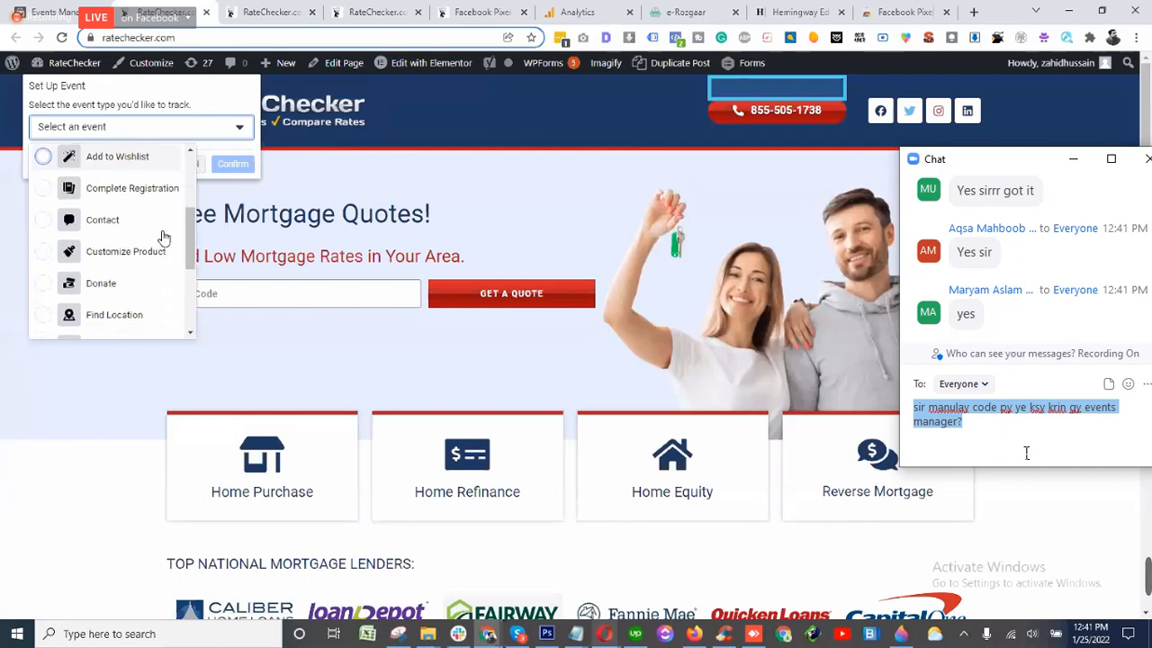
{"action": "scroll", "coordinate": [163, 237], "scroll_direction": "down", "scroll_amount": 3}
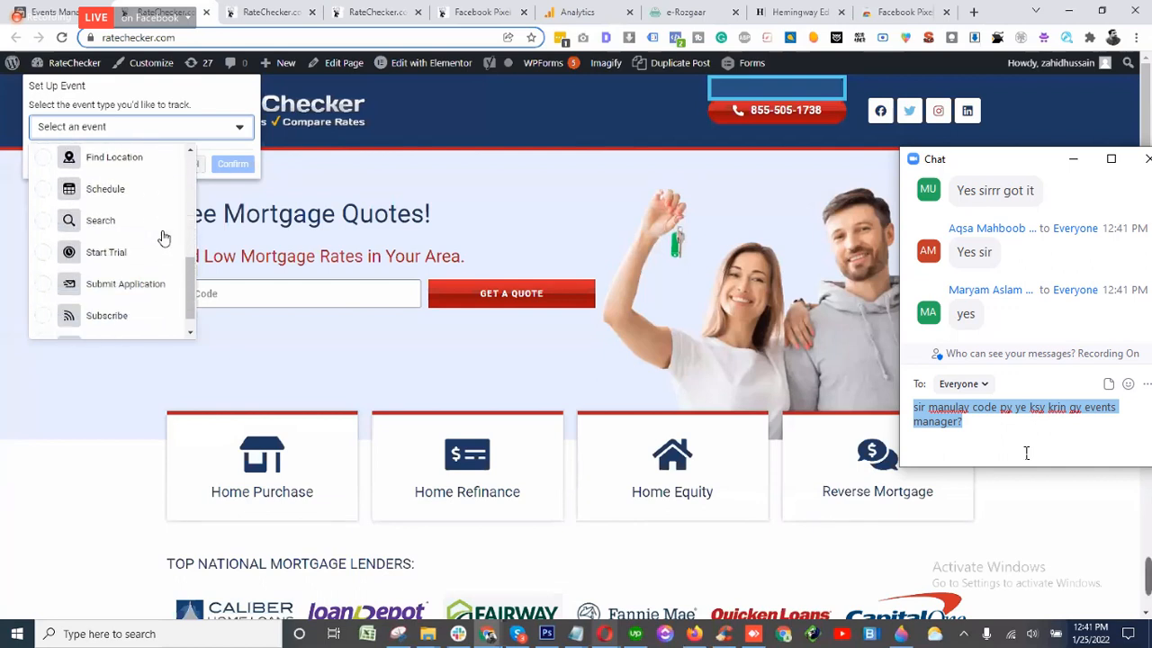
{"action": "scroll", "coordinate": [163, 237], "scroll_direction": "up", "scroll_amount": 3}
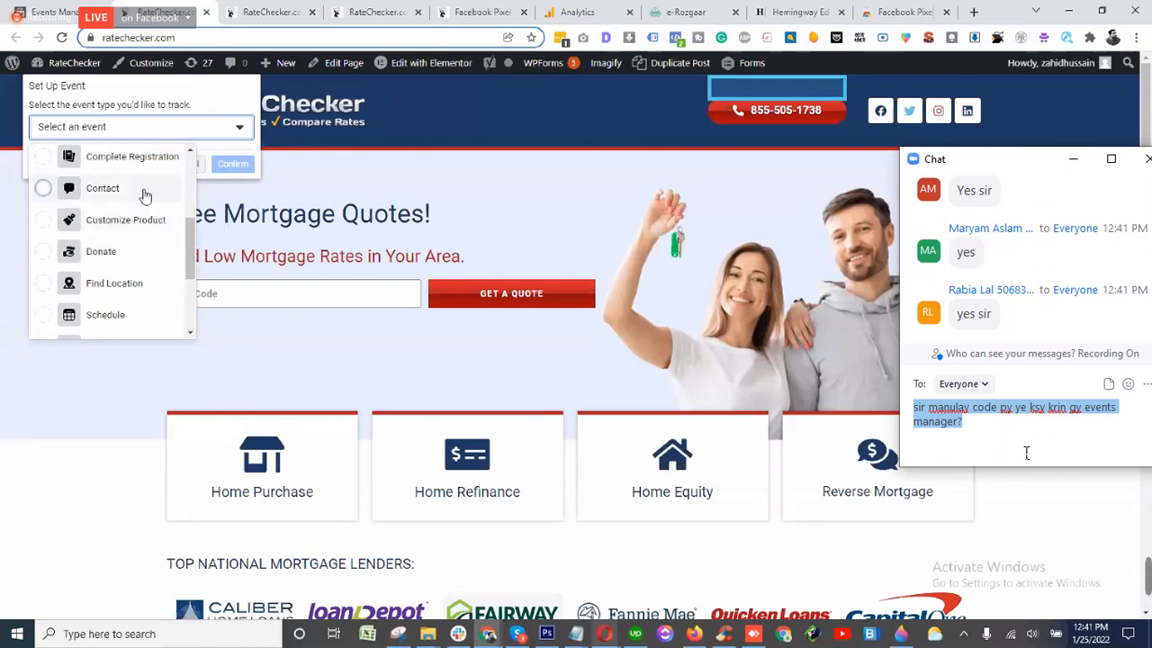
{"action": "left_click", "coordinate": [143, 191]}
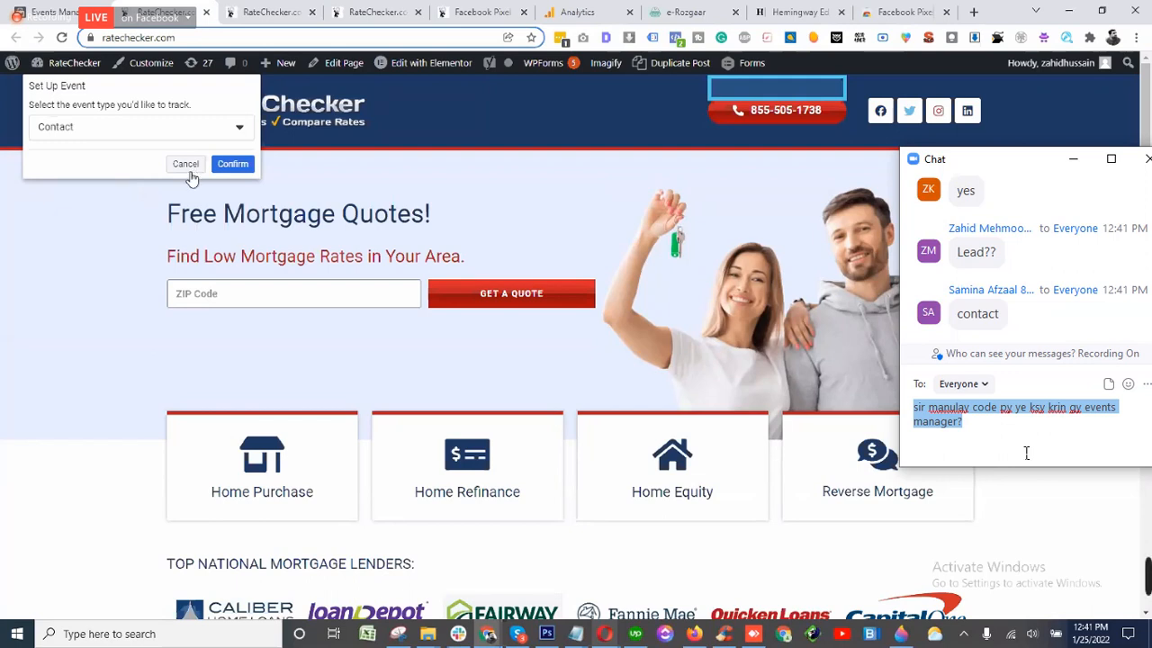
{"action": "left_click", "coordinate": [232, 168]}
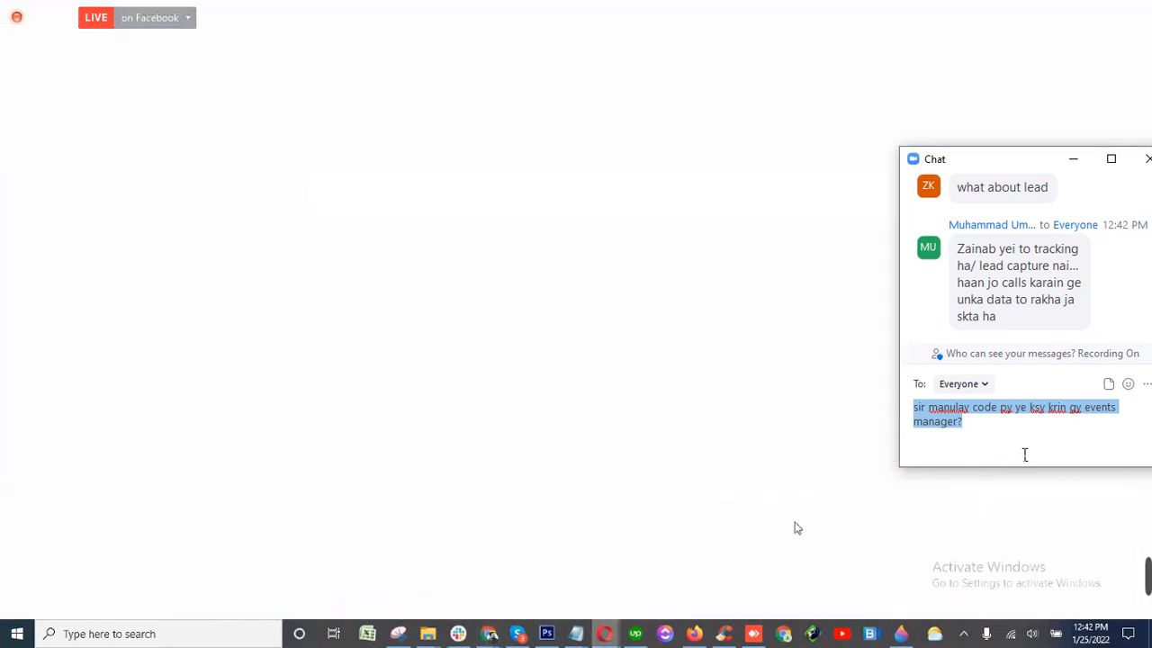
- Send the drafted code question to everyone in the Zoom chat, minimize the meeting, and send a short "g" reply with the participant's name
{"action": "key", "text": "Return"}
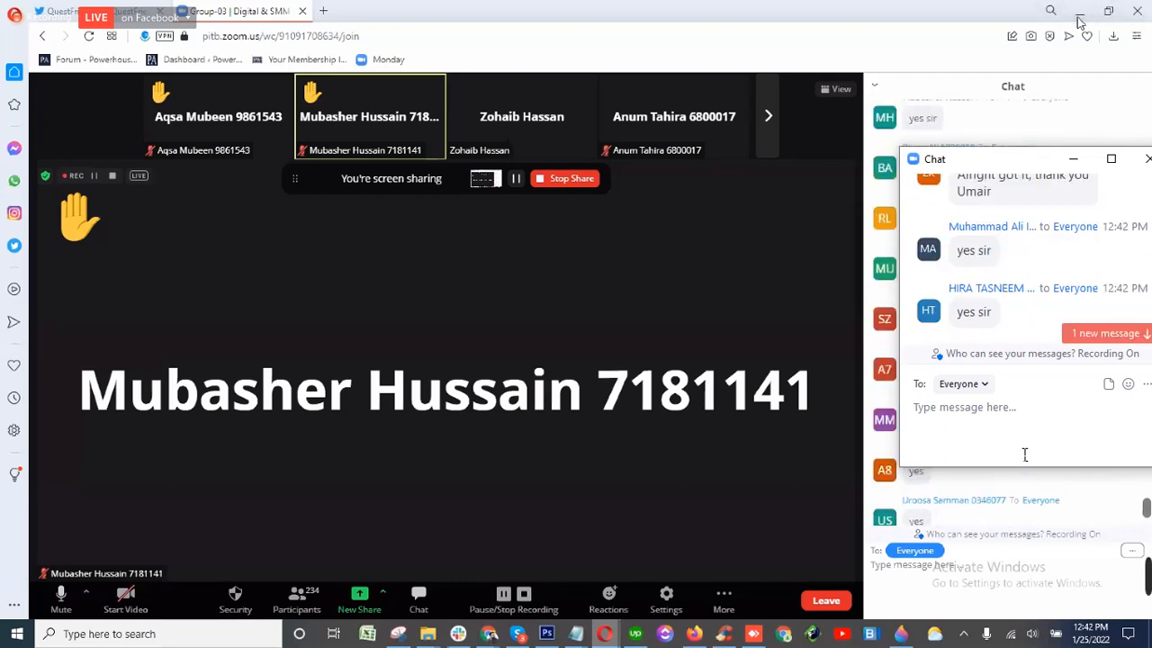
{"action": "left_click", "coordinate": [1080, 11]}
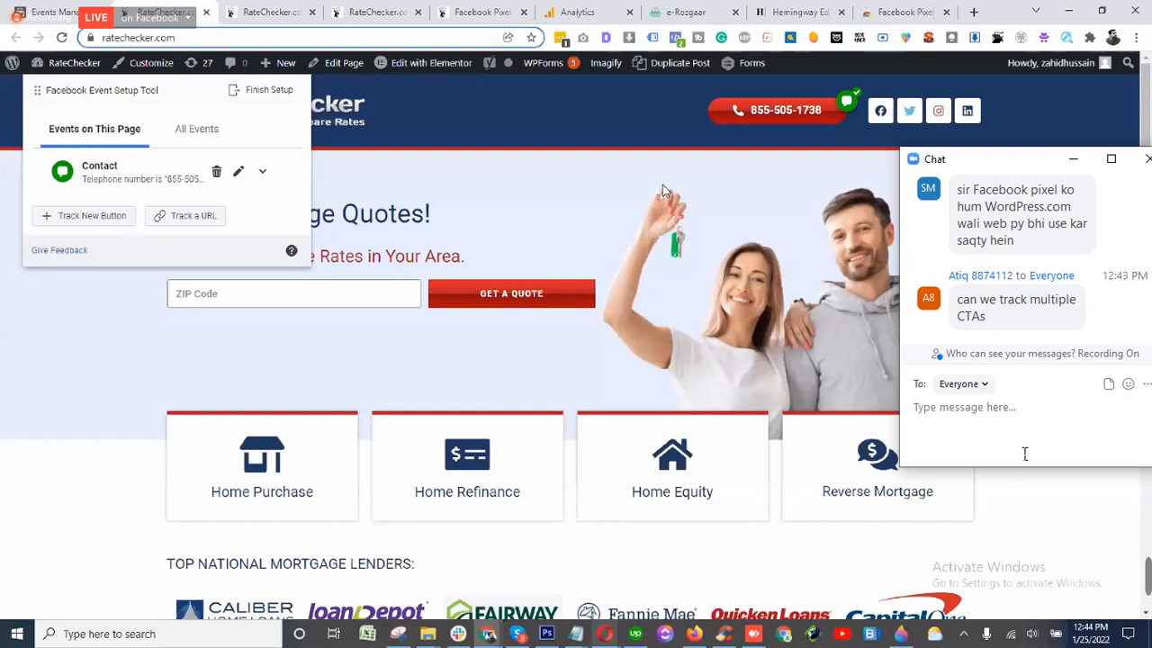
{"action": "type", "text": "g atiq"}
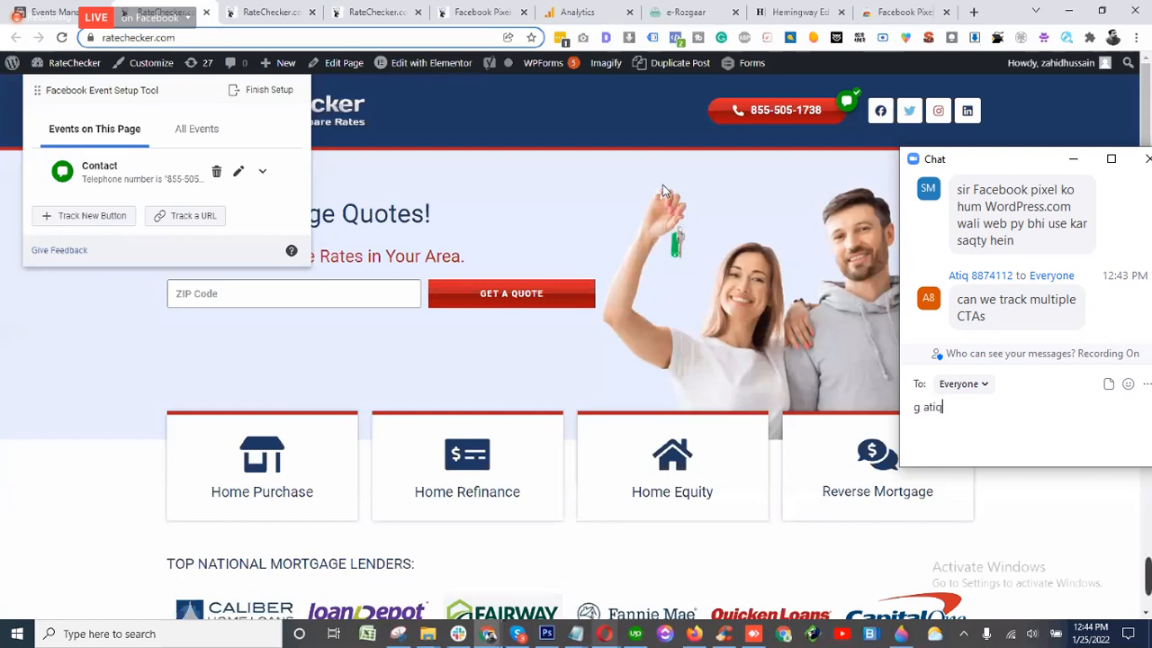
{"action": "key", "text": "Return"}
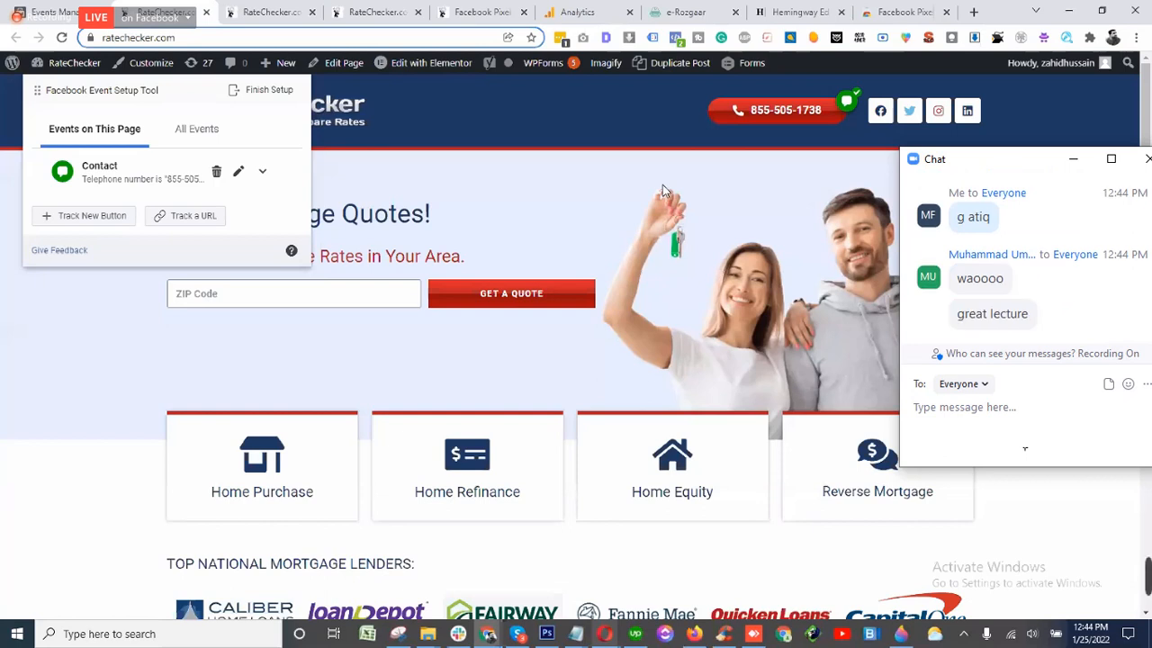
- Switch to the Zoom meeting in Opera and send "ggg" to everyone in the class chat
{"action": "mouse_move", "coordinate": [609, 639]}
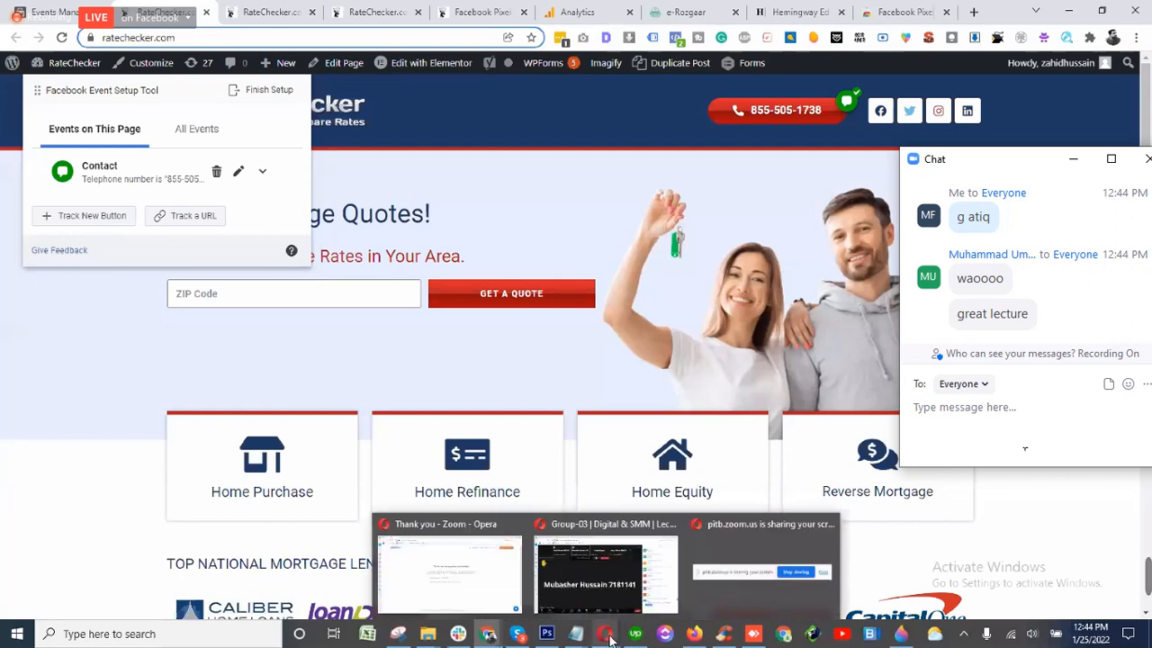
{"action": "type", "text": "ggg"}
{"action": "left_click", "coordinate": [616, 589]}
{"action": "key", "text": "Return"}
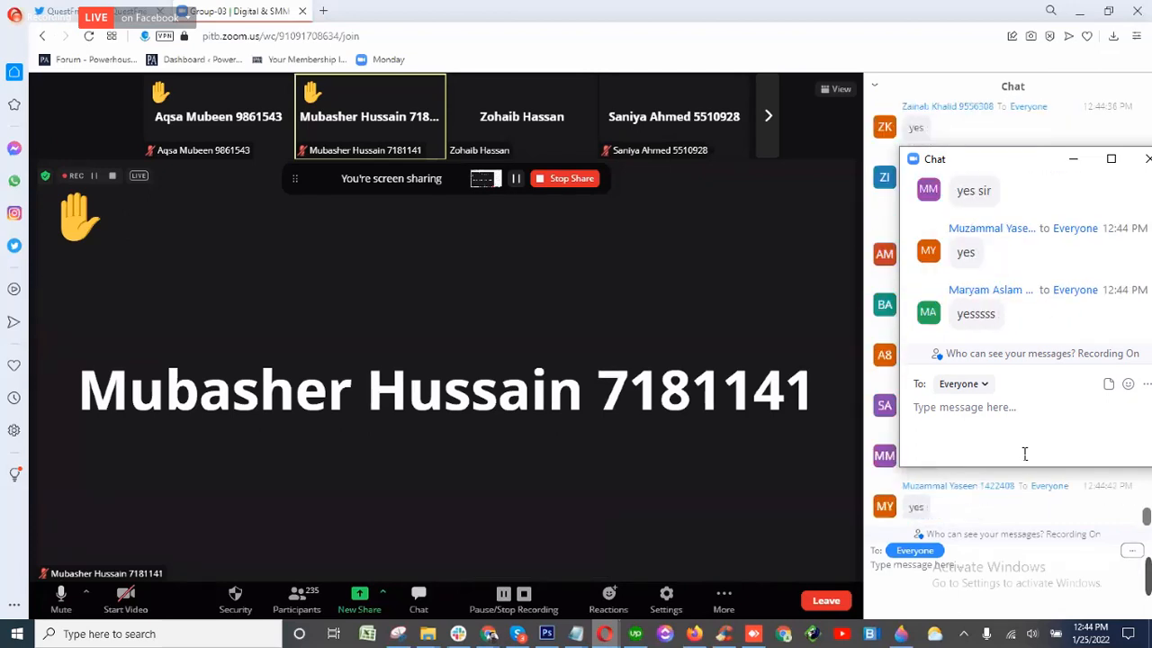
- Return to the RateChecker site and send the message "sir I have question" to everyone in the class chat
{"action": "type", "text": "sir i"}
{"action": "type", "text": " have"}
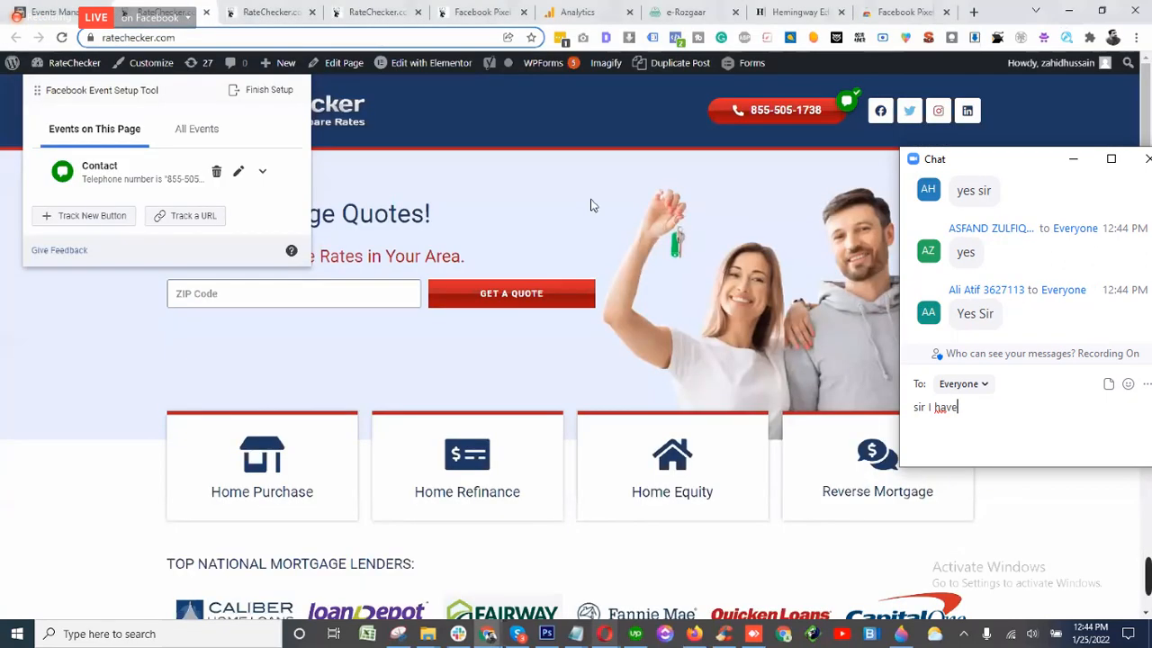
{"action": "key", "text": "Tab"}
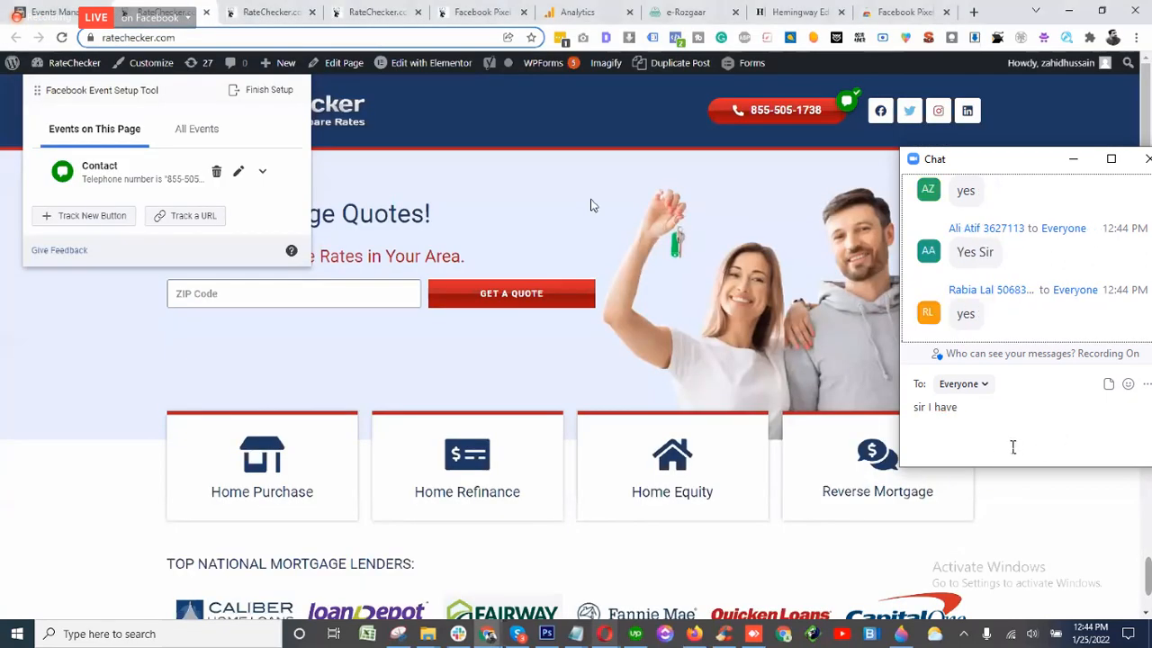
{"action": "left_click", "coordinate": [993, 427]}
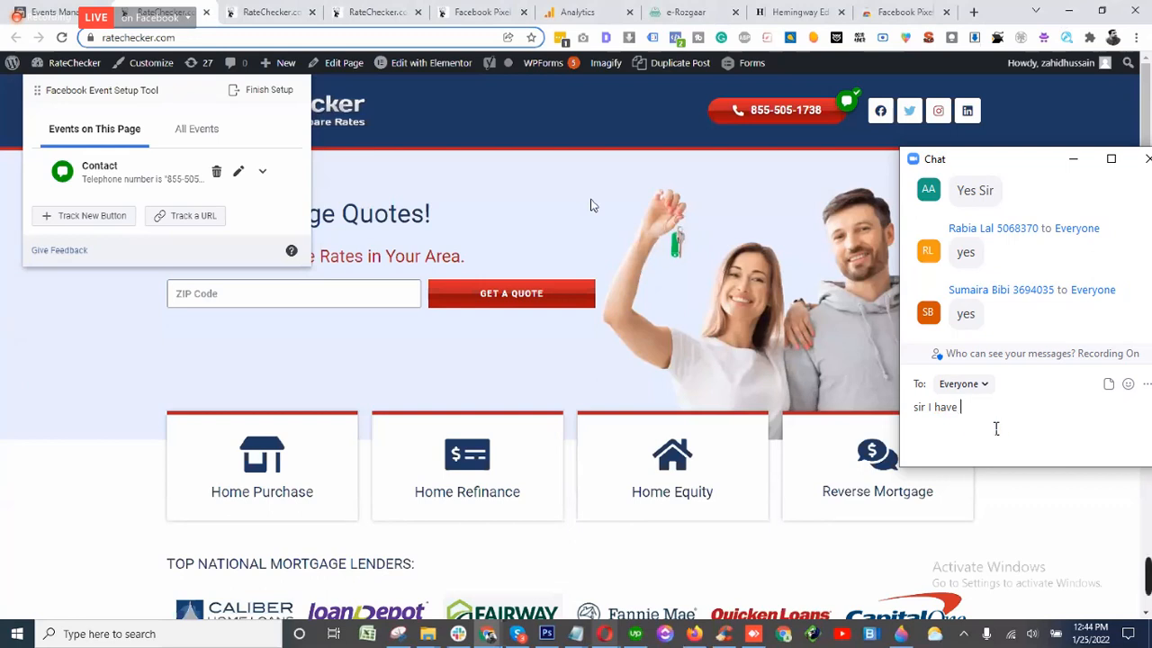
{"action": "type", "text": "question"}
{"action": "key", "text": "Return"}
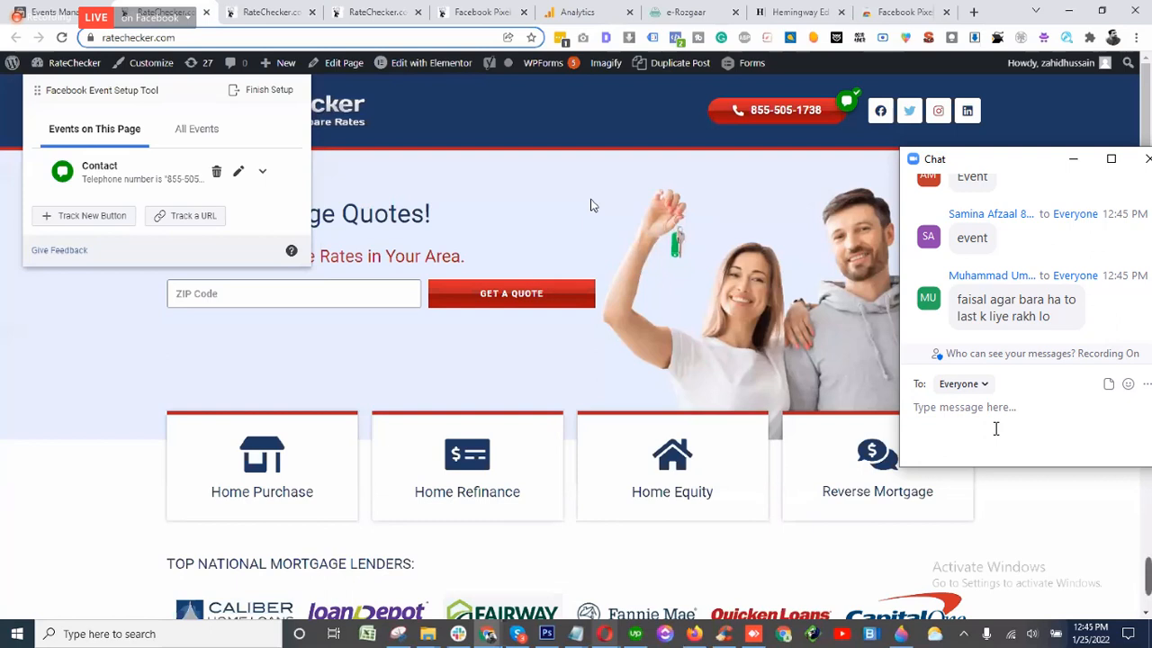
- Track the GET A QUOTE button beside the ZIP code field as a new Lead event and confirm it
{"action": "left_click", "coordinate": [94, 217]}
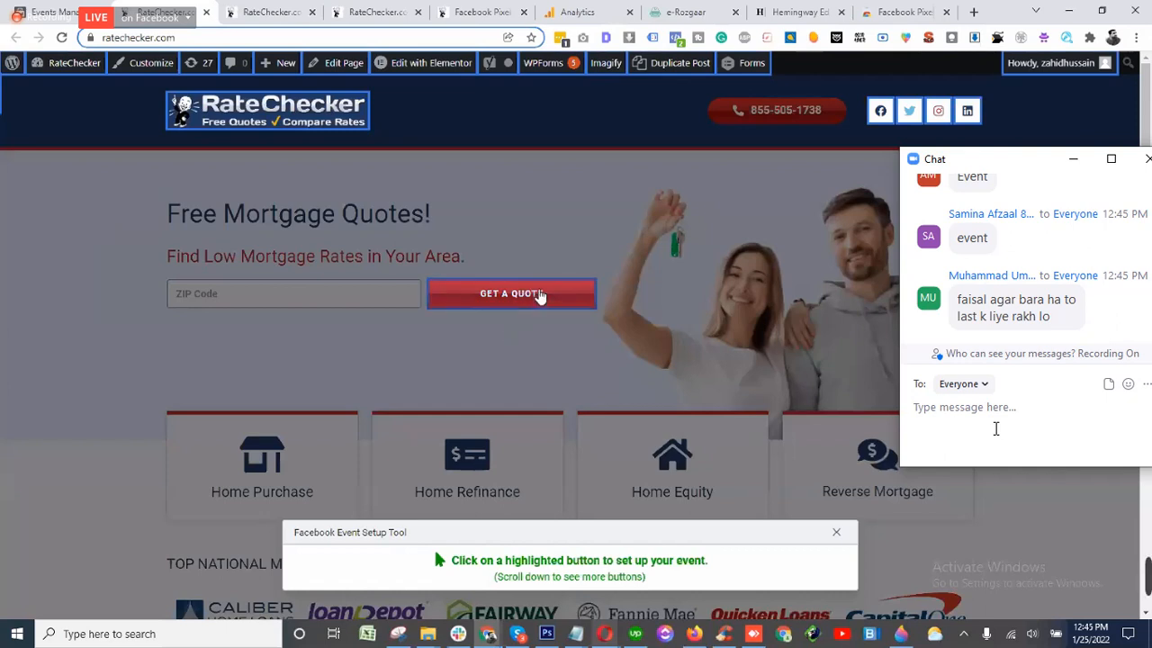
{"action": "left_click", "coordinate": [538, 297]}
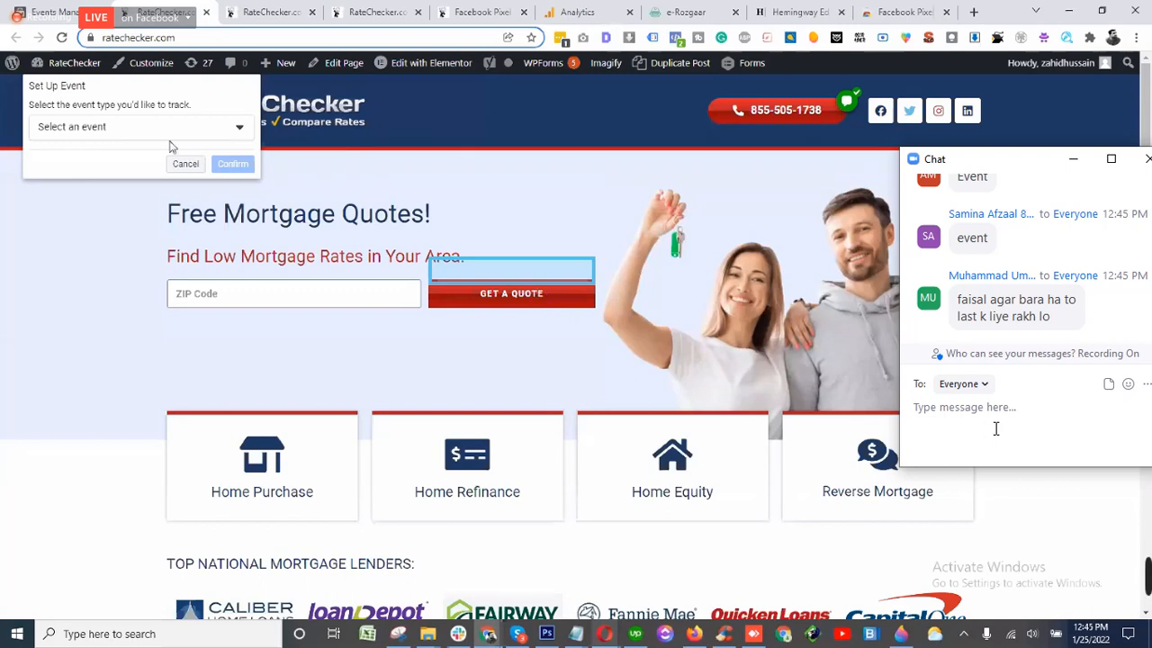
{"action": "left_click", "coordinate": [129, 129]}
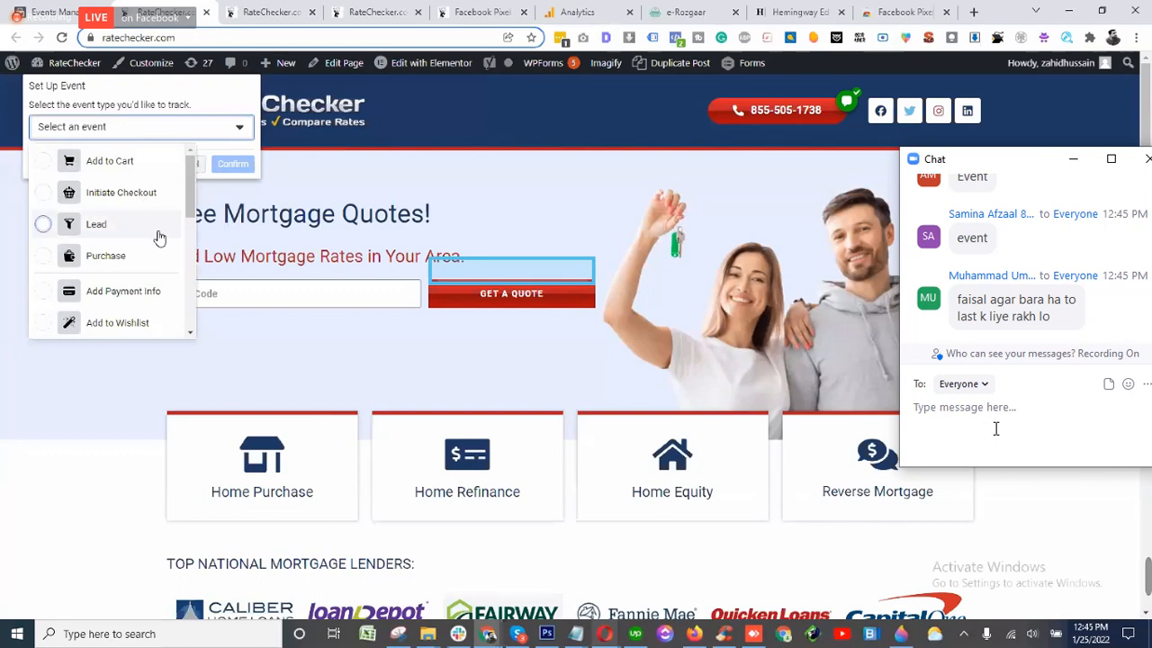
{"action": "scroll", "coordinate": [158, 237], "scroll_direction": "down", "scroll_amount": 3}
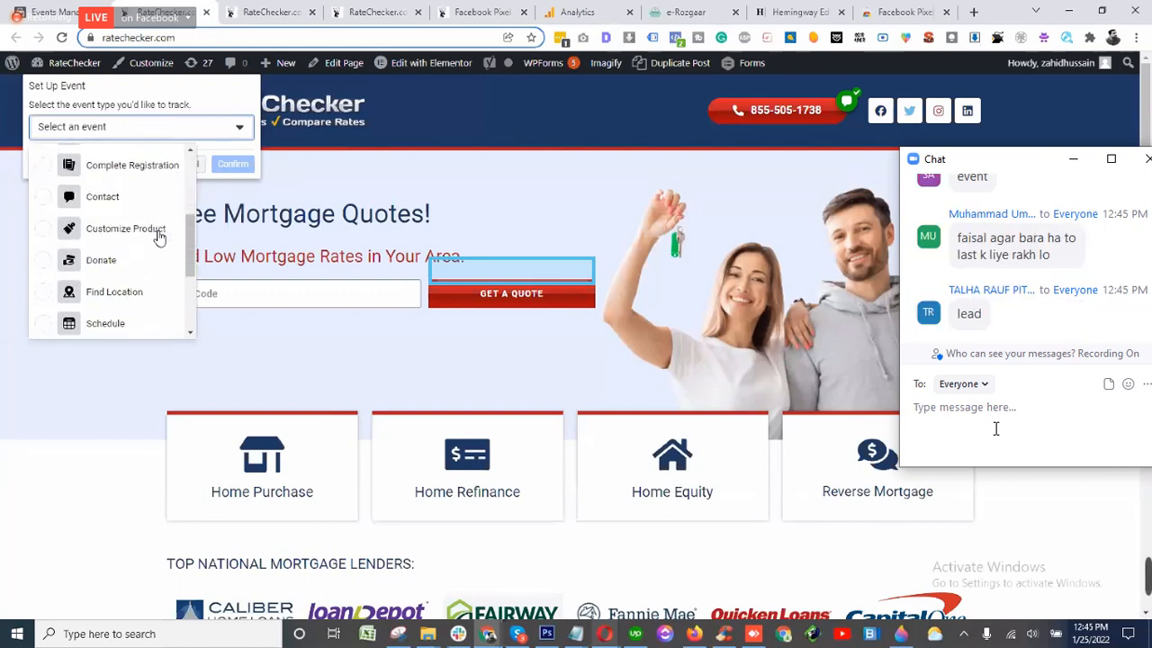
{"action": "scroll", "coordinate": [157, 236], "scroll_direction": "down", "scroll_amount": 3}
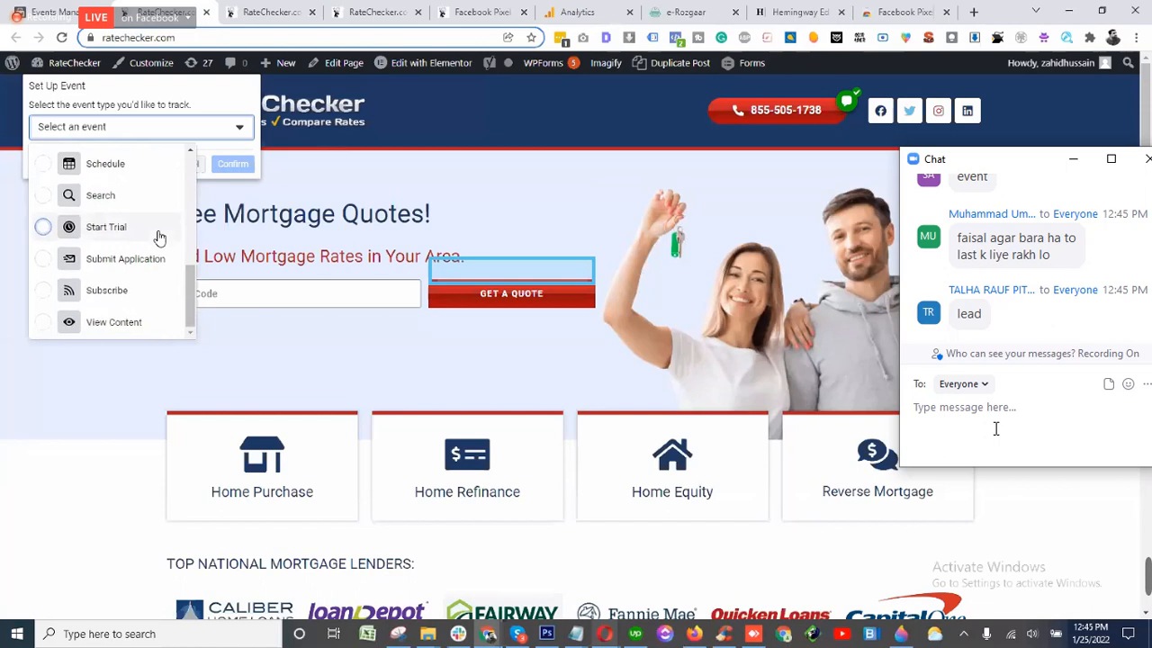
{"action": "scroll", "coordinate": [157, 236], "scroll_direction": "up", "scroll_amount": 2}
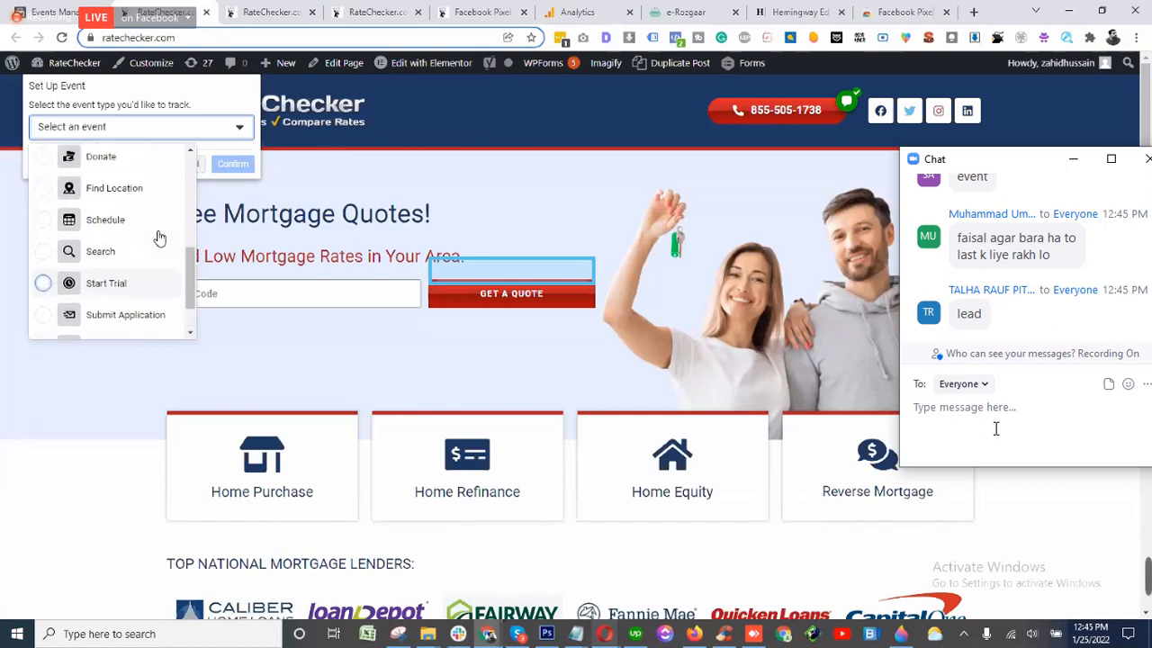
{"action": "scroll", "coordinate": [158, 237], "scroll_direction": "up", "scroll_amount": 3}
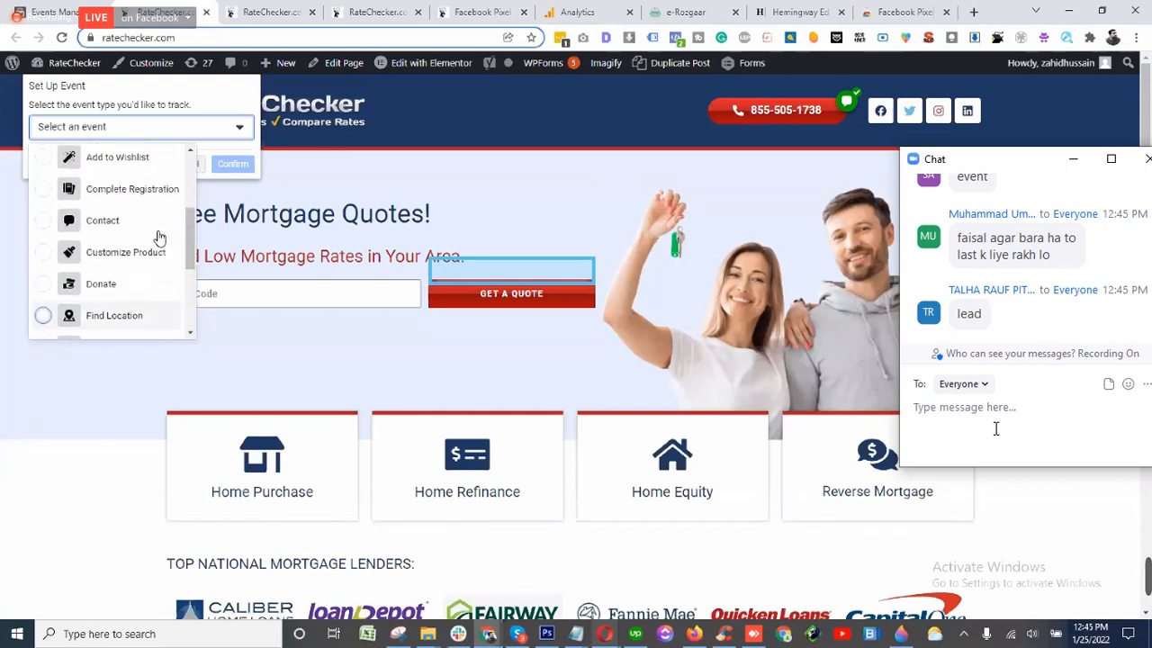
{"action": "scroll", "coordinate": [160, 237], "scroll_direction": "up", "scroll_amount": 3}
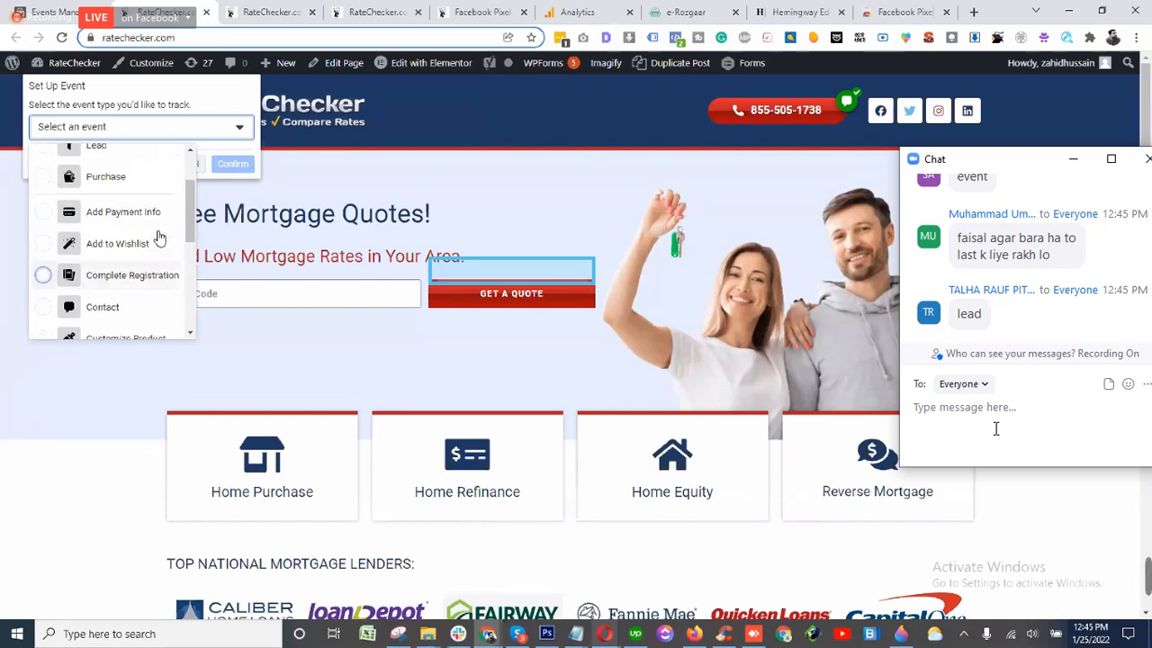
{"action": "scroll", "coordinate": [159, 237], "scroll_direction": "up", "scroll_amount": 1}
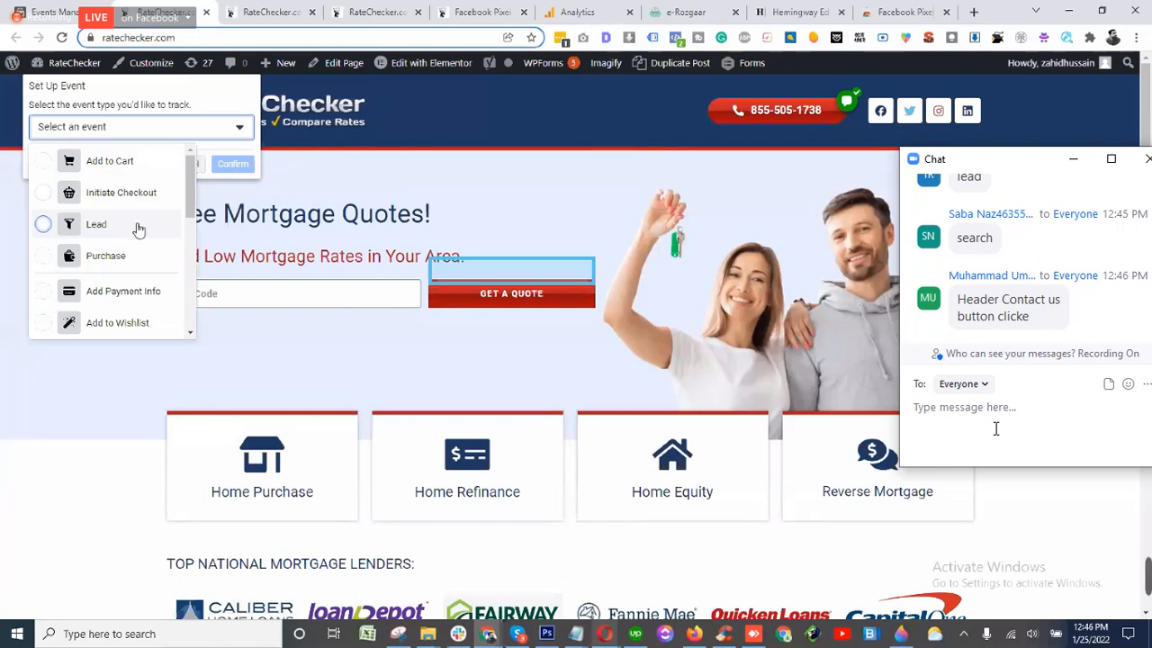
{"action": "left_click", "coordinate": [138, 229]}
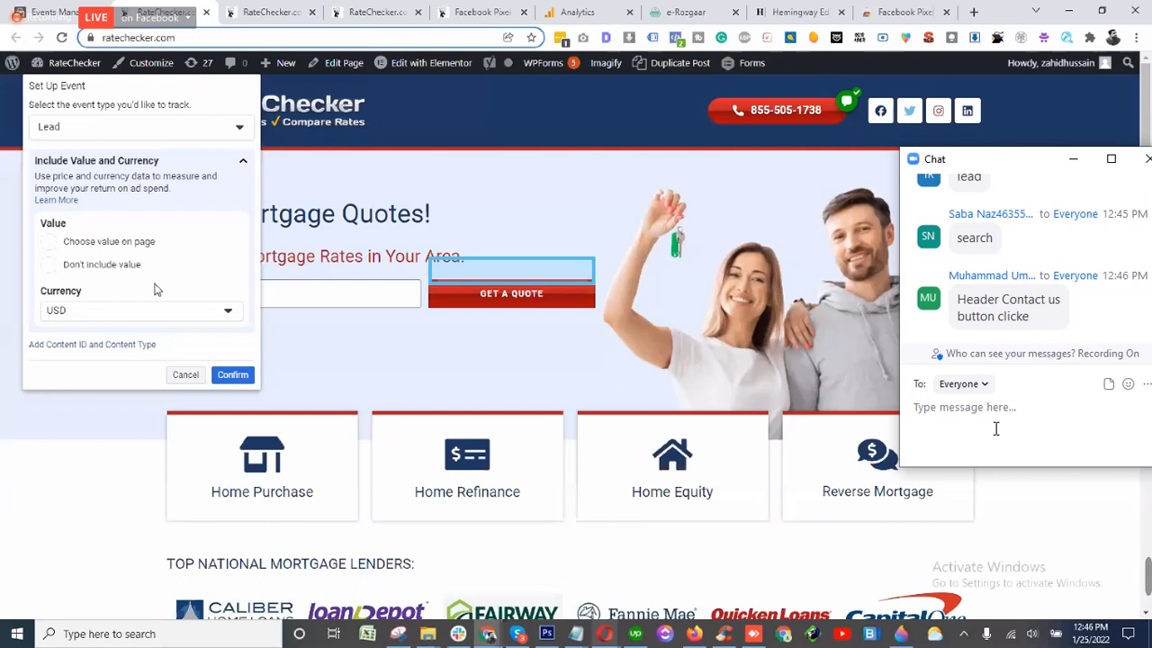
{"action": "left_click", "coordinate": [236, 377]}
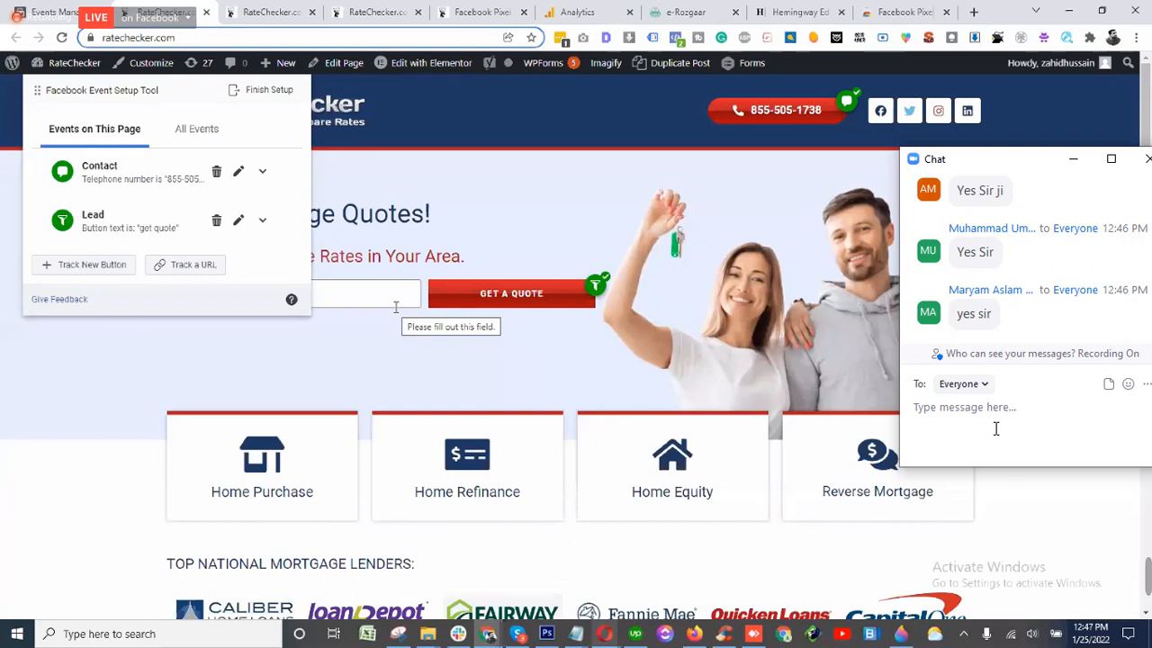
- Examine the home page's Get a Quote buttons, from the hero banner to the mortgage calculator, for Lead event markers
{"action": "scroll", "coordinate": [524, 424], "scroll_direction": "down", "scroll_amount": 6}
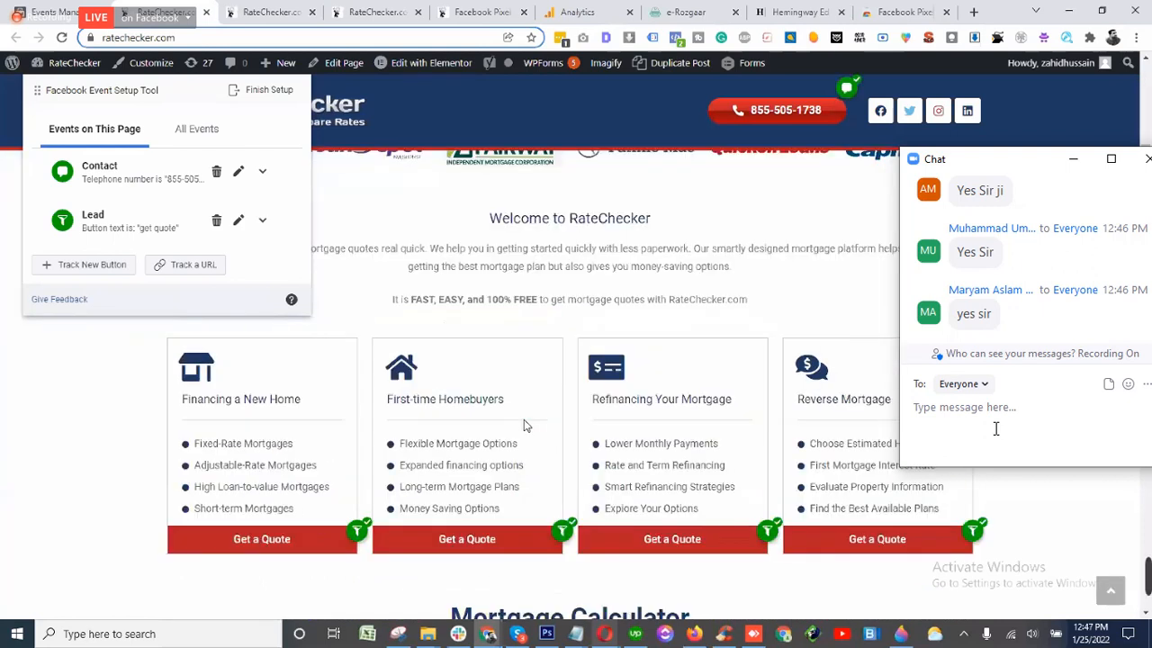
{"action": "scroll", "coordinate": [524, 425], "scroll_direction": "down", "scroll_amount": 7}
{"action": "scroll", "coordinate": [525, 425], "scroll_direction": "up", "scroll_amount": 7}
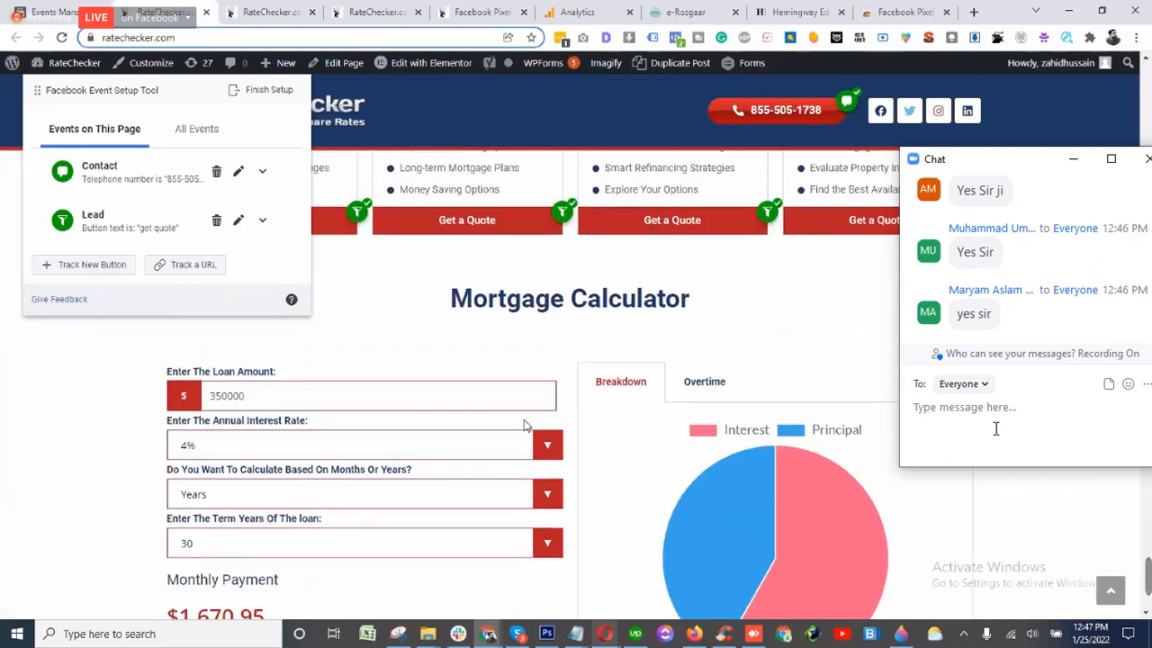
{"action": "scroll", "coordinate": [526, 425], "scroll_direction": "up", "scroll_amount": 5}
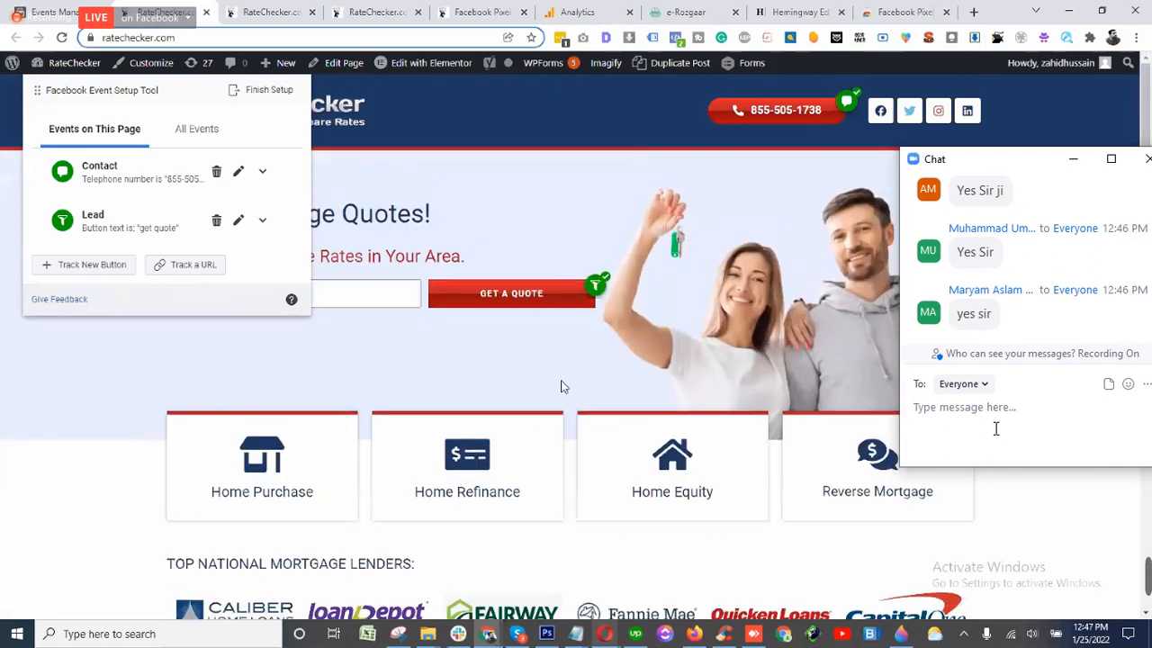
{"action": "scroll", "coordinate": [560, 386], "scroll_direction": "down", "scroll_amount": 5}
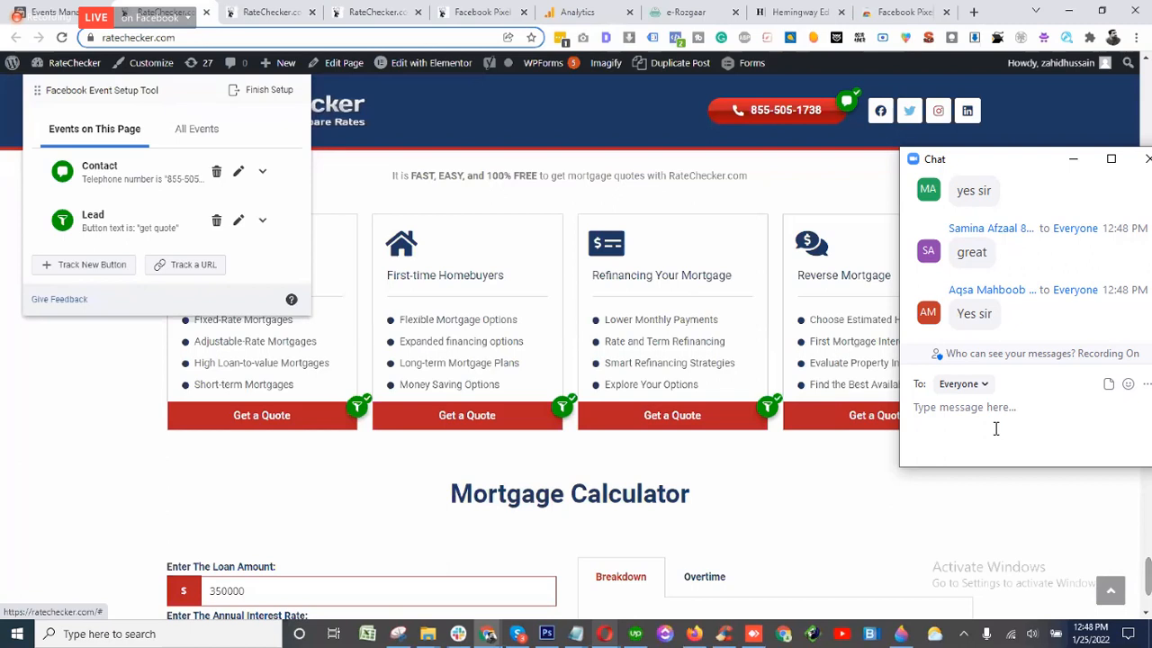
{"action": "scroll", "coordinate": [996, 428], "scroll_direction": "up", "scroll_amount": 4}
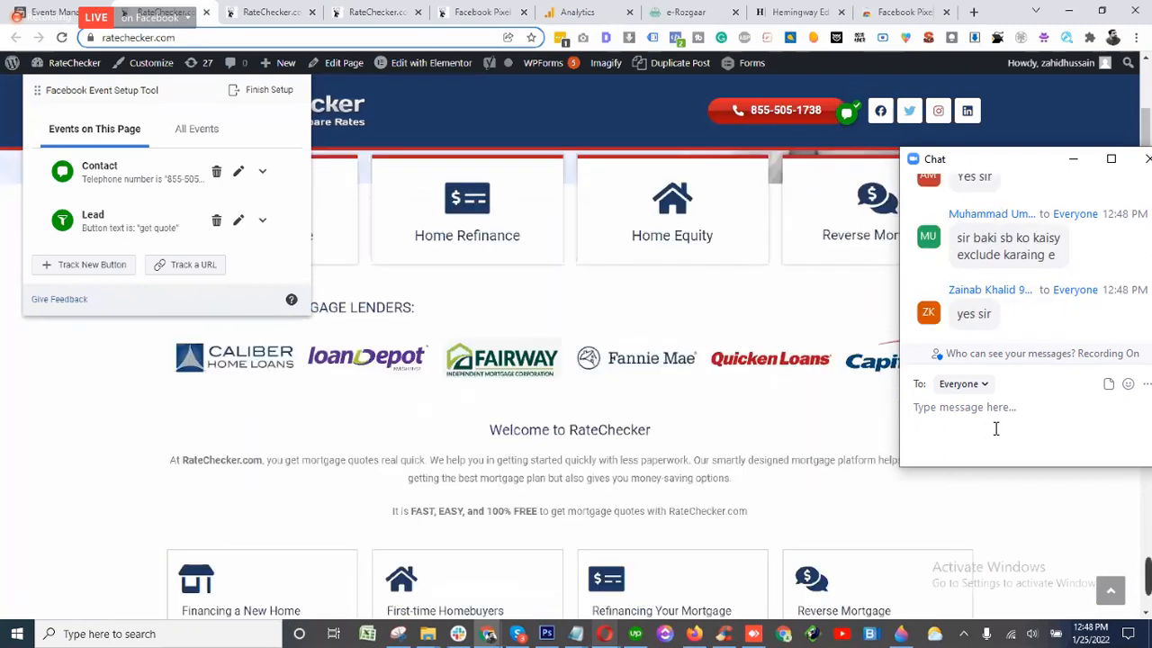
{"action": "scroll", "coordinate": [498, 317], "scroll_direction": "up", "scroll_amount": 3}
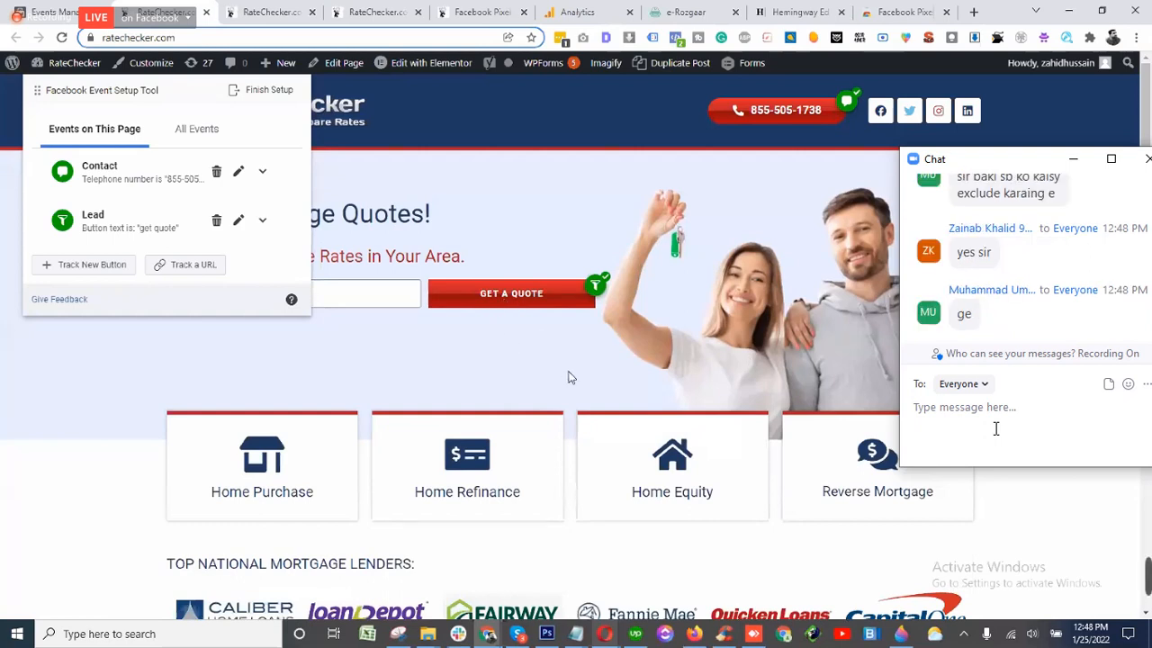
{"action": "scroll", "coordinate": [568, 377], "scroll_direction": "down", "scroll_amount": 1}
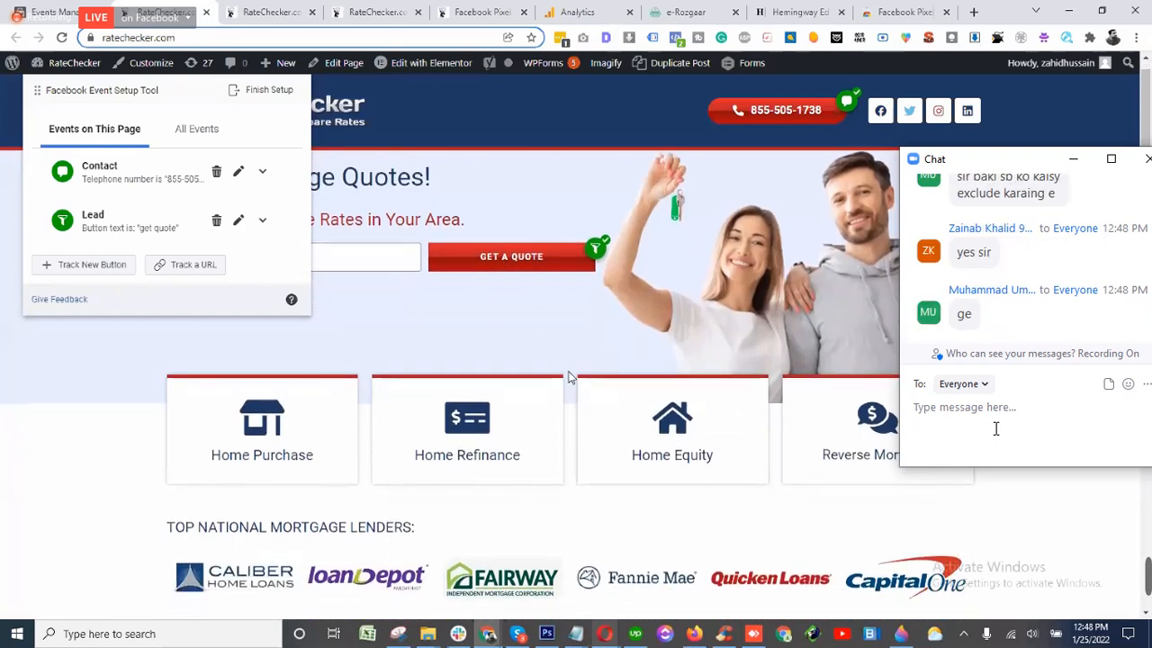
{"action": "scroll", "coordinate": [568, 377], "scroll_direction": "down", "scroll_amount": 8}
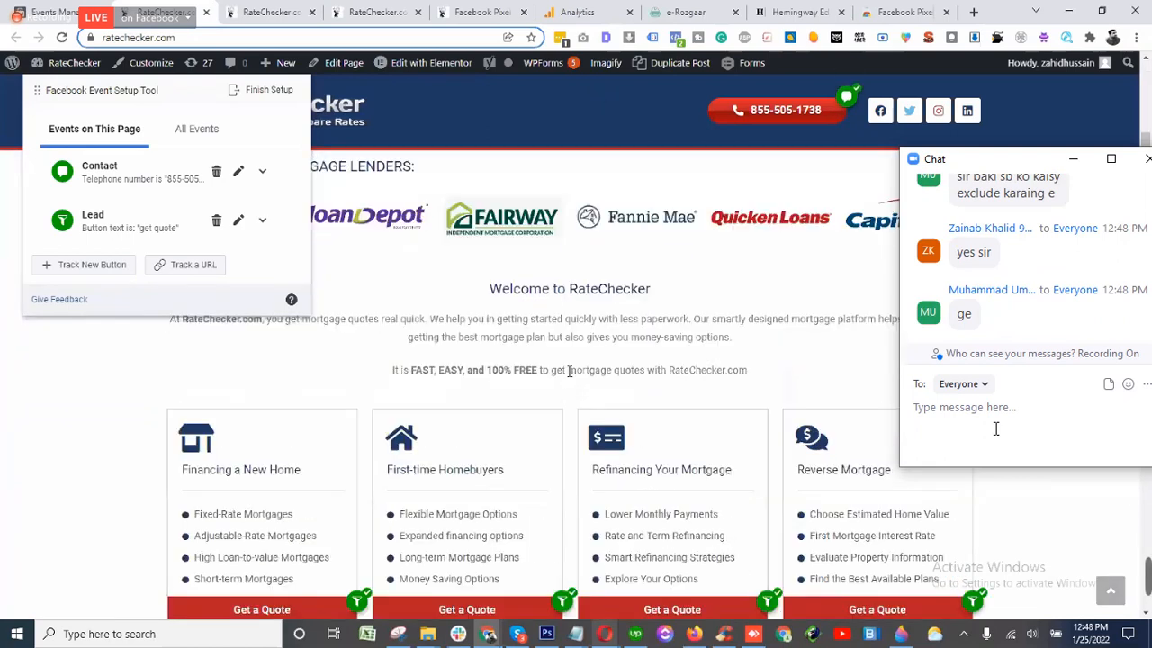
{"action": "scroll", "coordinate": [567, 377], "scroll_direction": "up", "scroll_amount": 3}
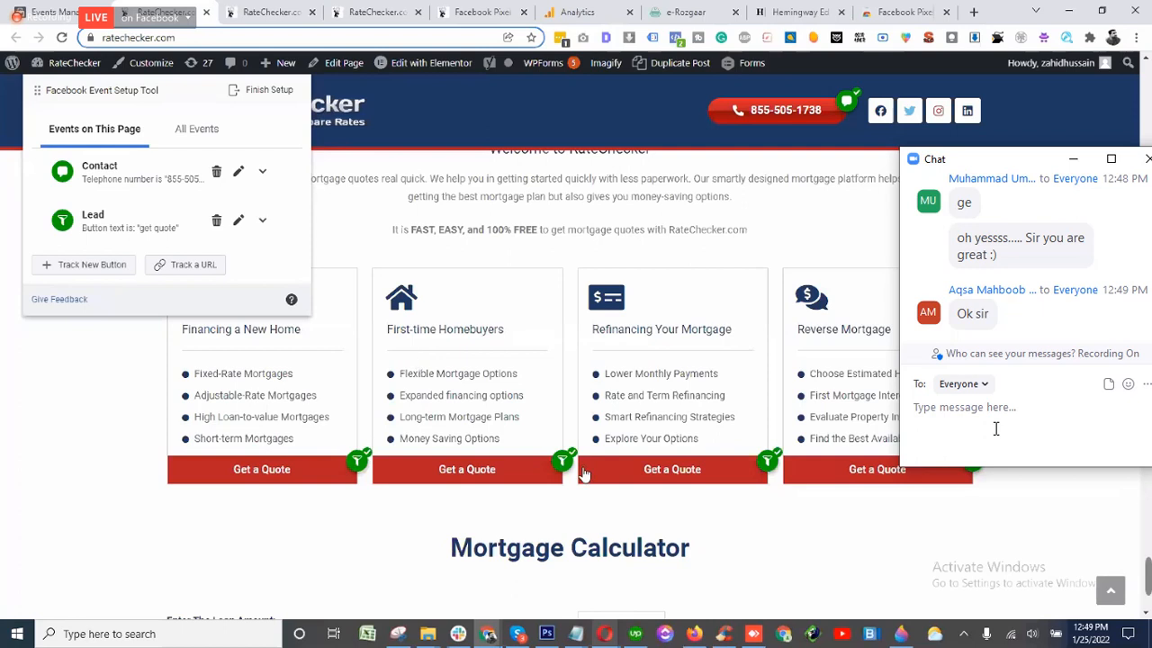
- Check the Zoom meeting in Opera, minimize it, and return to the Get a Quote cards on the RateChecker page
{"action": "mouse_move", "coordinate": [615, 642]}
{"action": "left_click", "coordinate": [661, 549]}
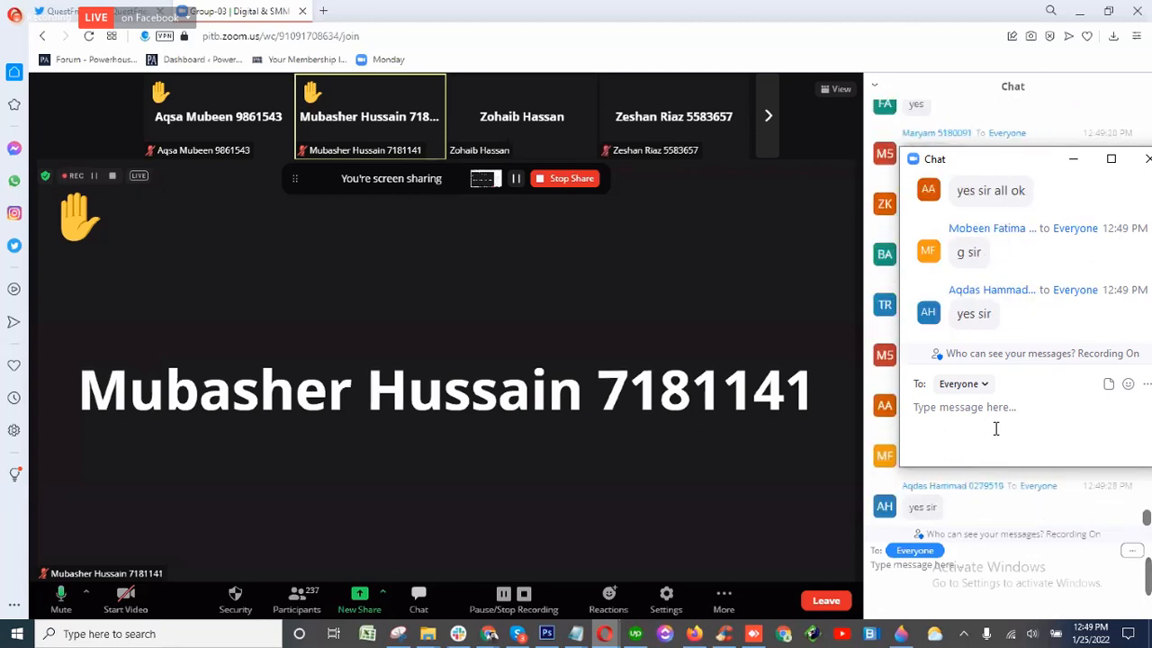
{"action": "left_click", "coordinate": [1086, 12]}
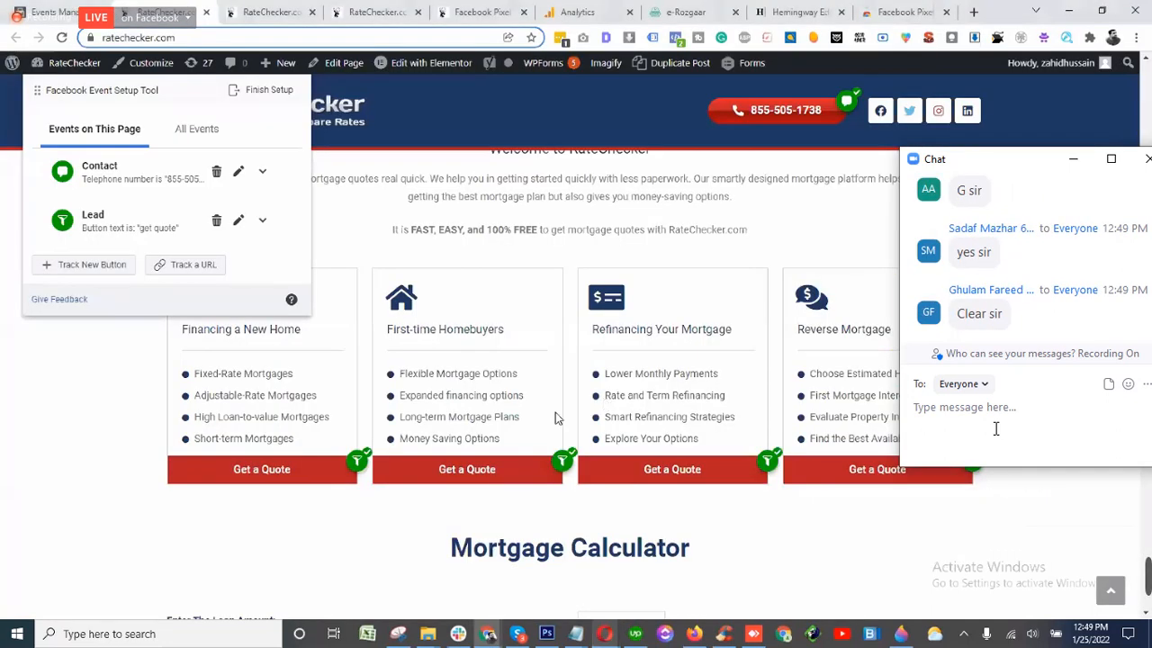
{"action": "scroll", "coordinate": [569, 418], "scroll_direction": "down", "scroll_amount": 1}
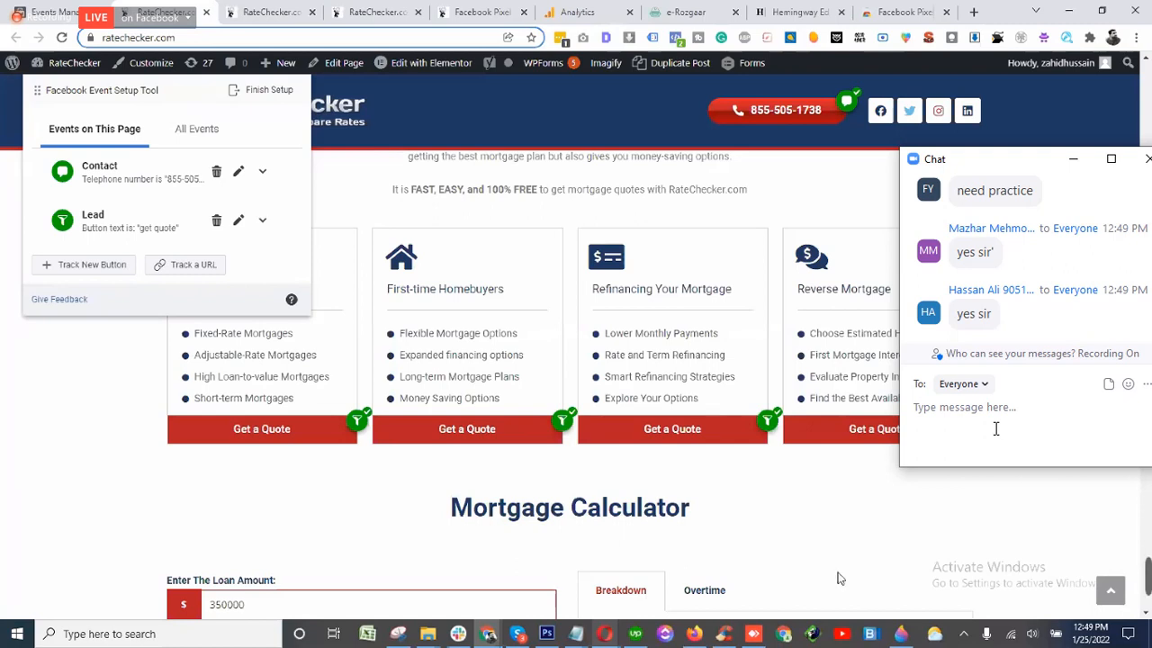
- Switch to the Zoom meeting in Opera, mute the microphone briefly, and unmute it again
{"action": "mouse_move", "coordinate": [610, 637]}
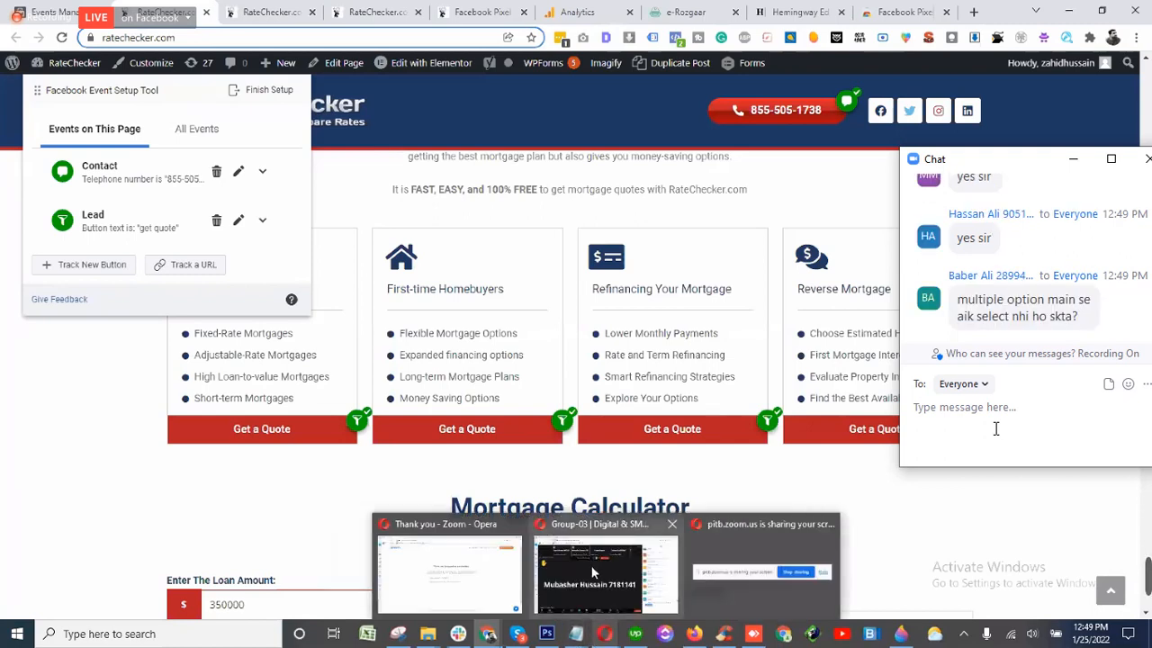
{"action": "left_click", "coordinate": [605, 575]}
{"action": "left_click", "coordinate": [61, 597]}
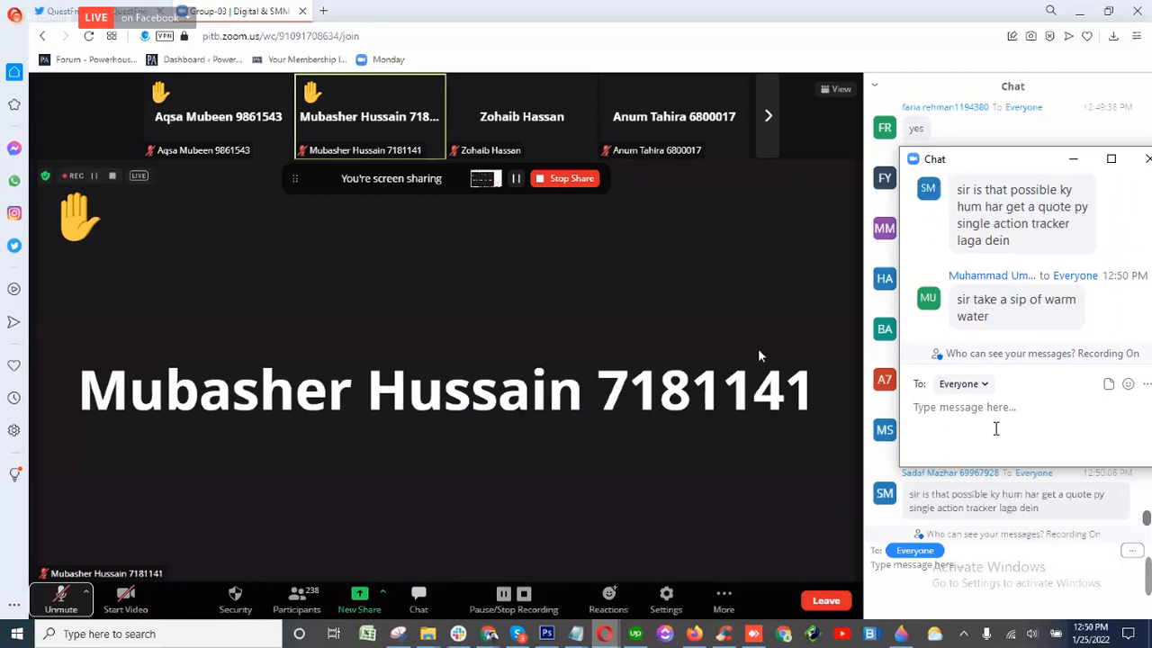
{"action": "key", "text": "alt+a"}
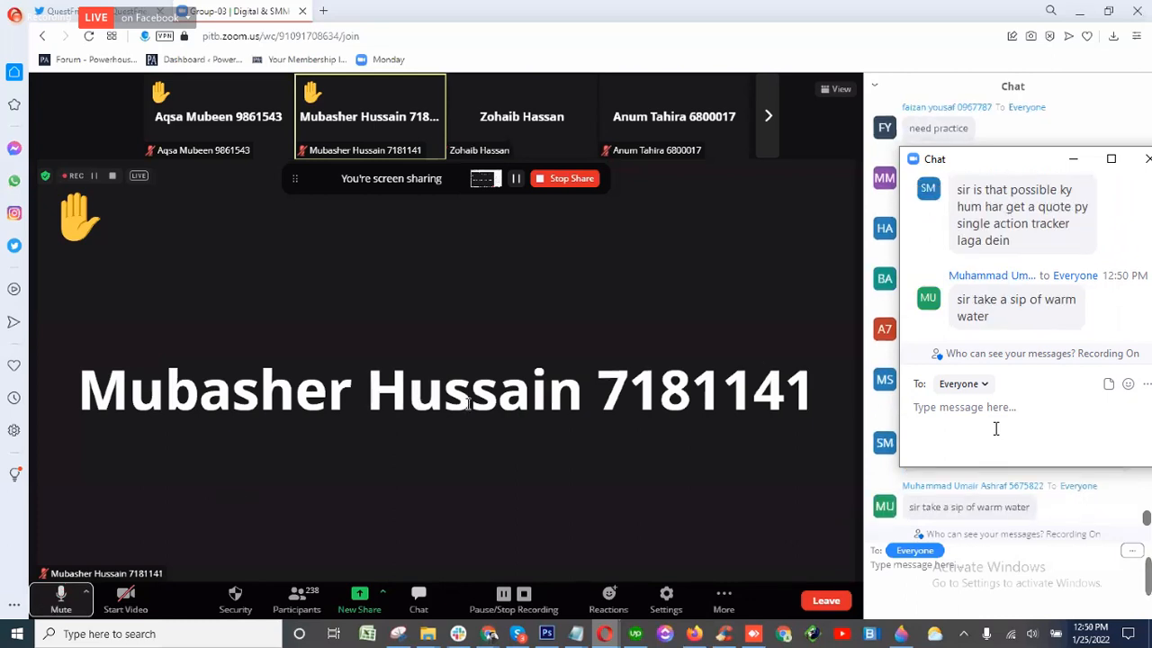
- Return to the RateChecker home page and review its tracked buttons down to the footer
{"action": "left_click", "coordinate": [1083, 9]}
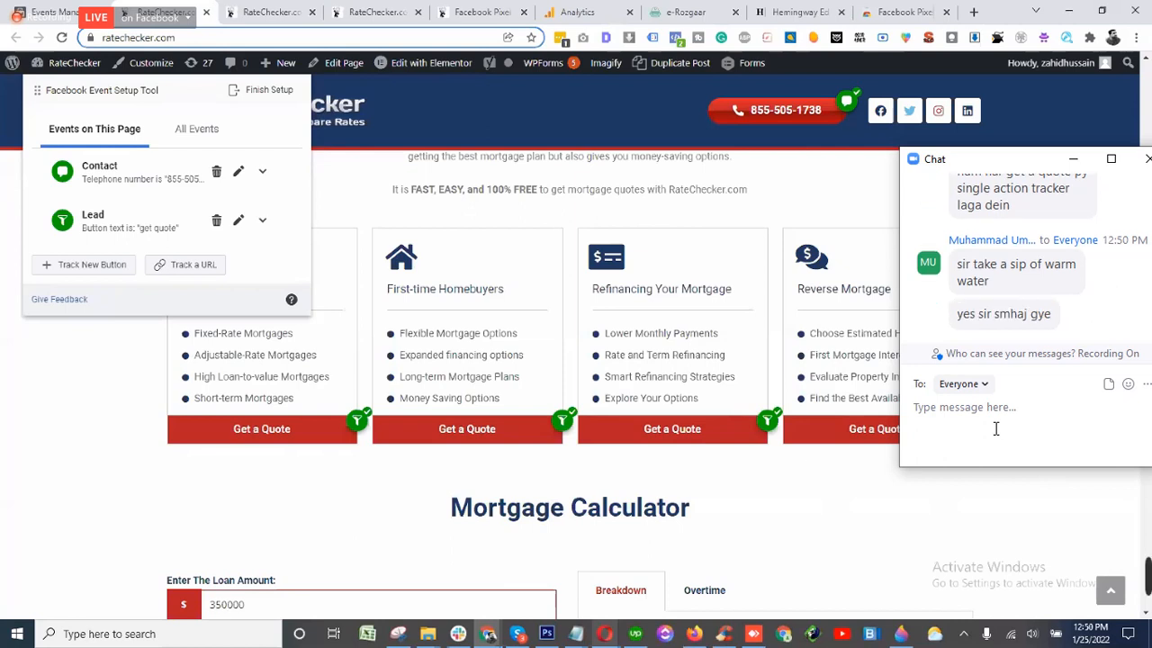
{"action": "scroll", "coordinate": [566, 411], "scroll_direction": "up", "scroll_amount": 5}
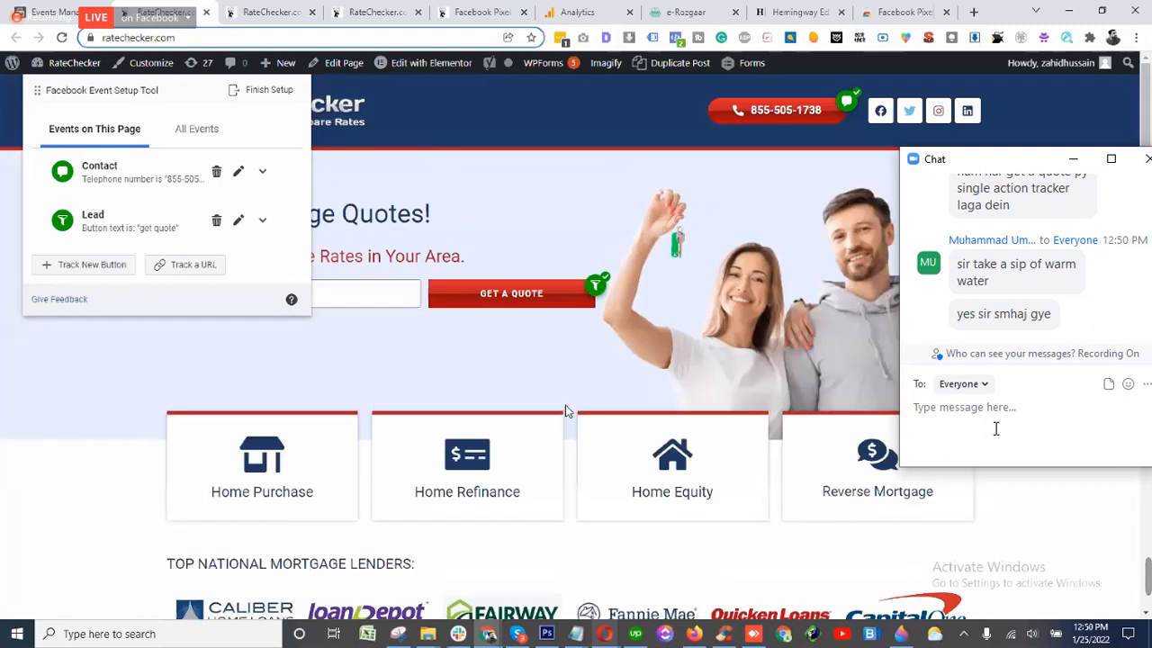
{"action": "scroll", "coordinate": [565, 410], "scroll_direction": "down", "scroll_amount": 2}
{"action": "scroll", "coordinate": [565, 407], "scroll_direction": "up", "scroll_amount": 2}
{"action": "scroll", "coordinate": [586, 357], "scroll_direction": "down", "scroll_amount": 1}
{"action": "scroll", "coordinate": [586, 357], "scroll_direction": "down", "scroll_amount": 10}
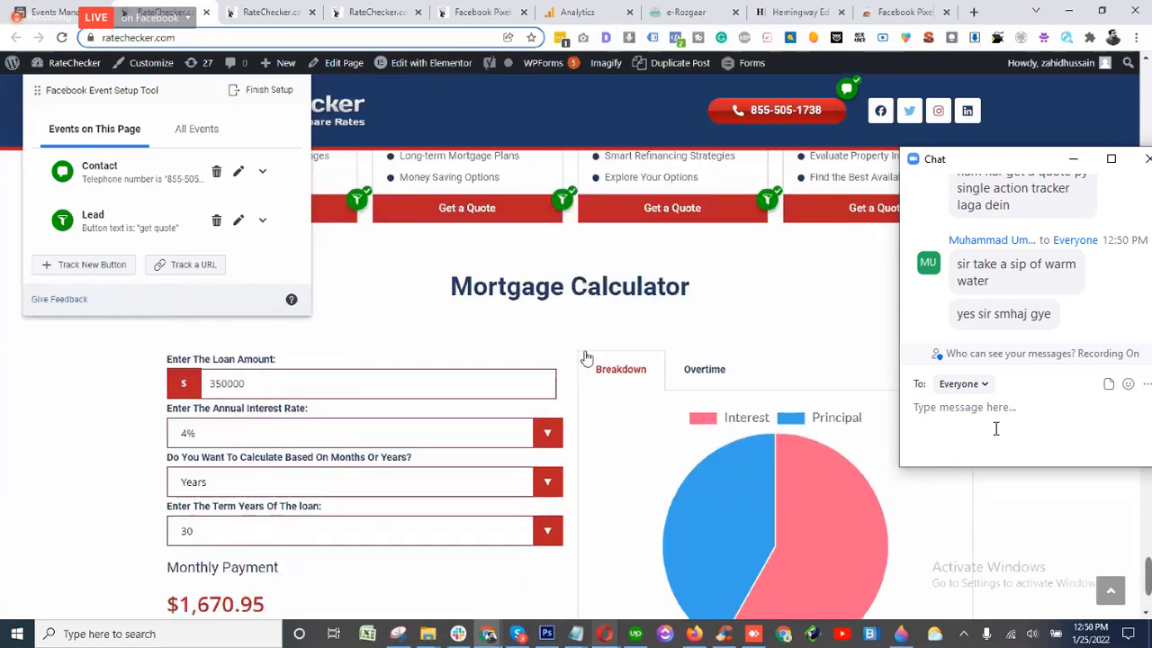
{"action": "scroll", "coordinate": [586, 358], "scroll_direction": "down", "scroll_amount": 12}
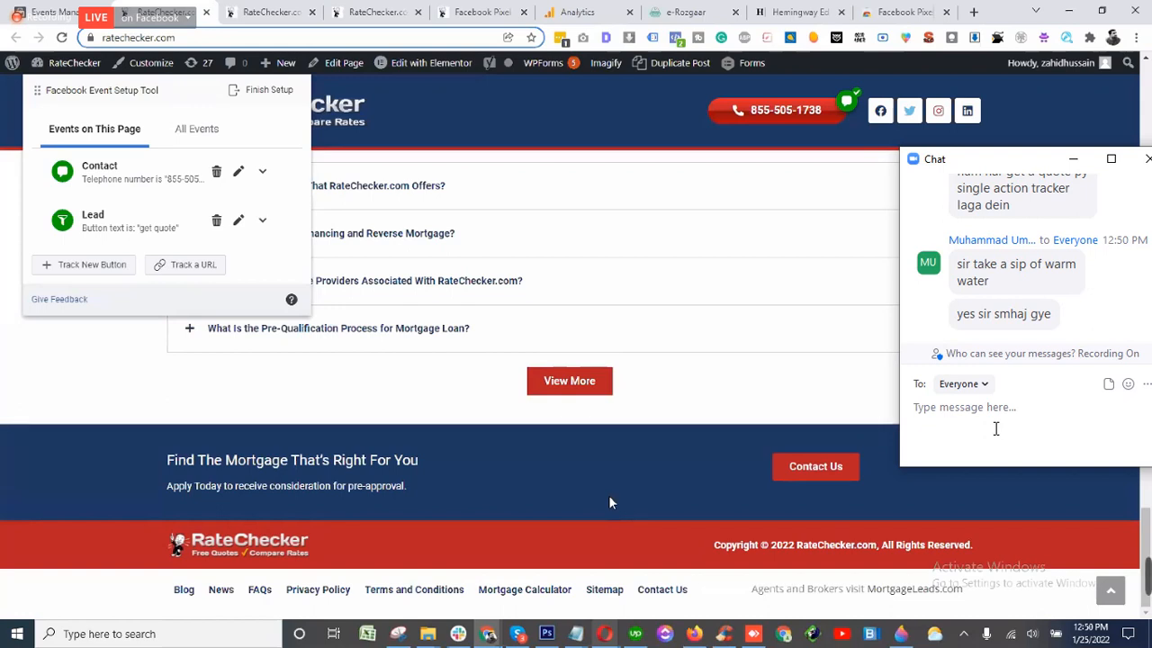
- Track the Contact Us button above the footer as a new Contact event in the Facebook Event Setup Tool
{"action": "left_click", "coordinate": [90, 266]}
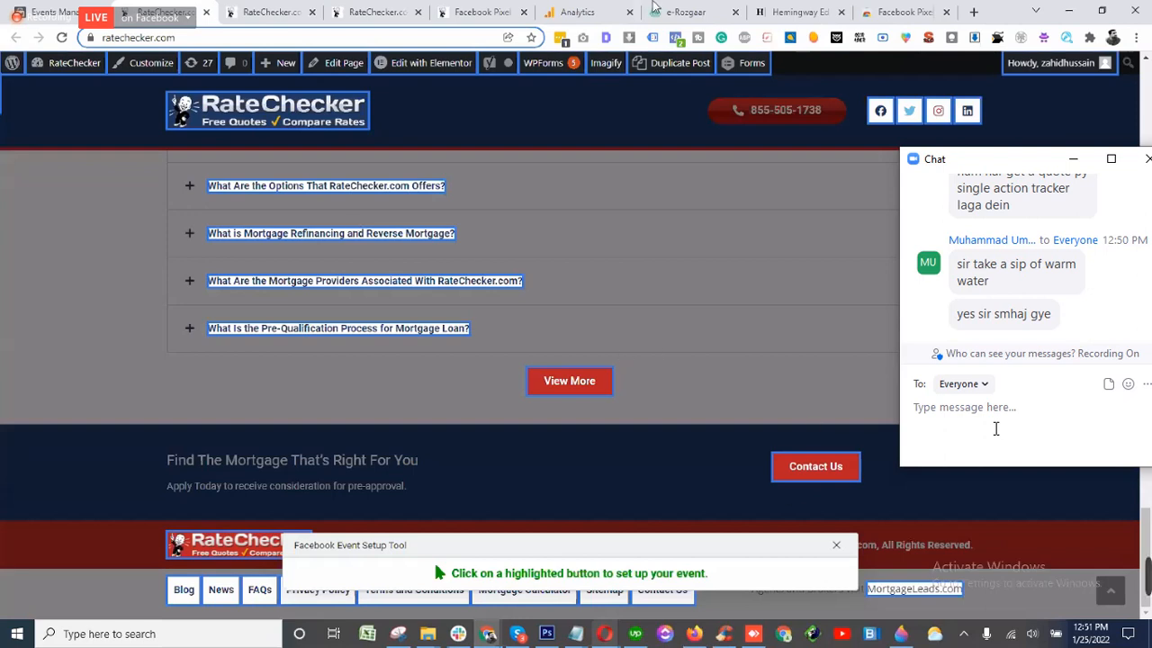
{"action": "left_click", "coordinate": [813, 468]}
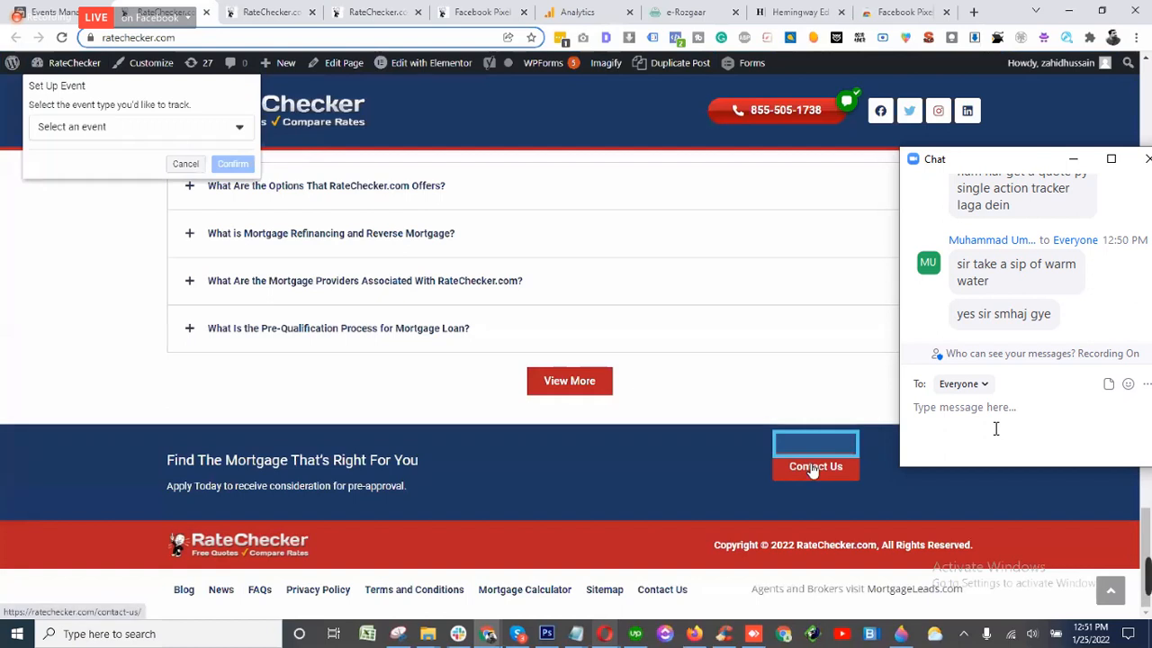
{"action": "left_click", "coordinate": [165, 131]}
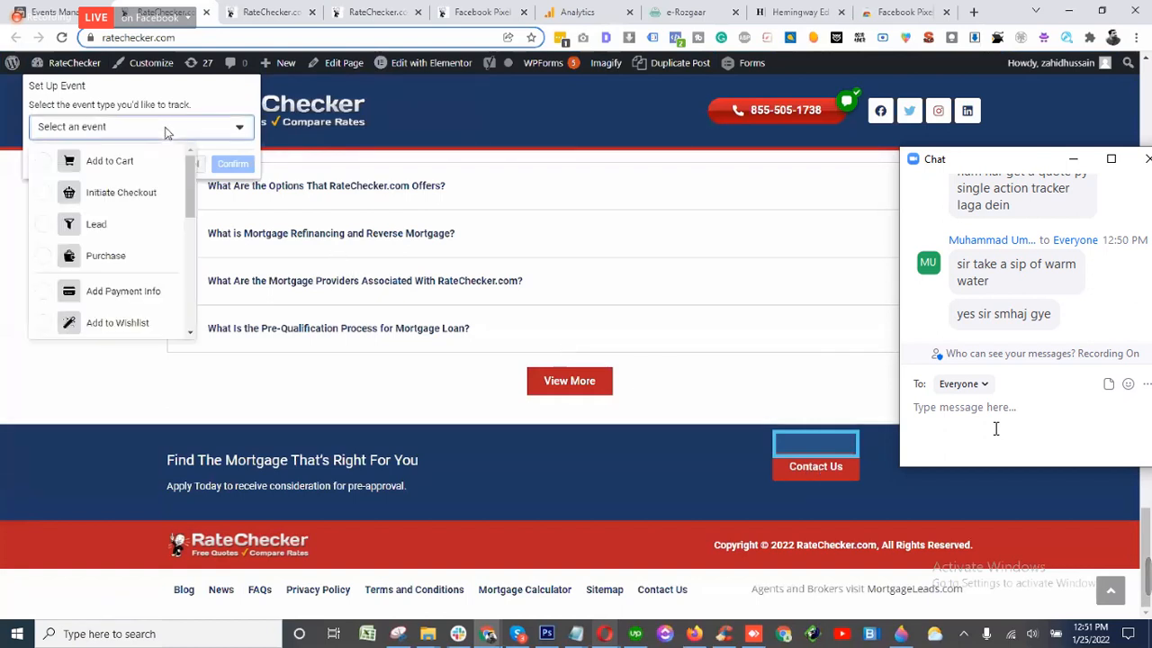
{"action": "scroll", "coordinate": [158, 244], "scroll_direction": "down", "scroll_amount": 3}
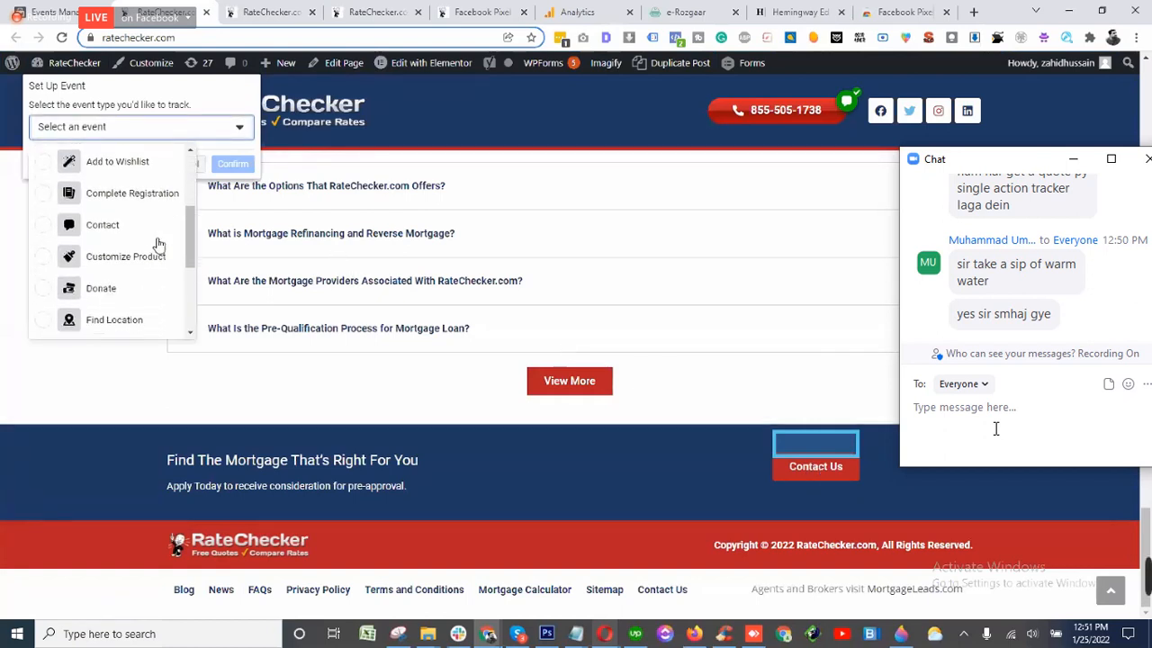
{"action": "left_click", "coordinate": [137, 230]}
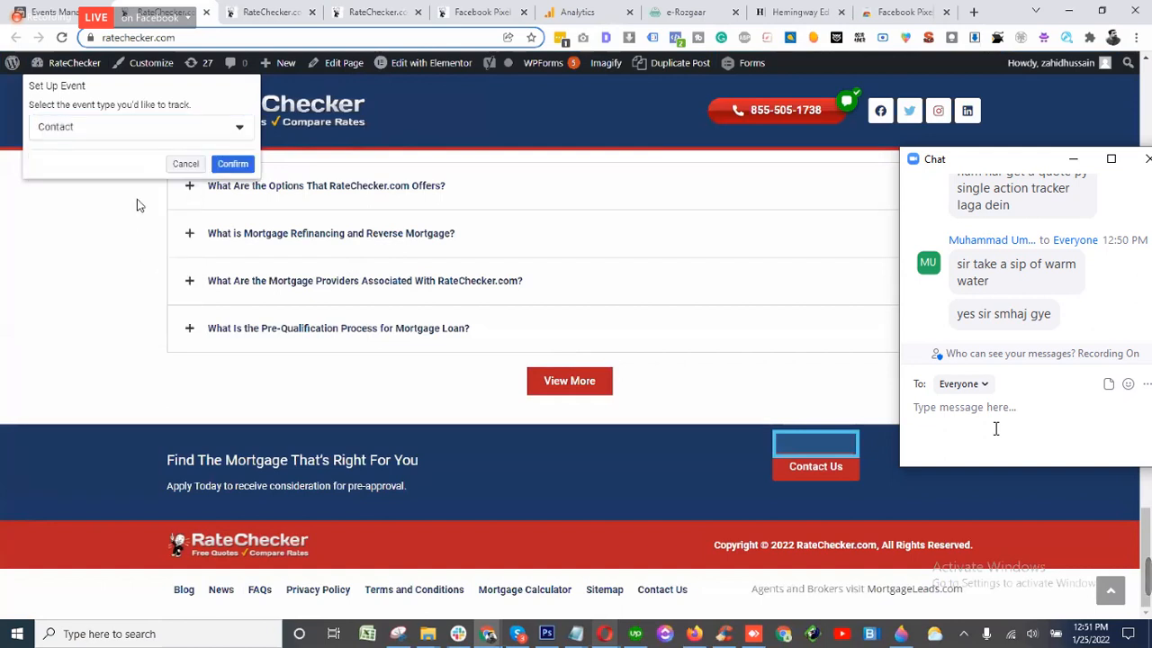
{"action": "left_click", "coordinate": [237, 170]}
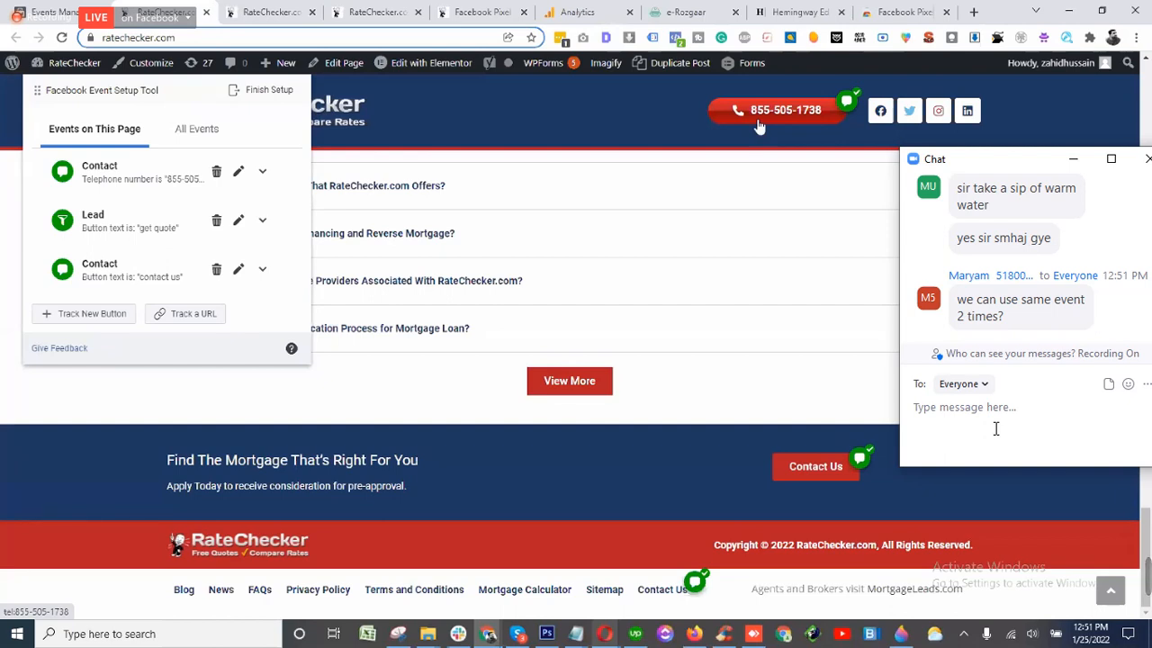
- Reply "yes" to everyone in the meeting chat and briefly check the Zoom meeting window
{"action": "type", "text": "yes"}
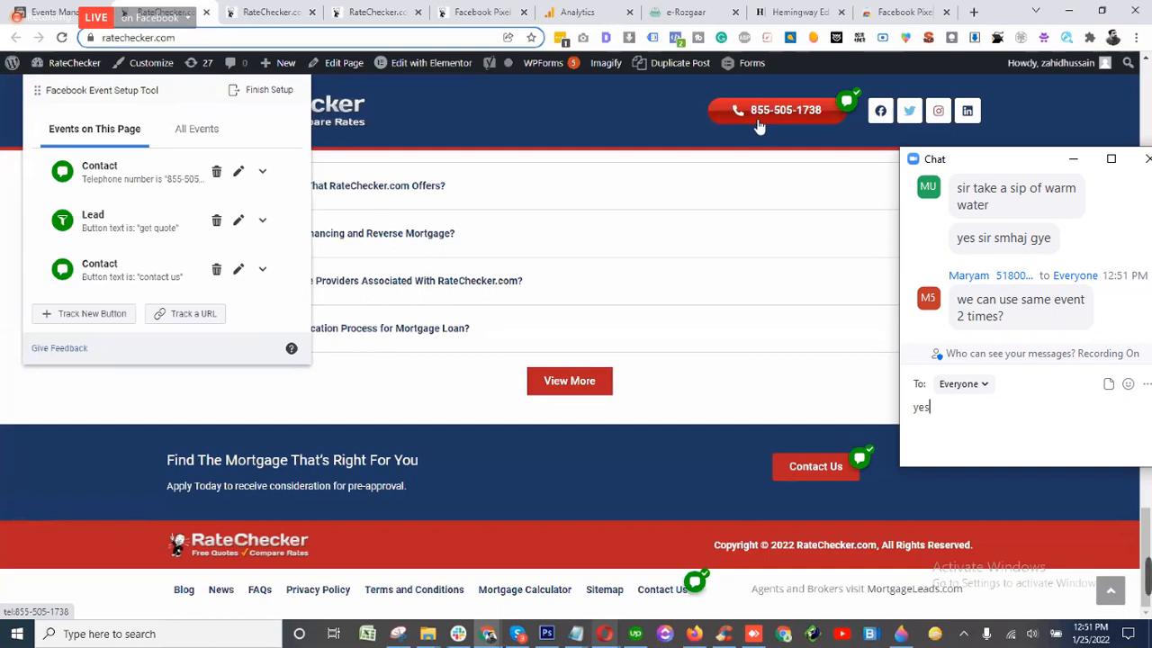
{"action": "key", "text": "Return"}
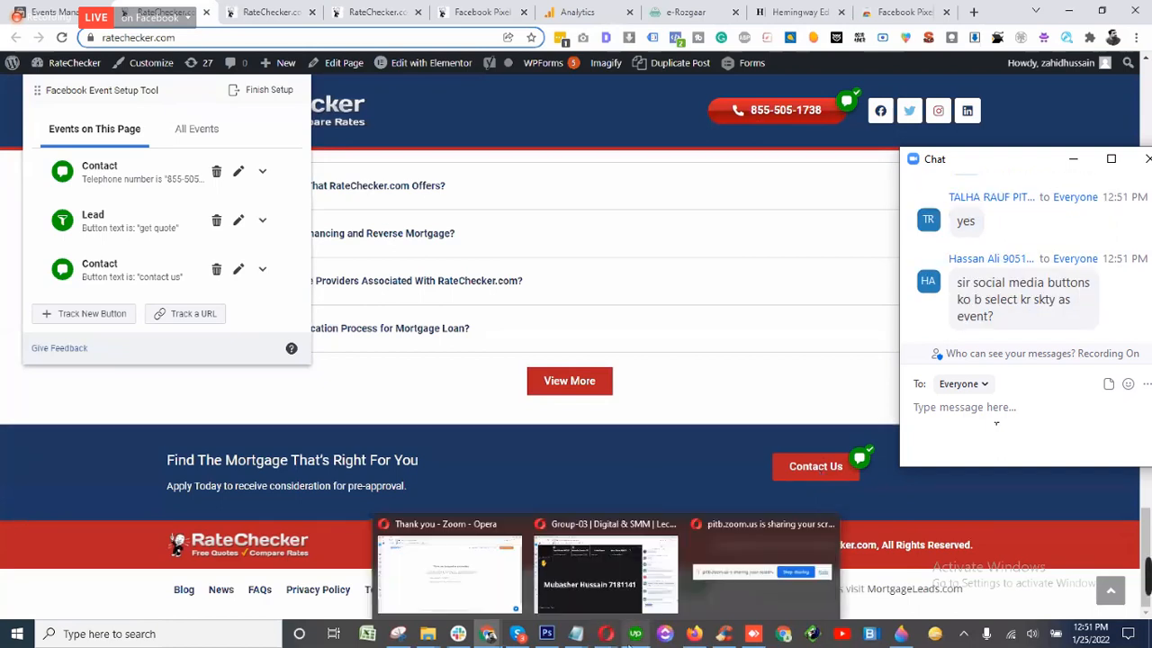
{"action": "left_click", "coordinate": [605, 576]}
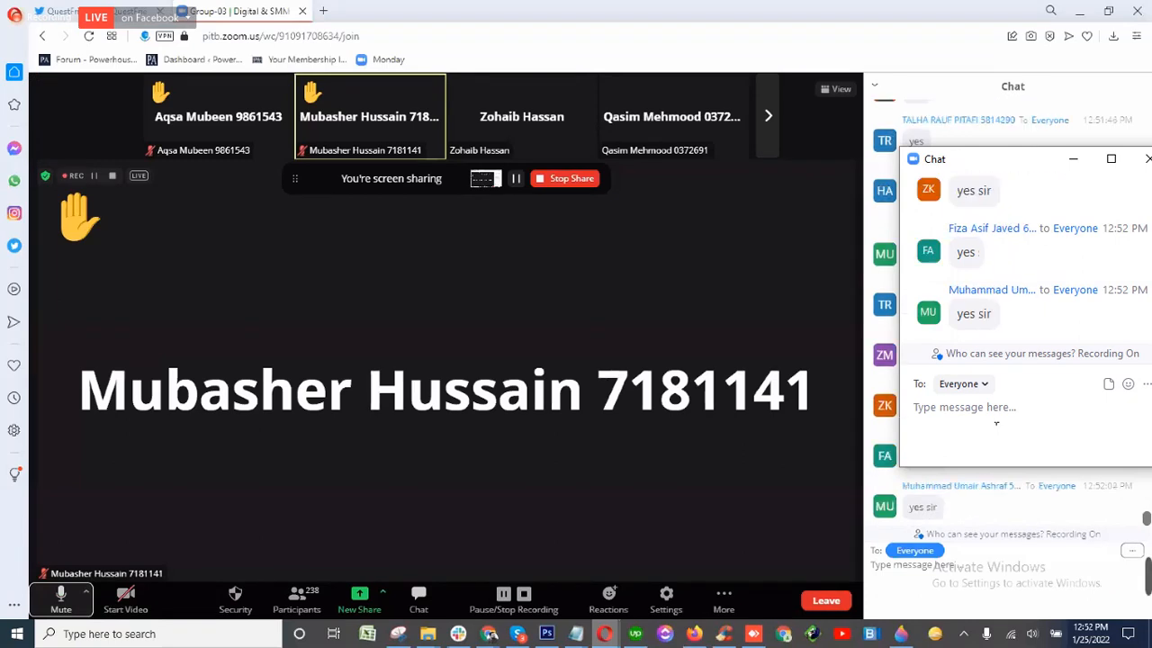
{"action": "left_click", "coordinate": [1081, 12]}
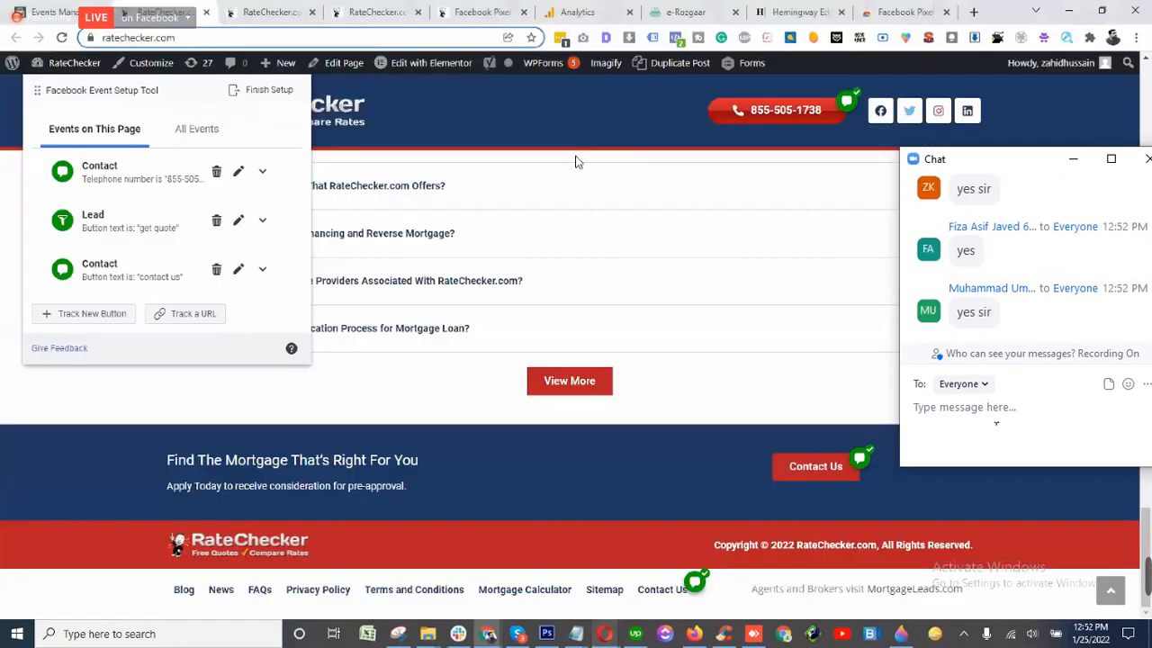
- Switch to the Hemingway Editor page and clear the existing notes about the Chrome extension and Facebook Pixel
{"action": "left_click", "coordinate": [770, 11]}
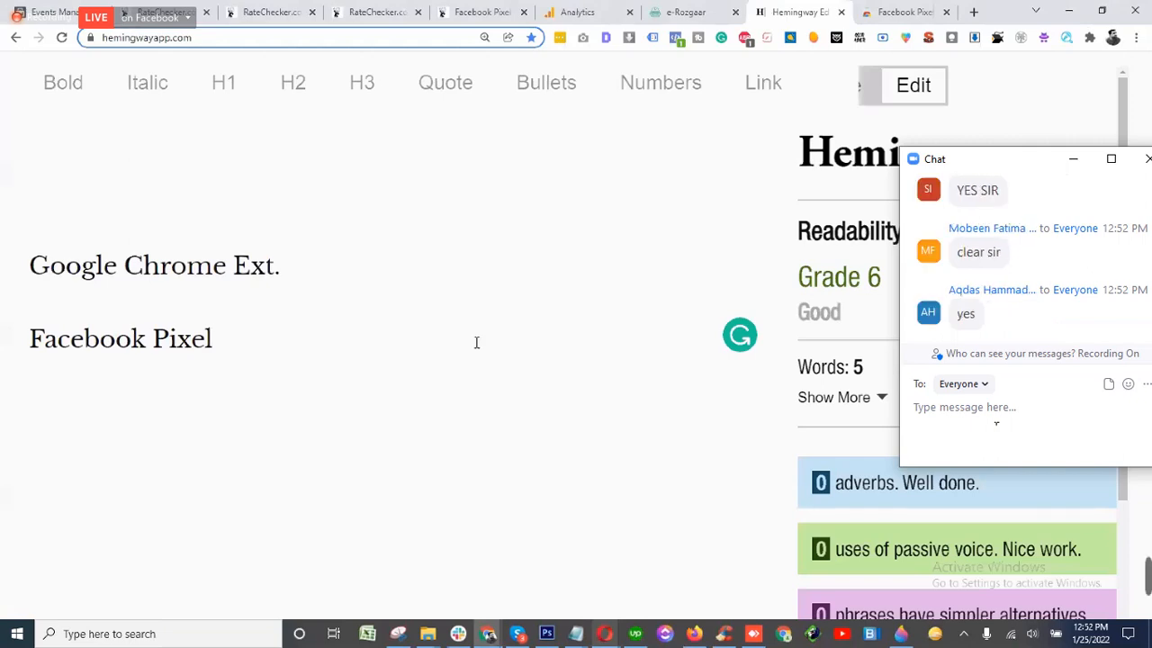
{"action": "key", "text": "Return"}
{"action": "key", "text": "Return"}
{"action": "key", "text": "Return"}
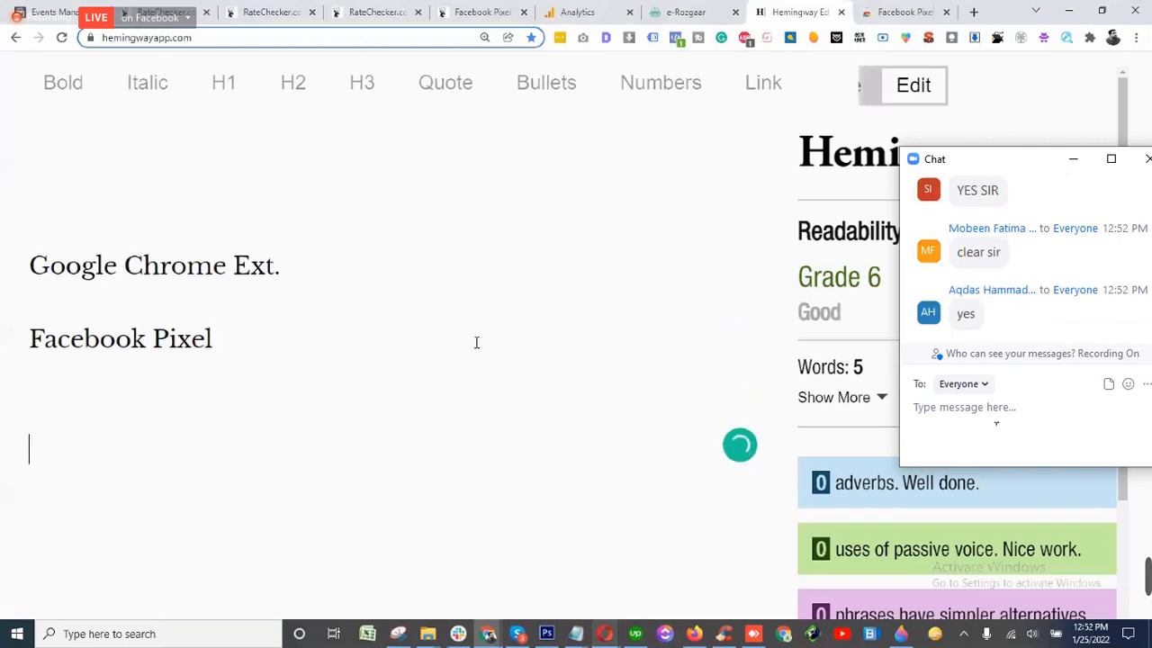
{"action": "left_click_drag", "start_coordinate": [54, 421], "coordinate": [20, 243]}
{"action": "key", "text": "BackSpace"}
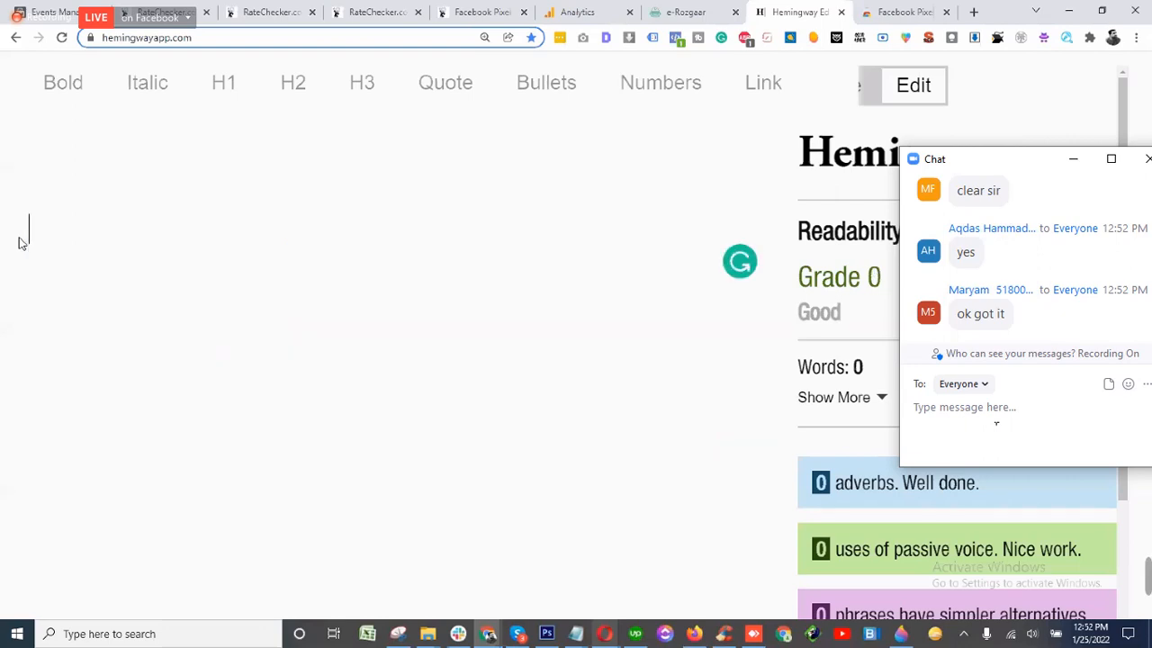
- Write the first line of the notes as: Phone Number ...... click..... "Contact"
{"action": "type", "text": "Phone"}
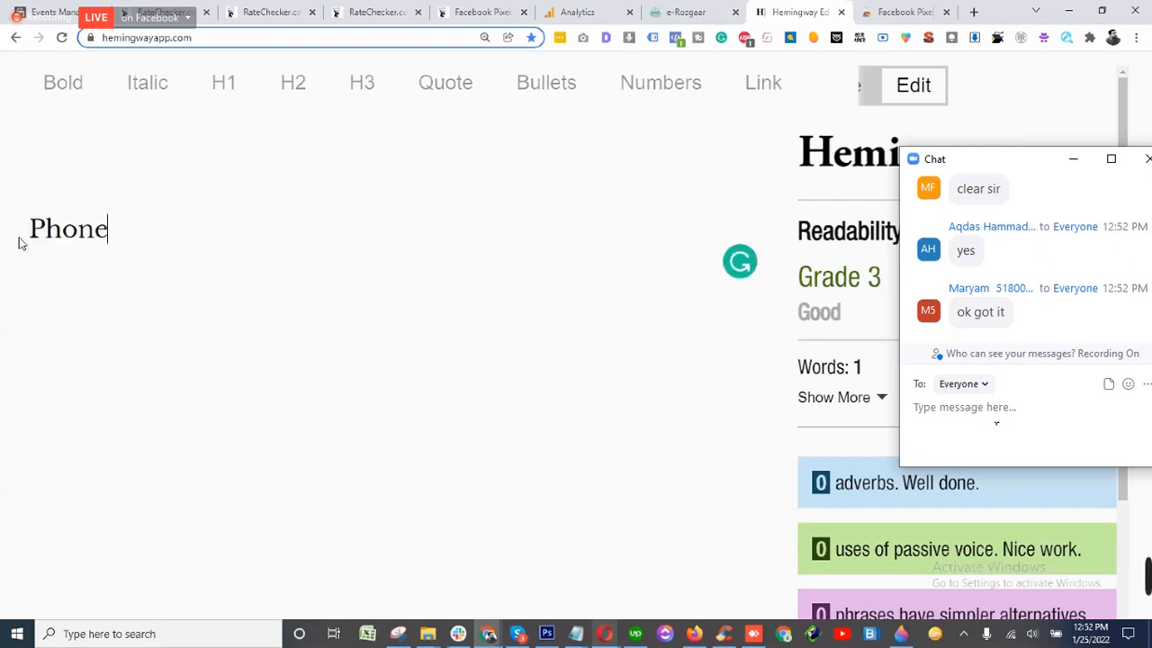
{"action": "type", "text": " Number ...... "}
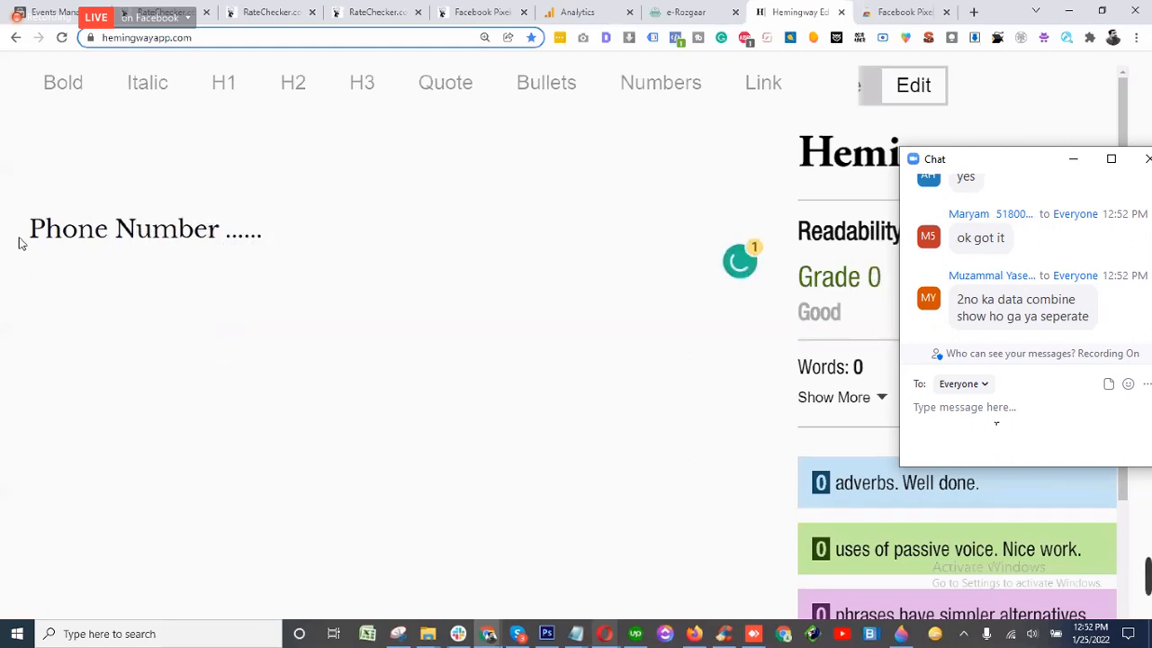
{"action": "type", "text": "click....."}
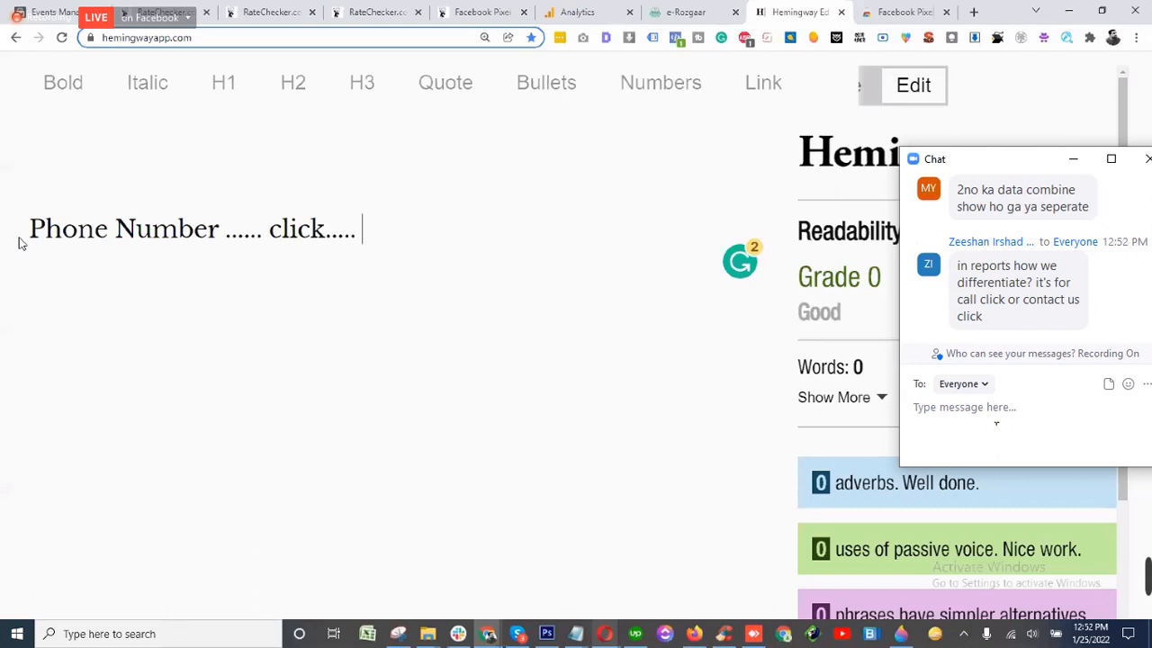
{"action": "type", "text": "C"}
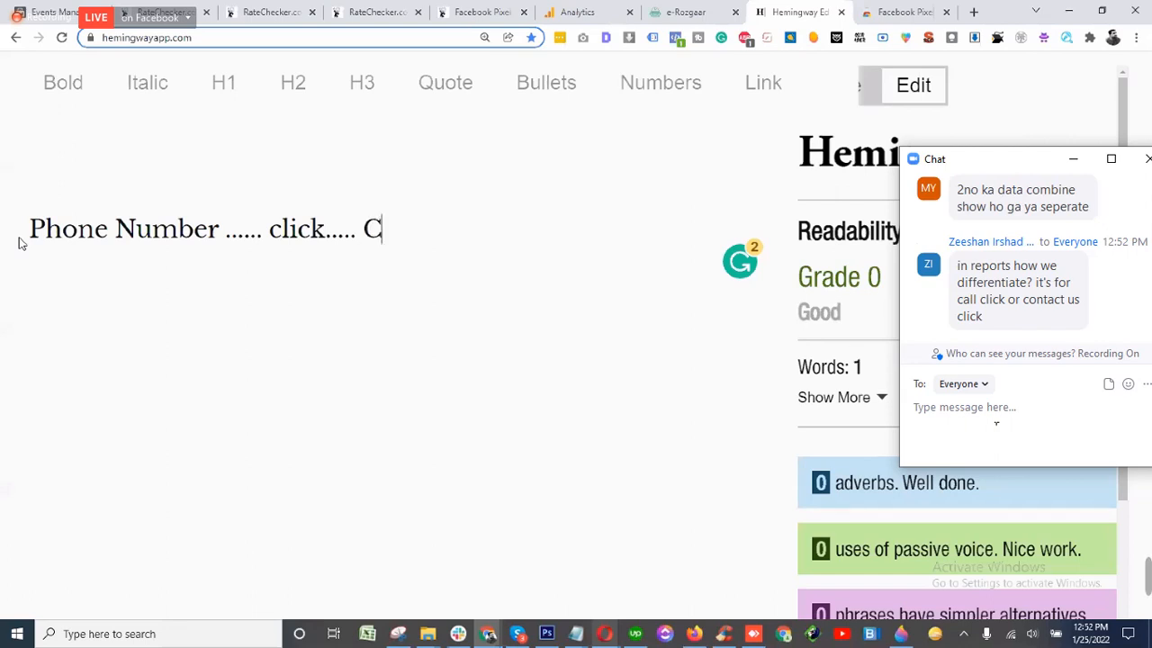
{"action": "type", "text": "ontact\""}
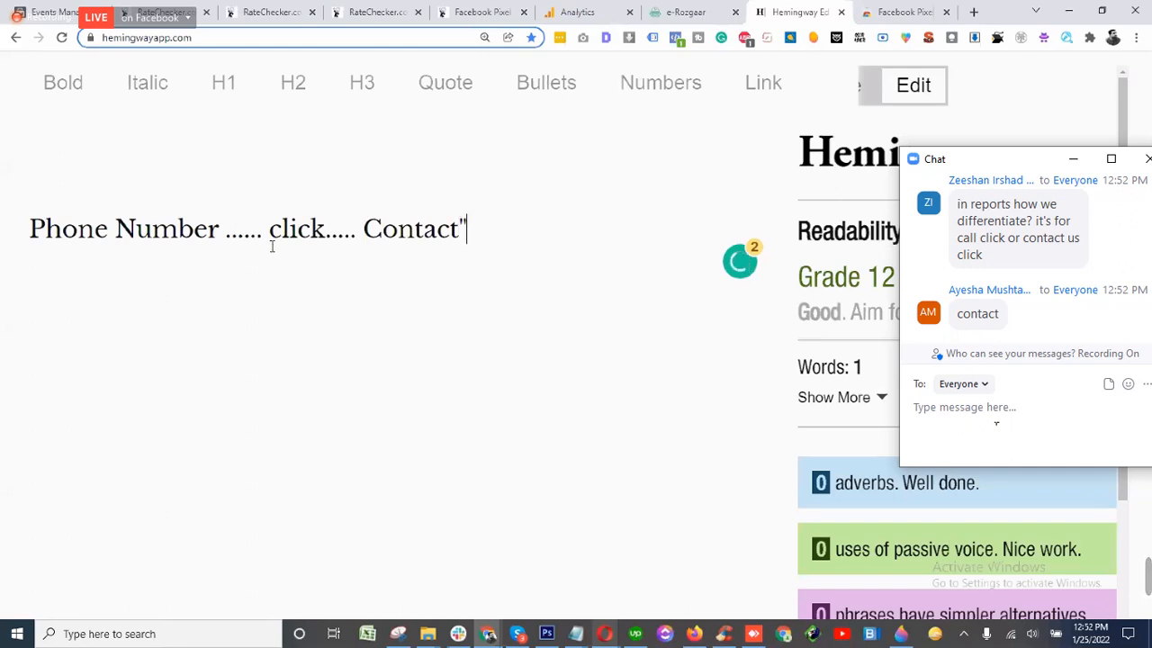
{"action": "left_click", "coordinate": [361, 232]}
{"action": "type", "text": "\""}
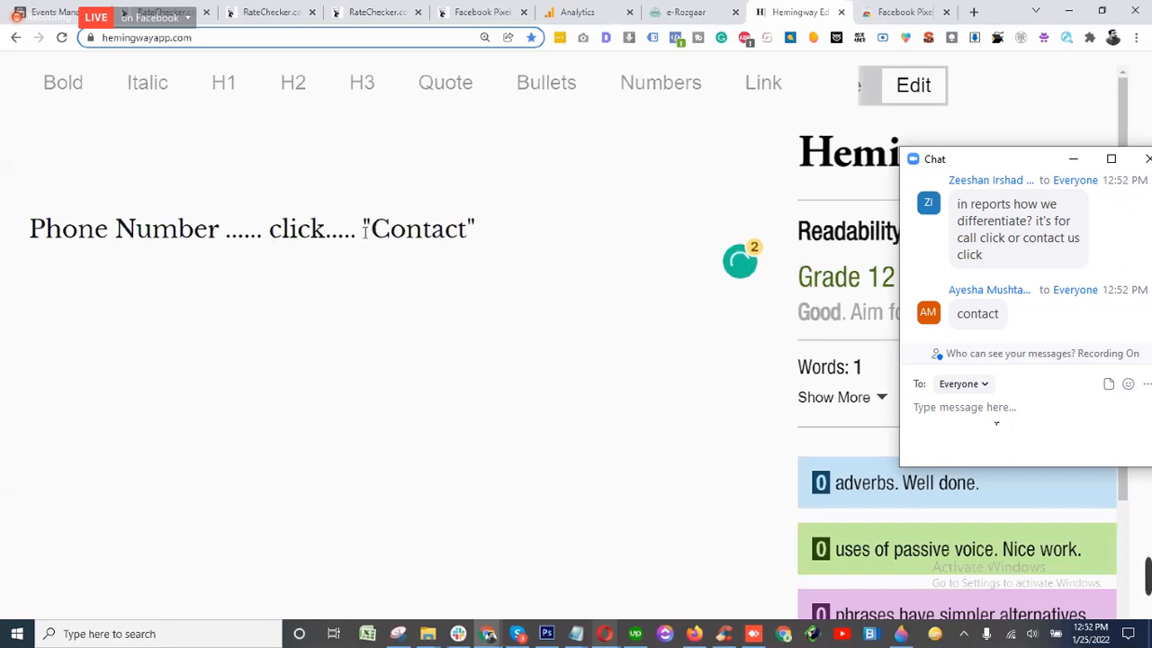
- Add a second line below it reading: Contact Us...... click..... "Contact"
{"action": "left_click", "coordinate": [491, 213]}
{"action": "key", "text": "Return"}
{"action": "type", "text": "Cont"}
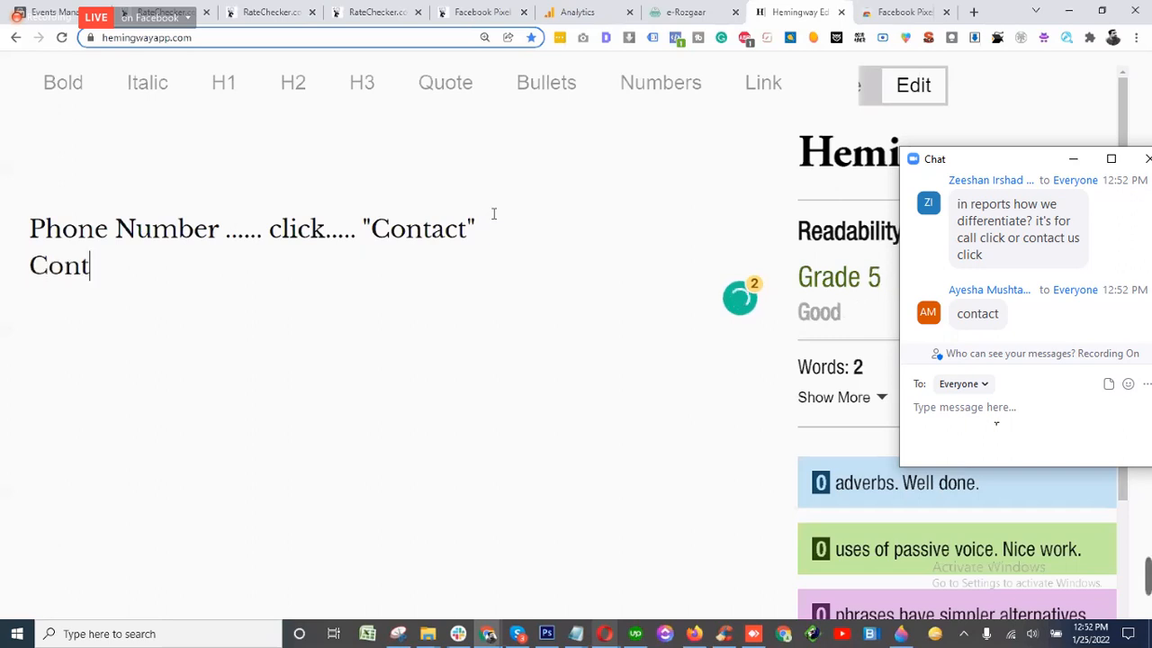
{"action": "type", "text": "act Us.."}
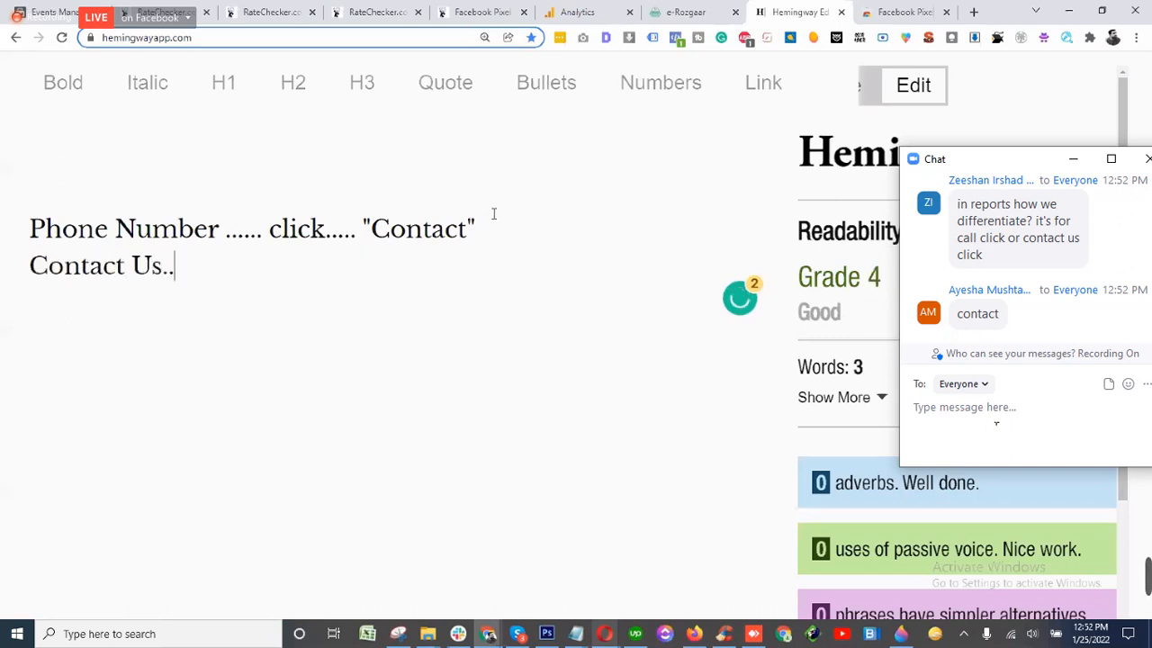
{"action": "type", "text": ".... clic"}
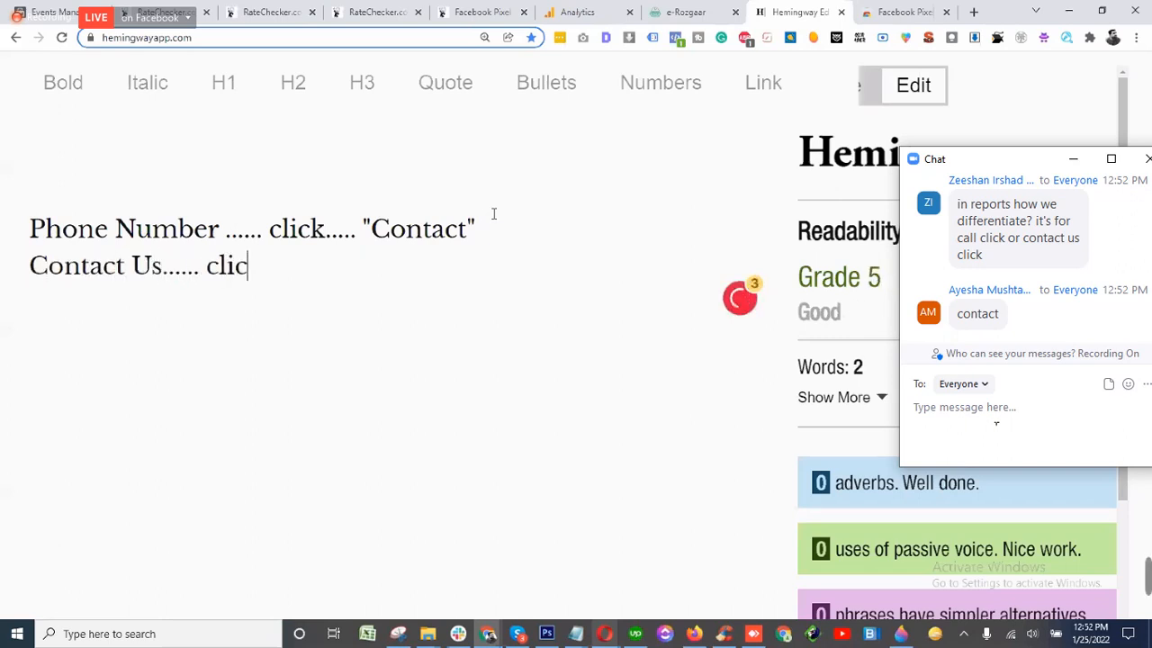
{"action": "type", "text": "k....."}
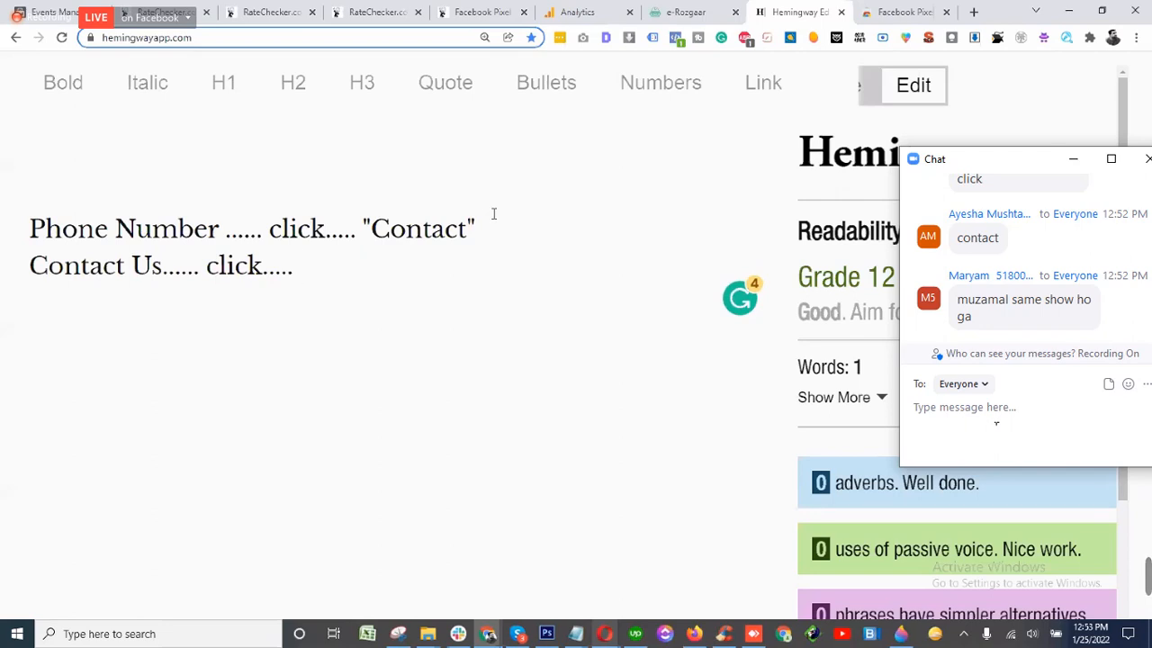
{"action": "type", "text": "\"Contact\""}
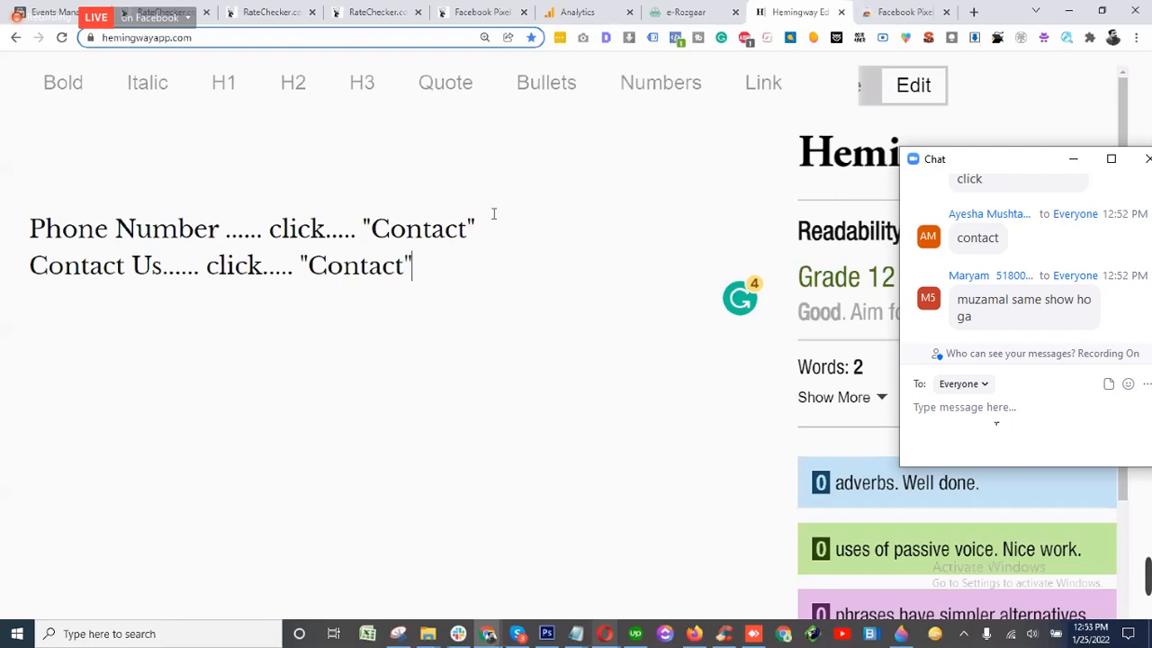
- Highlight the click source and the "Contact" event name in each line to compare the two tracked buttons
{"action": "left_click_drag", "start_coordinate": [32, 217], "coordinate": [324, 230]}
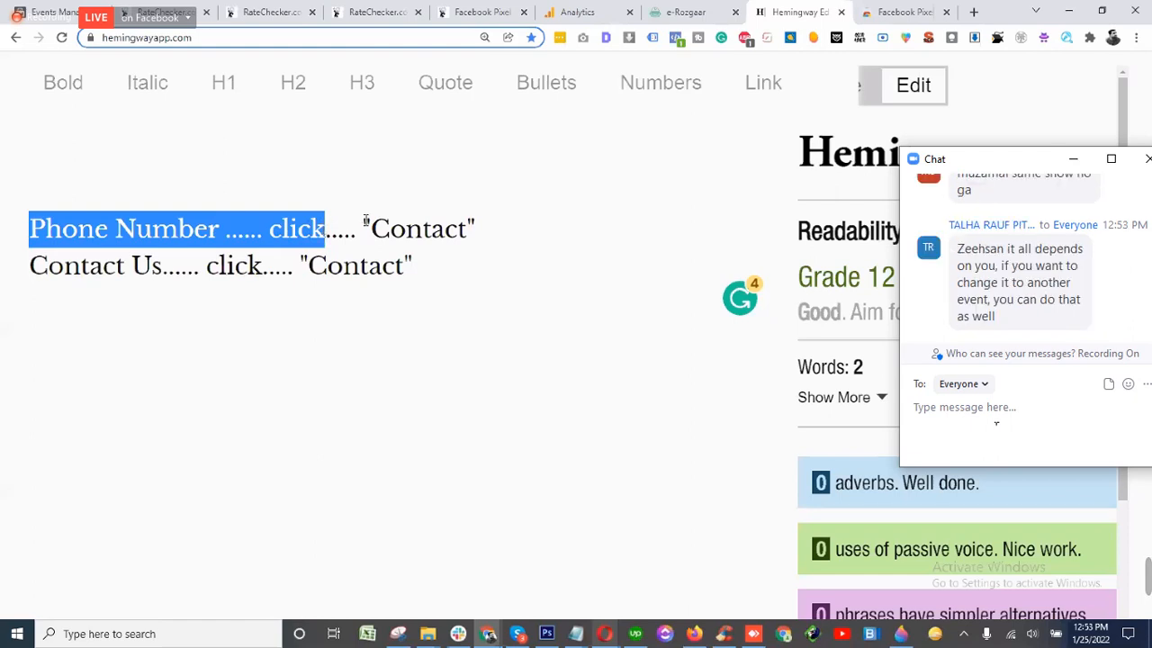
{"action": "left_click", "coordinate": [367, 220]}
{"action": "left_click_drag", "start_coordinate": [368, 221], "coordinate": [484, 214]}
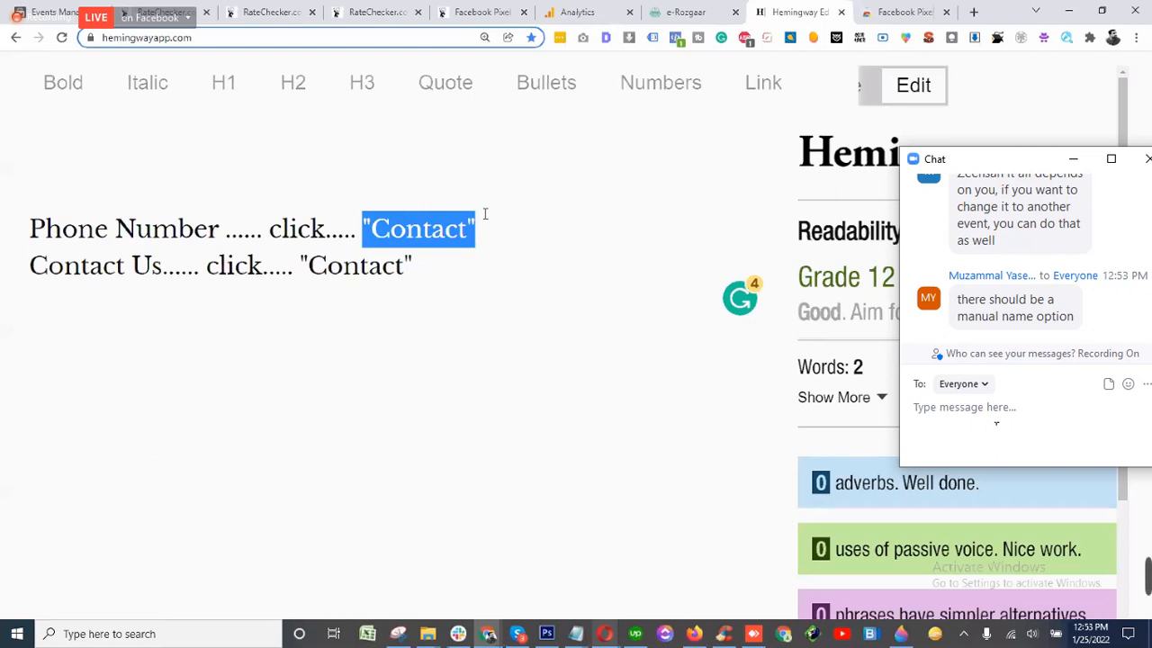
{"action": "left_click_drag", "start_coordinate": [478, 224], "coordinate": [368, 225]}
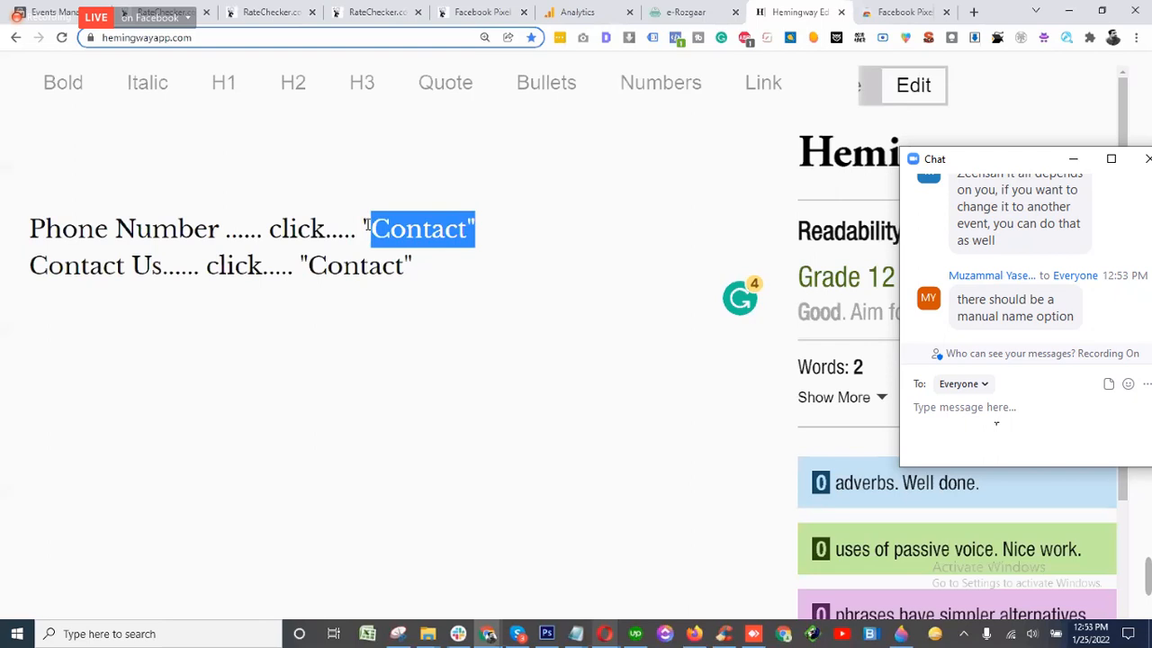
{"action": "left_click", "coordinate": [33, 265]}
{"action": "left_click_drag", "start_coordinate": [33, 265], "coordinate": [260, 258]}
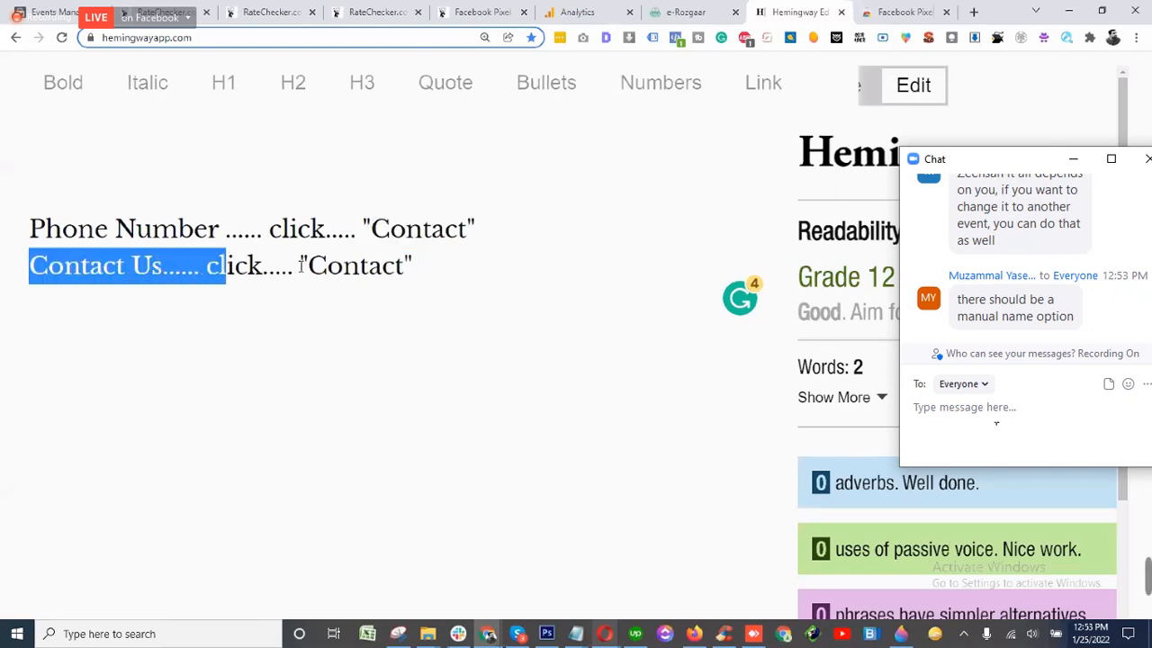
{"action": "left_click", "coordinate": [300, 265]}
{"action": "left_click_drag", "start_coordinate": [301, 266], "coordinate": [419, 259]}
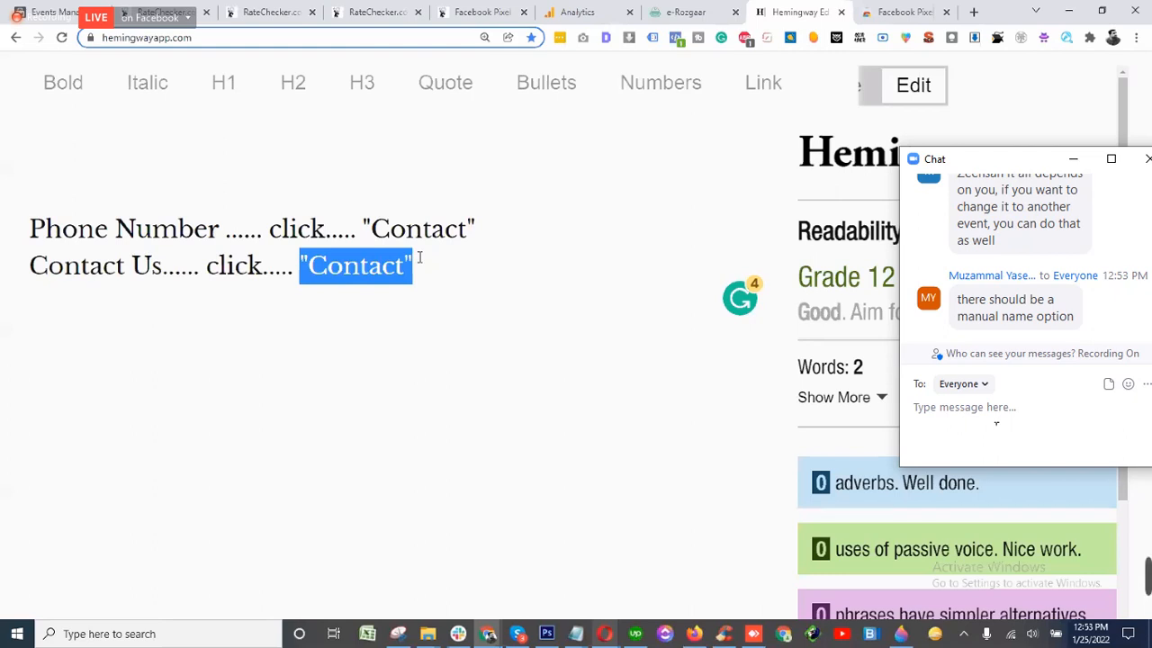
{"action": "left_click", "coordinate": [117, 227]}
{"action": "left_click", "coordinate": [125, 265]}
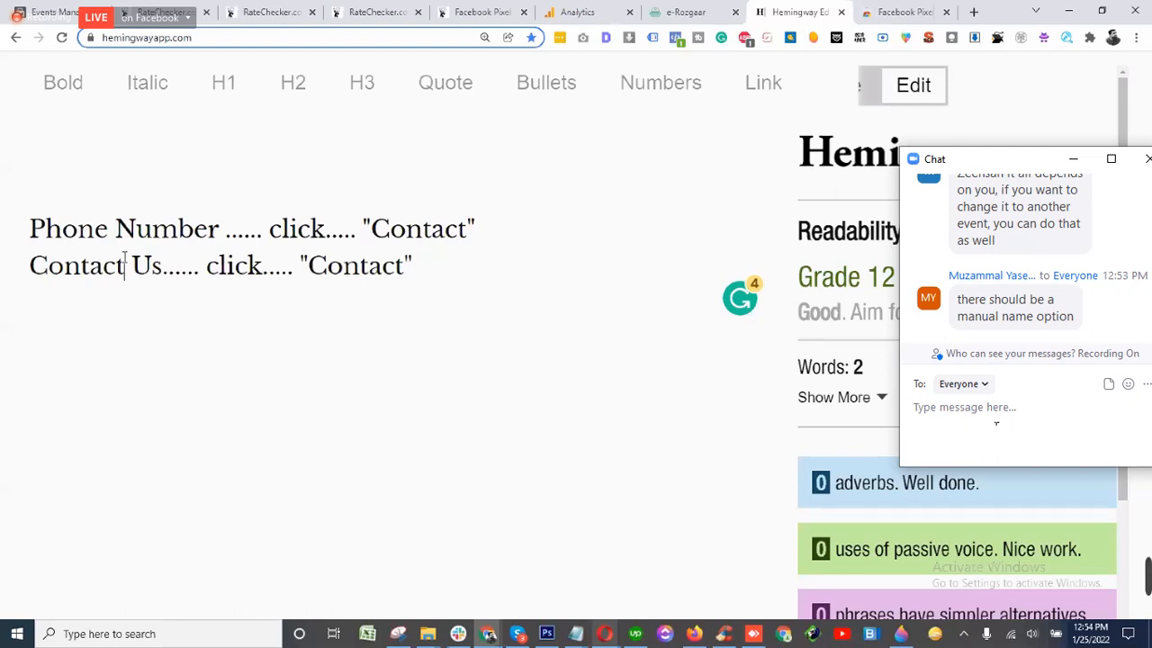
- Switch to the Zoom meeting window to read the participants' chat replies
{"action": "mouse_move", "coordinate": [605, 630]}
{"action": "left_click", "coordinate": [605, 585]}
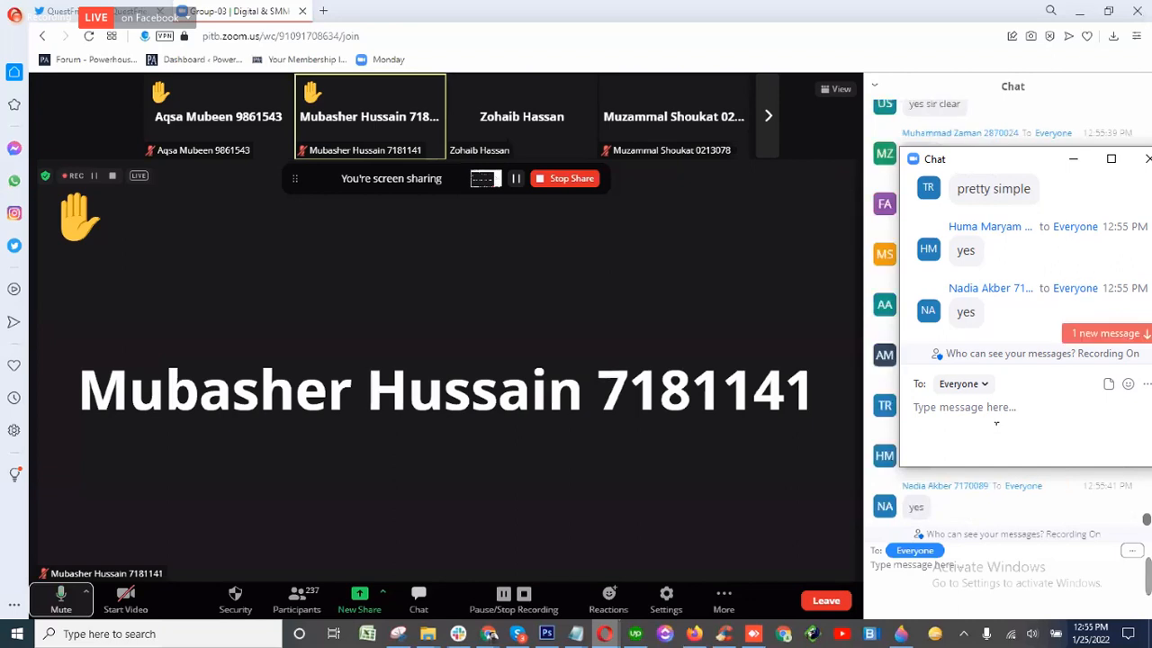
- Send everyone the chat question "sir manulay code py ye ksy krin gy events manager?" and return to the RateChecker page with the Event Setup Tool
{"action": "type", "text": "sir manulay code py ye ksy krin gy events manager?"}
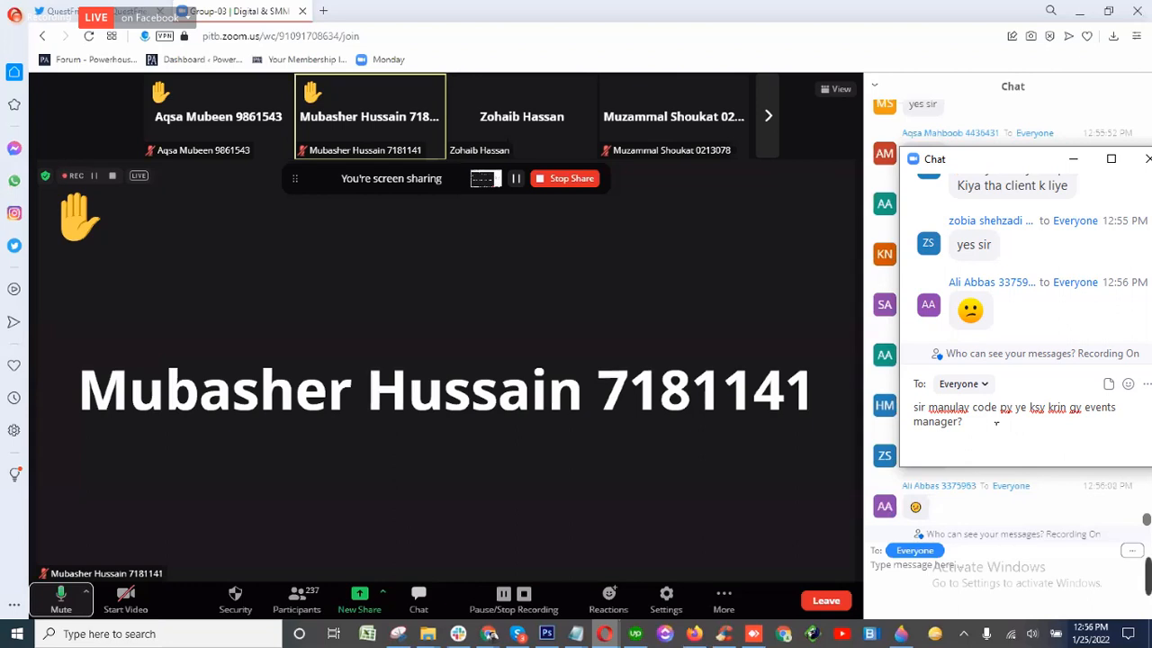
{"action": "left_click", "coordinate": [1088, 12]}
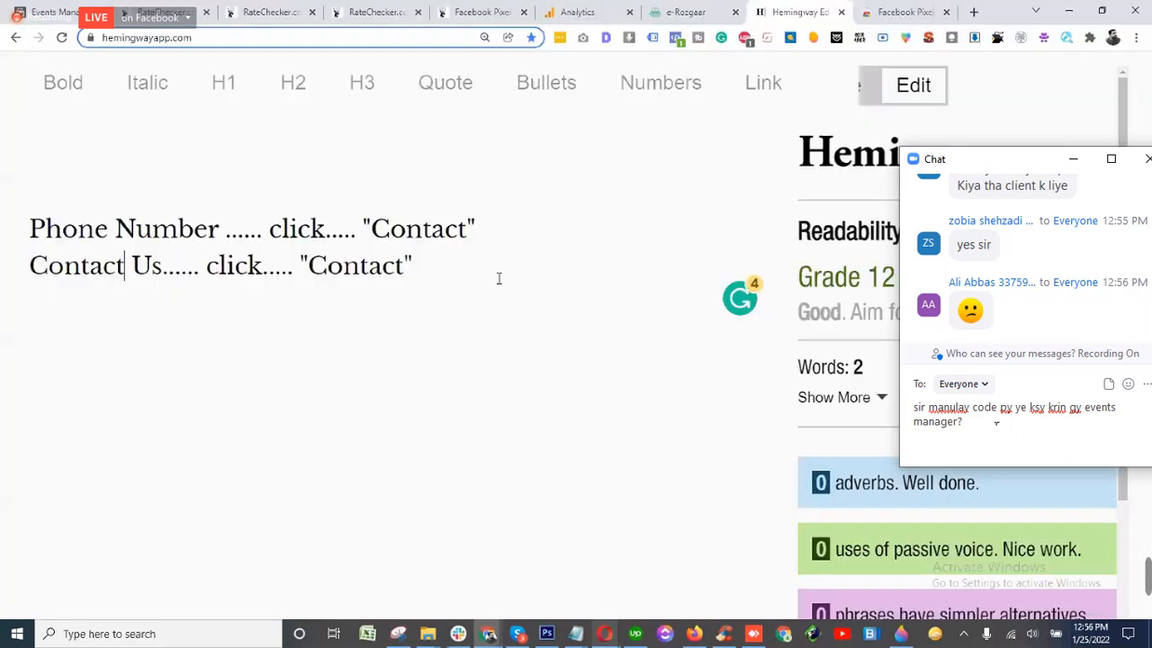
{"action": "left_click", "coordinate": [72, 7]}
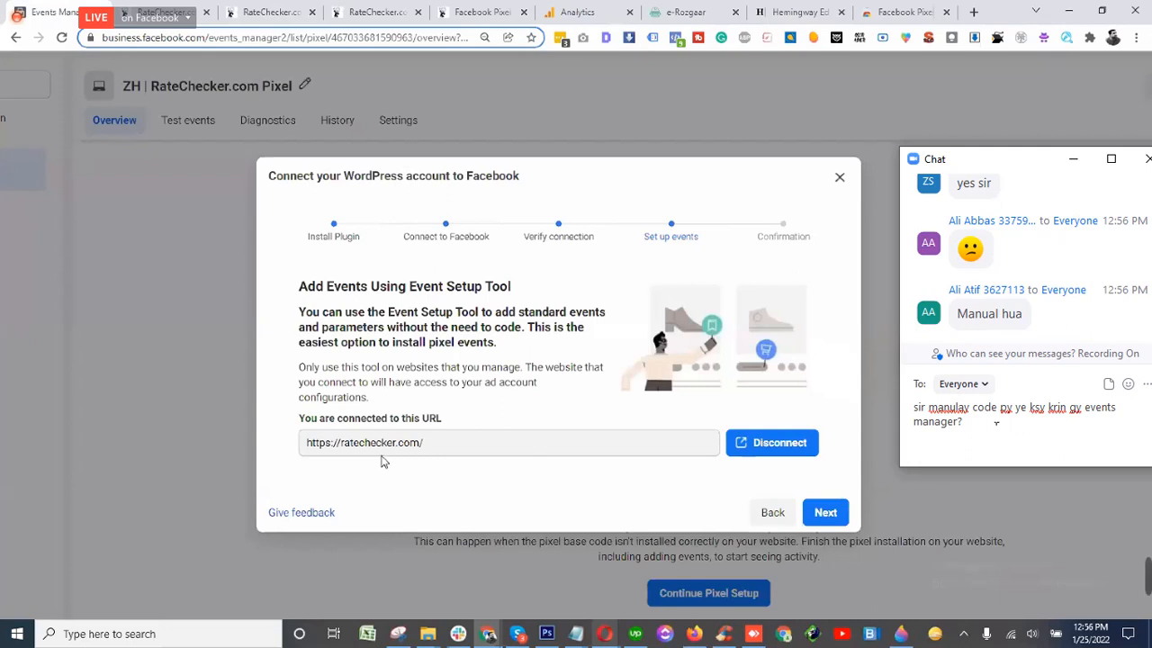
{"action": "left_click", "coordinate": [184, 7]}
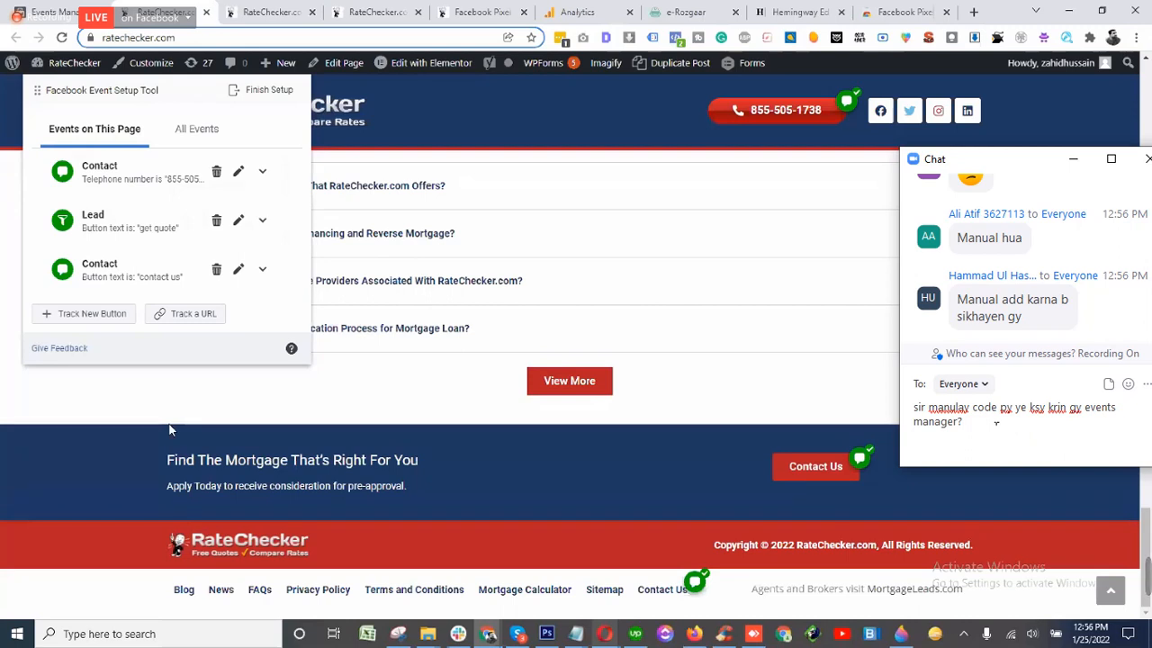
{"action": "key", "text": "Return"}
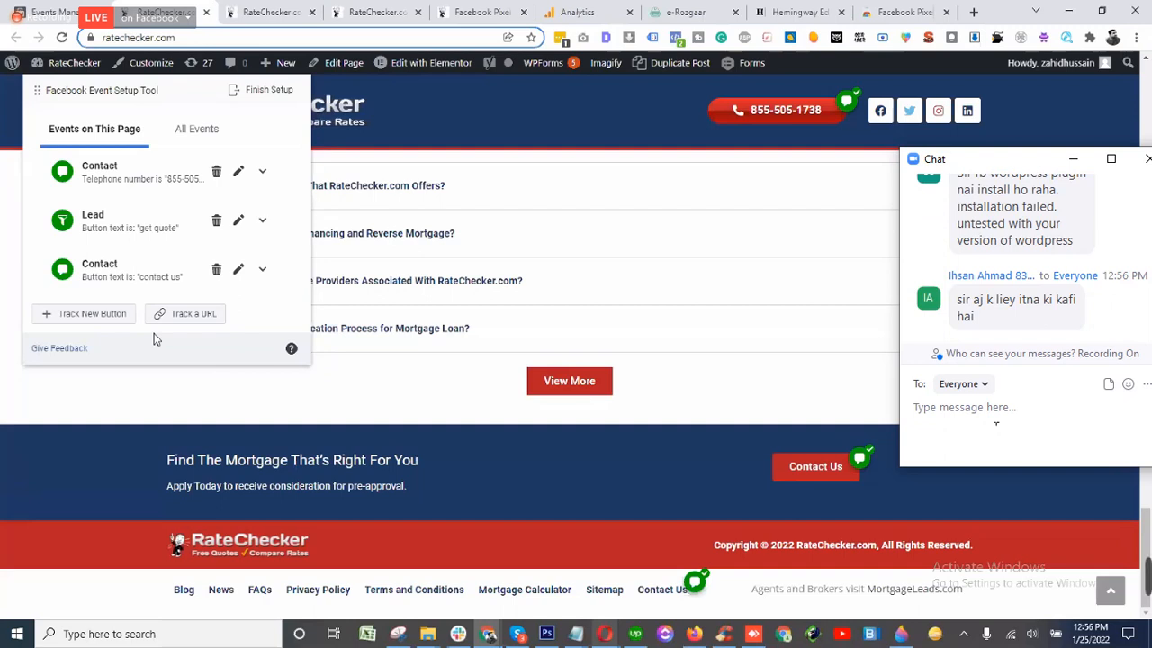
- Finish the event setup with the two Contact events and the Lead event, rating the Event Setup Tool as helpful
{"action": "left_click", "coordinate": [282, 101]}
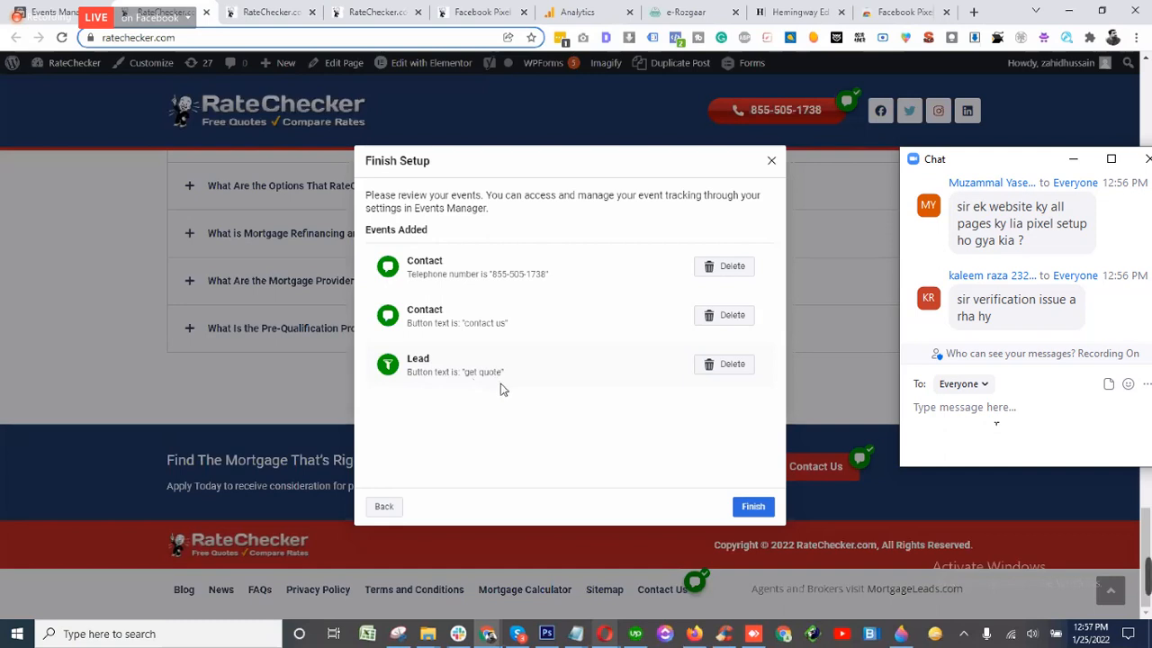
{"action": "left_click", "coordinate": [753, 510]}
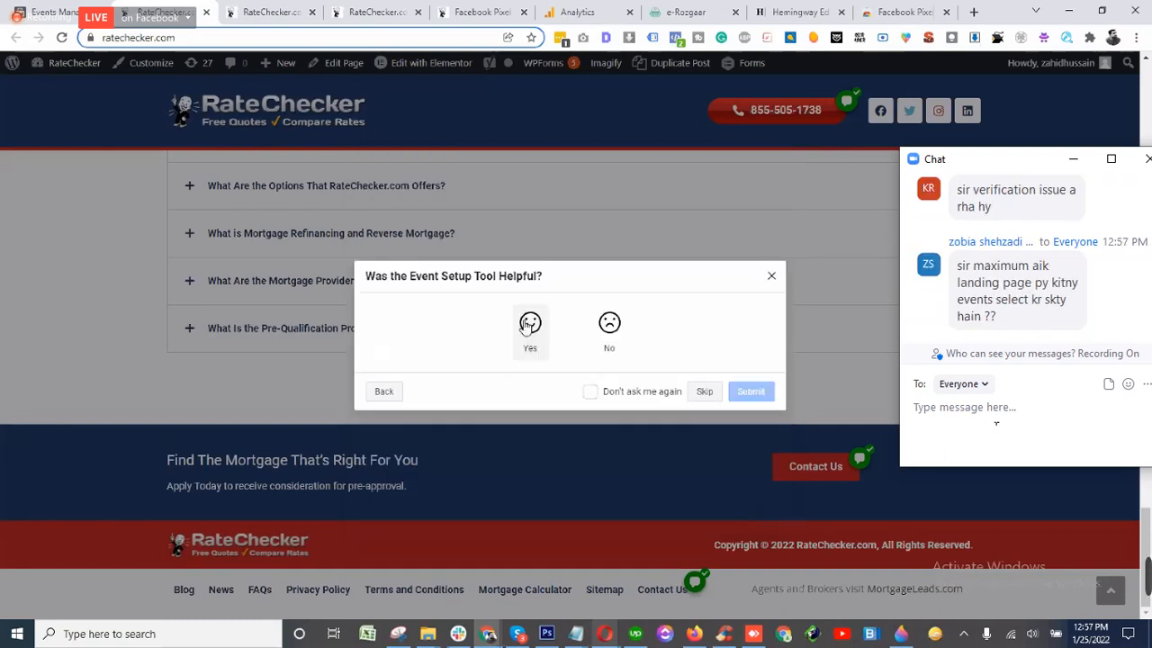
{"action": "left_click", "coordinate": [529, 321]}
{"action": "left_click", "coordinate": [749, 438]}
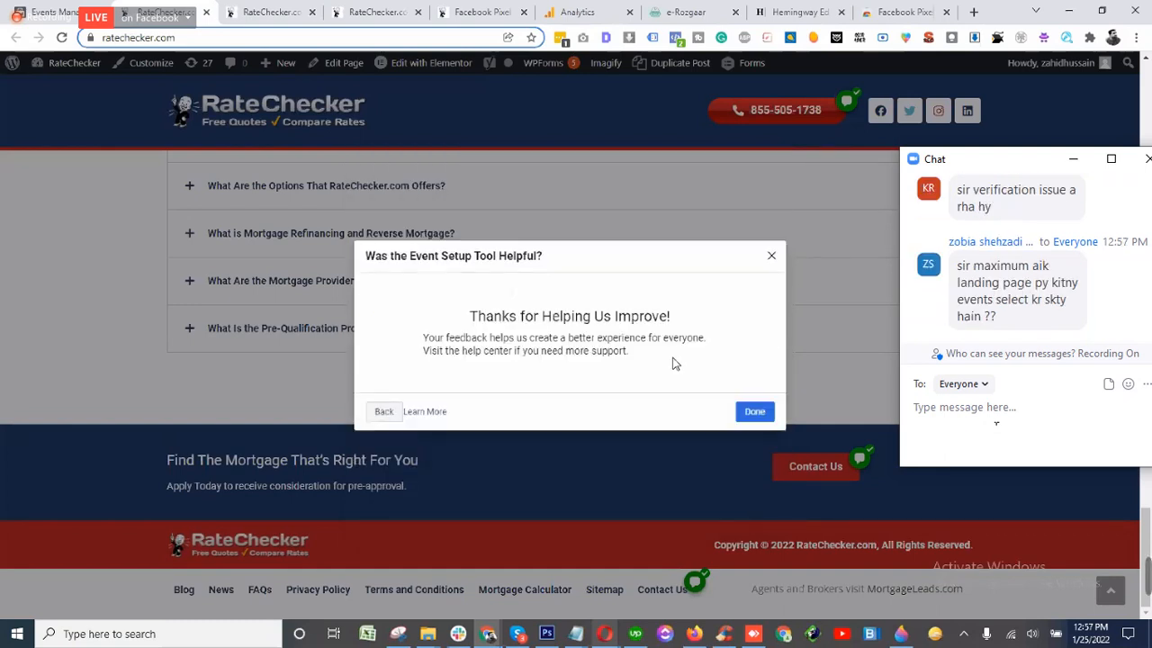
{"action": "left_click", "coordinate": [754, 411]}
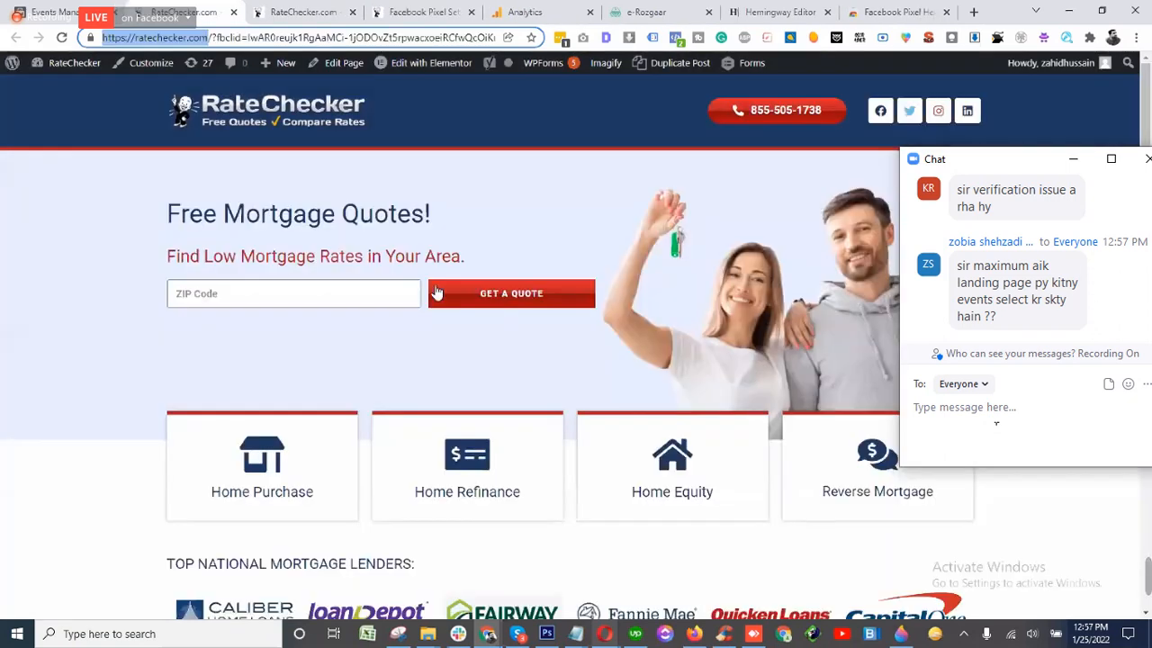
- Complete the WordPress-to-Facebook connection wizard in Events Manager through its confirmation stage
{"action": "left_click", "coordinate": [54, 12]}
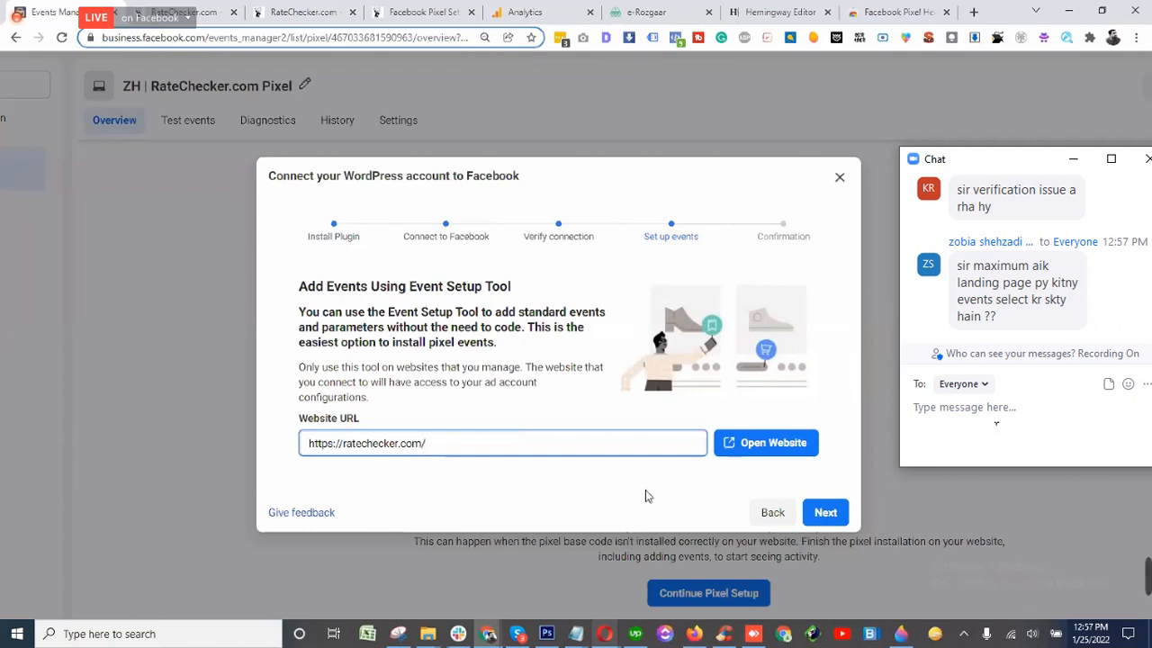
{"action": "left_click", "coordinate": [825, 513]}
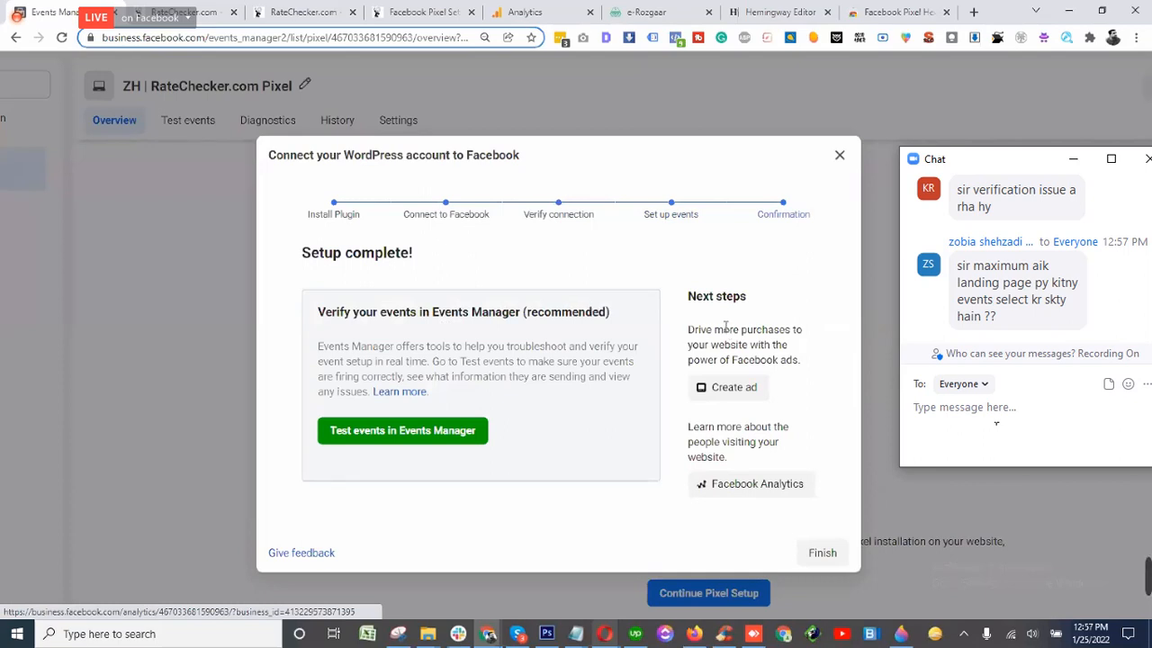
{"action": "scroll", "coordinate": [833, 471], "scroll_direction": "down", "scroll_amount": 1}
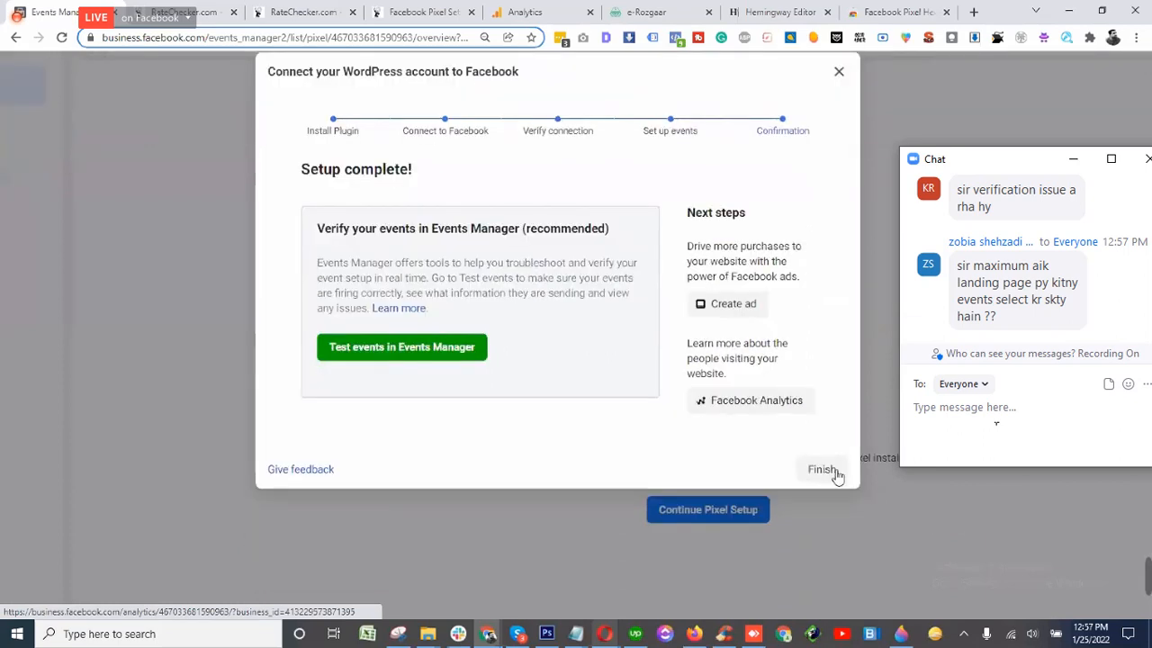
{"action": "left_click", "coordinate": [823, 471]}
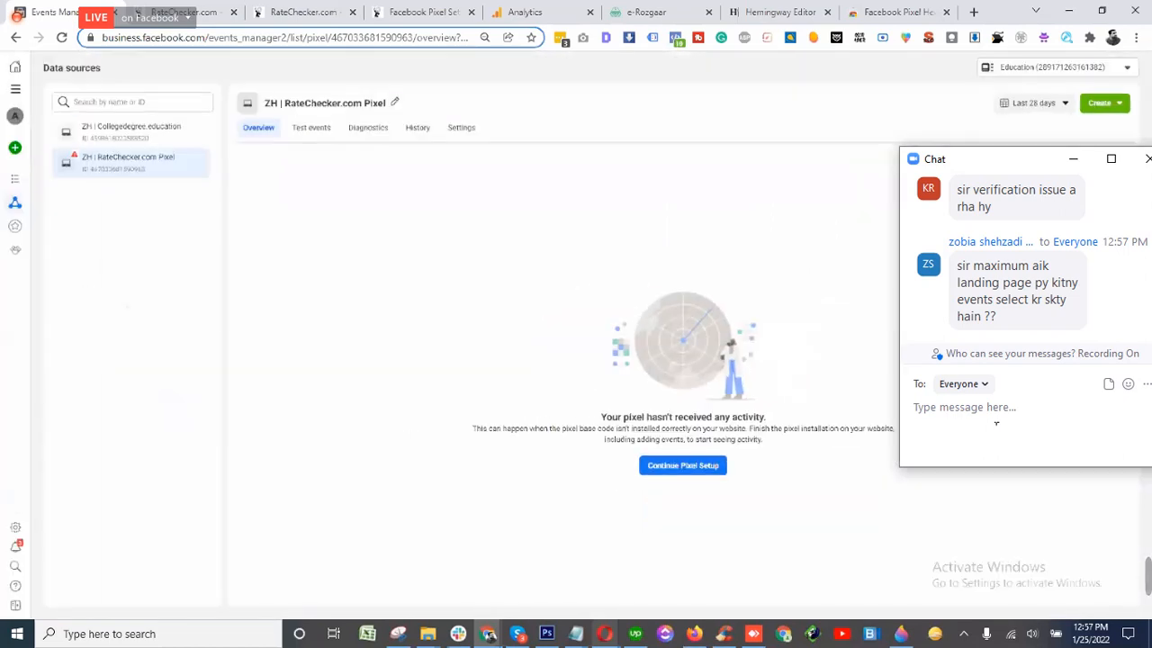
- Reload the RateChecker pixel overview and send everyone the chat message "sir very very thankful for this amazing pixel setup"
{"action": "left_click", "coordinate": [62, 39]}
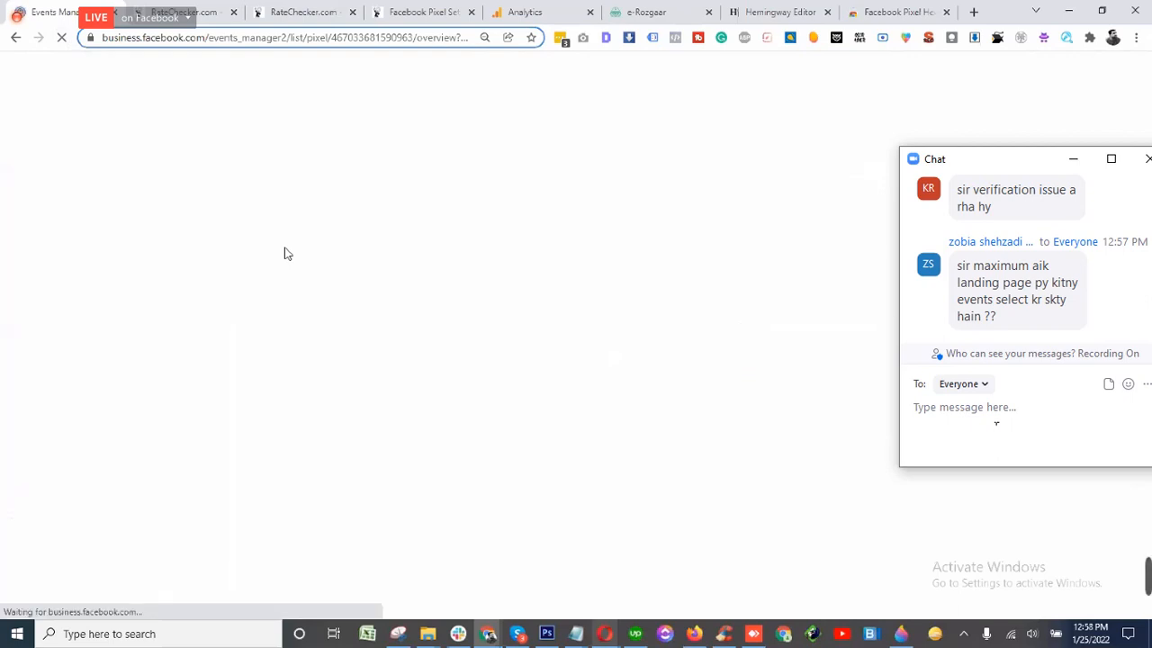
{"action": "type", "text": "sir ver"}
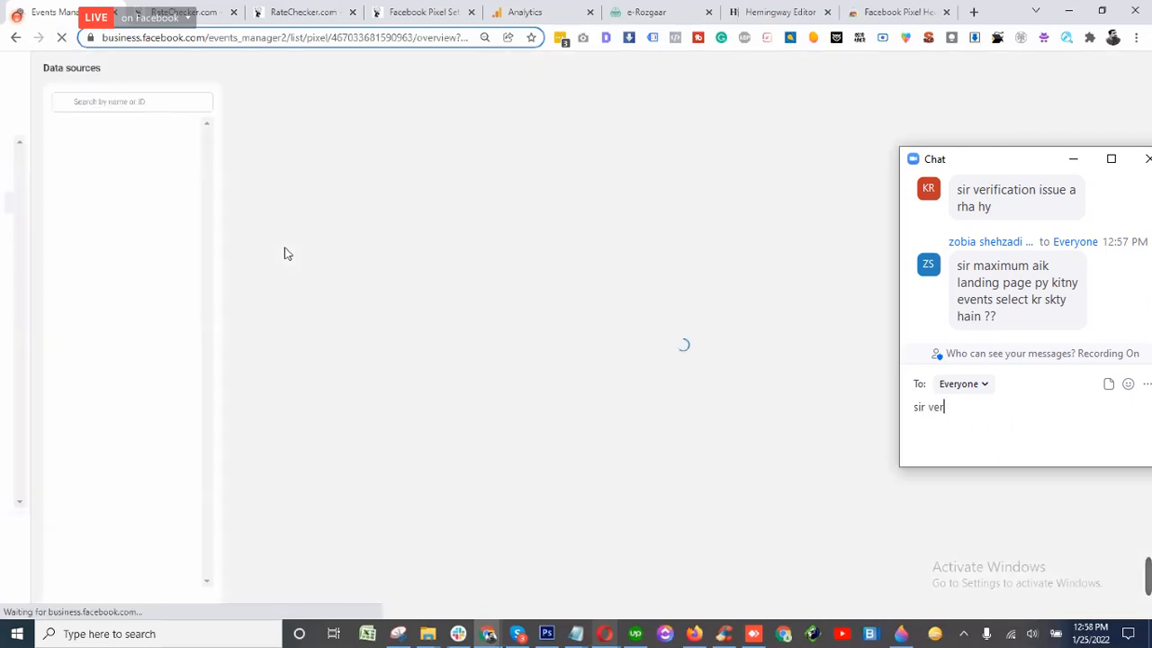
{"action": "type", "text": "y very tha"}
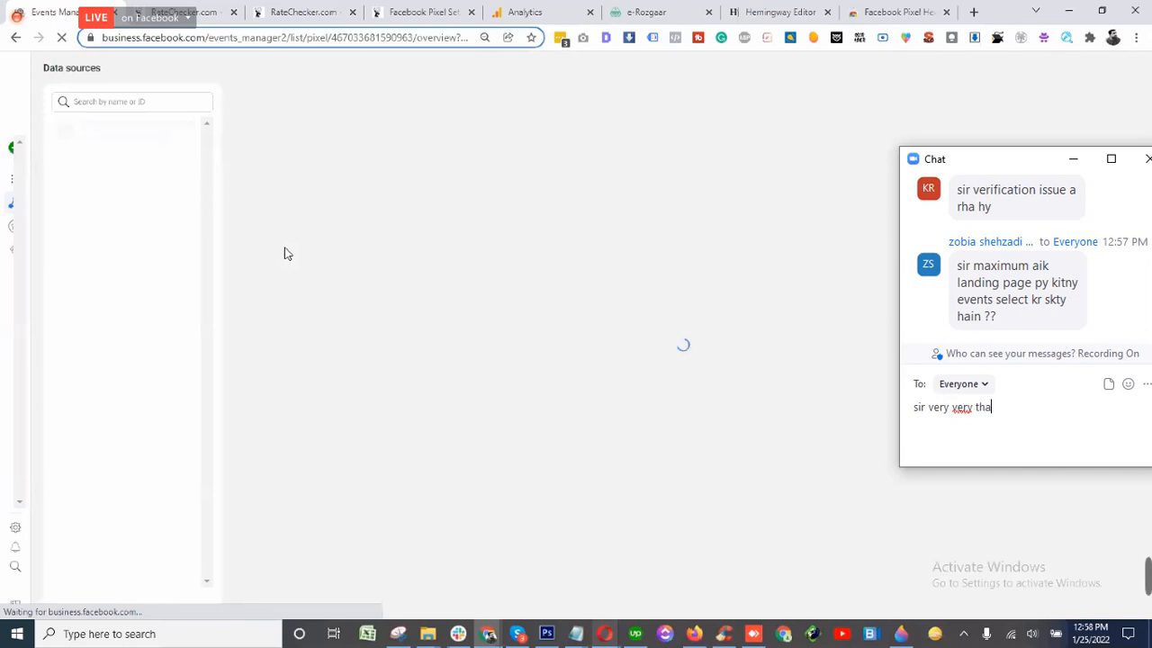
{"action": "type", "text": "nkful"}
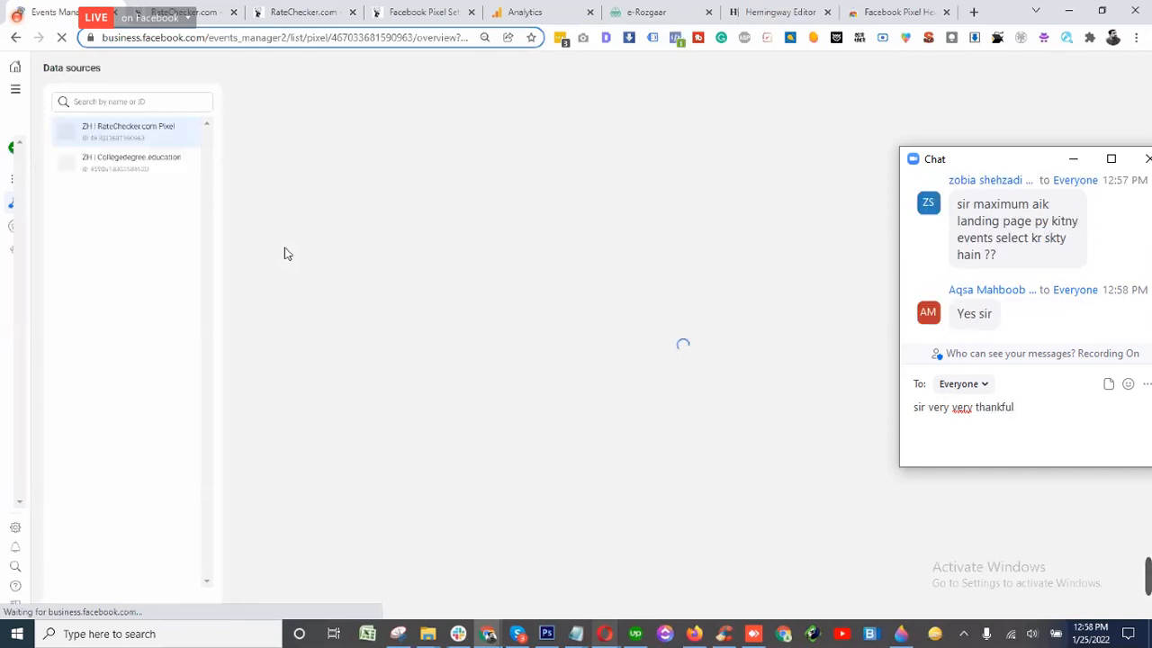
{"action": "type", "text": " for this"}
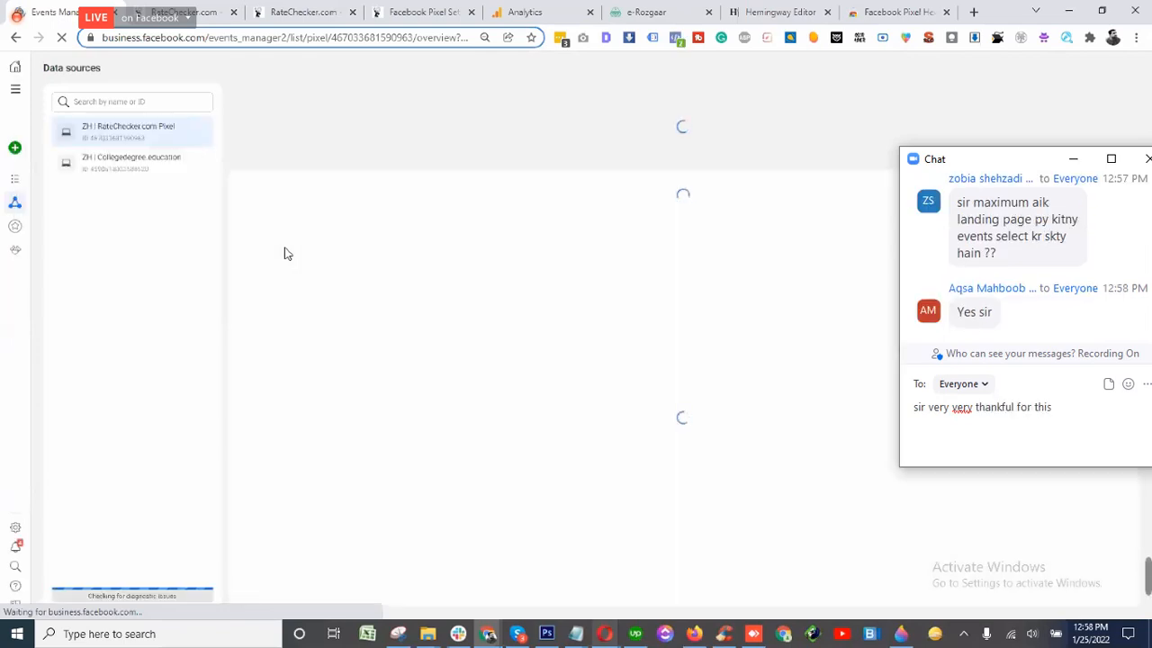
{"action": "type", "text": " amazing"}
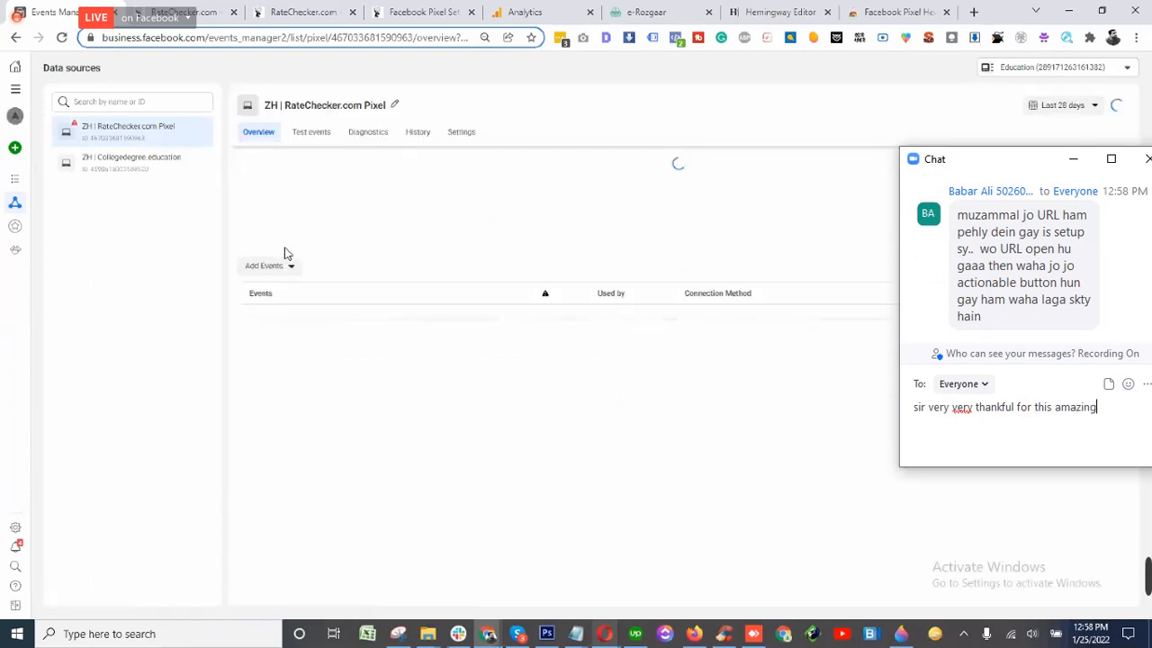
{"action": "type", "text": " pixel setup"}
{"action": "key", "text": "Return"}
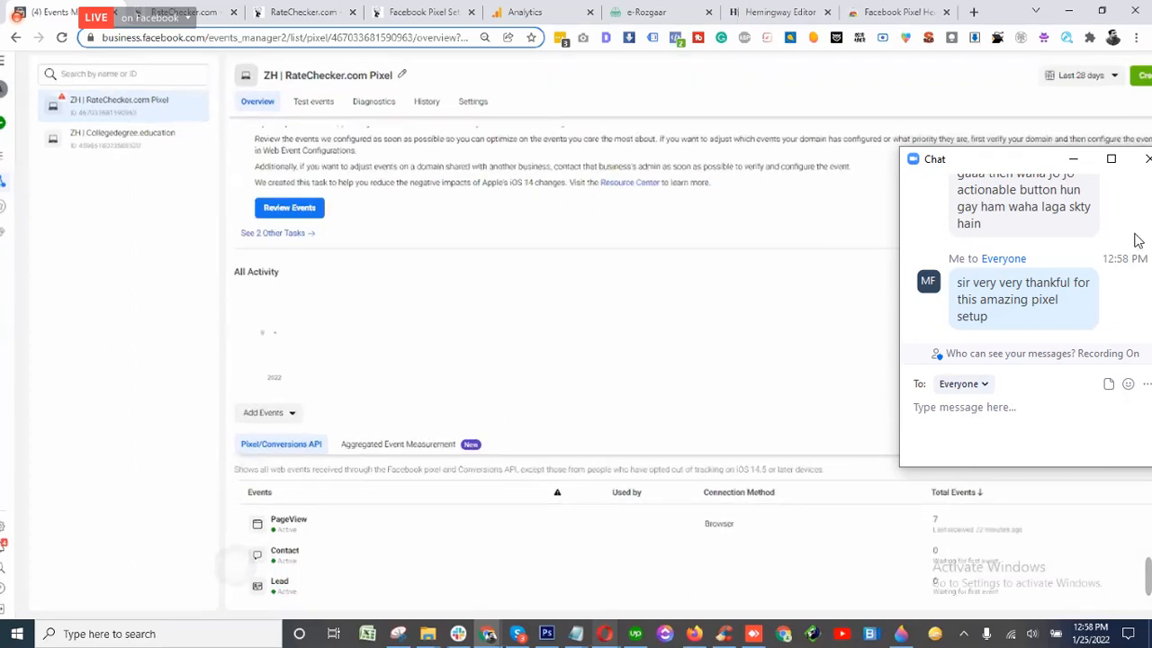
- Move the chat window fully into view and examine the total events for PageView, Contact and Lead in the pixel overview
{"action": "left_click_drag", "start_coordinate": [999, 166], "coordinate": [941, 148]}
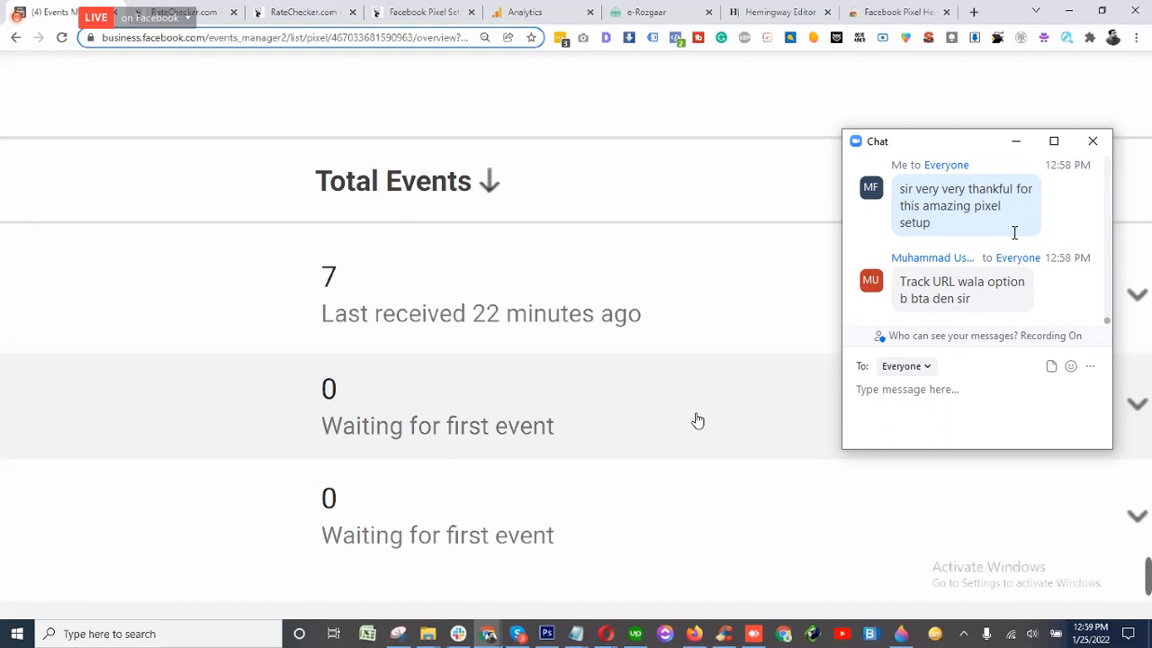
{"action": "scroll", "coordinate": [698, 421], "scroll_direction": "down", "scroll_amount": 5}
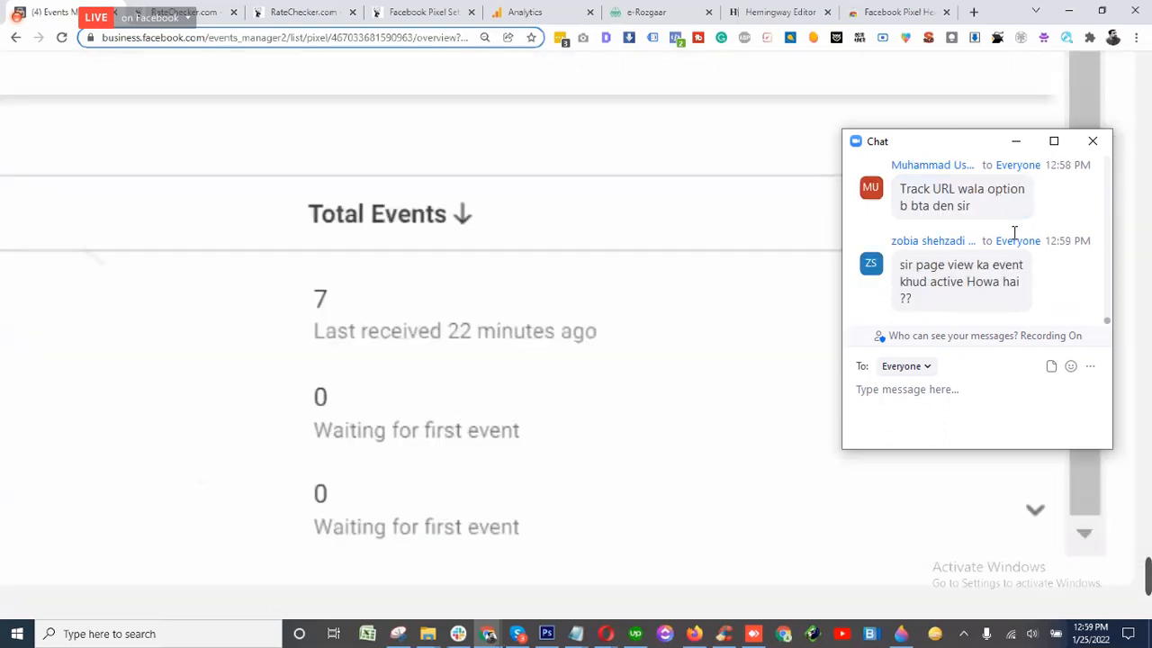
{"action": "scroll", "coordinate": [810, 220], "scroll_direction": "down", "scroll_amount": 3}
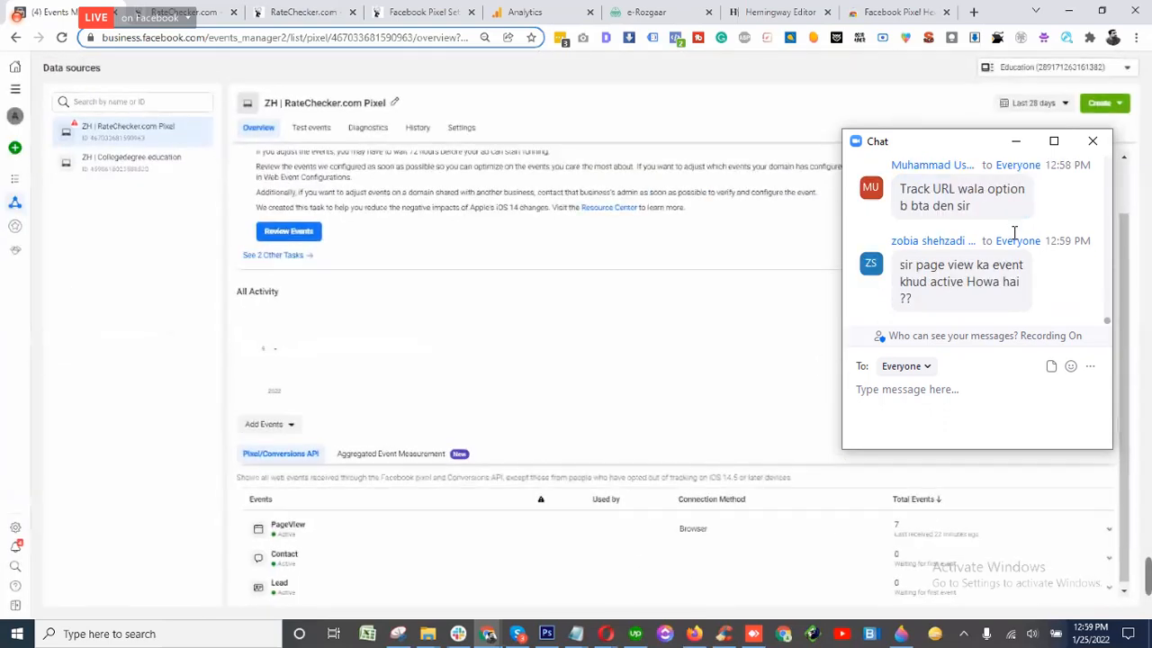
{"action": "scroll", "coordinate": [585, 256], "scroll_direction": "up", "scroll_amount": 1}
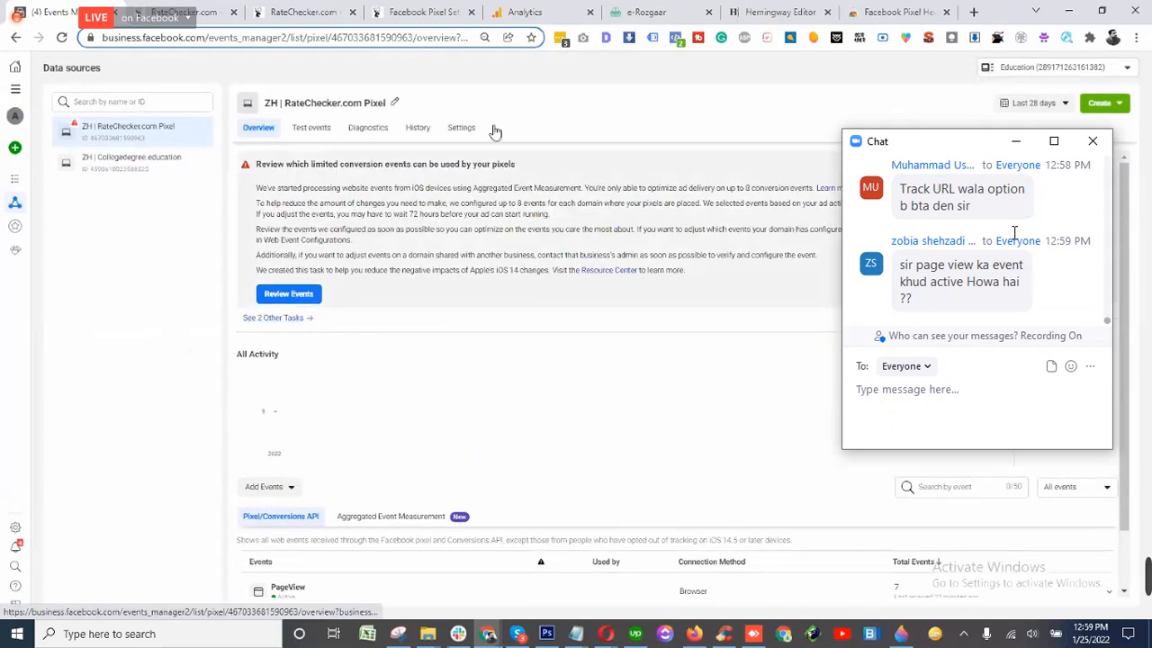
- Load the plain ratechecker.com home page in the existing RateChecker tab
{"action": "left_click", "coordinate": [185, 11]}
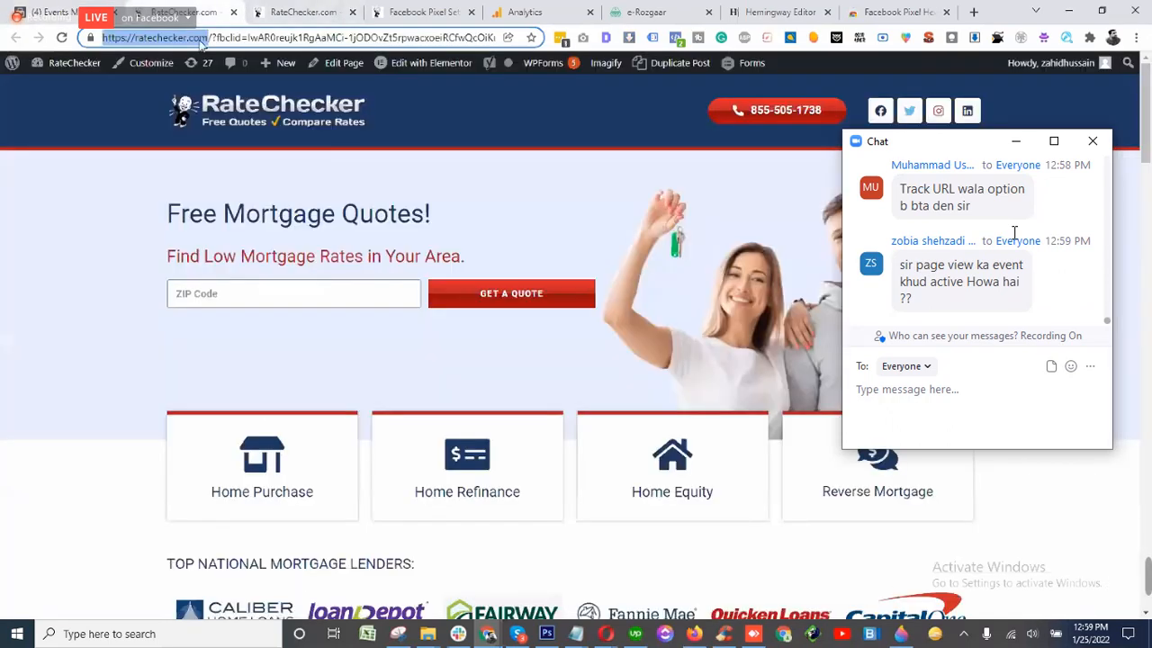
{"action": "triple_click", "coordinate": [200, 42]}
{"action": "type", "text": "rate"}
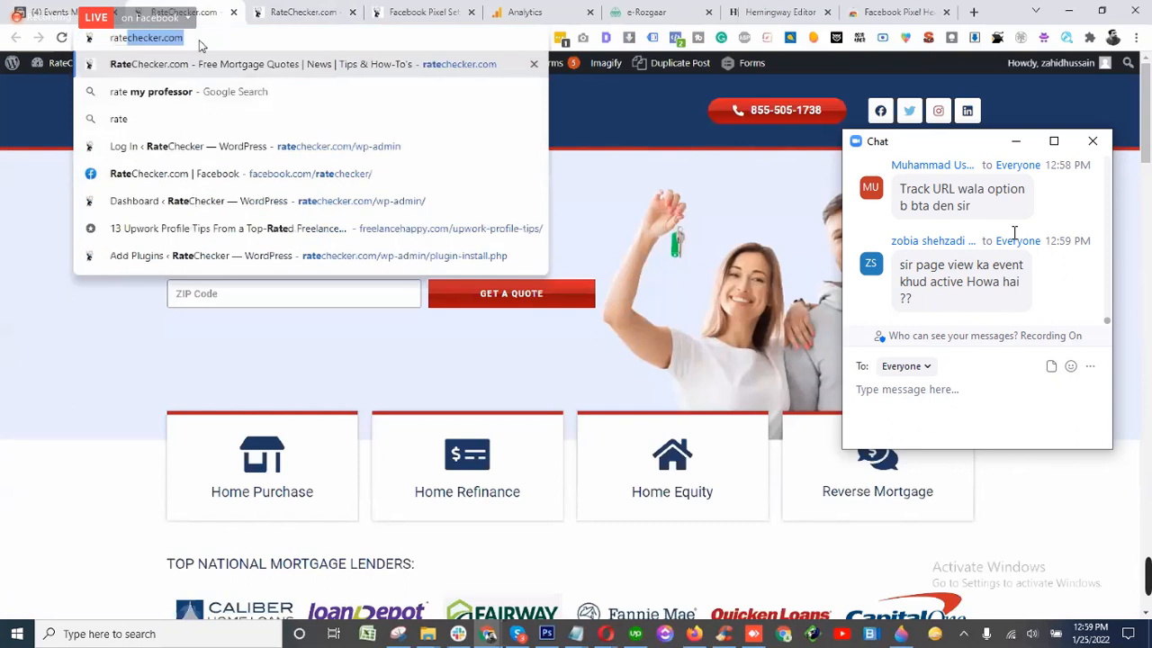
{"action": "key", "text": "Return"}
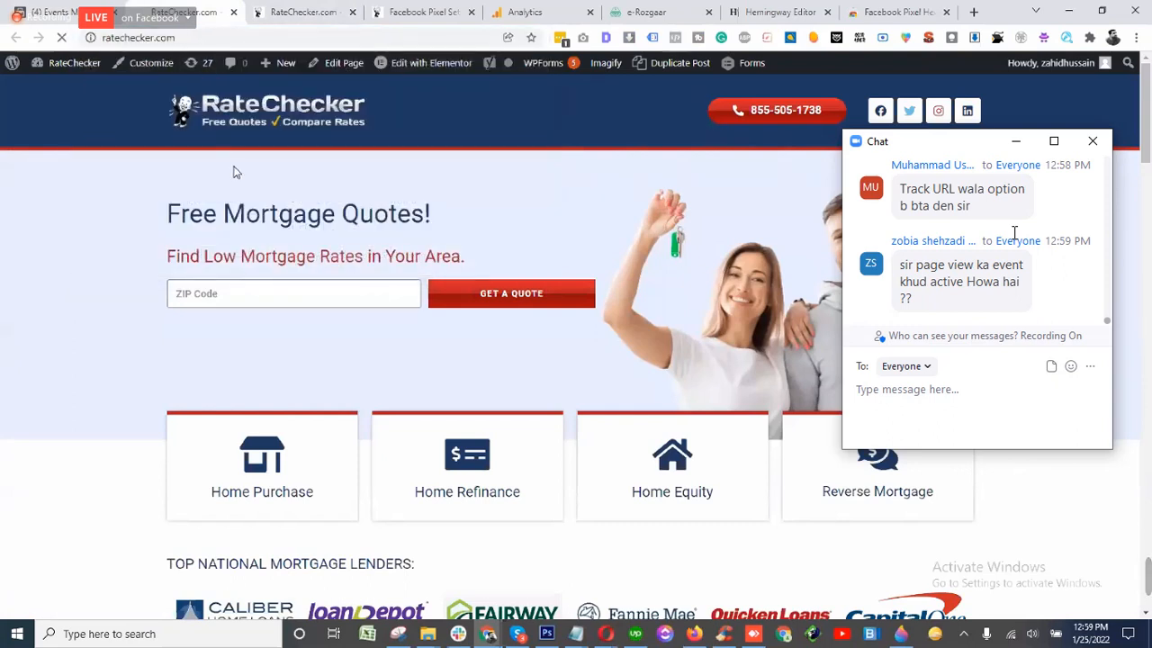
- Trigger the site's Get a Quote and phone buttons, dismiss the call prompt, and draft the chat reply "page view to wholewbsite k liay hn, pixel"
{"action": "type", "text": "page v"}
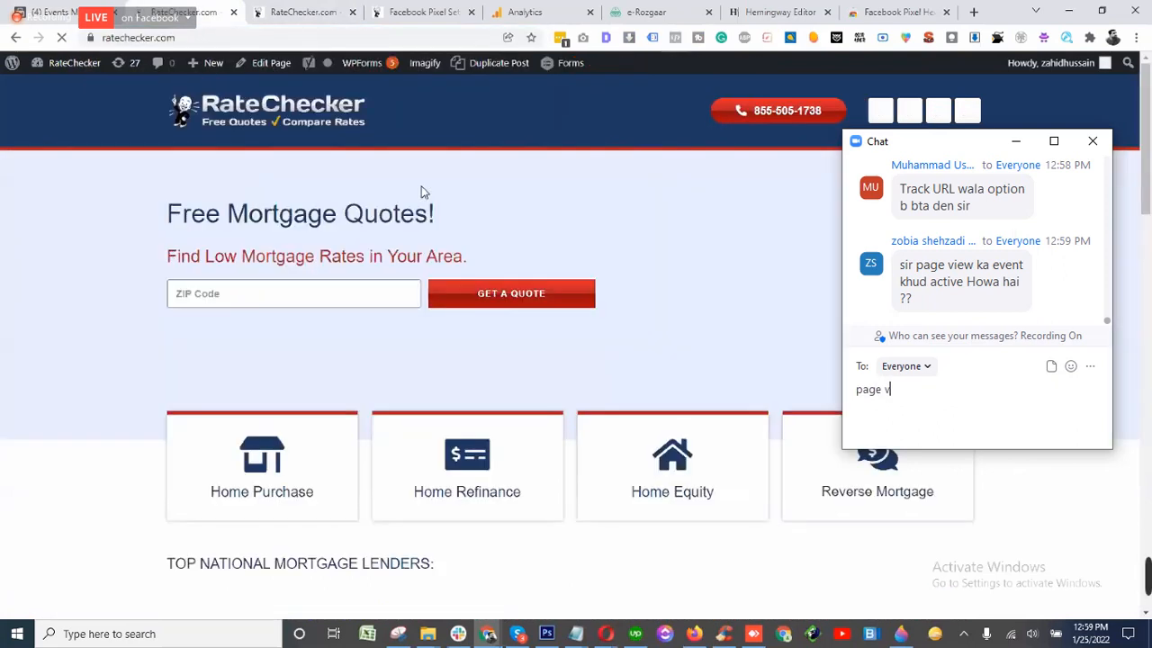
{"action": "type", "text": "iew to"}
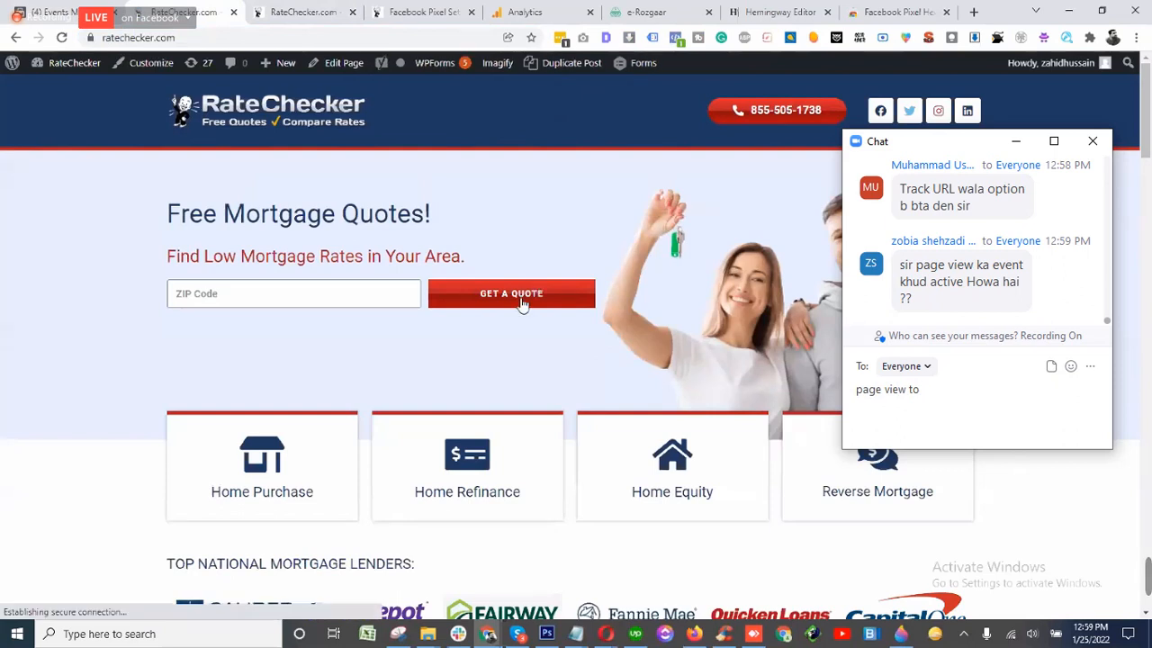
{"action": "left_click", "coordinate": [511, 294]}
{"action": "type", "text": "whole"}
{"action": "left_click", "coordinate": [304, 291]}
{"action": "type", "text": "wbsite k lia"}
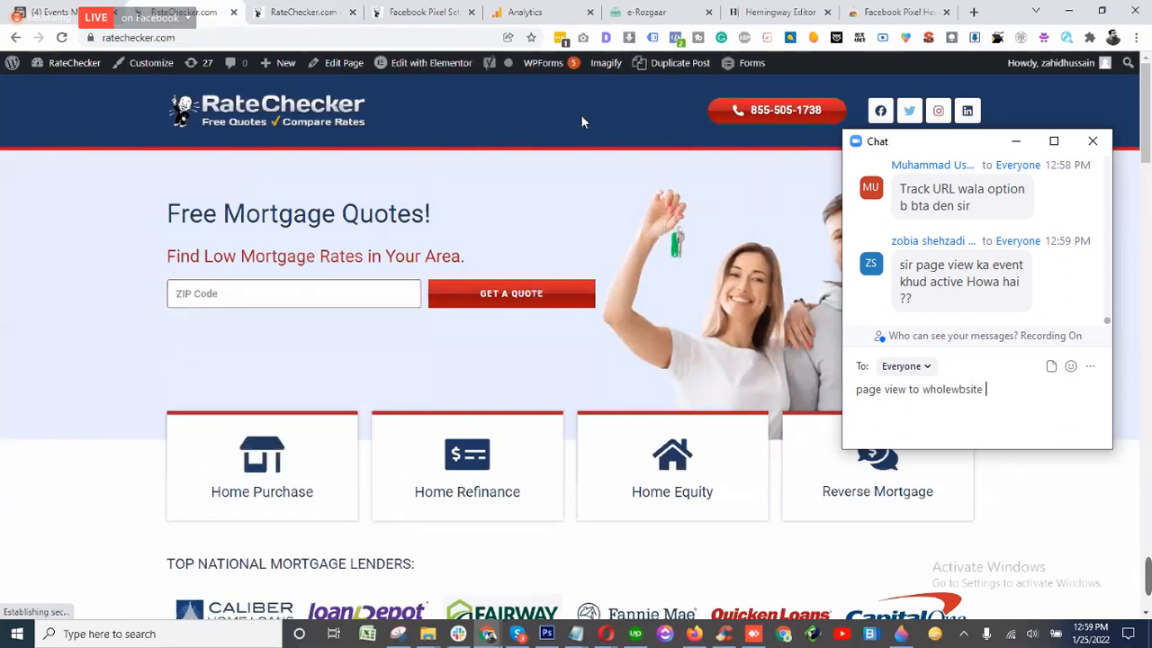
{"action": "key", "text": "BackSpace"}
{"action": "type", "text": "y hn, pixel"}
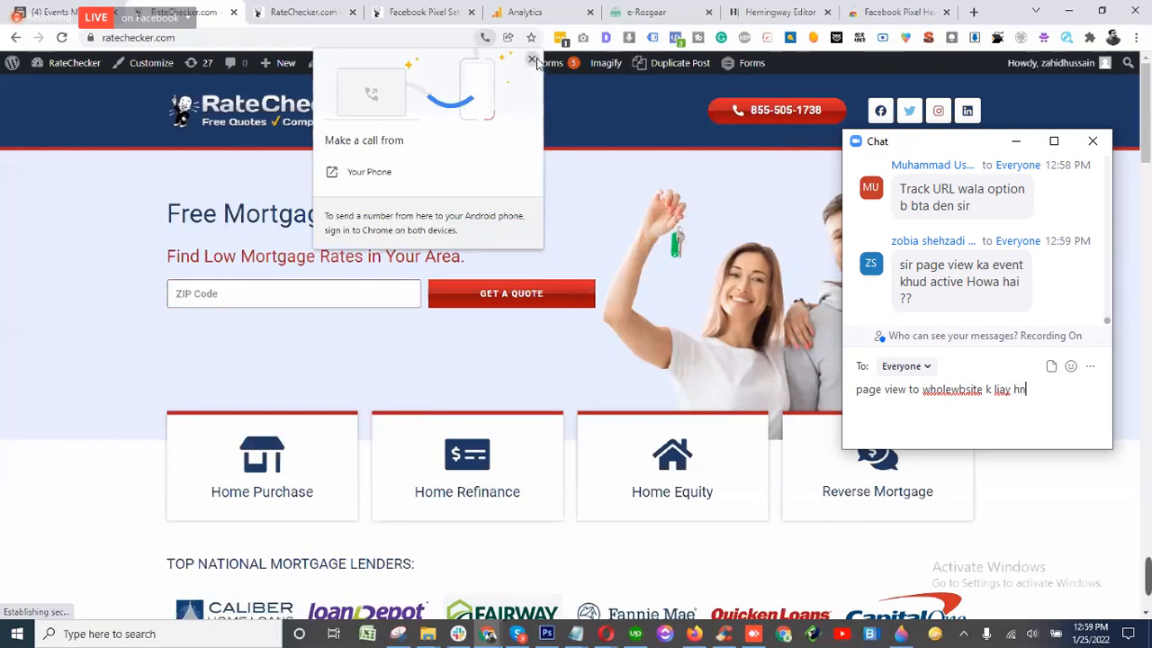
{"action": "left_click", "coordinate": [531, 59]}
{"action": "type", "text": "pixel s"}
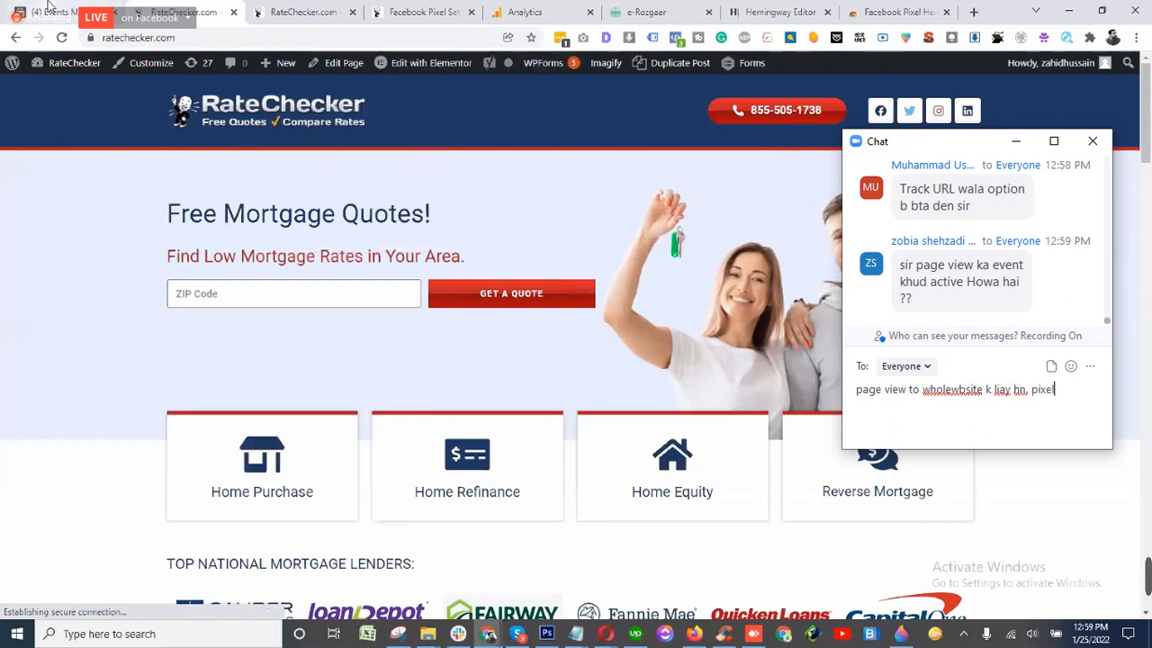
- Return to the RateChecker pixel overview in Events Manager and extend the chat reply with "setup jo kia tha. ye envents tha. specific"
{"action": "left_click", "coordinate": [65, 13]}
{"action": "scroll", "coordinate": [392, 312], "scroll_direction": "down", "scroll_amount": 2}
{"action": "type", "text": "etu"}
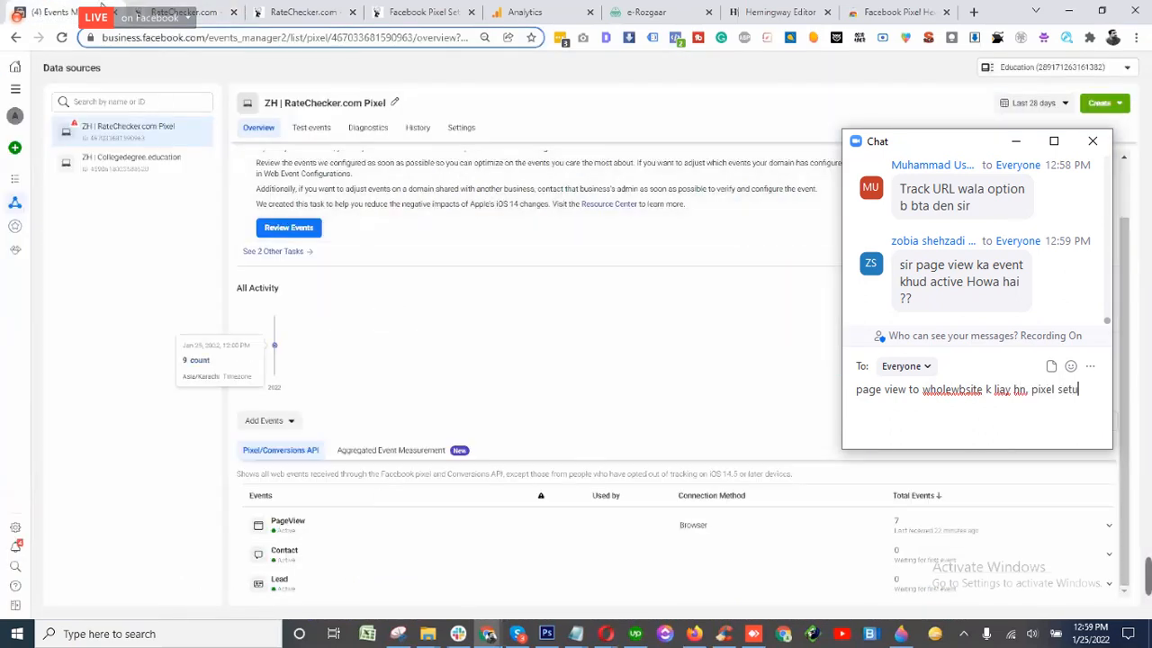
{"action": "type", "text": "p jo kia "}
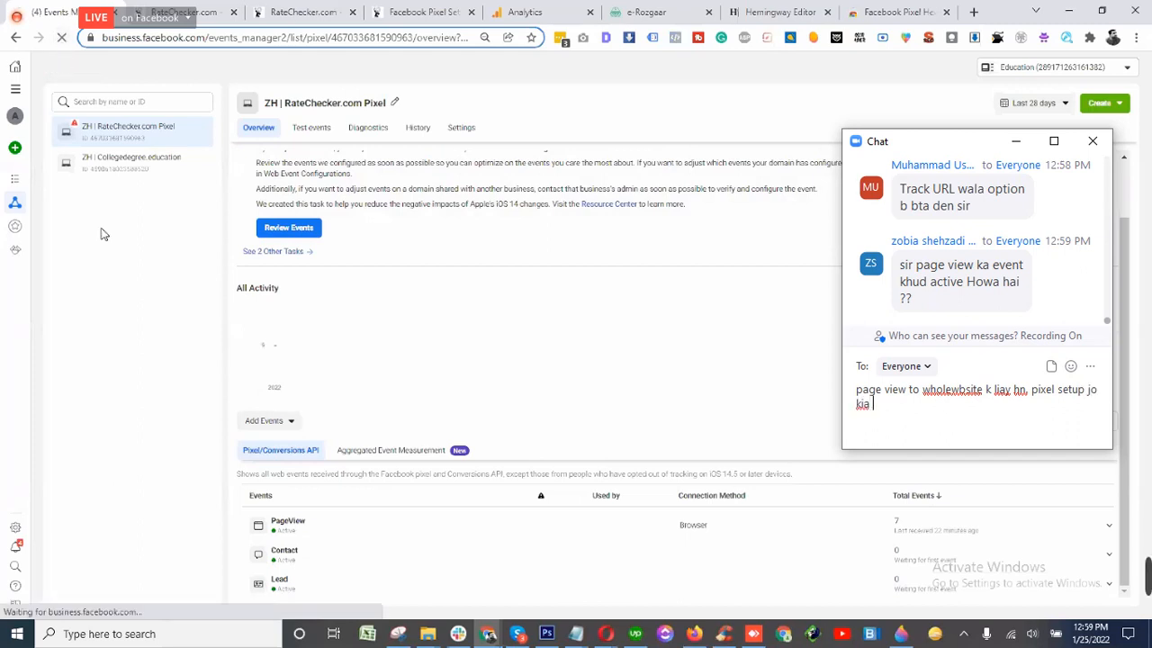
{"action": "type", "text": "tha. ye ven"}
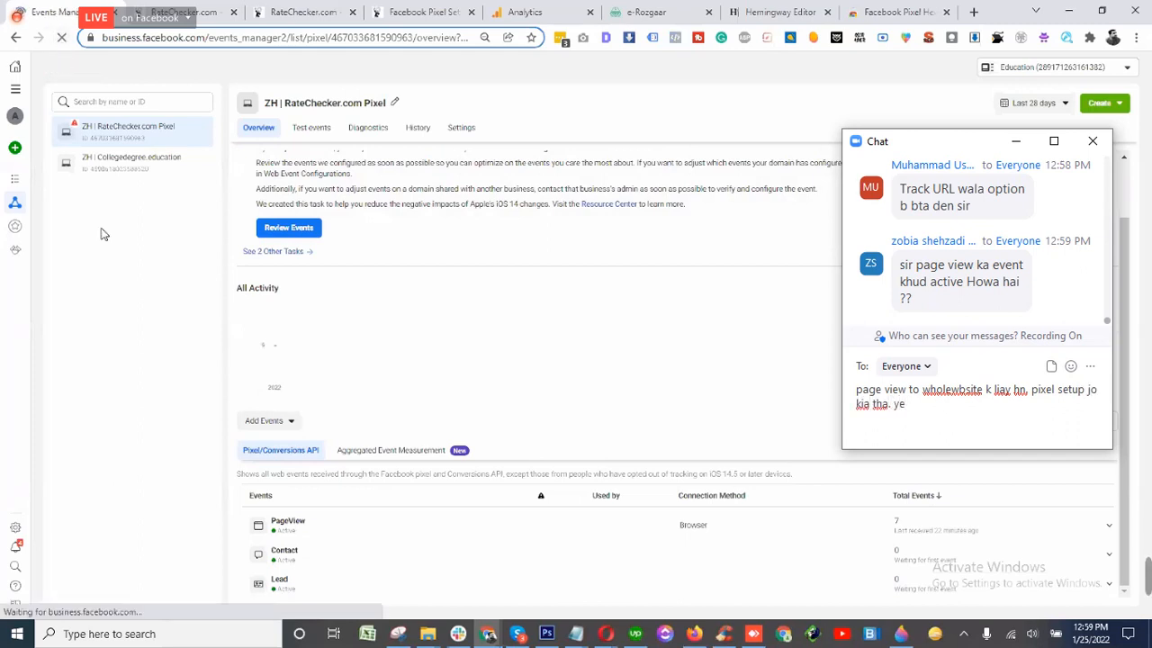
{"action": "key", "text": "BackSpace"}
{"action": "key", "text": "BackSpace"}
{"action": "key", "text": "BackSpace"}
{"action": "type", "text": "e"}
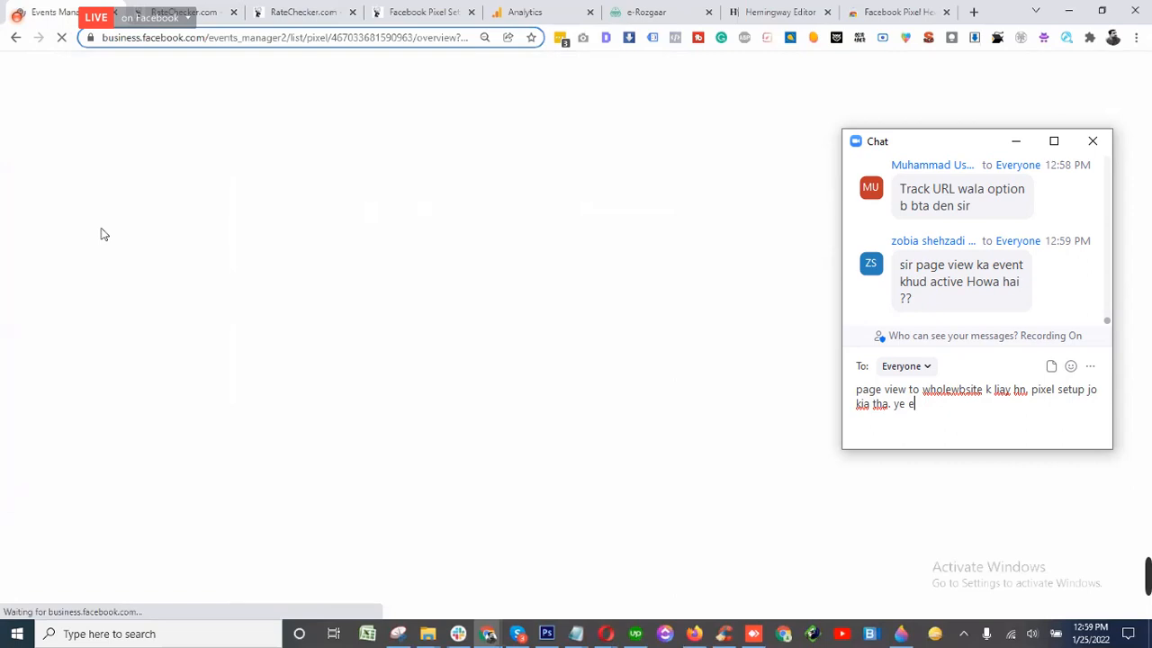
{"action": "type", "text": "nven"}
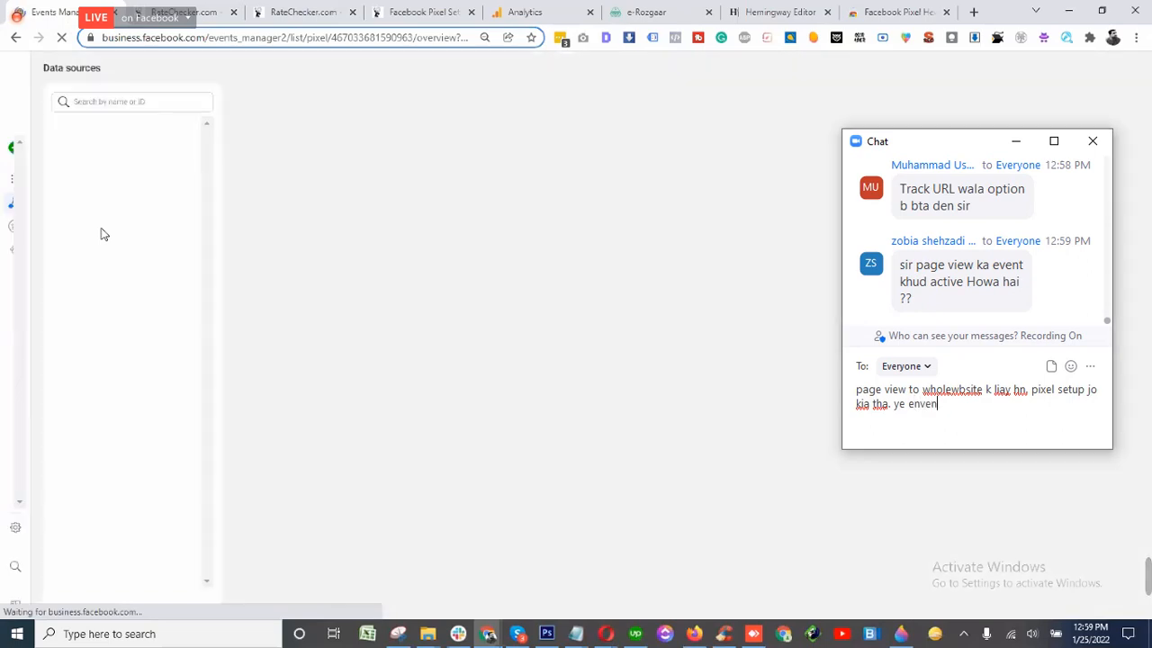
{"action": "type", "text": "ts tha. specif"}
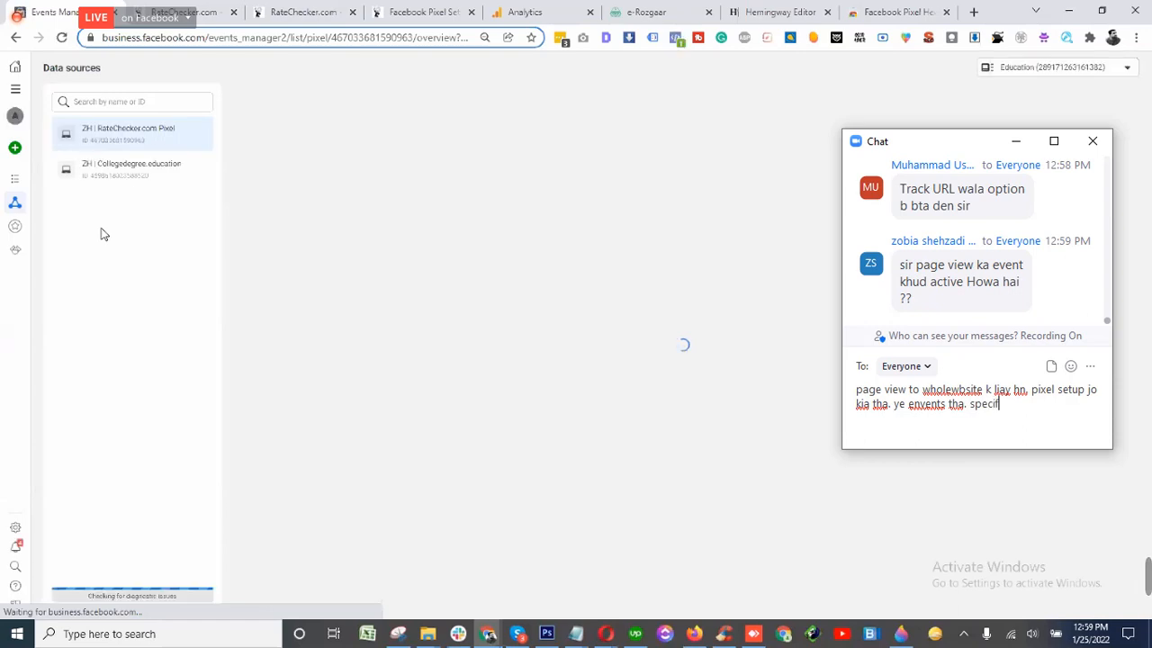
{"action": "type", "text": "t"}
{"action": "key", "text": "BackSpace"}
{"action": "type", "text": "ic "}
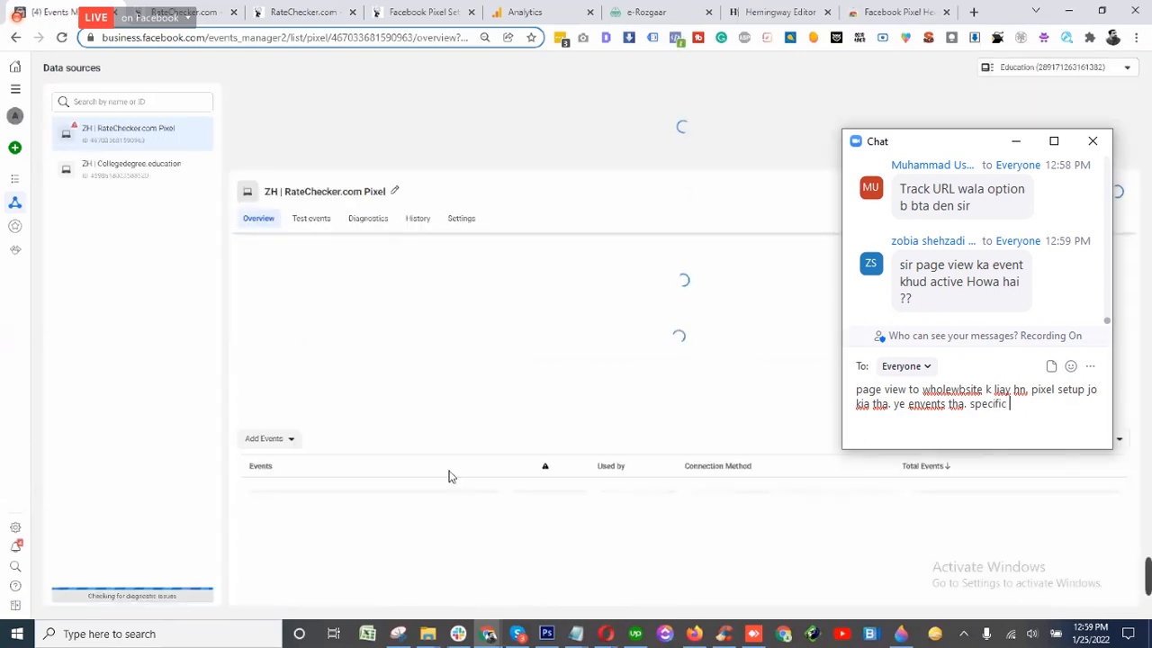
- Check the Total Events column for PageView, Contact and Lead, then finish the chat reply with "action ko dkny k liay" and send it
{"action": "type", "text": "ac"}
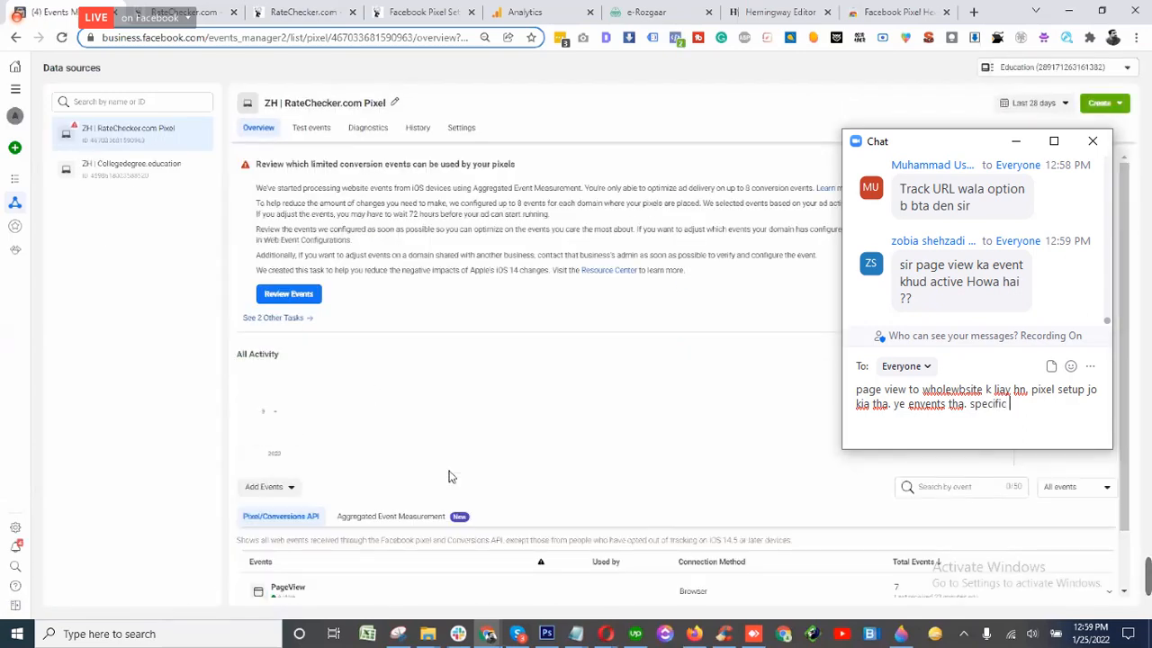
{"action": "scroll", "coordinate": [449, 477], "scroll_direction": "down", "scroll_amount": 1}
{"action": "type", "text": "ion"}
{"action": "key", "text": "BackSpace"}
{"action": "key", "text": "BackSpace"}
{"action": "key", "text": "BackSpace"}
{"action": "type", "text": "tion ko"}
{"action": "scroll", "coordinate": [825, 551], "scroll_direction": "up", "scroll_amount": 5}
{"action": "type", "text": "me"}
{"action": "scroll", "coordinate": [421, 342], "scroll_direction": "down", "scroll_amount": 4}
{"action": "key", "text": "BackSpace"}
{"action": "key", "text": "BackSpace"}
{"action": "type", "text": "dk"}
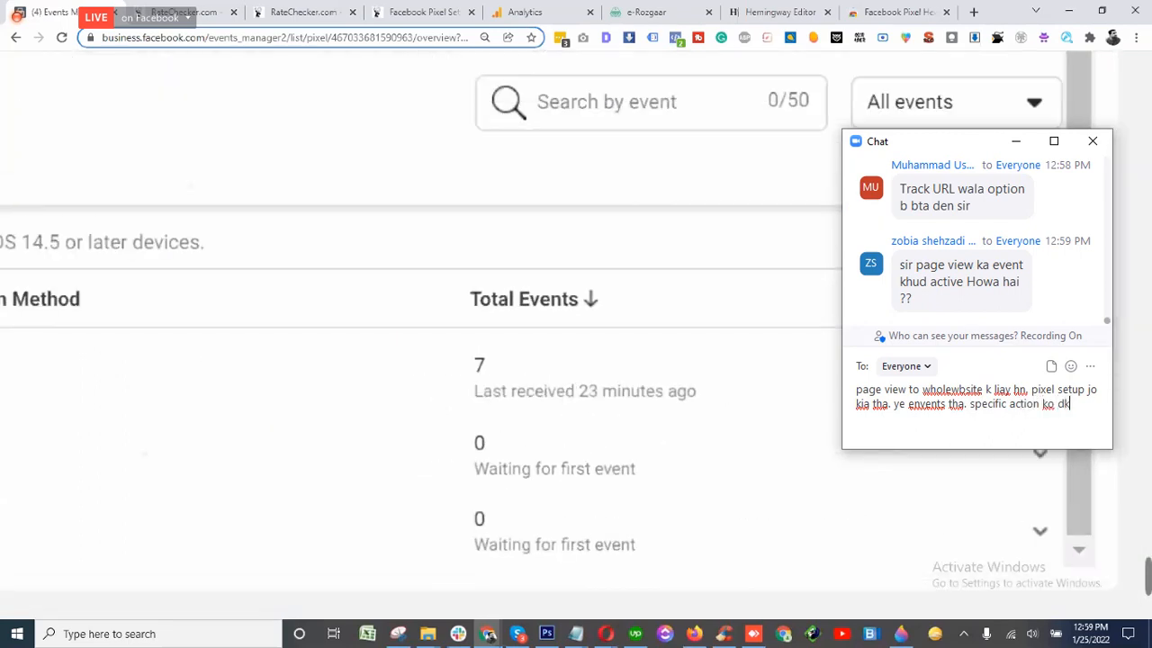
{"action": "scroll", "coordinate": [450, 324], "scroll_direction": "down", "scroll_amount": 3}
{"action": "type", "text": "ny k liay"}
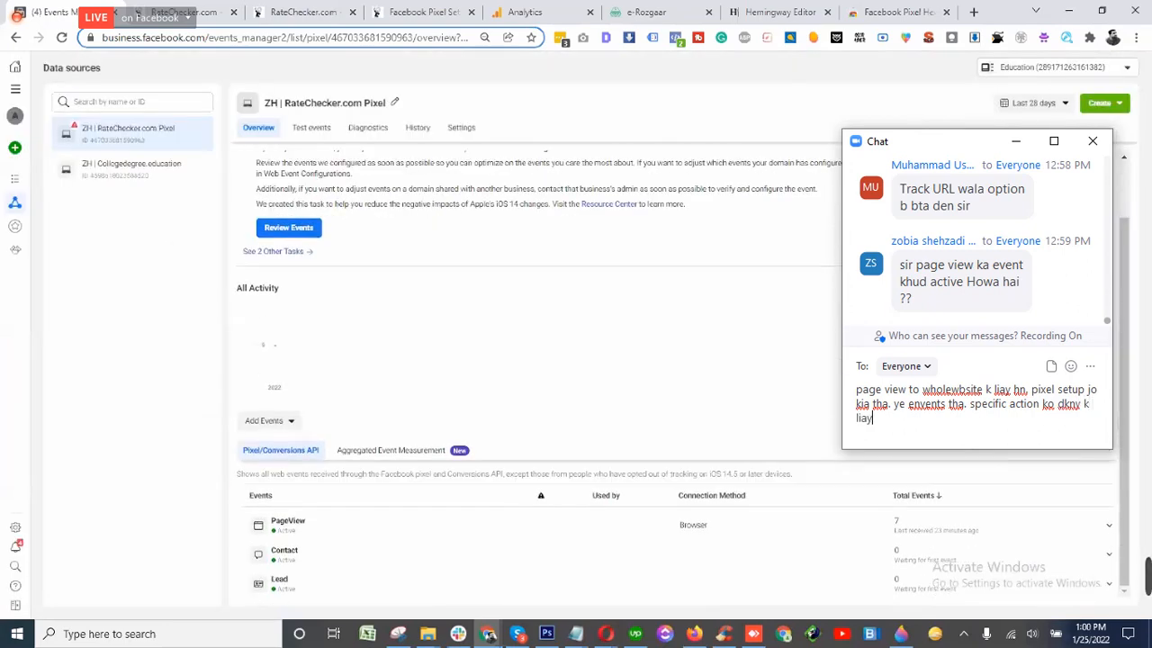
{"action": "key", "text": "Return"}
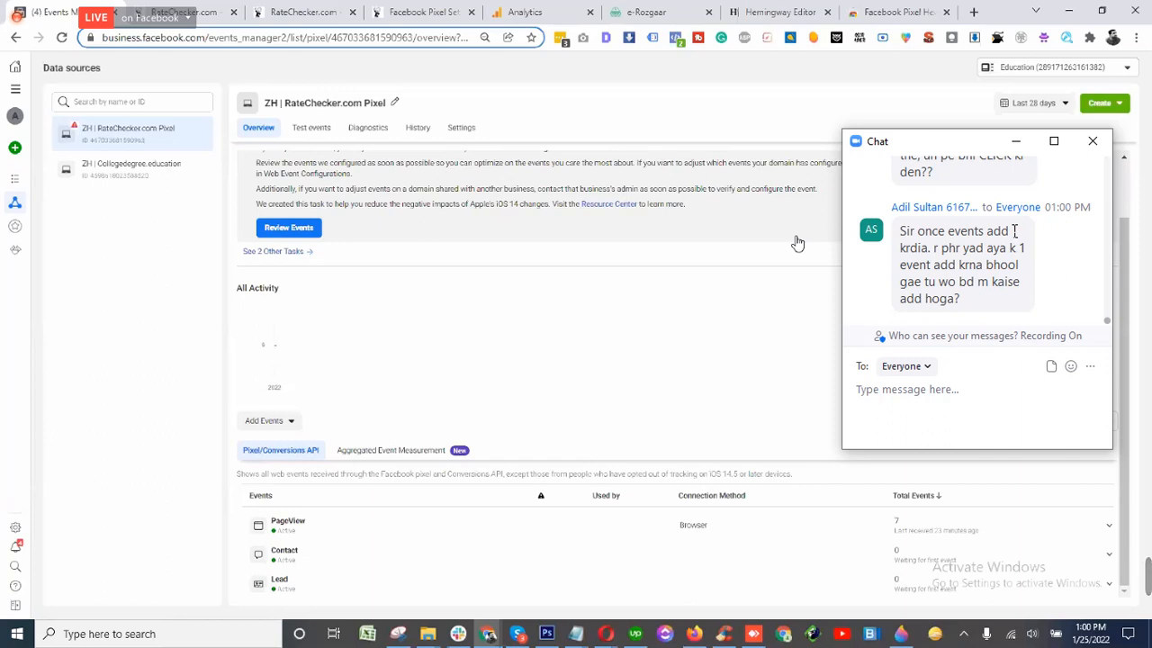
- Open the web event configurations from the event review notice, examine the primary domains, and dismiss the chat window
{"action": "left_click", "coordinate": [289, 229]}
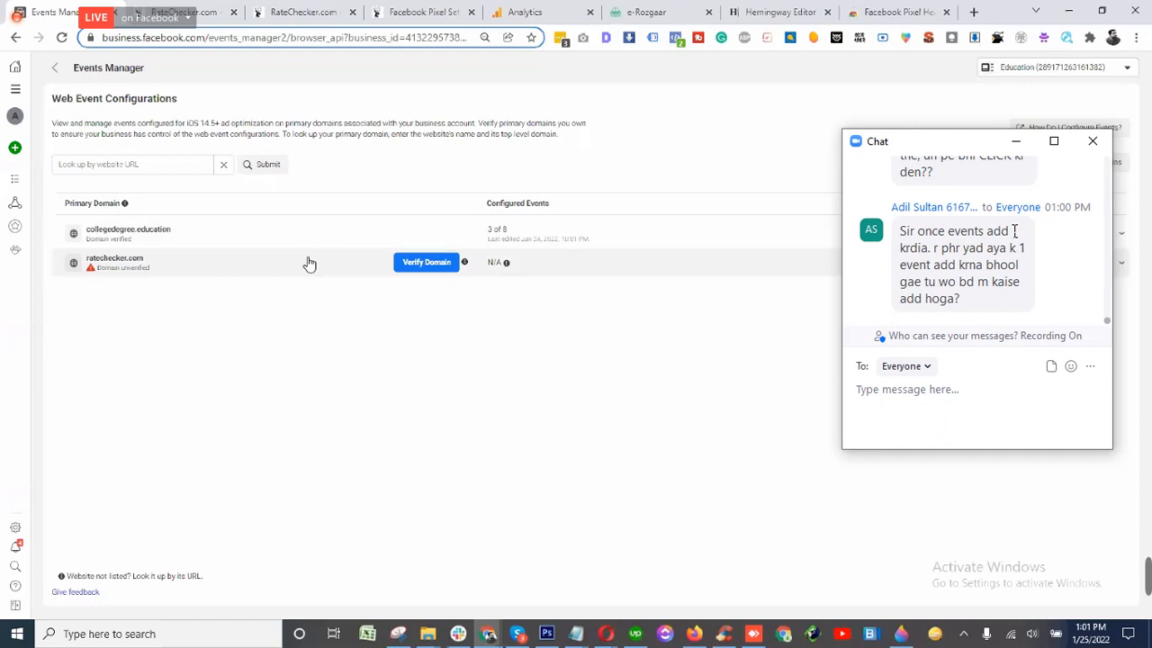
{"action": "scroll", "coordinate": [309, 263], "scroll_direction": "up", "scroll_amount": 5}
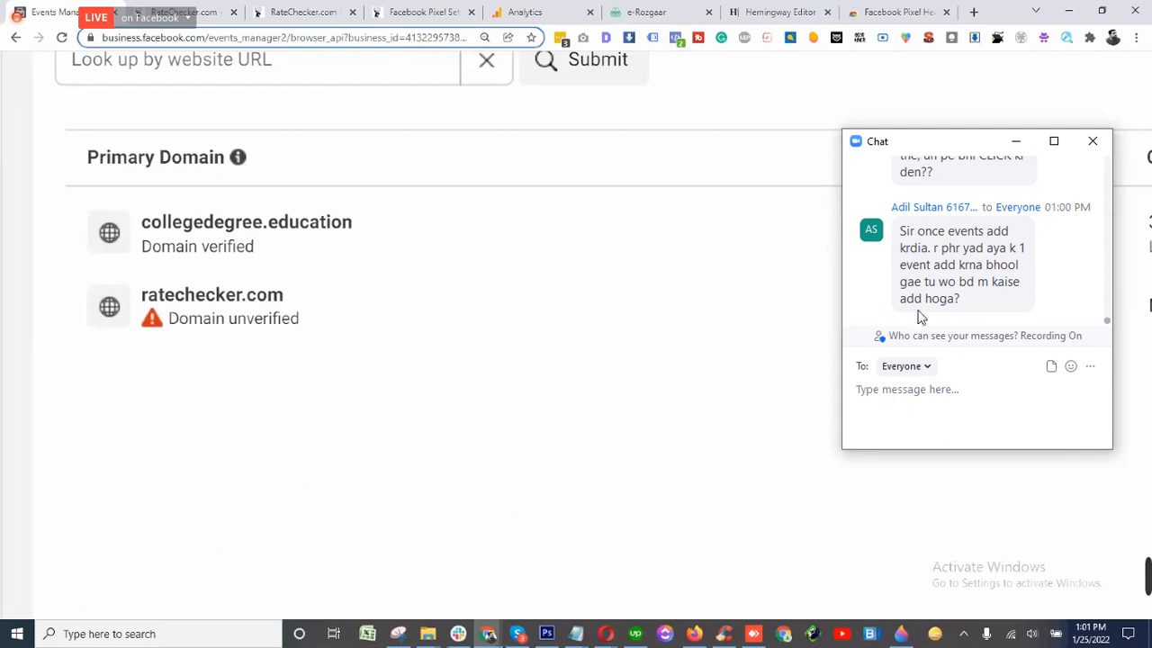
{"action": "left_click_drag", "start_coordinate": [968, 144], "coordinate": [761, 285]}
{"action": "left_click", "coordinate": [880, 284]}
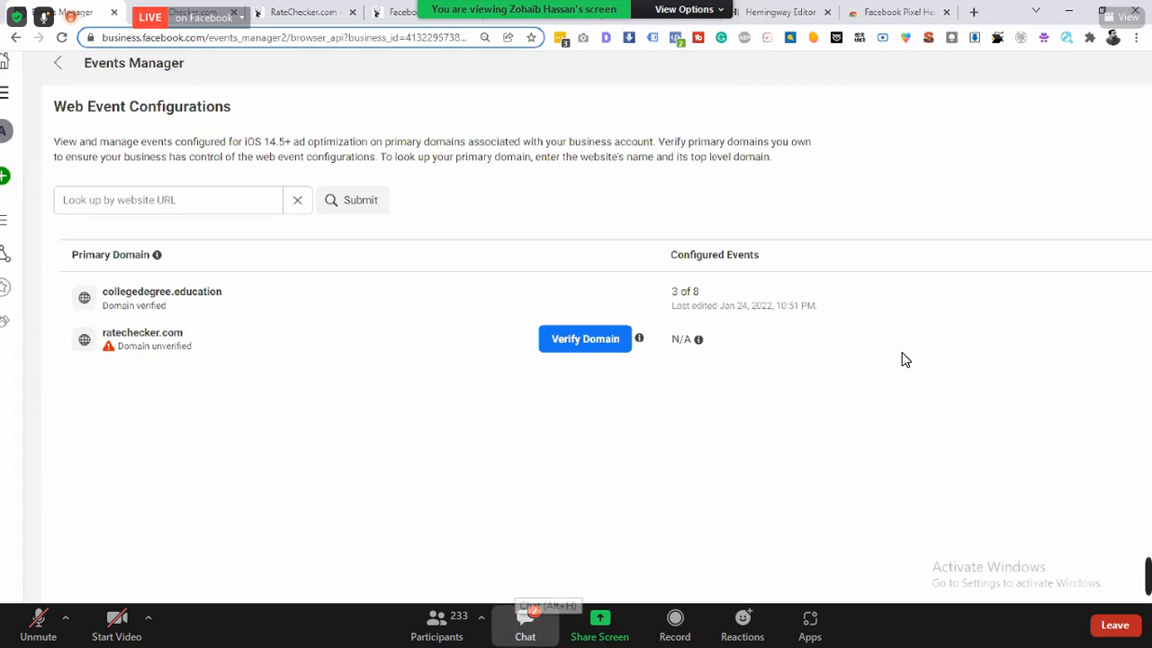
- Reopen the meeting chat beside the domain list, read the incoming class messages, and close the chat
{"action": "left_click", "coordinate": [525, 621]}
{"action": "left_click_drag", "start_coordinate": [726, 284], "coordinate": [960, 140]}
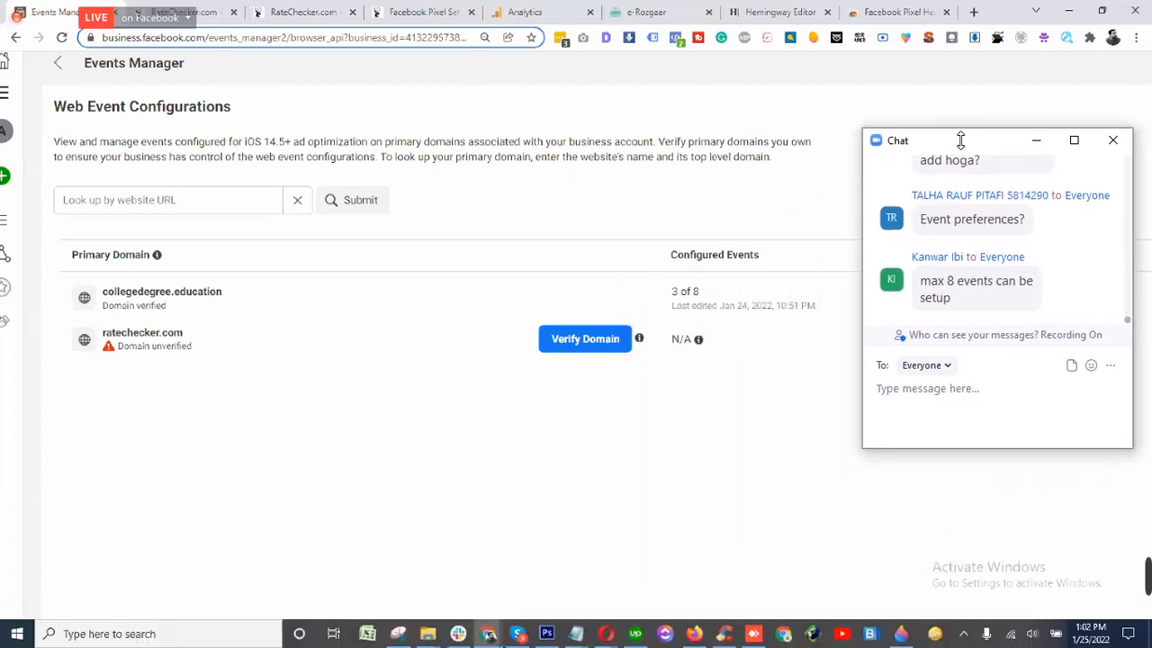
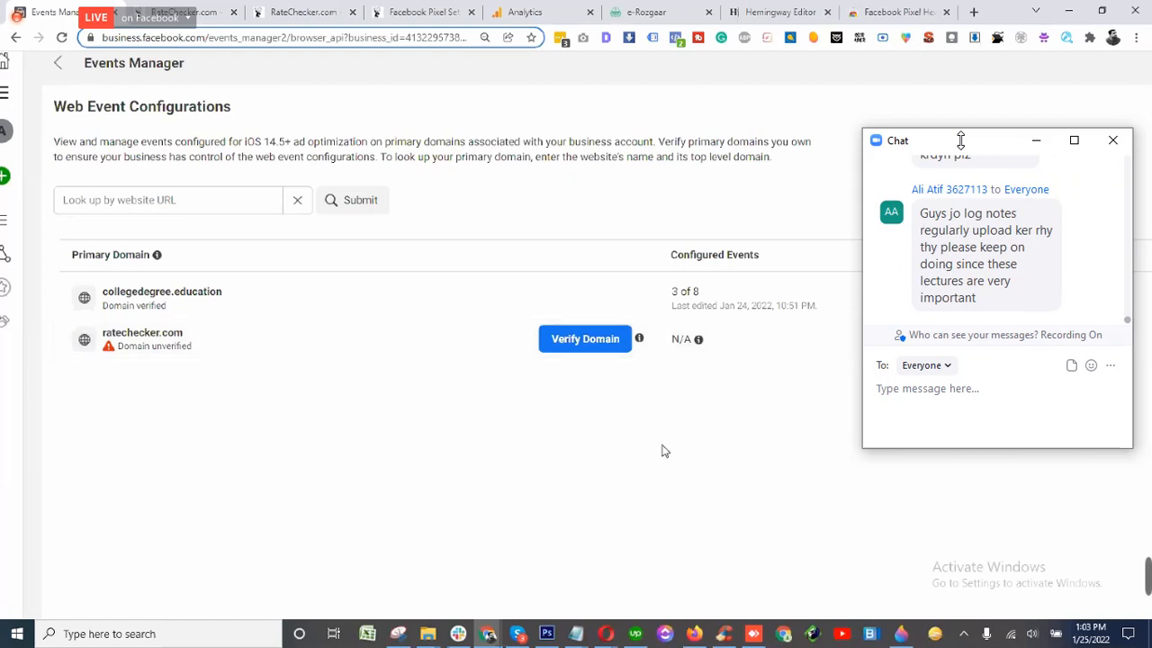
{"action": "left_click", "coordinate": [1113, 141]}
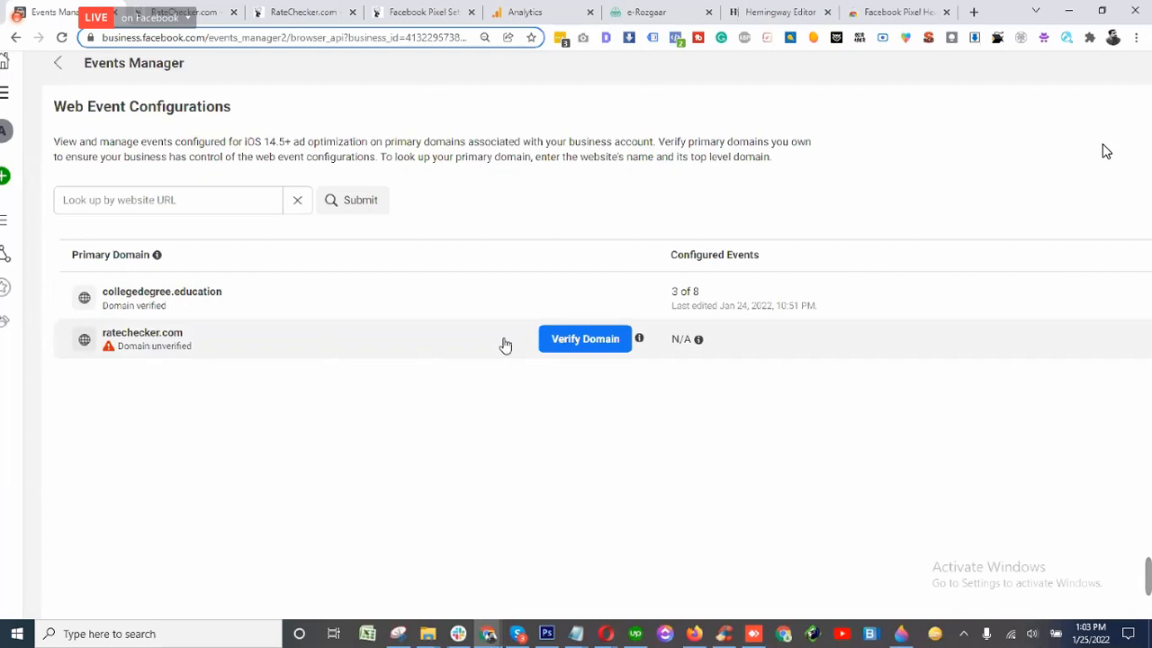
- Start verification of the ratechecker.com domain and go to the Domains section of Business settings
{"action": "left_click", "coordinate": [592, 350]}
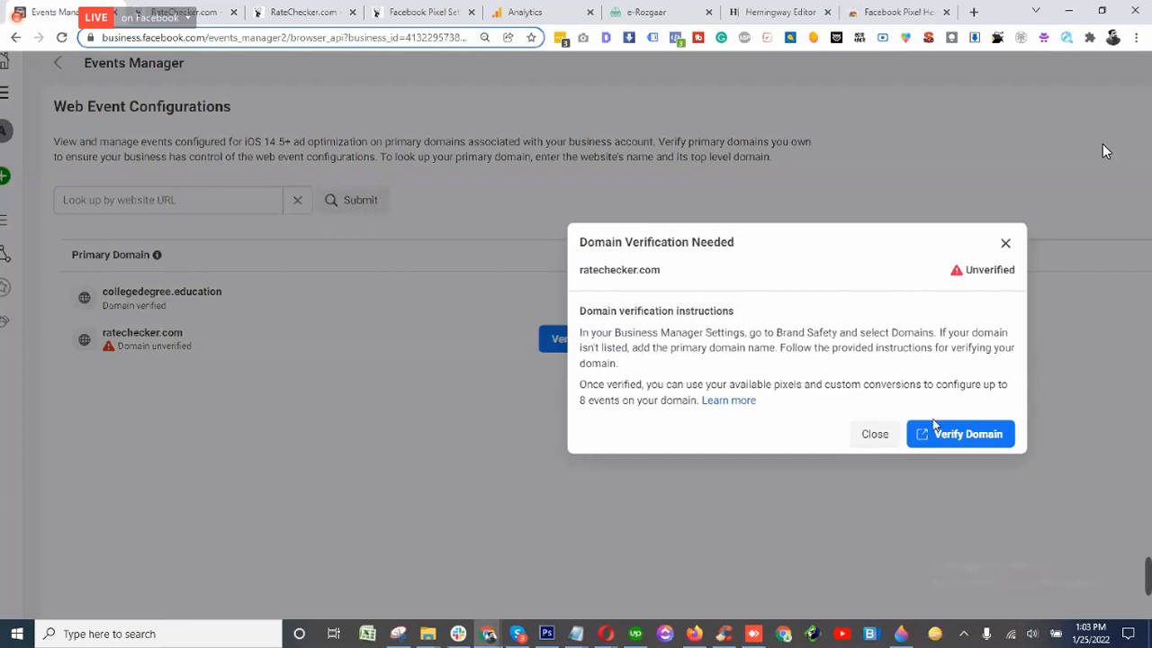
{"action": "left_click", "coordinate": [956, 439]}
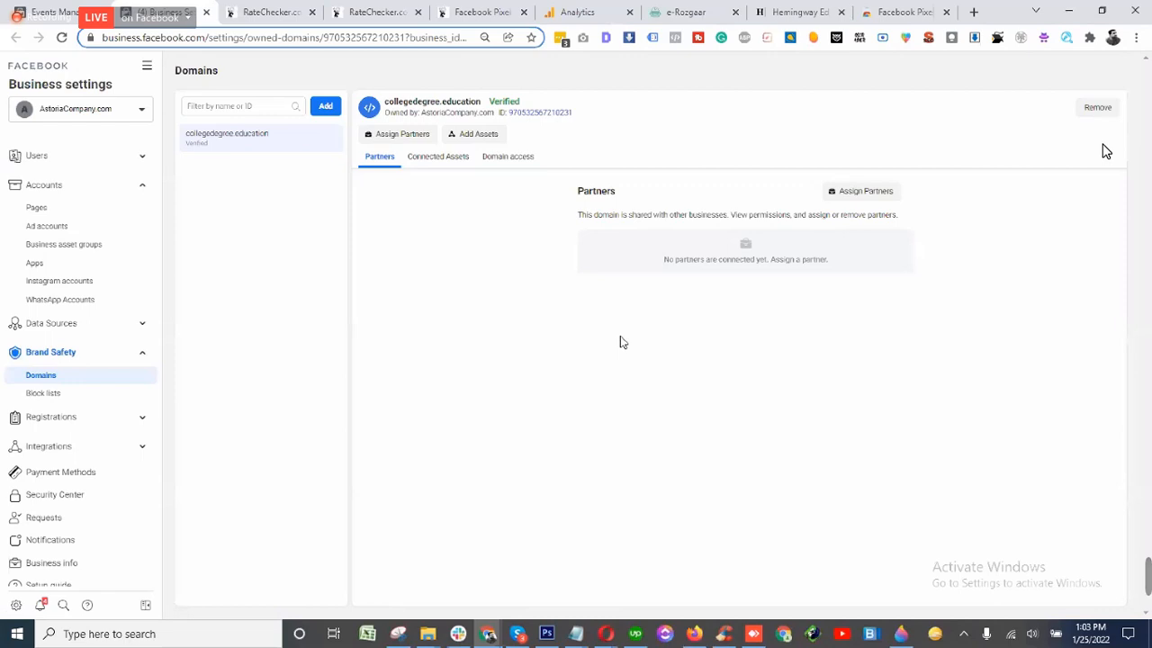
{"action": "scroll", "coordinate": [1106, 151], "scroll_direction": "up", "scroll_amount": 5}
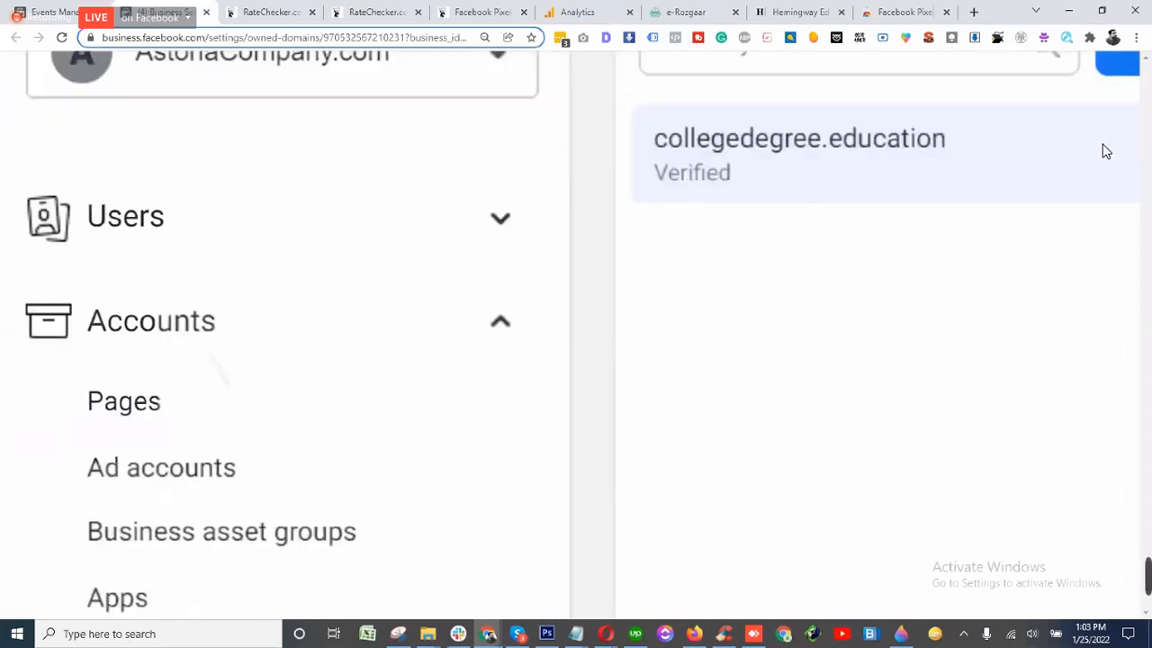
{"action": "scroll", "coordinate": [1106, 152], "scroll_direction": "up", "scroll_amount": 2}
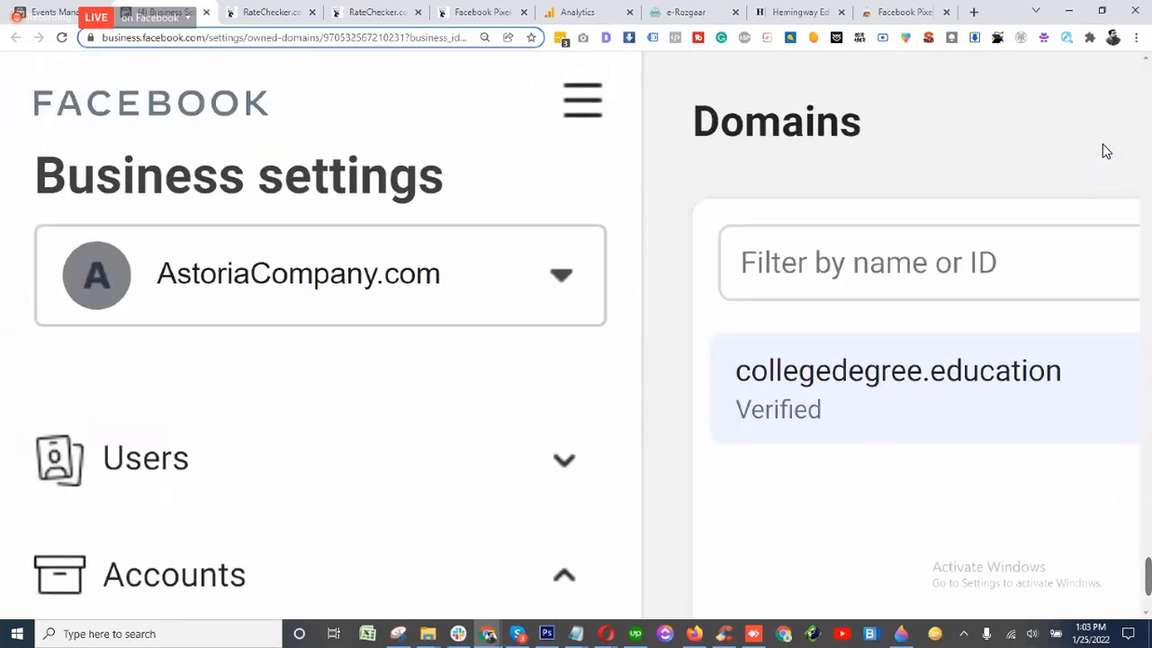
{"action": "scroll", "coordinate": [1106, 151], "scroll_direction": "down", "scroll_amount": 5}
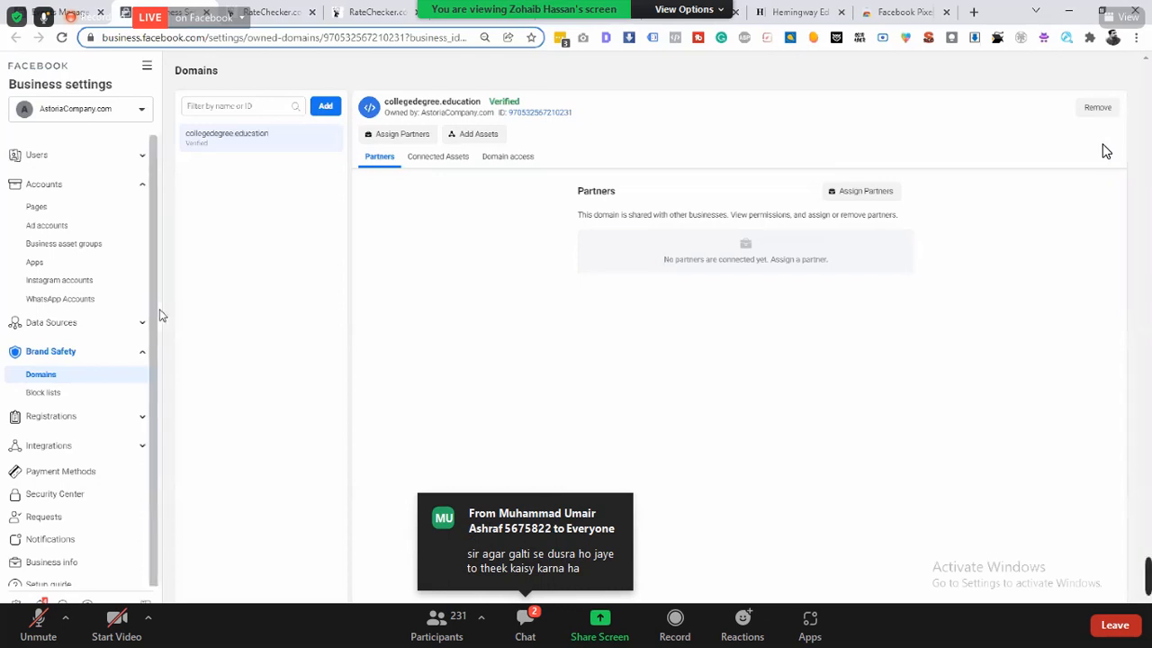
- Start adding a domain to the business and enter ratechecker.com as its name
{"action": "left_click", "coordinate": [326, 106]}
{"action": "left_click", "coordinate": [528, 264]}
{"action": "type", "text": "rate"}
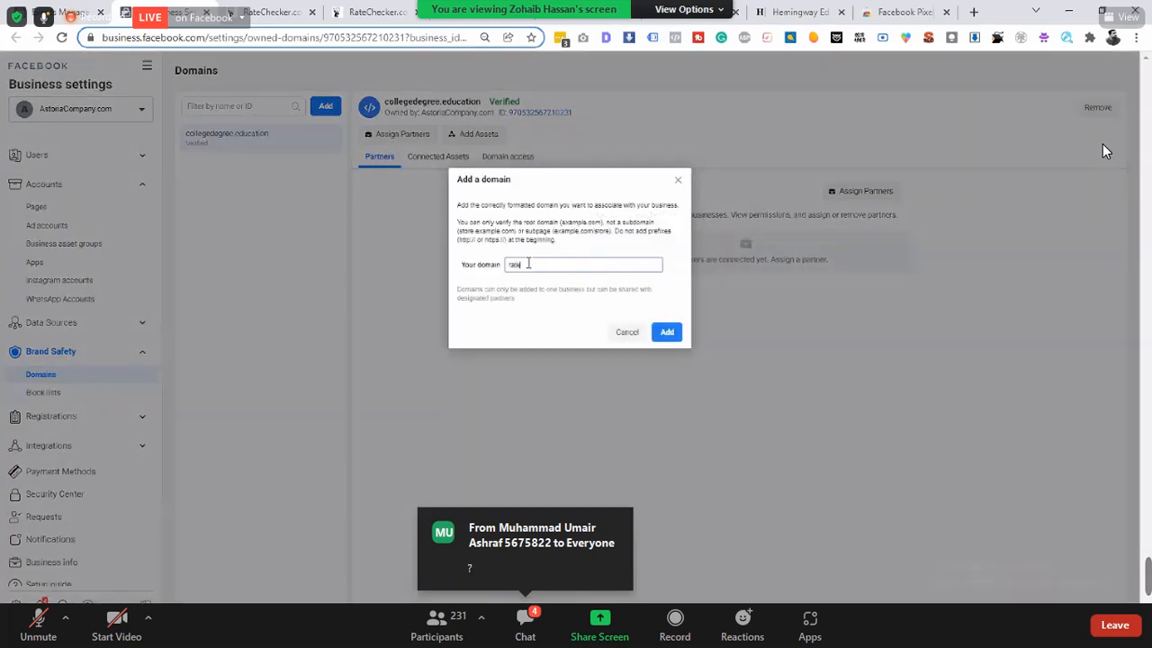
{"action": "type", "text": "checker.com"}
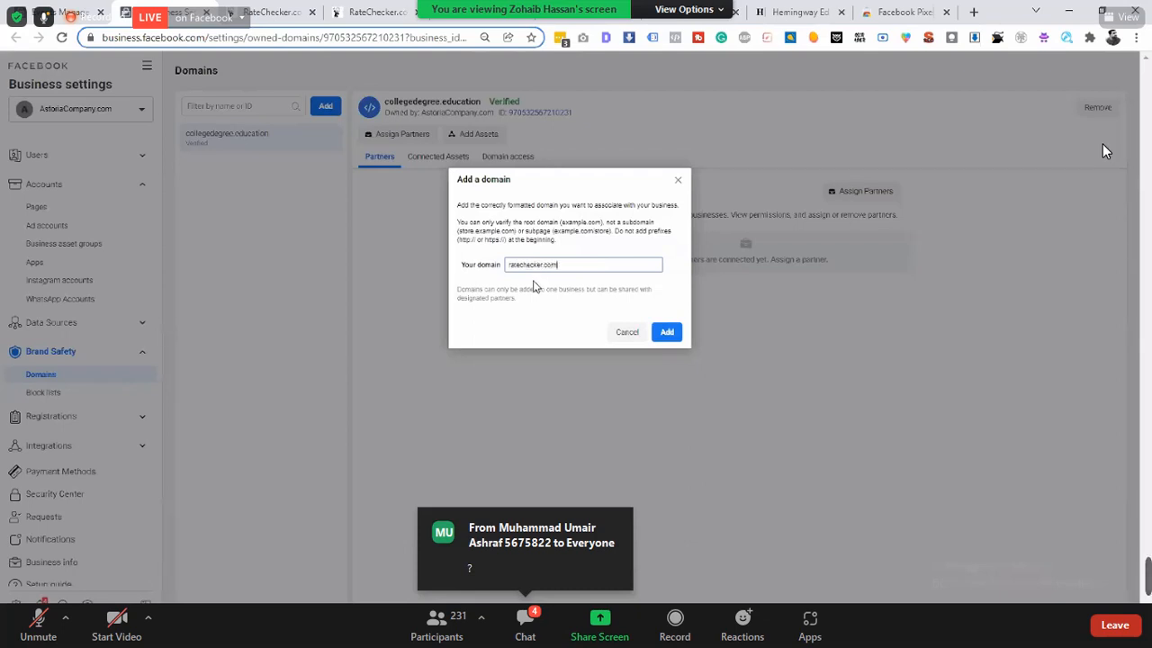
{"action": "scroll", "coordinate": [534, 280], "scroll_direction": "up", "scroll_amount": 5}
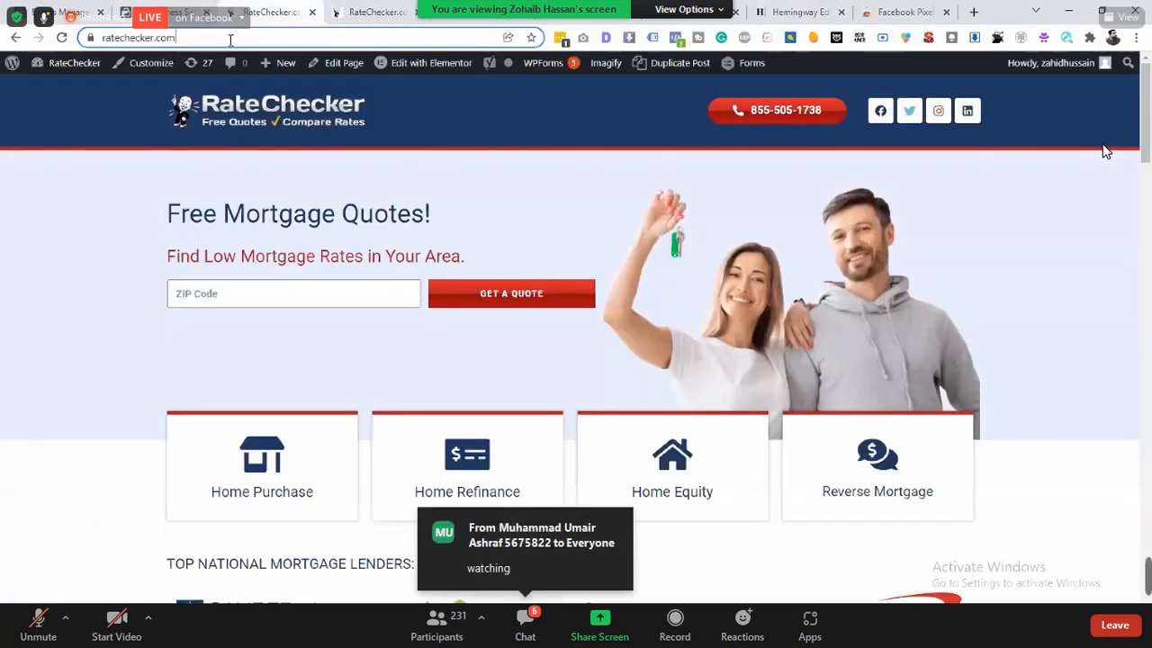
- Load the WordPress admin dashboard of ratechecker.com and place the meeting chat window at its side
{"action": "type", "text": "/wp-"}
{"action": "key", "text": "Return"}
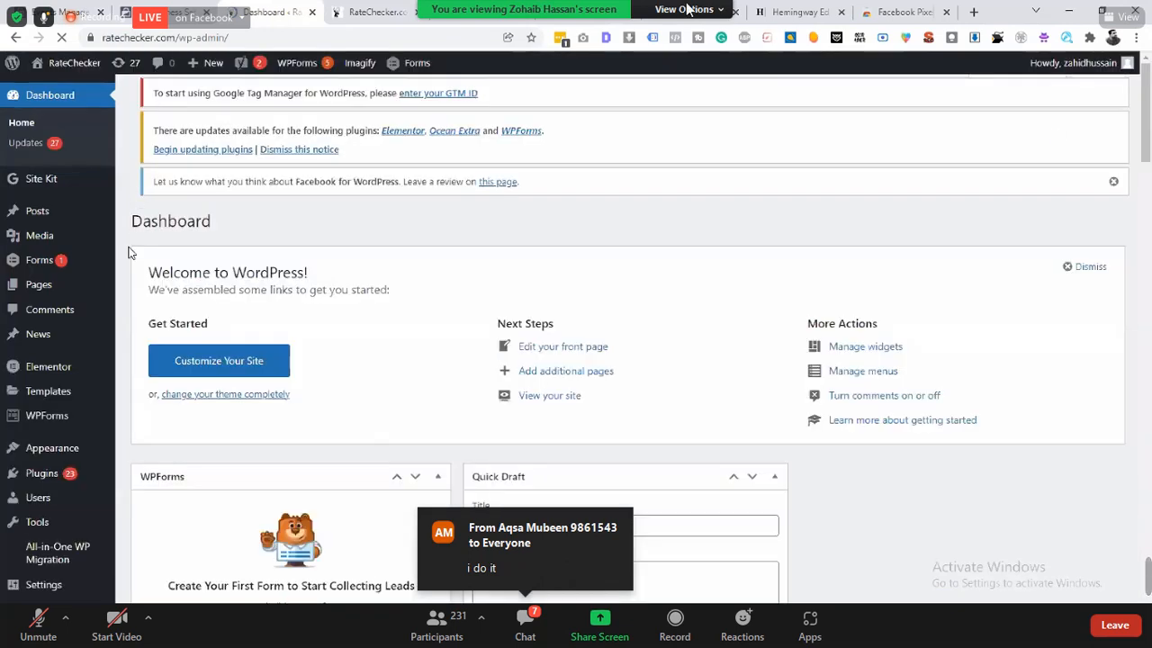
{"action": "left_click", "coordinate": [525, 619]}
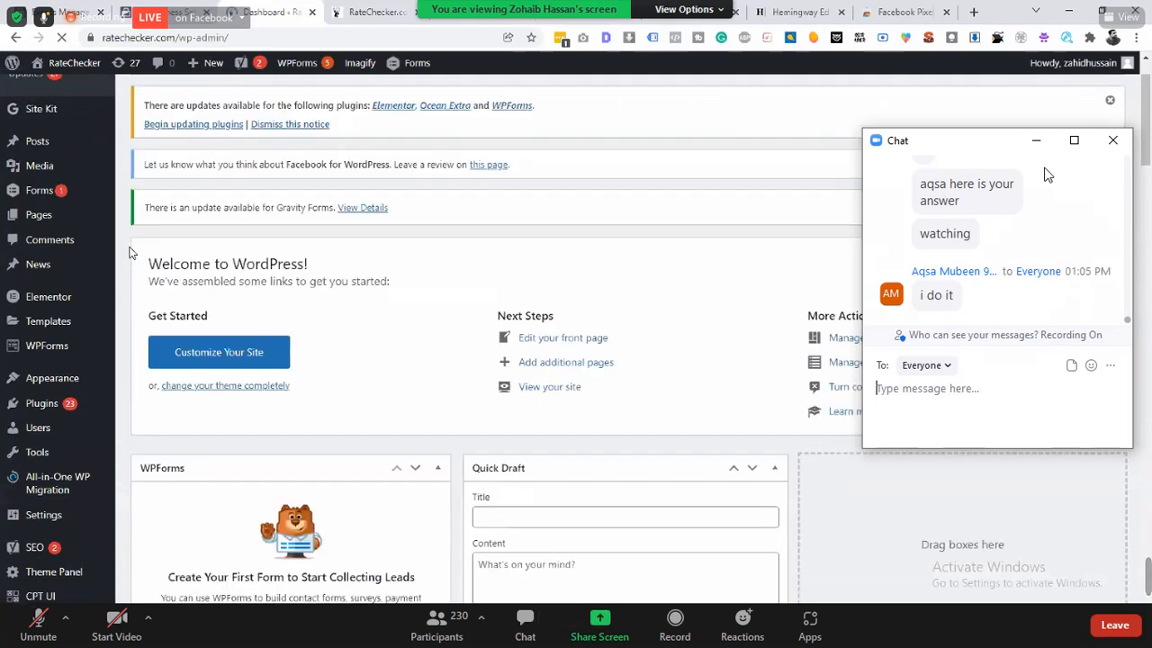
{"action": "left_click_drag", "start_coordinate": [975, 153], "coordinate": [1011, 149]}
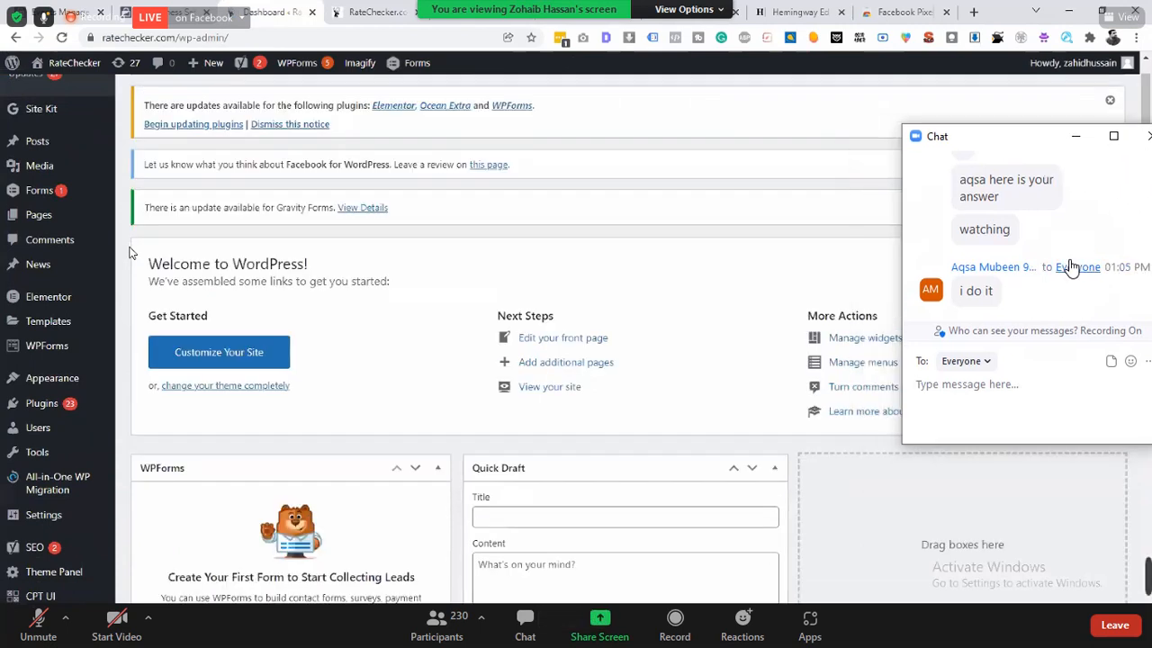
- Read back through the latest class questions in the chat and return to the newest message
{"action": "scroll", "coordinate": [1071, 261], "scroll_direction": "up", "scroll_amount": 3}
{"action": "scroll", "coordinate": [1078, 237], "scroll_direction": "up", "scroll_amount": 1}
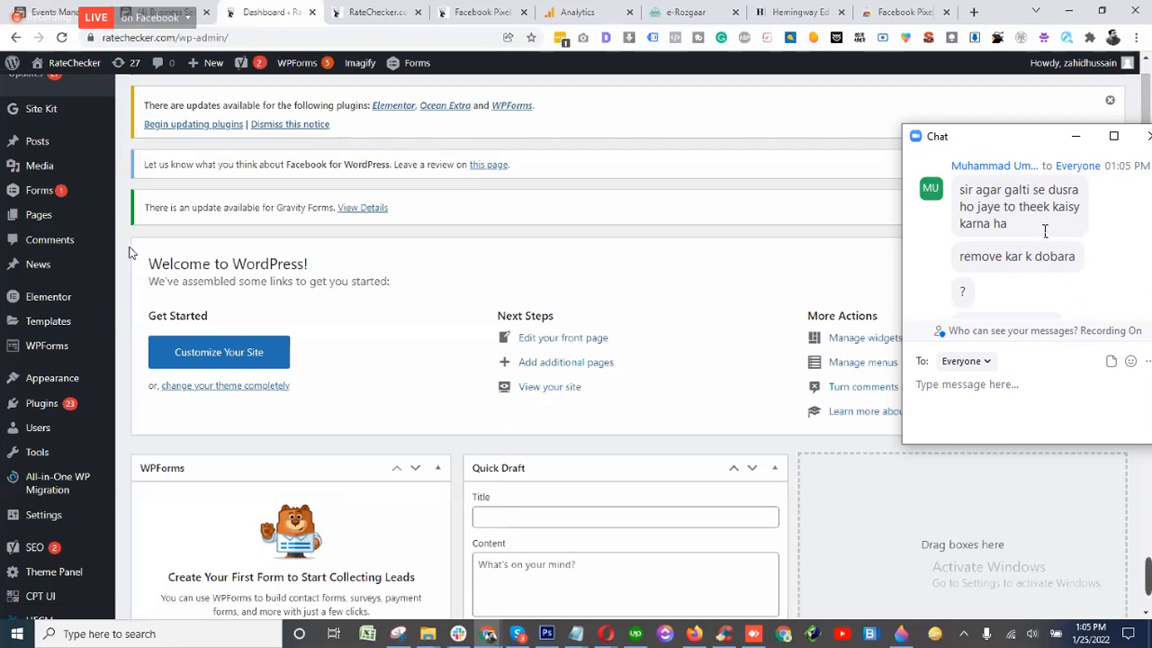
{"action": "scroll", "coordinate": [1045, 231], "scroll_direction": "down", "scroll_amount": 3}
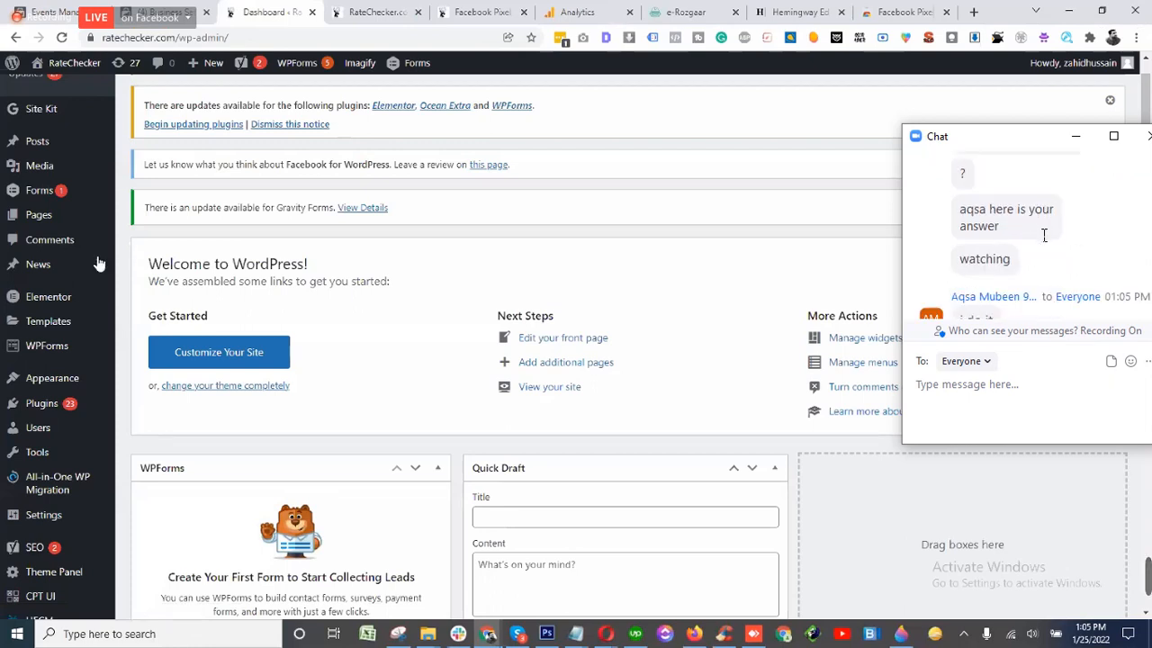
{"action": "scroll", "coordinate": [1044, 235], "scroll_direction": "down", "scroll_amount": 1}
{"action": "left_click", "coordinate": [1036, 428]}
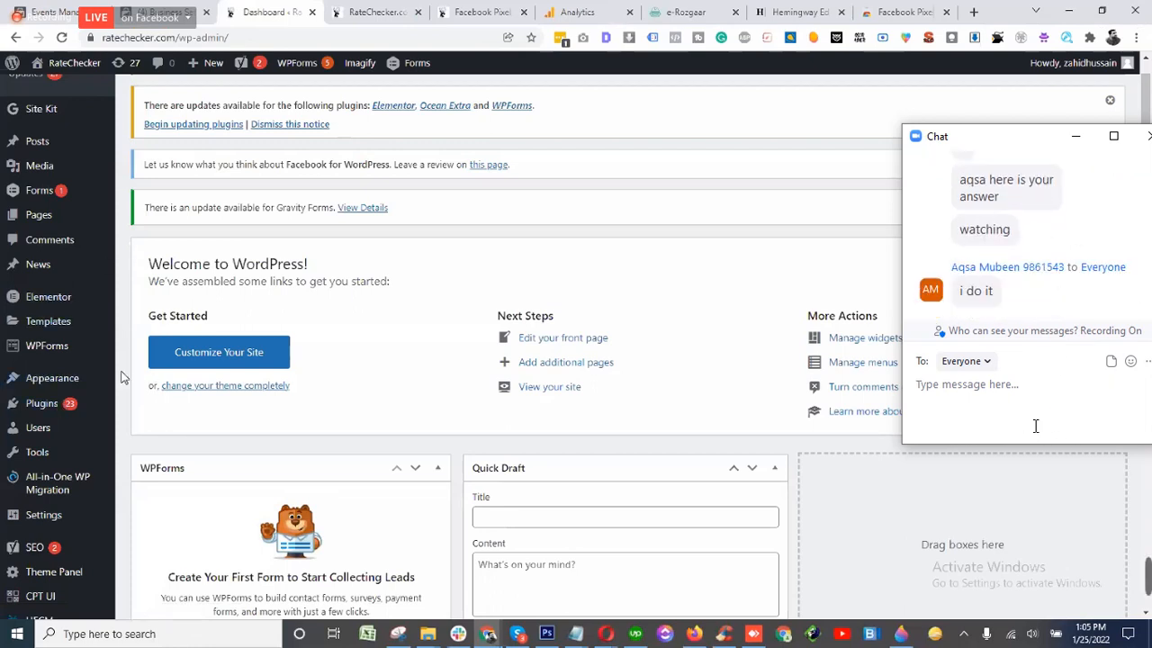
- Open the WordPress Theme Editor for the OceanWP theme and bring its list of theme files into view
{"action": "scroll", "coordinate": [124, 378], "scroll_direction": "down", "scroll_amount": 3}
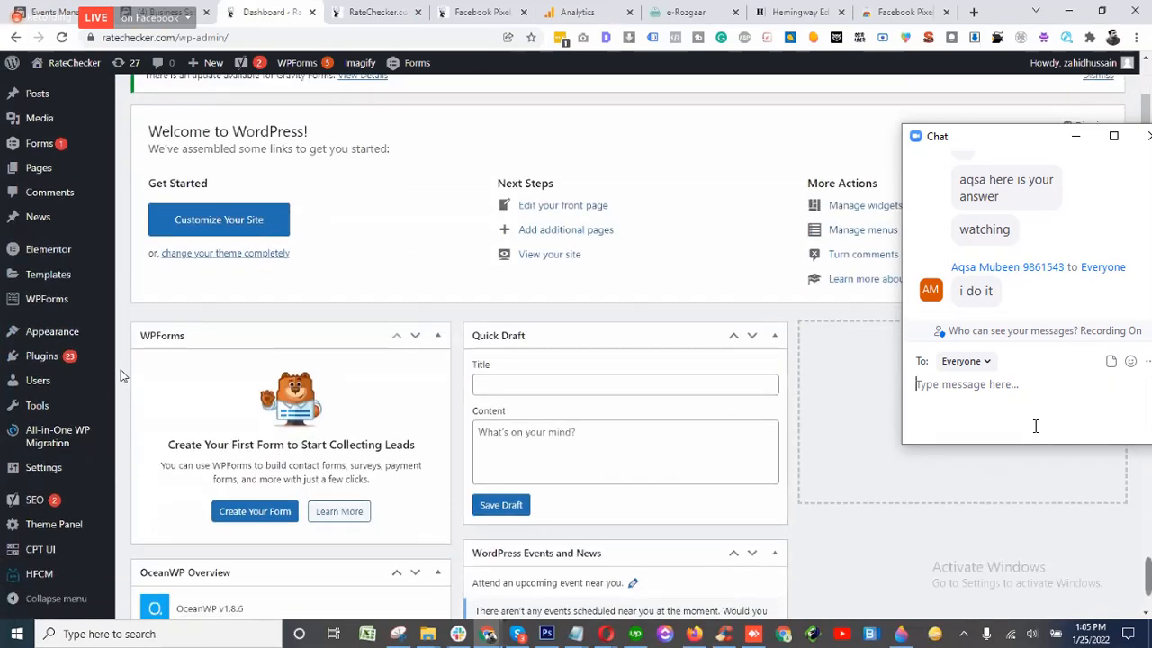
{"action": "mouse_move", "coordinate": [101, 343]}
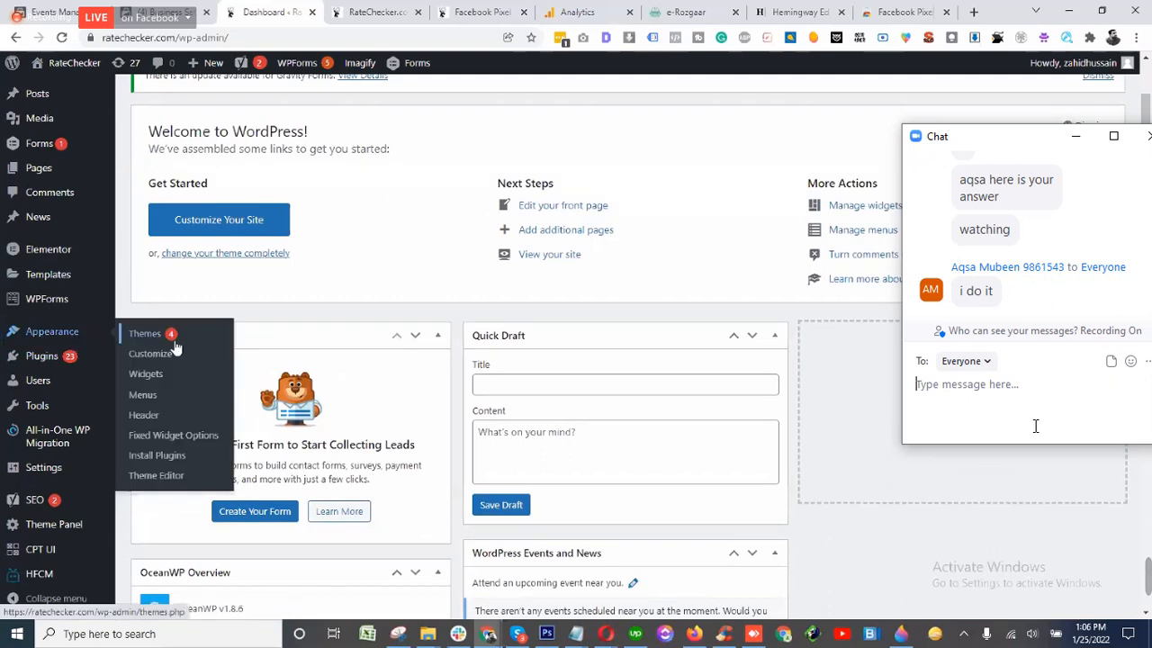
{"action": "left_click", "coordinate": [166, 480]}
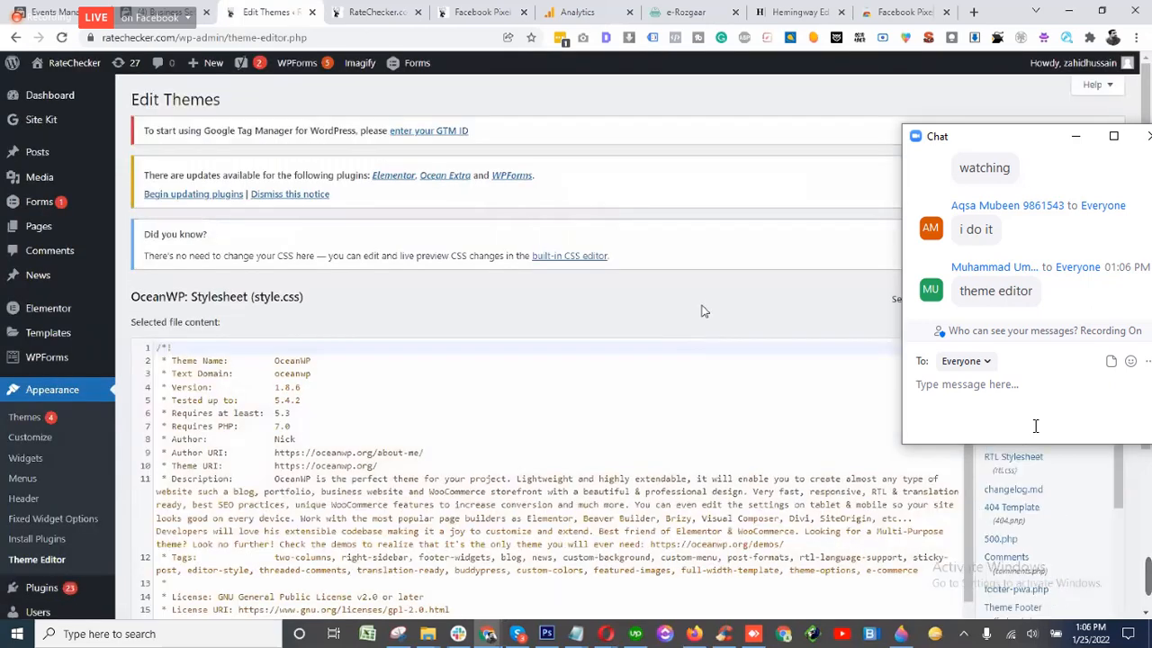
{"action": "scroll", "coordinate": [759, 220], "scroll_direction": "down", "scroll_amount": 2}
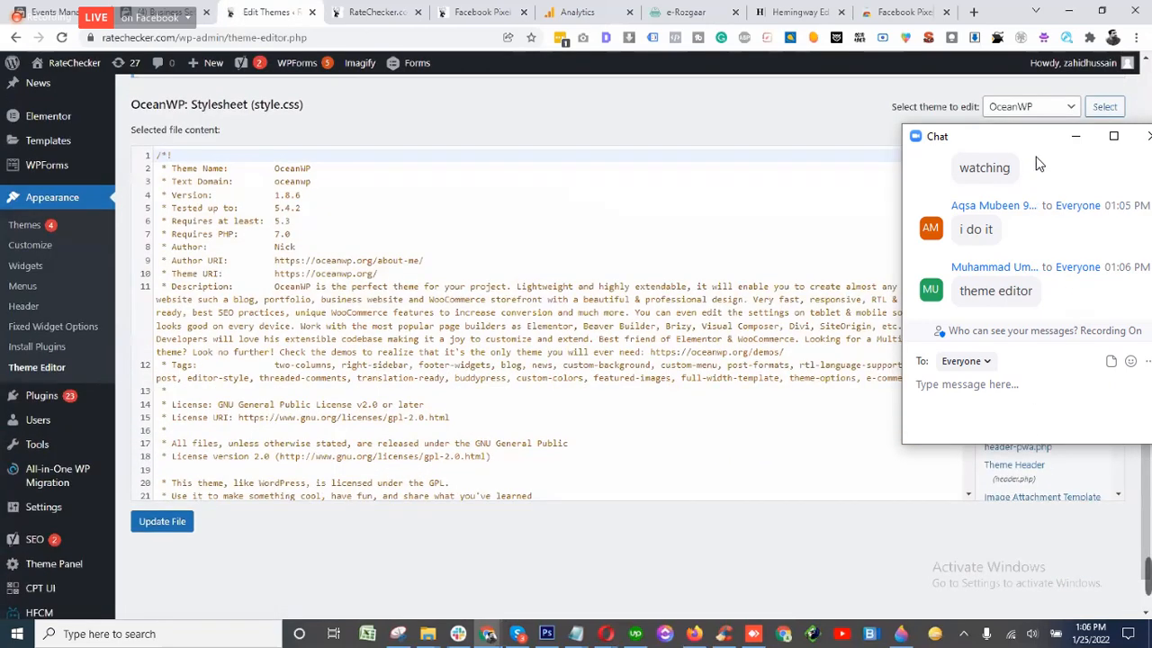
- Put the chat window away, search the OceanWP theme files for header.php, and open the Theme Header file for editing
{"action": "left_click", "coordinate": [1044, 132]}
{"action": "scroll", "coordinate": [1064, 351], "scroll_direction": "down", "scroll_amount": 3}
{"action": "scroll", "coordinate": [1065, 351], "scroll_direction": "down", "scroll_amount": 3}
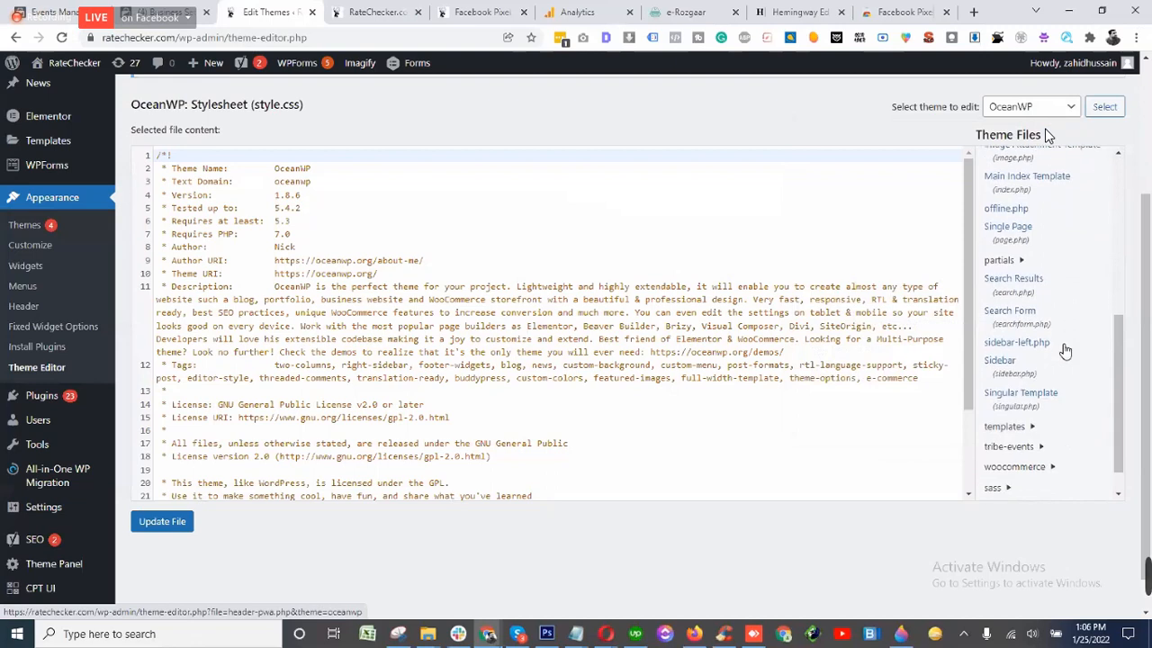
{"action": "scroll", "coordinate": [1065, 351], "scroll_direction": "up", "scroll_amount": 10}
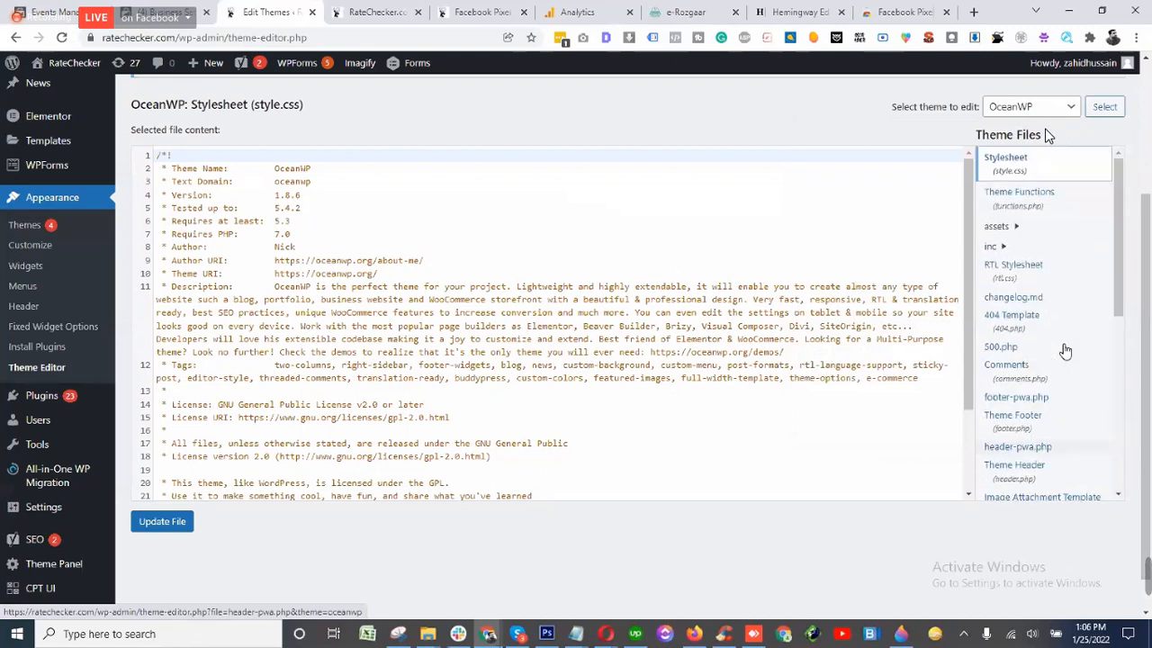
{"action": "key", "text": "ctrl+f"}
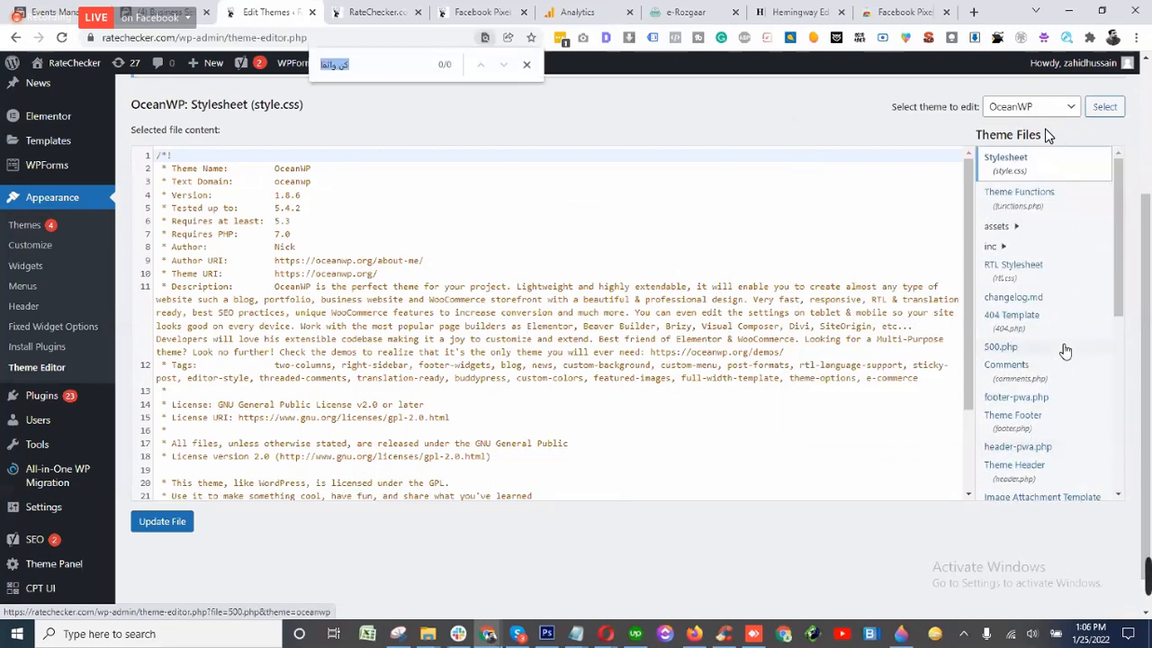
{"action": "type", "text": "header.php"}
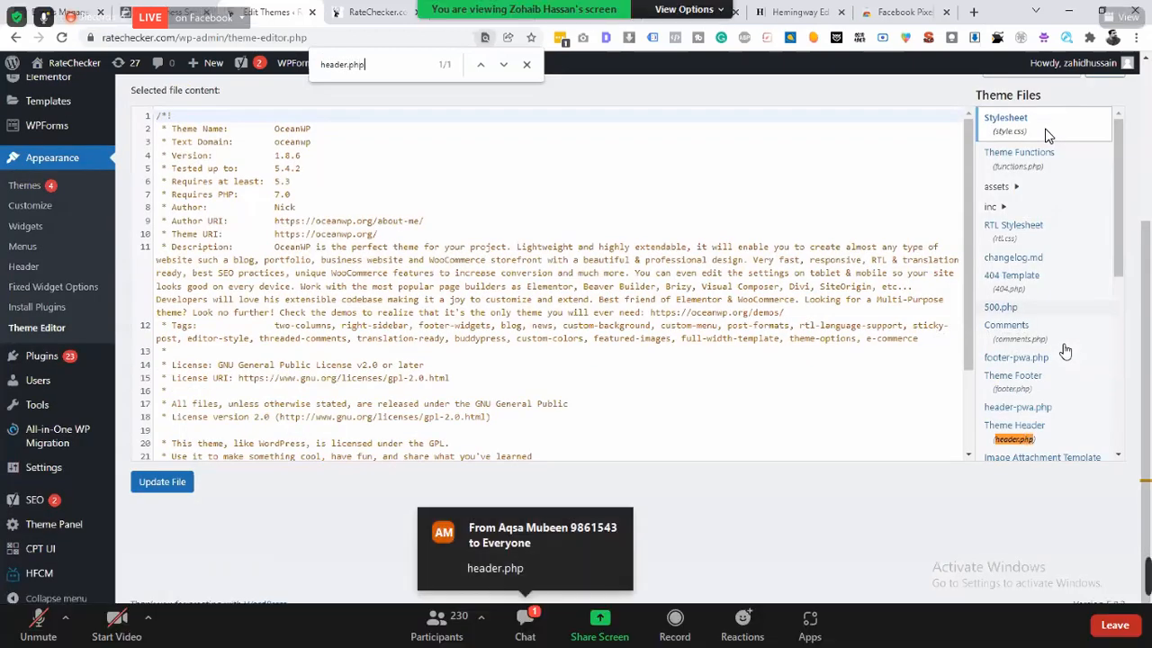
{"action": "scroll", "coordinate": [1048, 135], "scroll_direction": "up", "scroll_amount": 5}
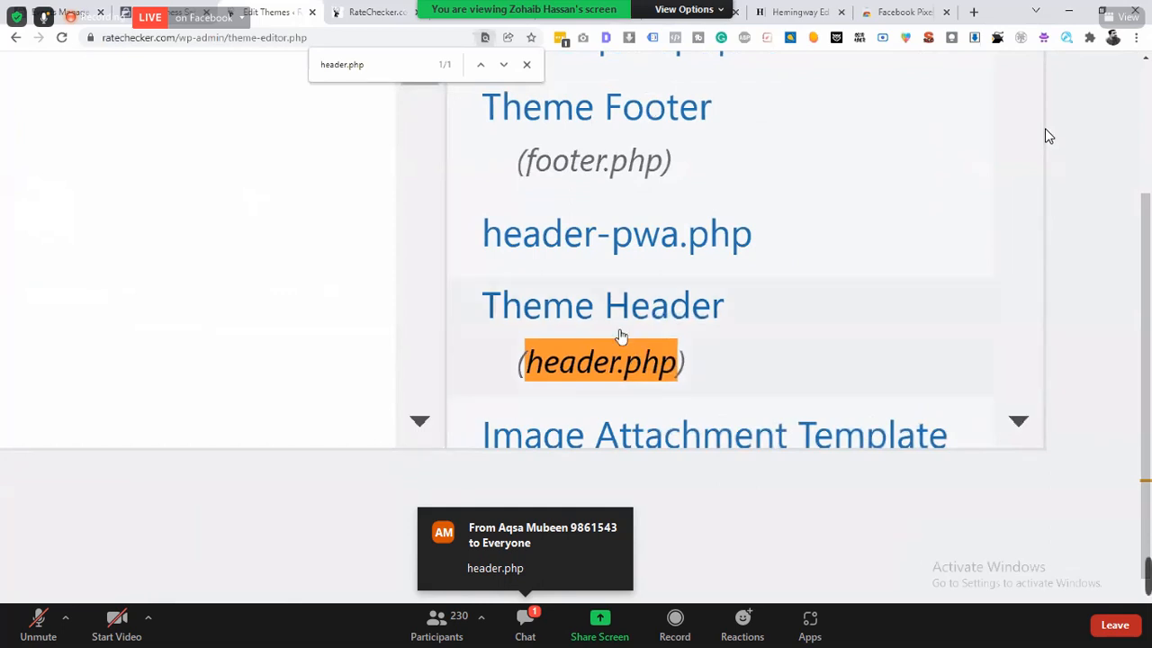
{"action": "scroll", "coordinate": [1048, 135], "scroll_direction": "down", "scroll_amount": 5}
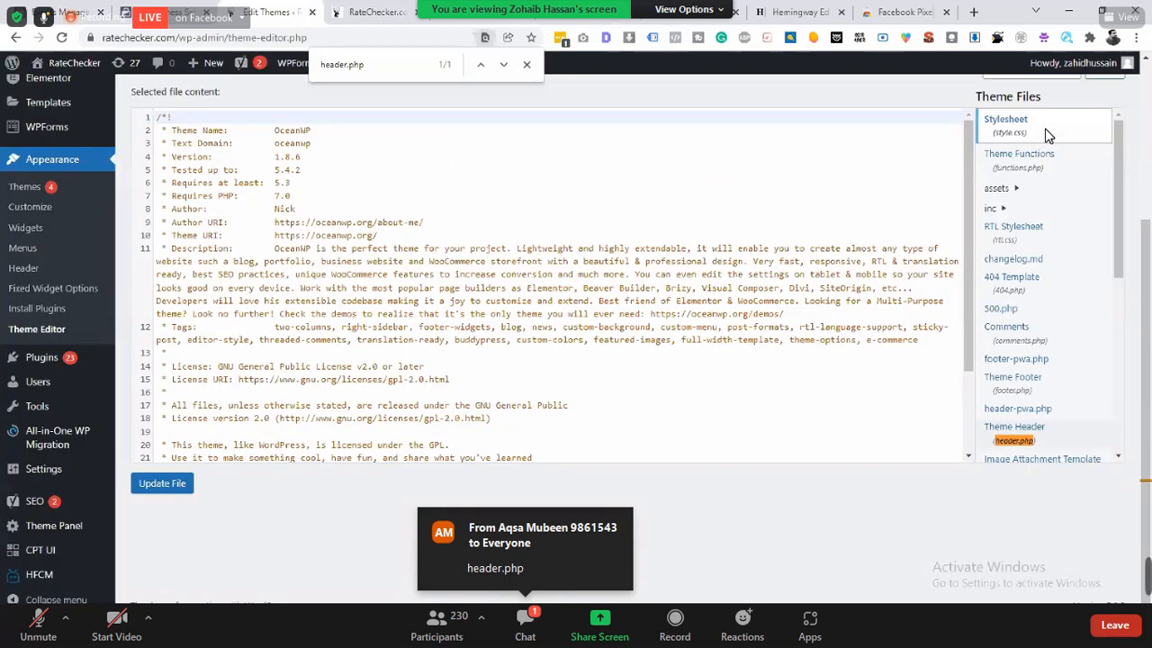
{"action": "left_click", "coordinate": [1031, 430]}
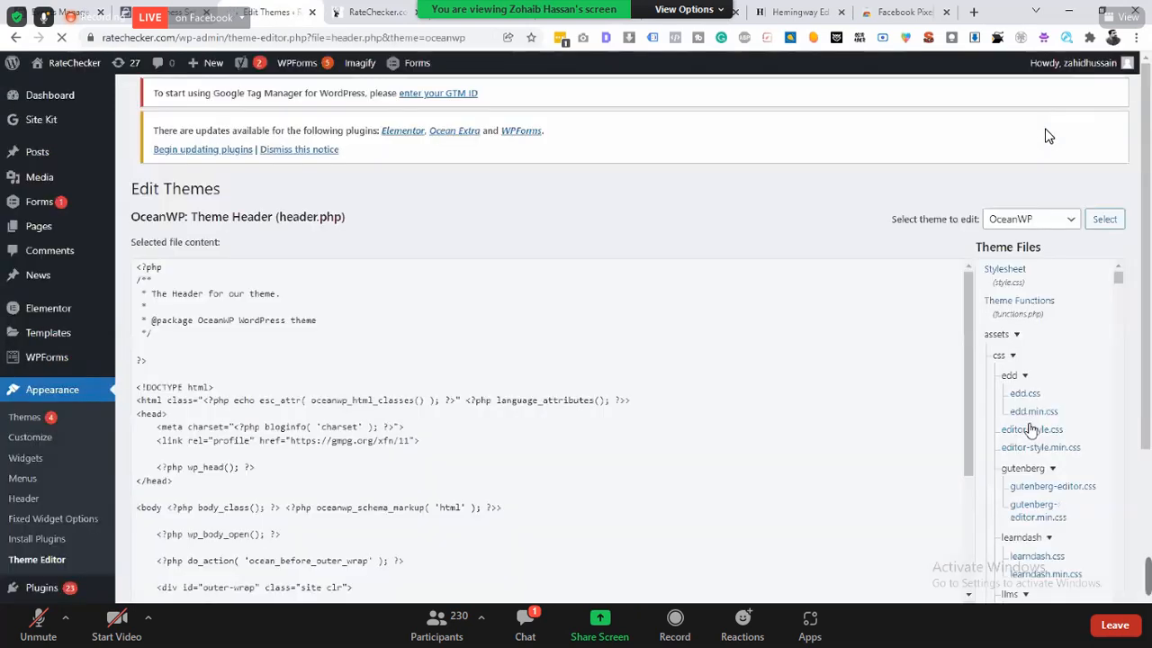
{"action": "scroll", "coordinate": [414, 164], "scroll_direction": "down", "scroll_amount": 2}
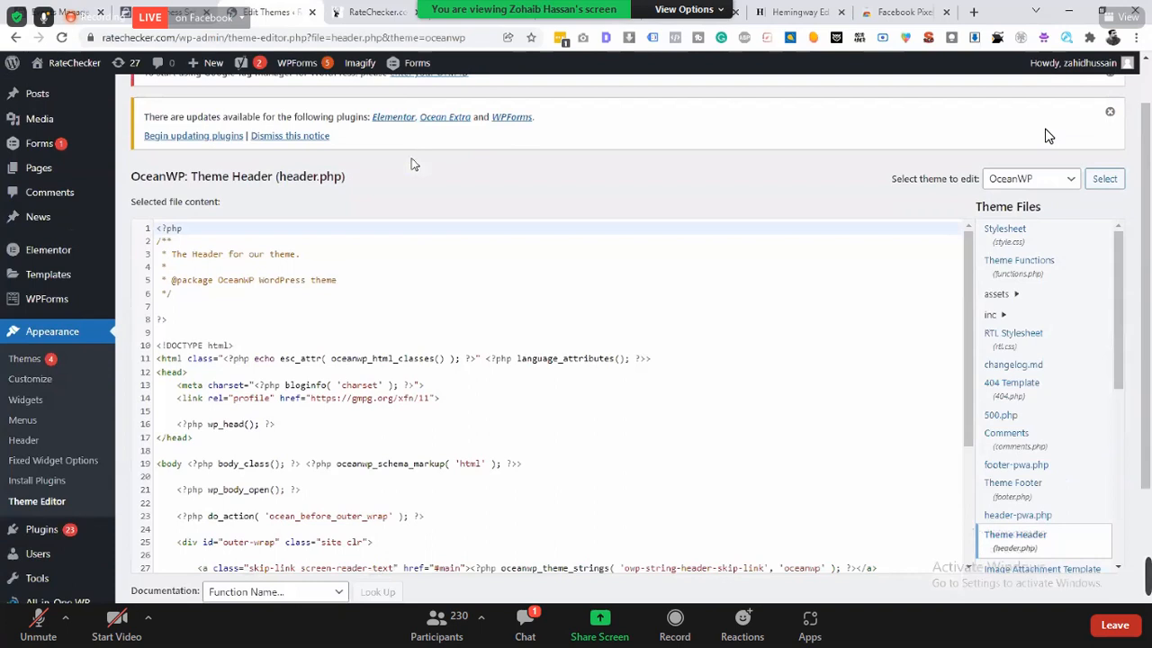
- Examine the opening and closing head tags in header.php, comparing the slash in the closing tag
{"action": "scroll", "coordinate": [1048, 136], "scroll_direction": "up", "scroll_amount": 5}
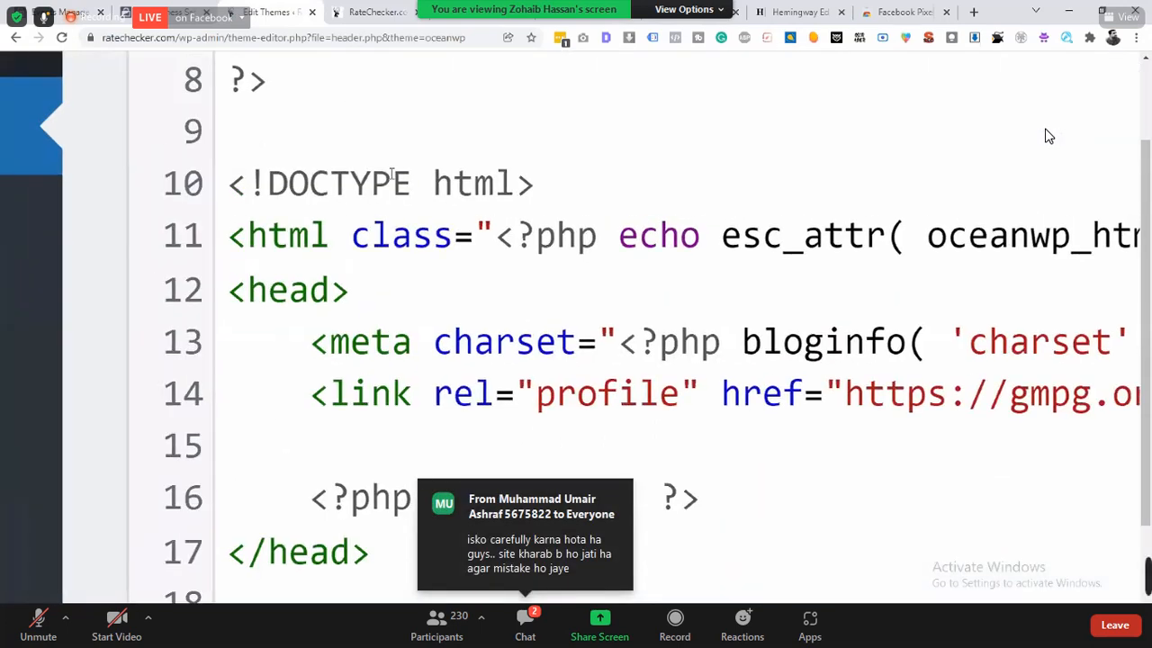
{"action": "left_click_drag", "start_coordinate": [247, 289], "coordinate": [341, 274]}
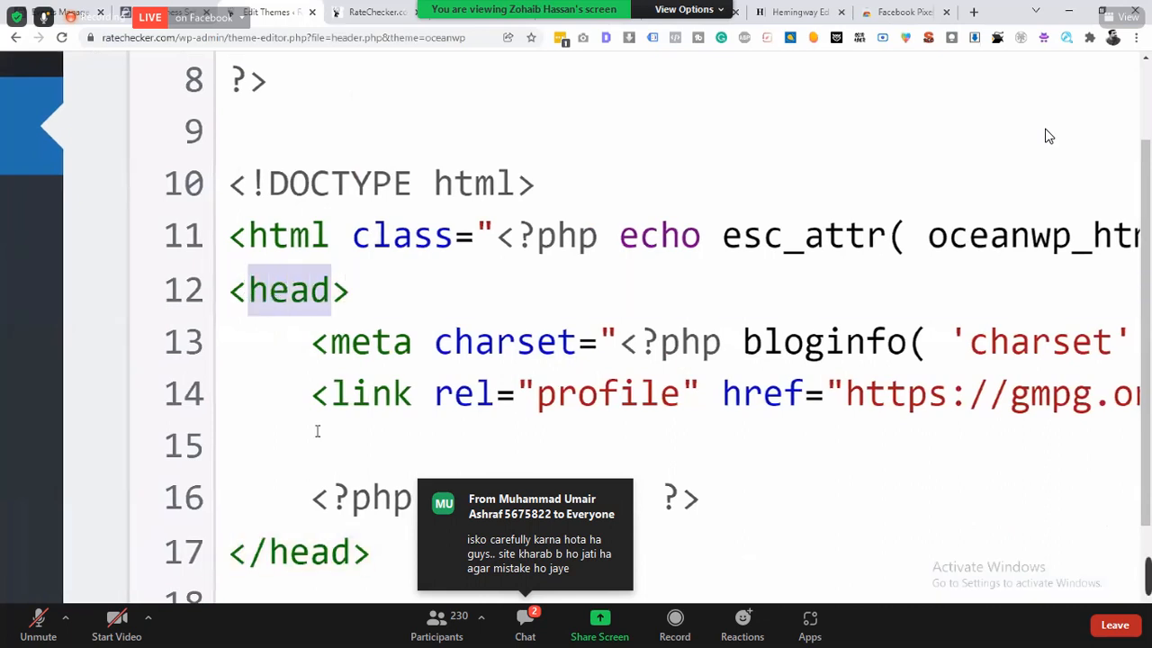
{"action": "left_click", "coordinate": [251, 551]}
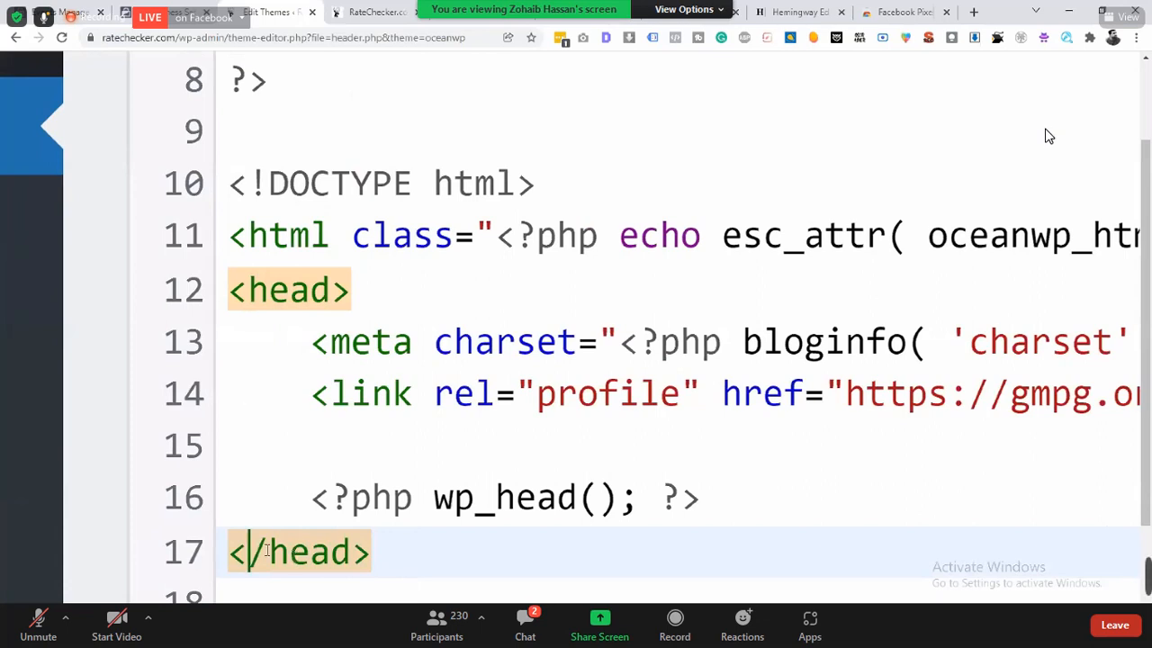
{"action": "left_click_drag", "start_coordinate": [267, 551], "coordinate": [252, 551]}
{"action": "left_click", "coordinate": [269, 551]}
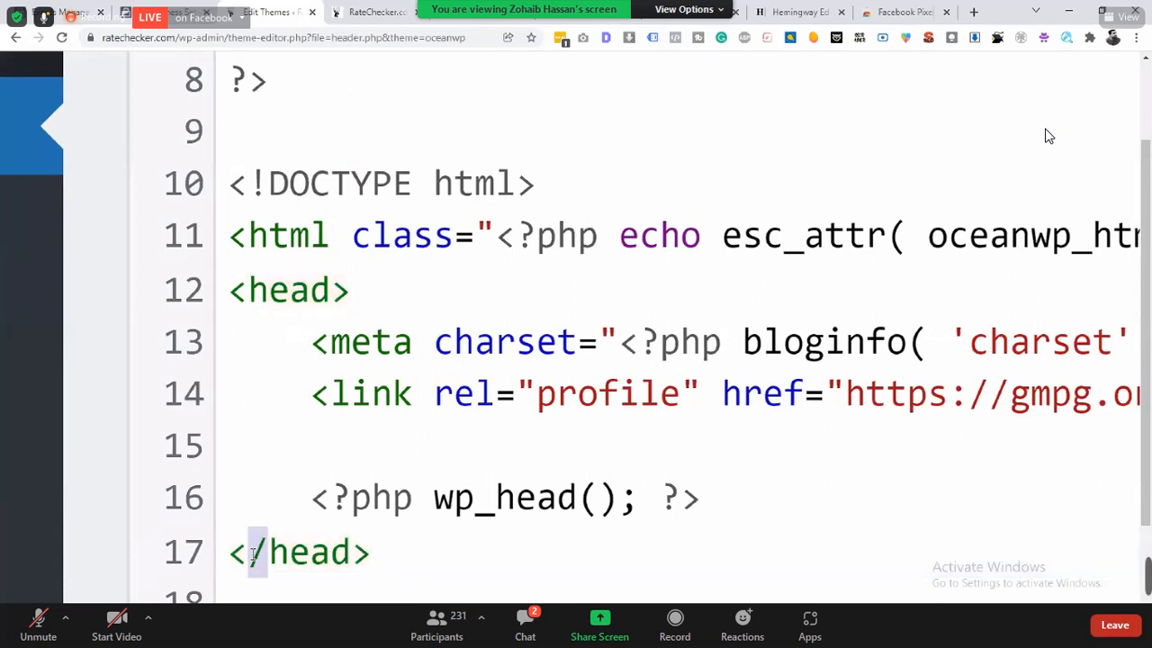
{"action": "left_click", "coordinate": [268, 291]}
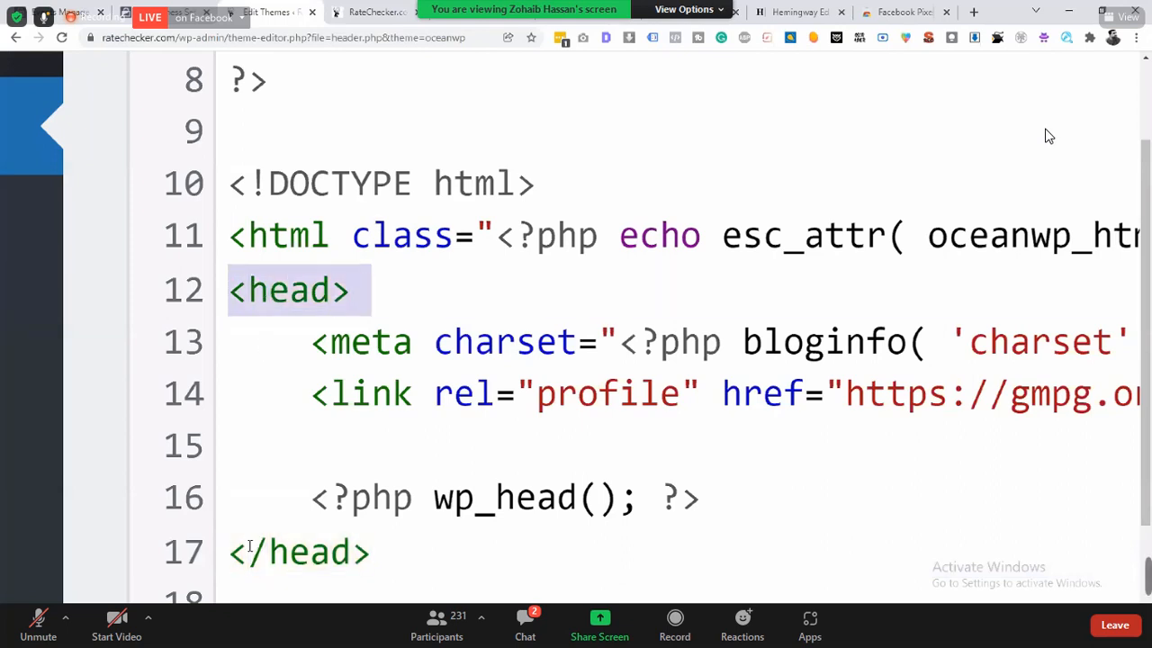
{"action": "left_click", "coordinate": [250, 549]}
{"action": "left_click", "coordinate": [357, 306]}
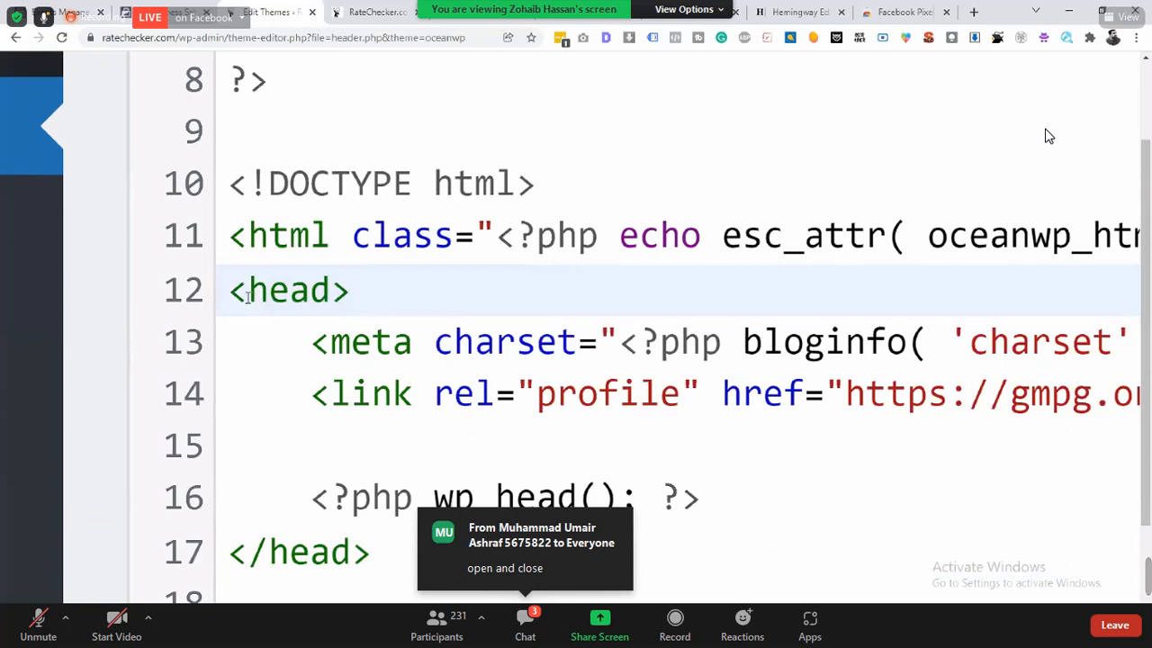
{"action": "mouse_move", "coordinate": [250, 298]}
{"action": "left_mouse_down"}
{"action": "mouse_move", "coordinate": [317, 291]}
{"action": "mouse_move", "coordinate": [248, 308]}
{"action": "mouse_move", "coordinate": [244, 333]}
{"action": "mouse_move", "coordinate": [247, 306]}
{"action": "left_mouse_up"}
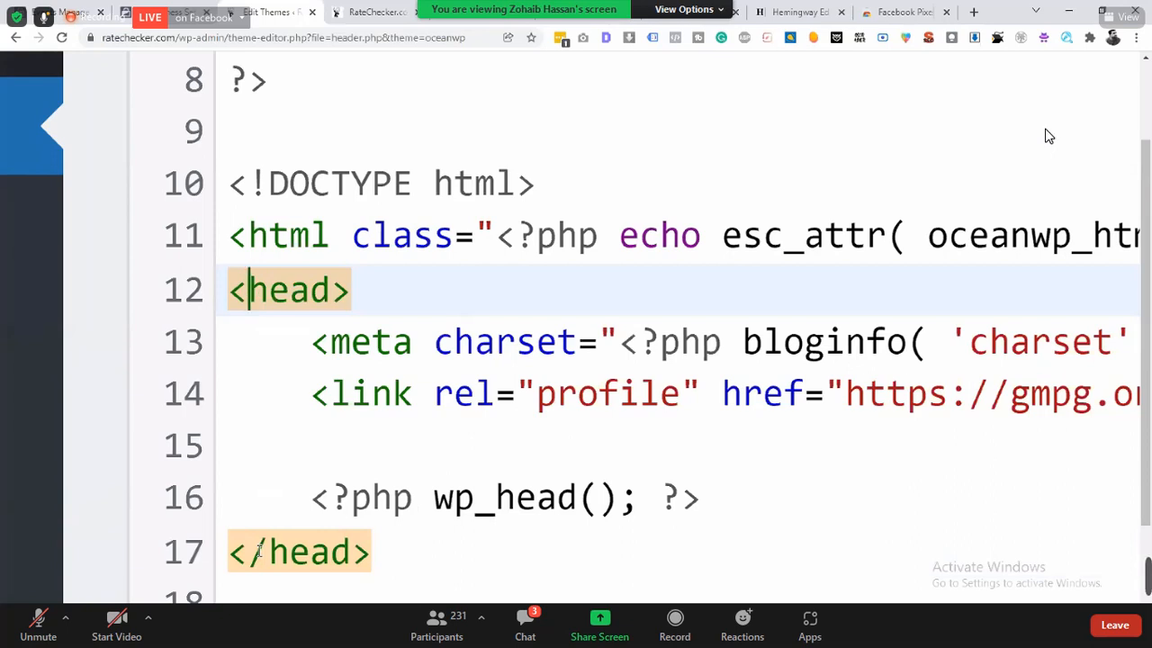
- Insert the facebook-domain-verification meta tag with its verification token on a new line directly below the opening head tag, and update header.php
{"action": "left_click", "coordinate": [368, 306]}
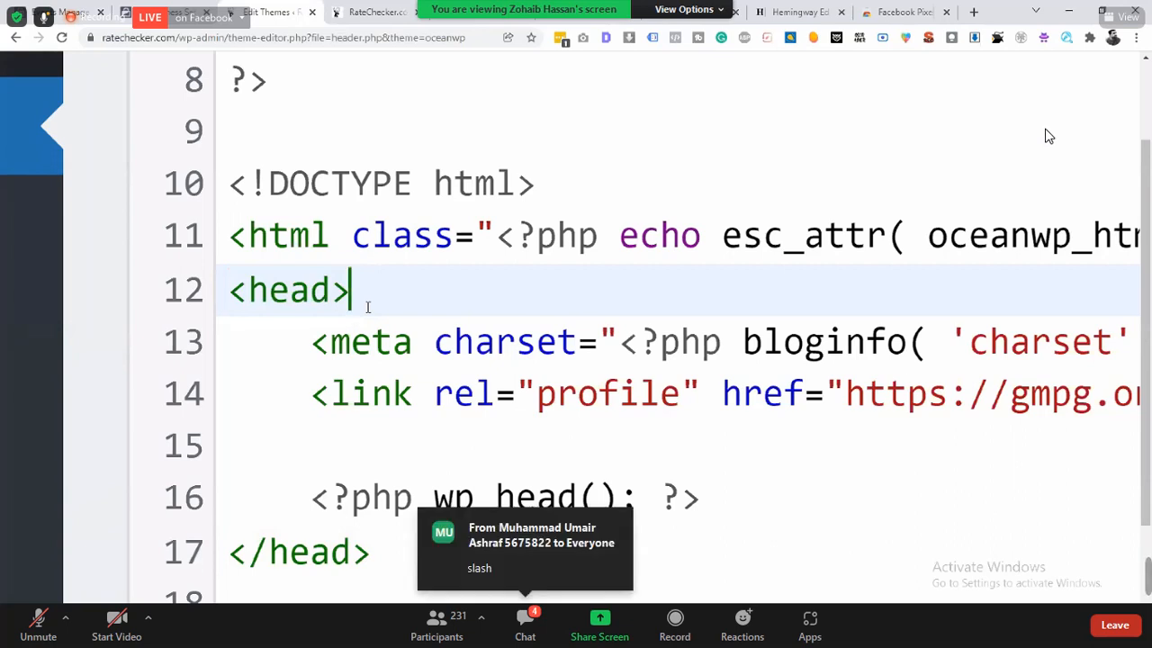
{"action": "key", "text": "Return"}
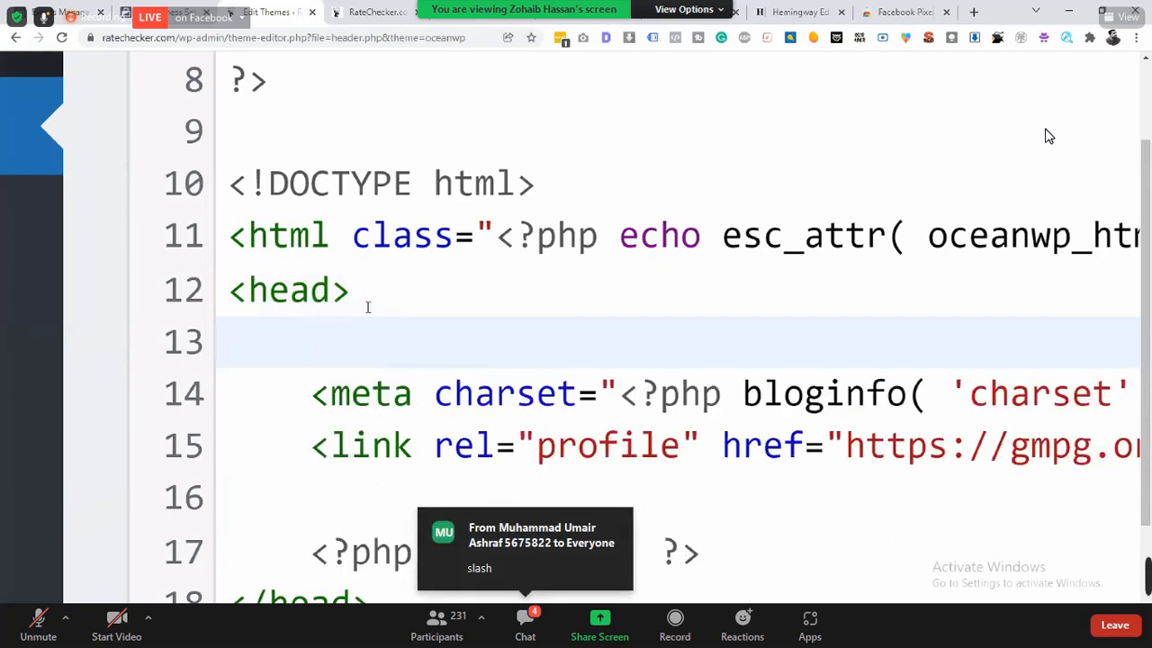
{"action": "key", "text": "ctrl+minus"}
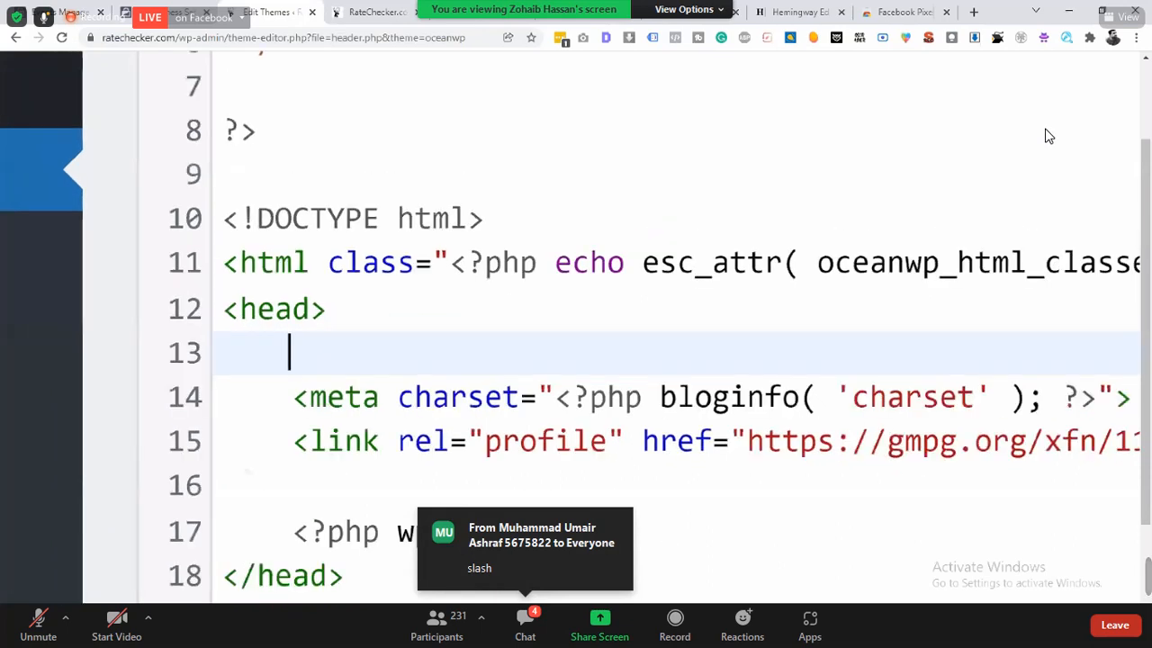
{"action": "key", "text": "ctrl+minus"}
{"action": "type", "text": "<meta name=\"facebook-domain-verification\" content=\"8001m8okk4wz66vbr1gdfadsf3nlny\" />"}
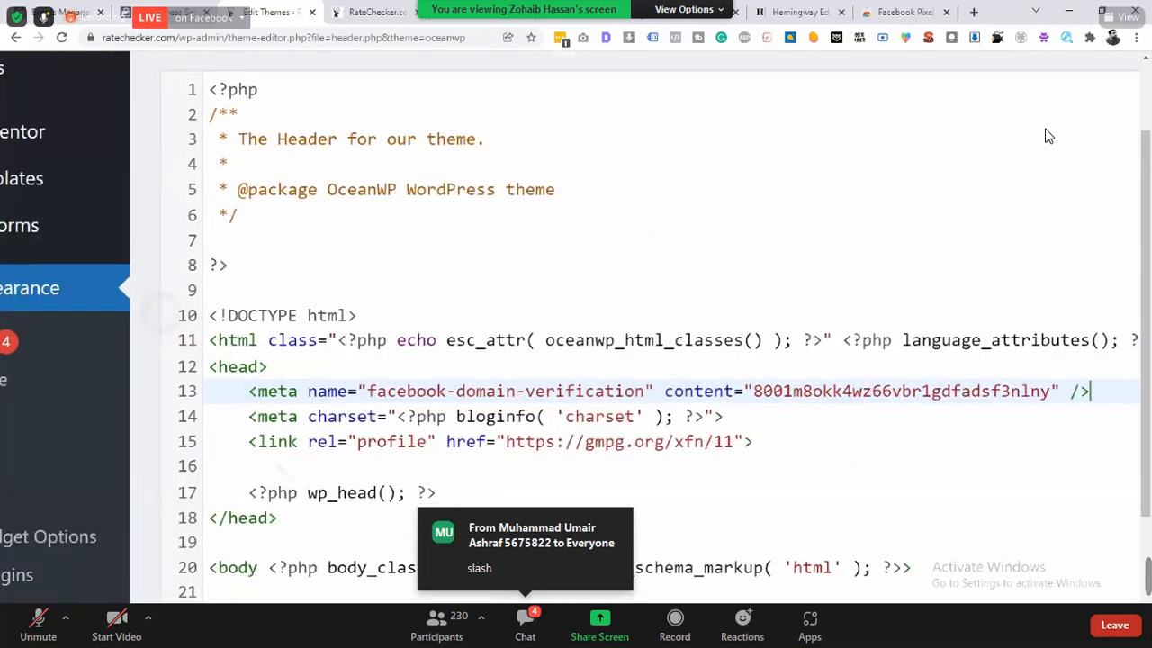
{"action": "key", "text": "ctrl+minus"}
{"action": "key", "text": "ctrl+minus"}
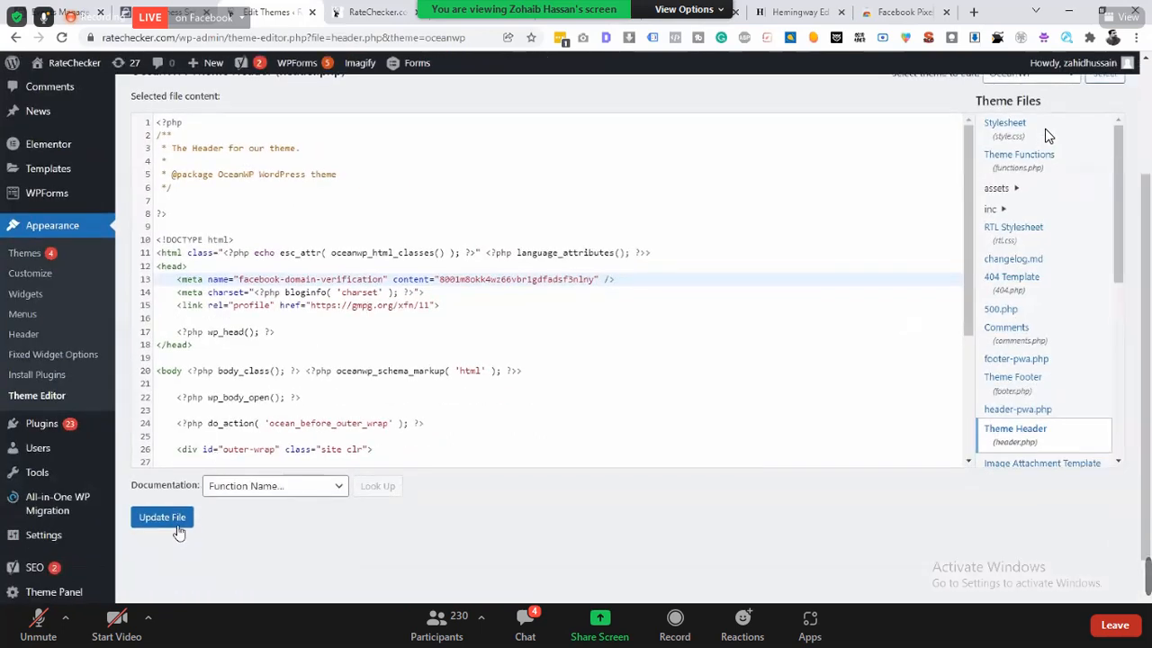
{"action": "left_click", "coordinate": [178, 527]}
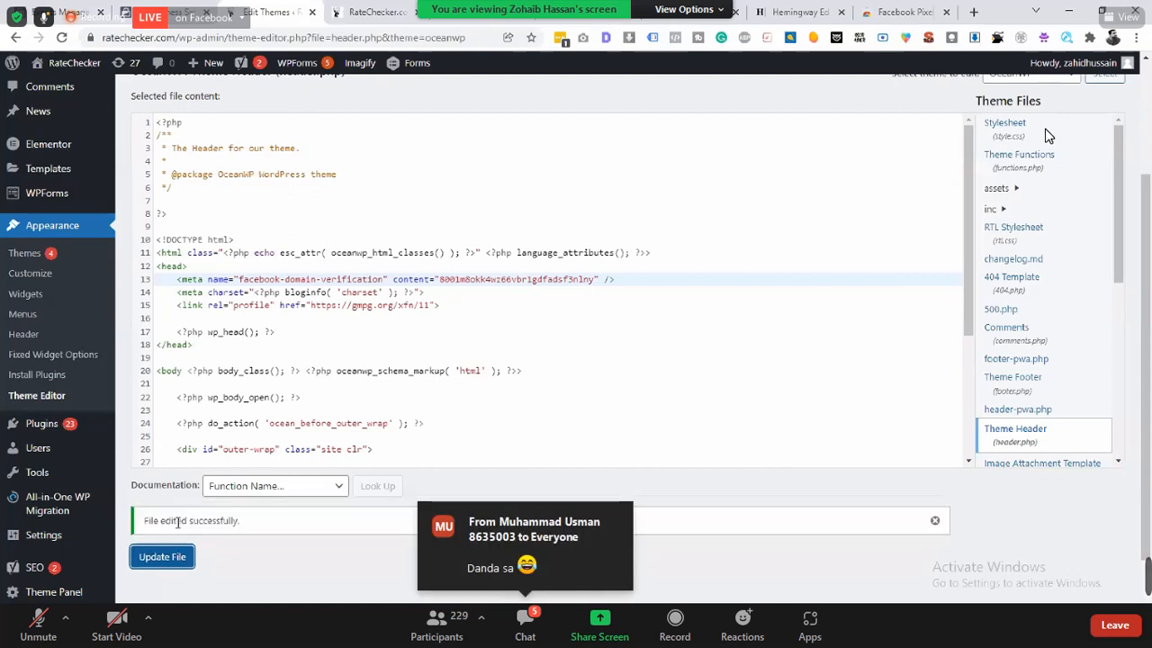
- Switch to the Domains page in Facebook Business Settings, verify ratechecker.com by its meta-tag, and dismiss the confirmation dialog
{"action": "left_click", "coordinate": [97, 9]}
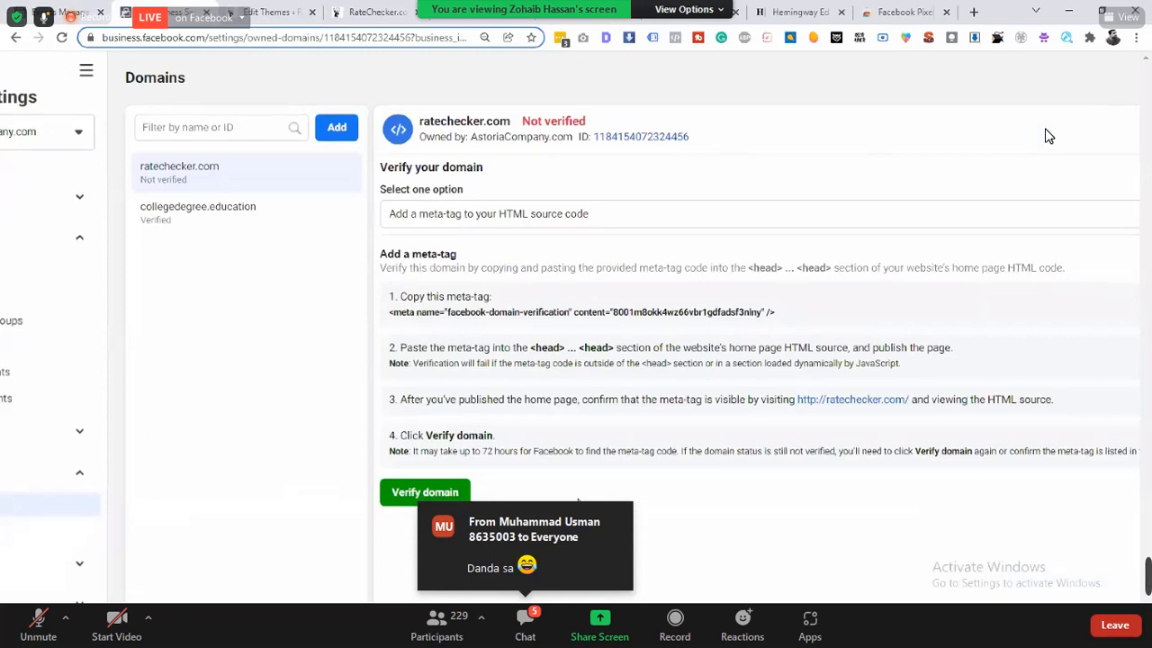
{"action": "scroll", "coordinate": [558, 486], "scroll_direction": "down", "scroll_amount": 2}
{"action": "left_click", "coordinate": [455, 379]}
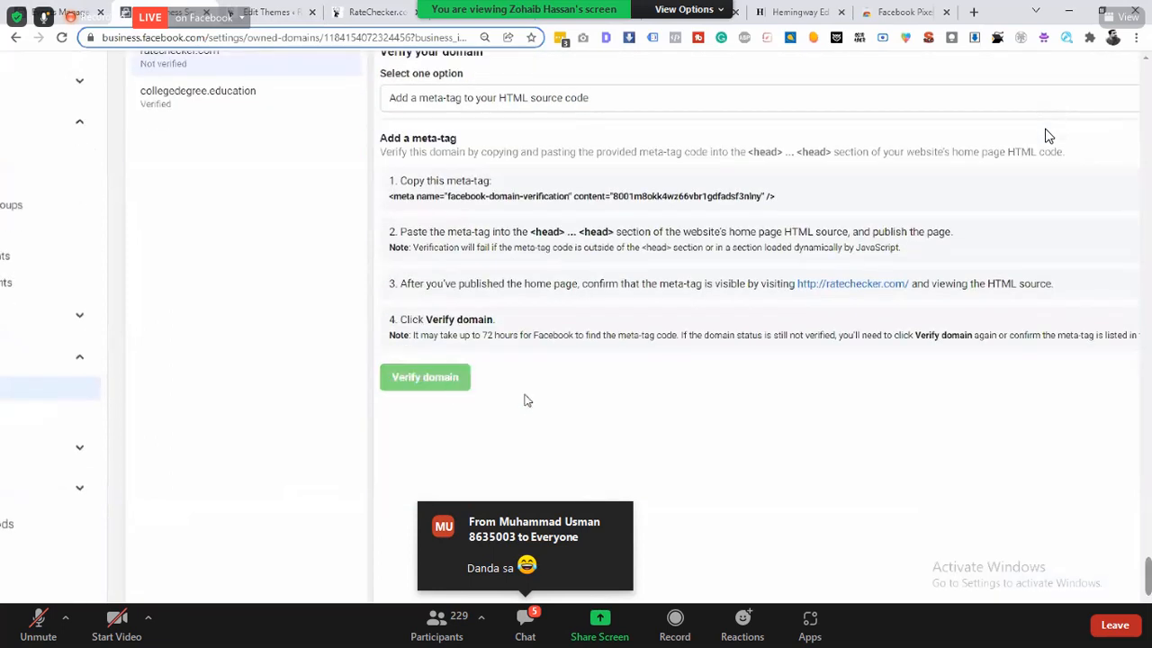
{"action": "scroll", "coordinate": [1049, 135], "scroll_direction": "up", "scroll_amount": 2}
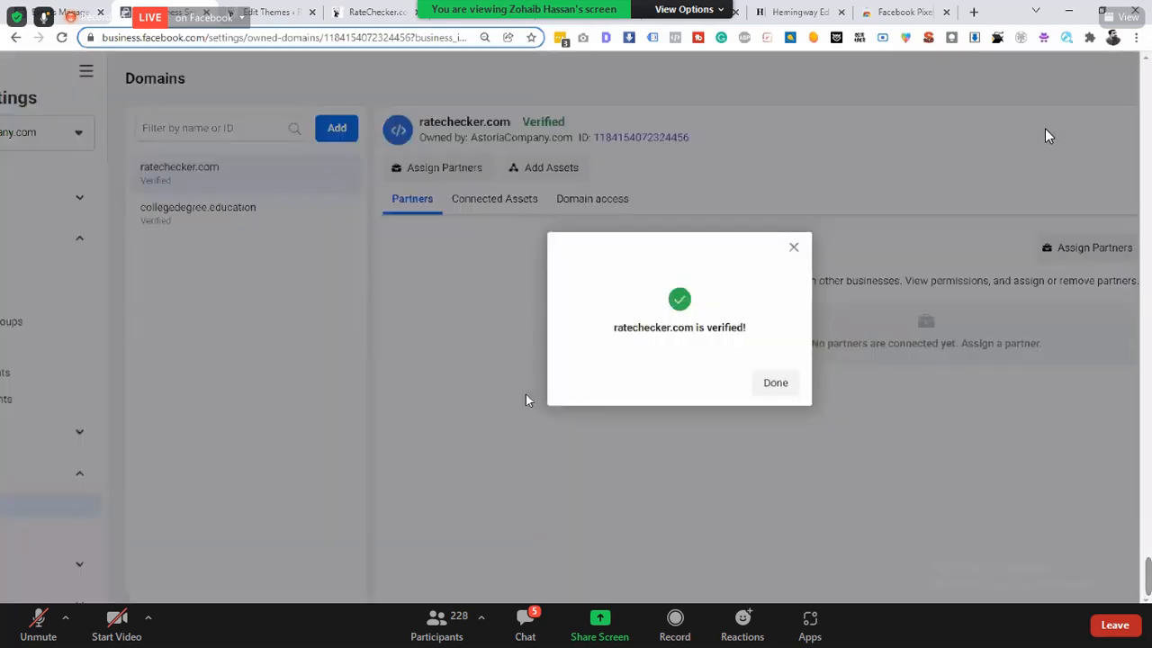
{"action": "scroll", "coordinate": [525, 394], "scroll_direction": "right", "scroll_amount": 2}
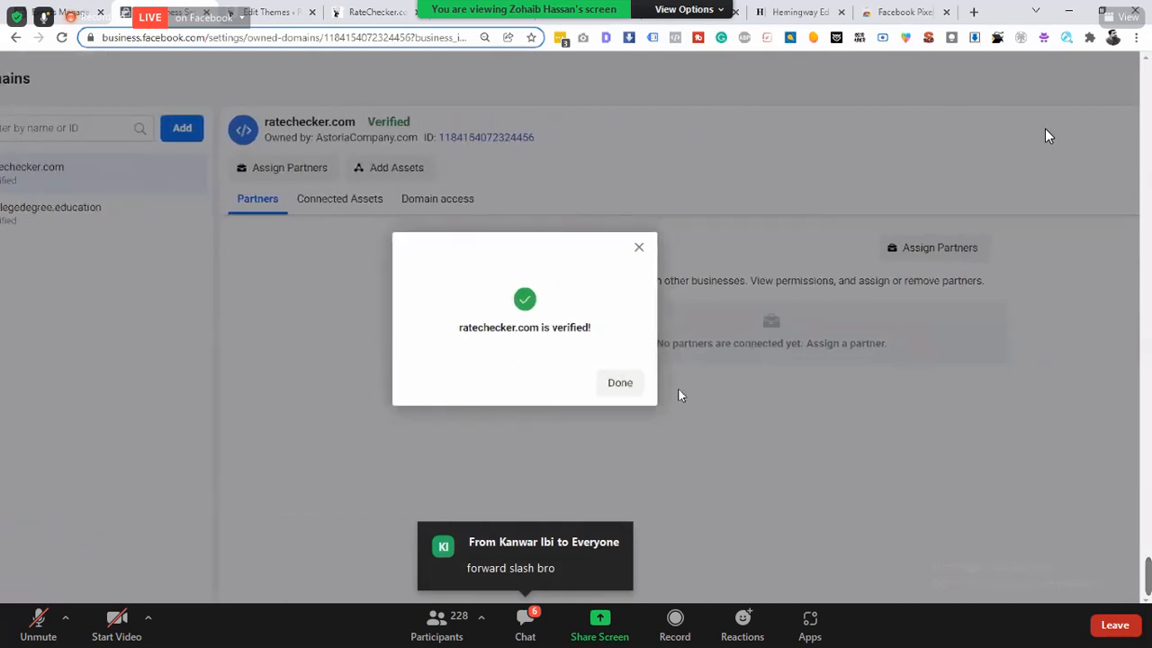
{"action": "left_click", "coordinate": [638, 385]}
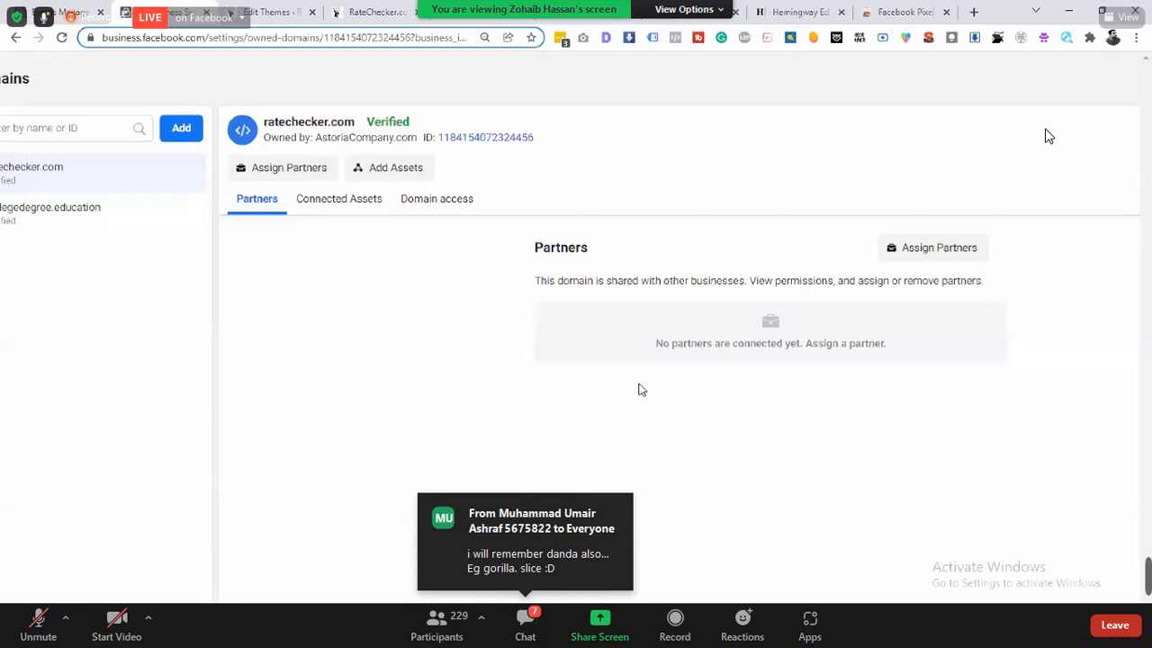
{"action": "scroll", "coordinate": [402, 297], "scroll_direction": "left", "scroll_amount": 2}
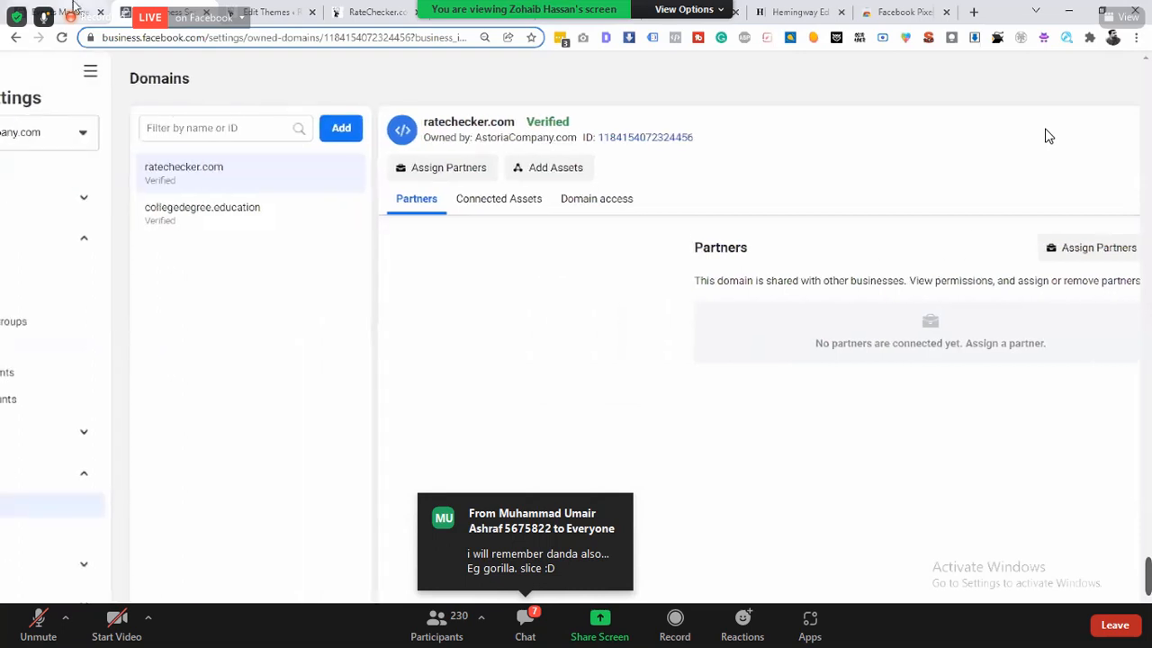
- Return to Web Event Configurations in Events Manager, check the refreshed domain list and the latest class chat messages, and close the chat
{"action": "left_click", "coordinate": [72, 10]}
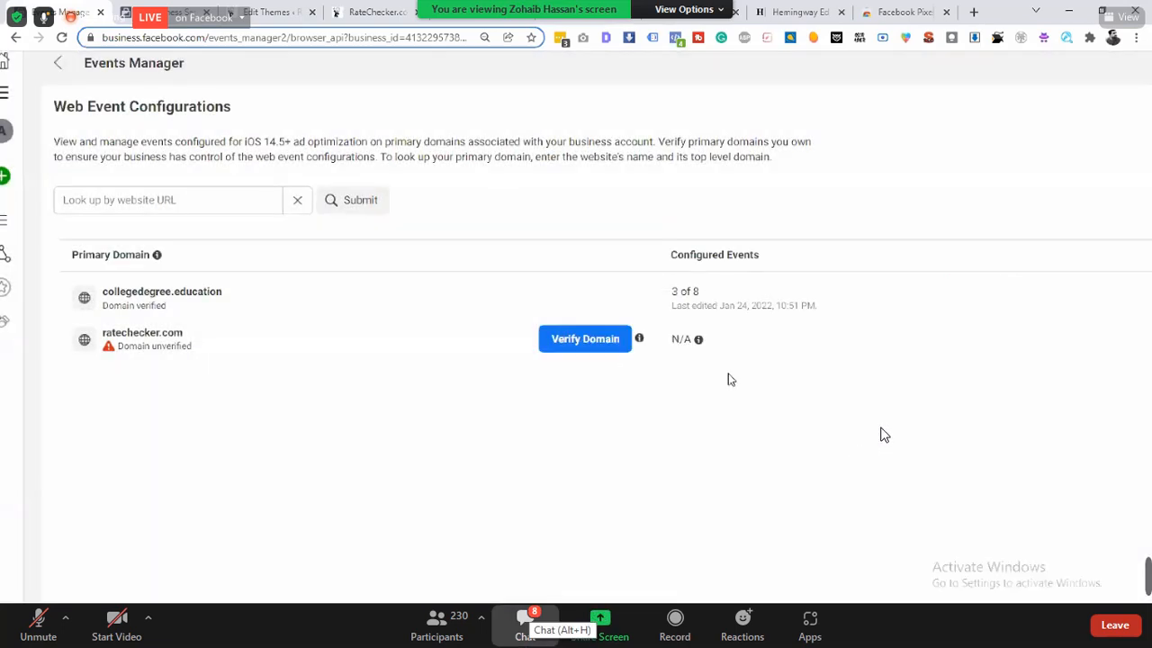
{"action": "left_click", "coordinate": [526, 626]}
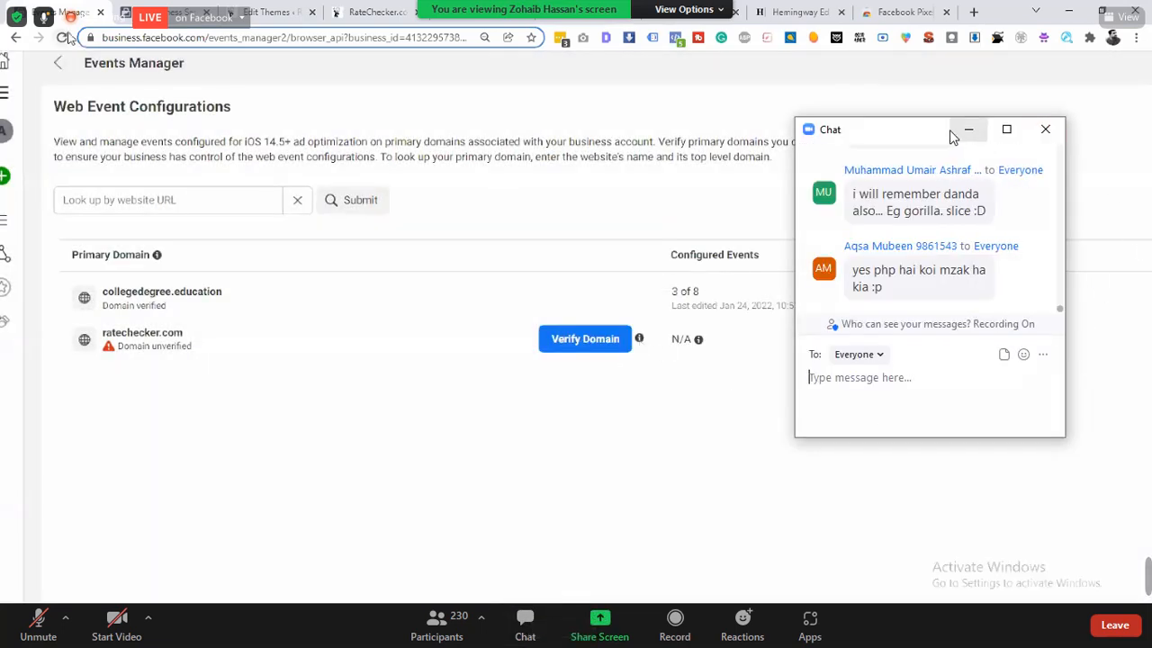
{"action": "left_click_drag", "start_coordinate": [903, 135], "coordinate": [994, 127]}
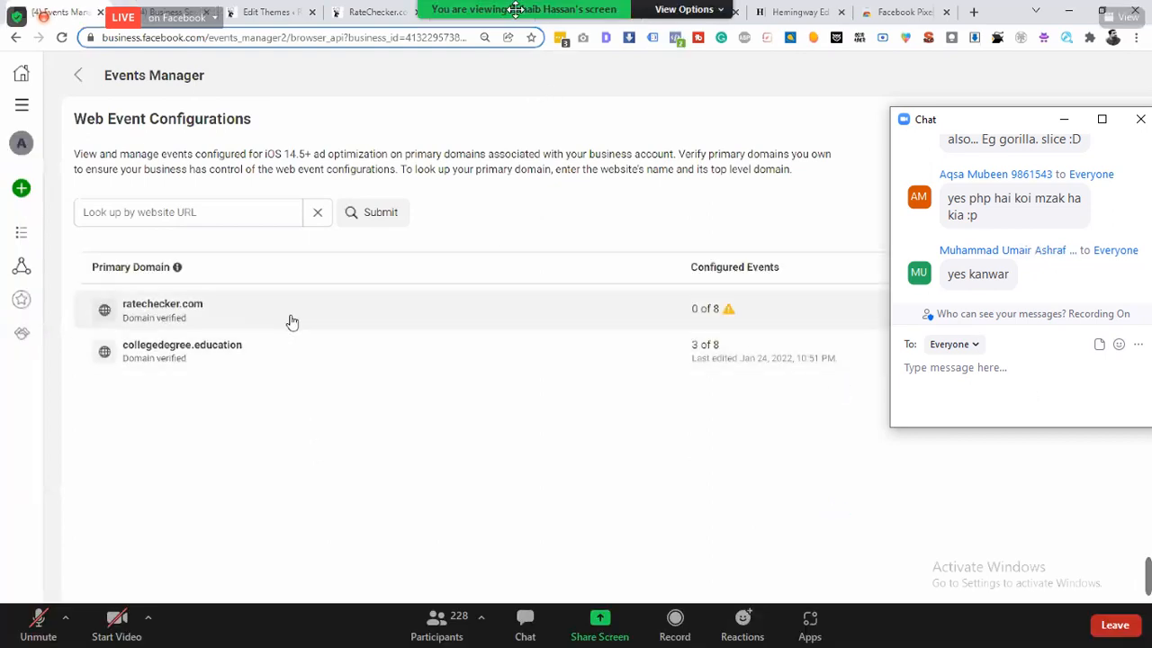
{"action": "left_click_drag", "start_coordinate": [990, 124], "coordinate": [725, 153]}
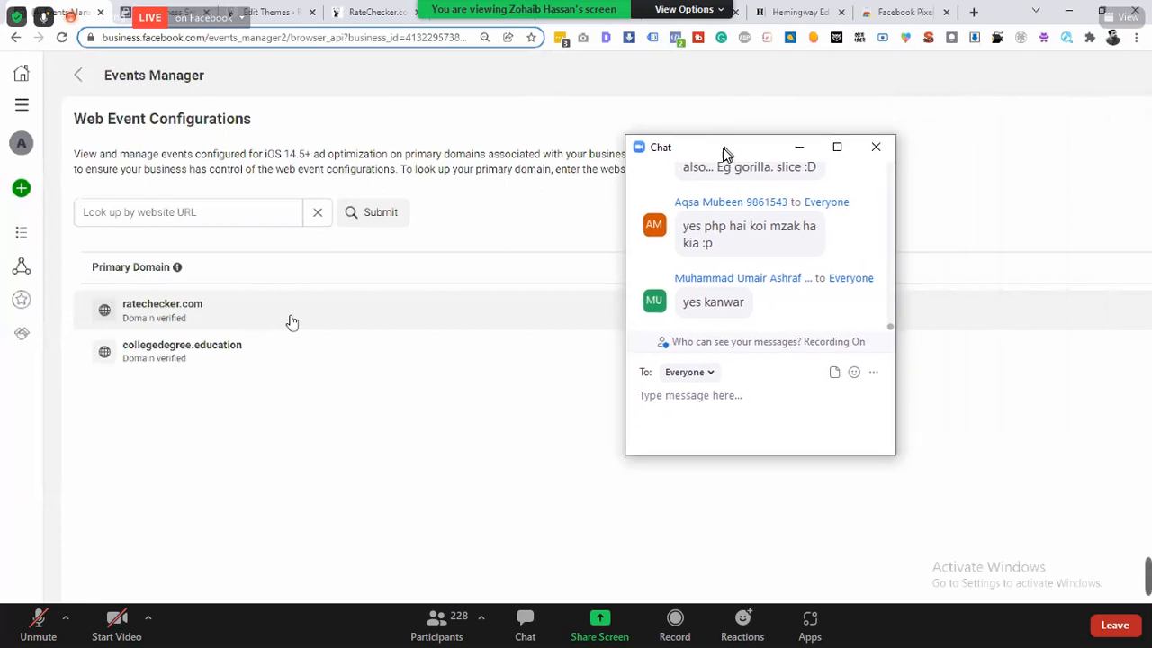
{"action": "left_click", "coordinate": [870, 151]}
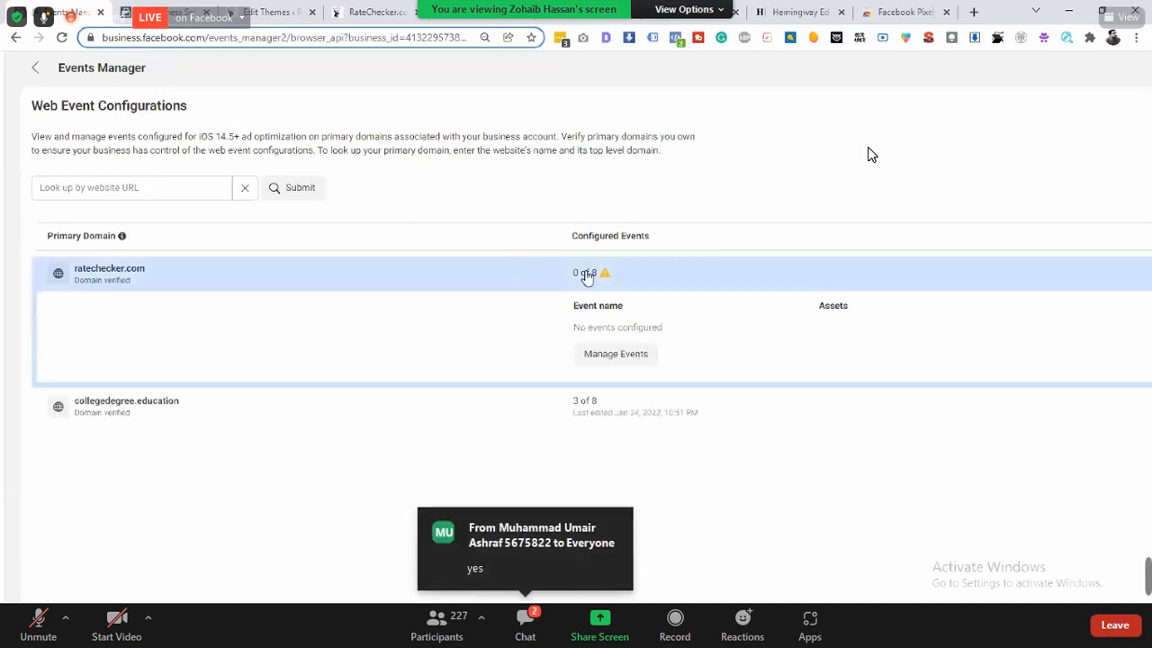
- Open the web event configuration editor for ratechecker.com through its event management option
{"action": "left_click", "coordinate": [629, 356]}
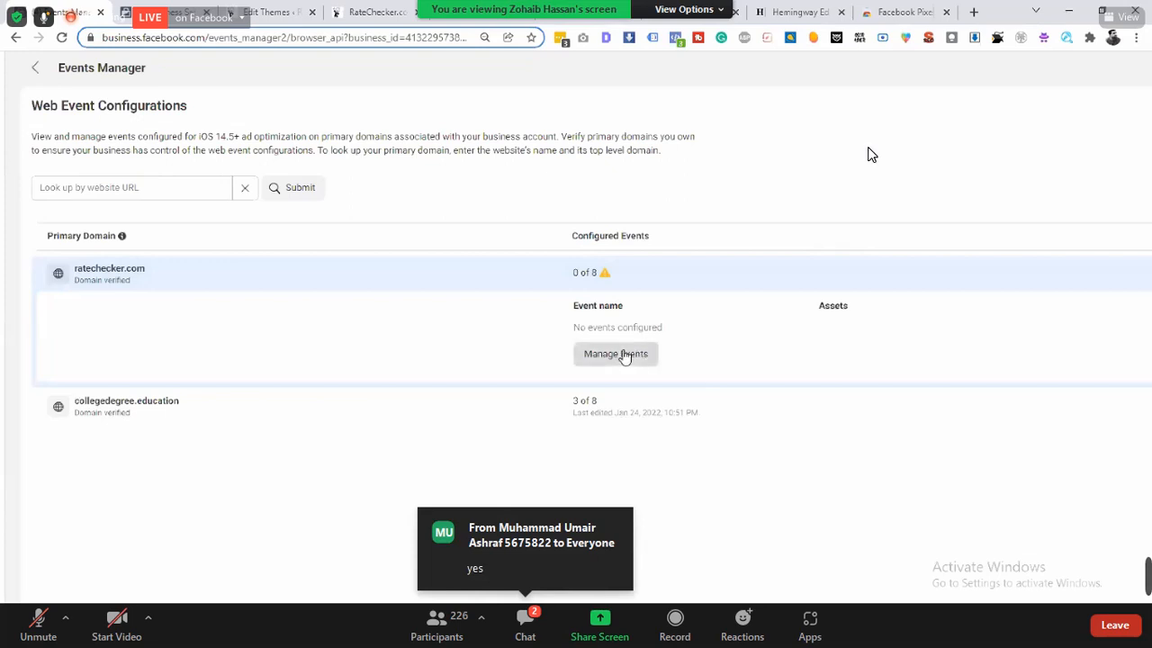
{"action": "left_click", "coordinate": [854, 367]}
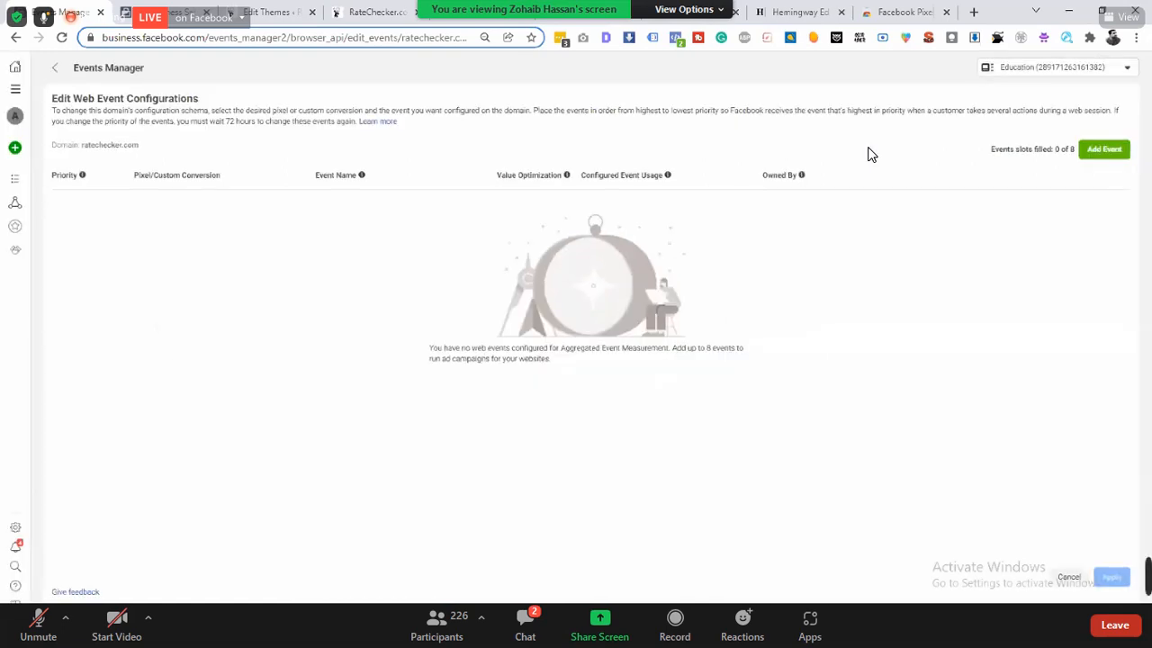
{"action": "scroll", "coordinate": [871, 155], "scroll_direction": "up", "scroll_amount": 5}
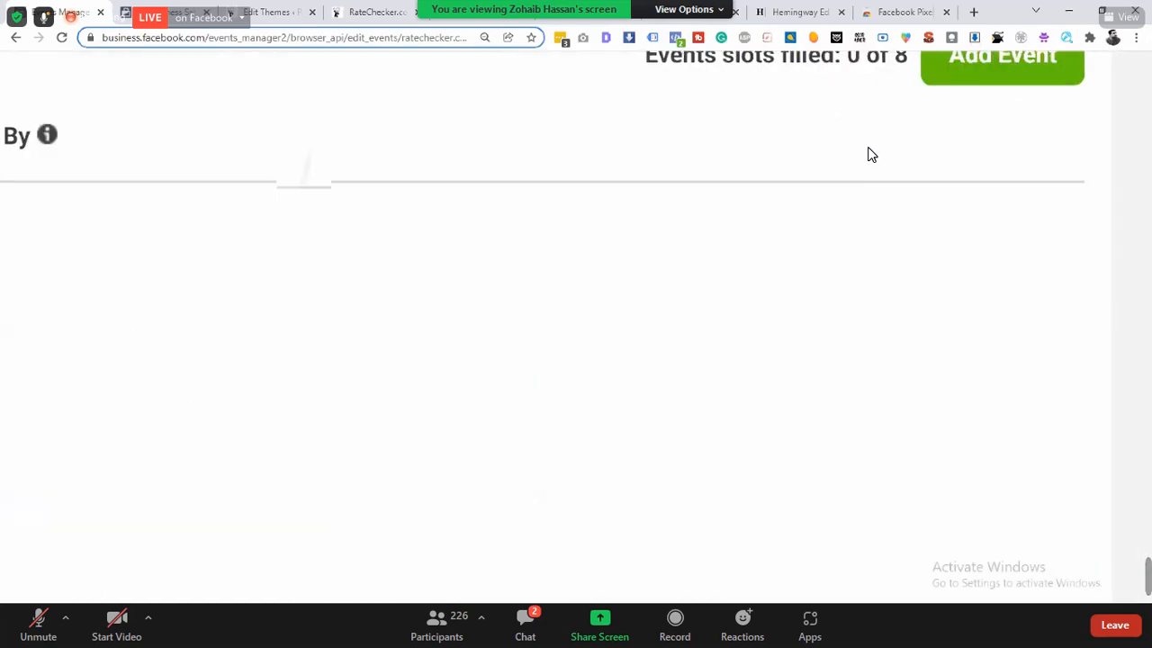
- Add an event slot to the ratechecker.com configuration and assign it the ZH | RateChecker.com Pixel
{"action": "scroll", "coordinate": [871, 155], "scroll_direction": "up", "scroll_amount": 2}
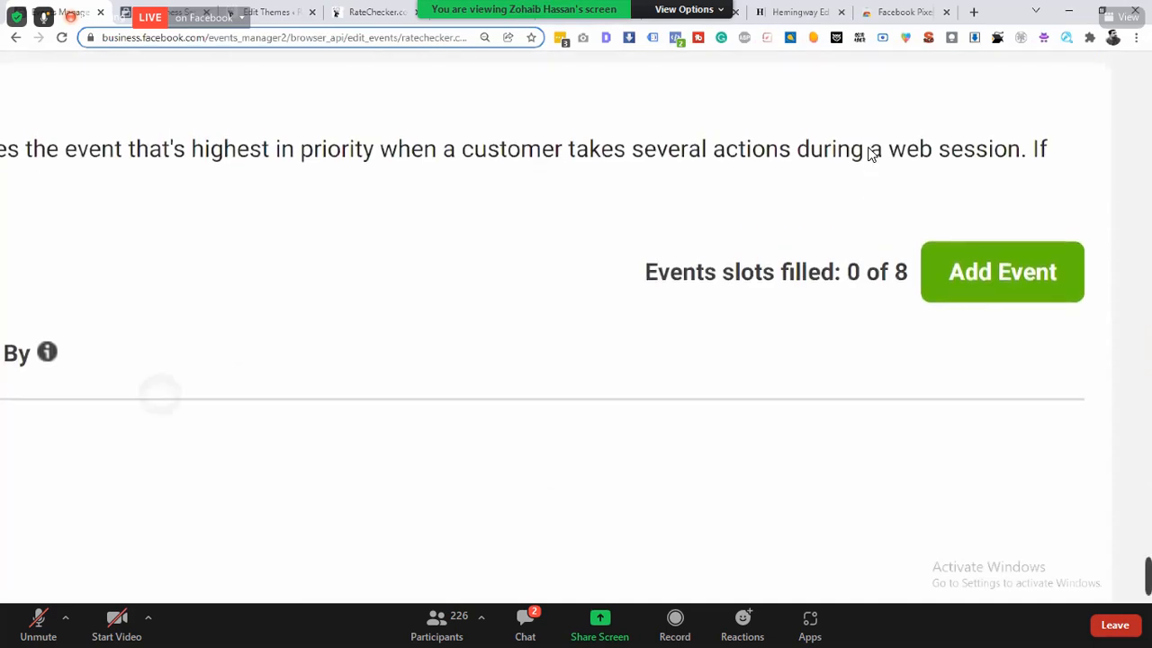
{"action": "scroll", "coordinate": [871, 155], "scroll_direction": "down", "scroll_amount": 5}
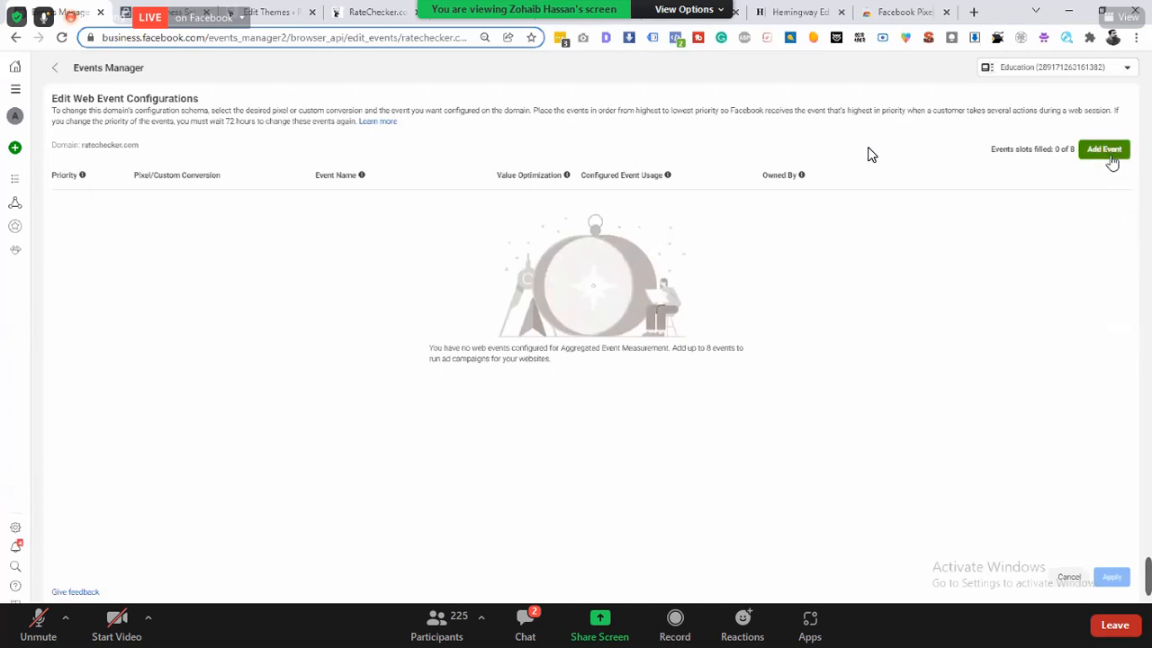
{"action": "left_click", "coordinate": [1112, 159]}
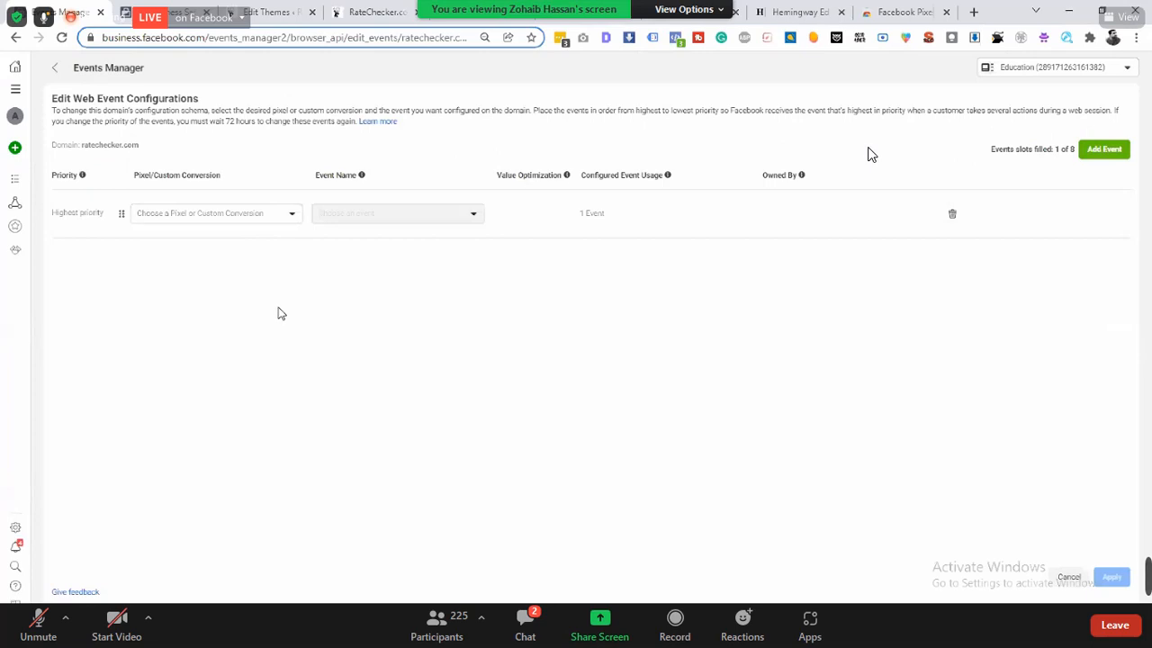
{"action": "scroll", "coordinate": [103, 176], "scroll_direction": "up", "scroll_amount": 5}
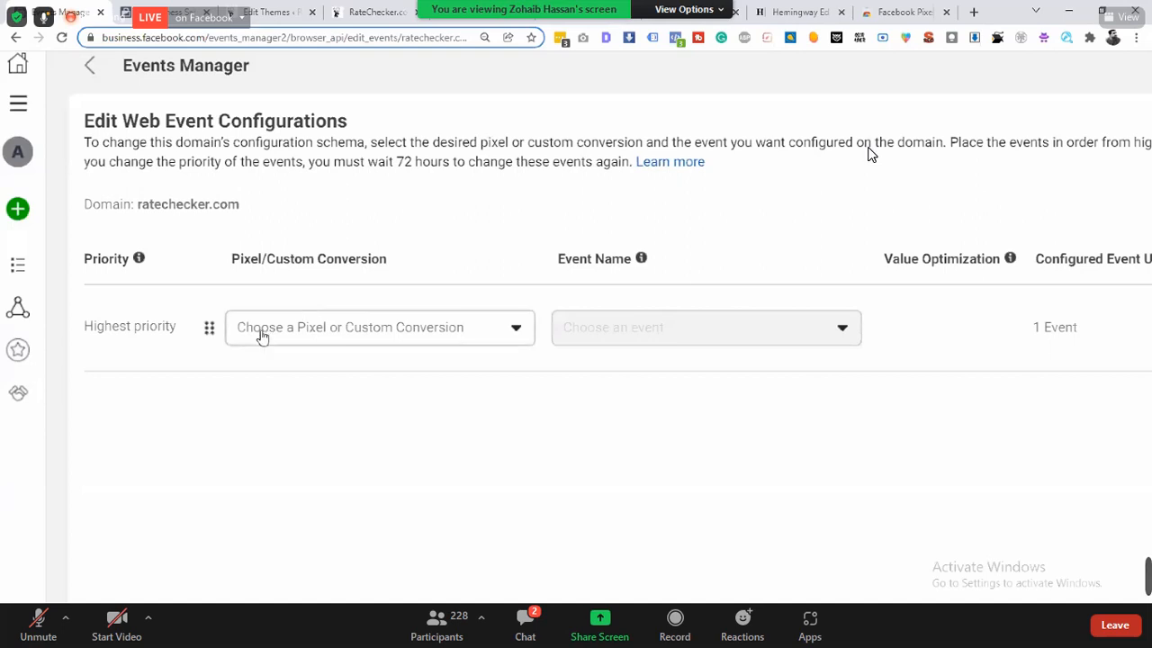
{"action": "left_click", "coordinate": [264, 336]}
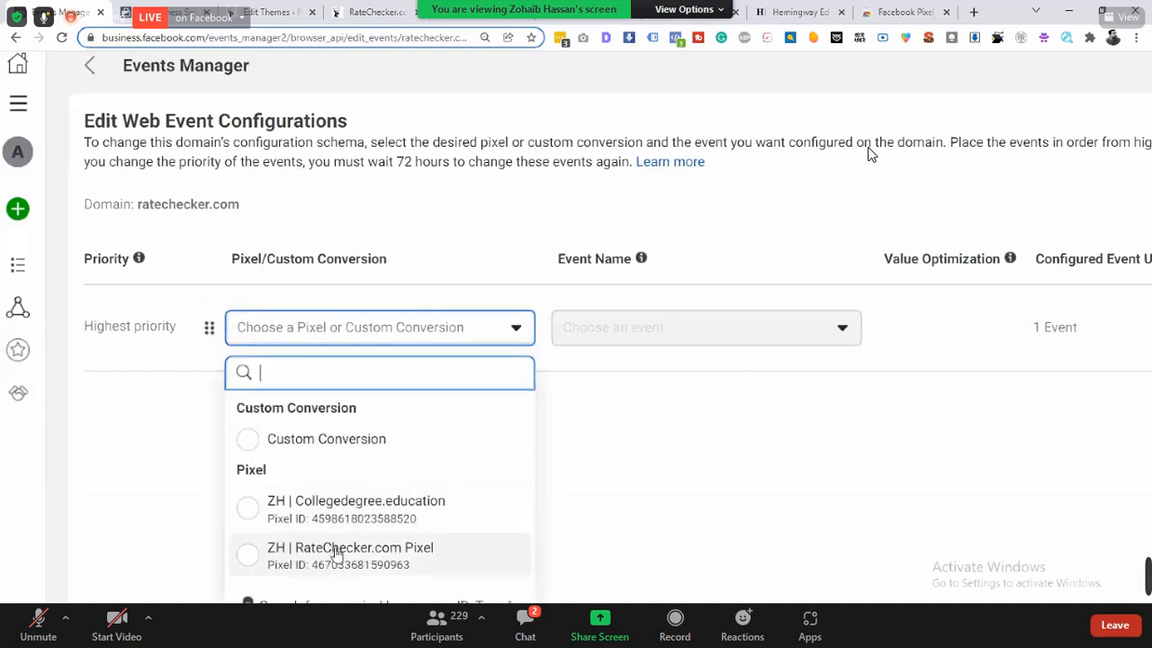
{"action": "left_click", "coordinate": [466, 564]}
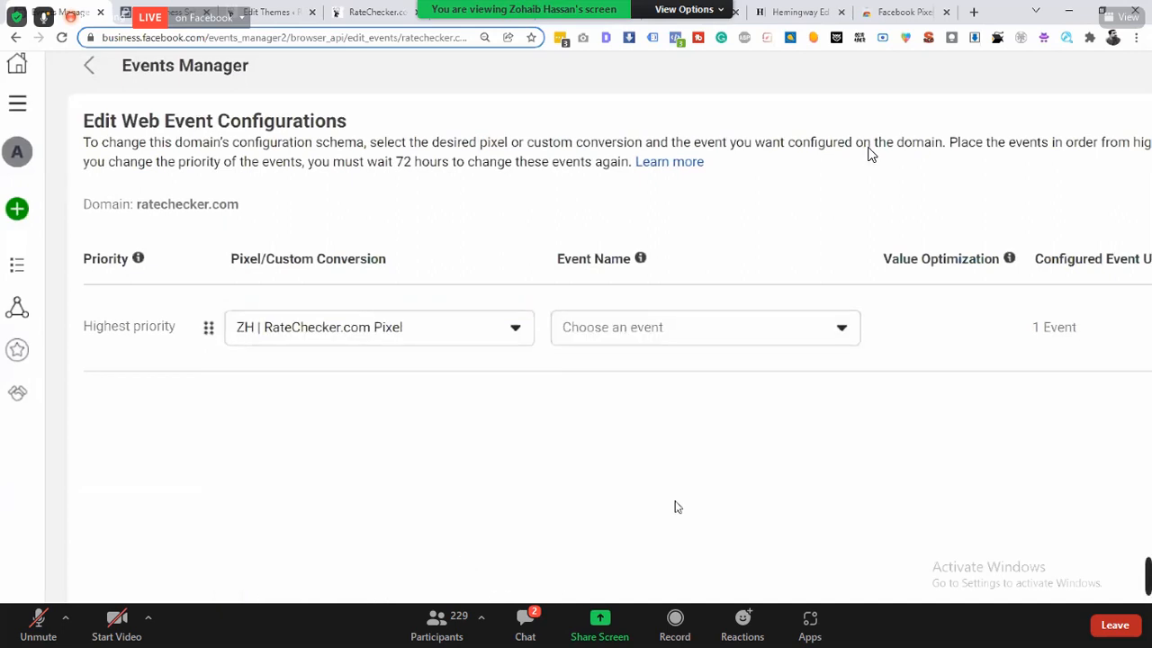
- Open the event choices for the highest-priority slot and look through the available standard events
{"action": "scroll", "coordinate": [678, 507], "scroll_direction": "right", "scroll_amount": 2}
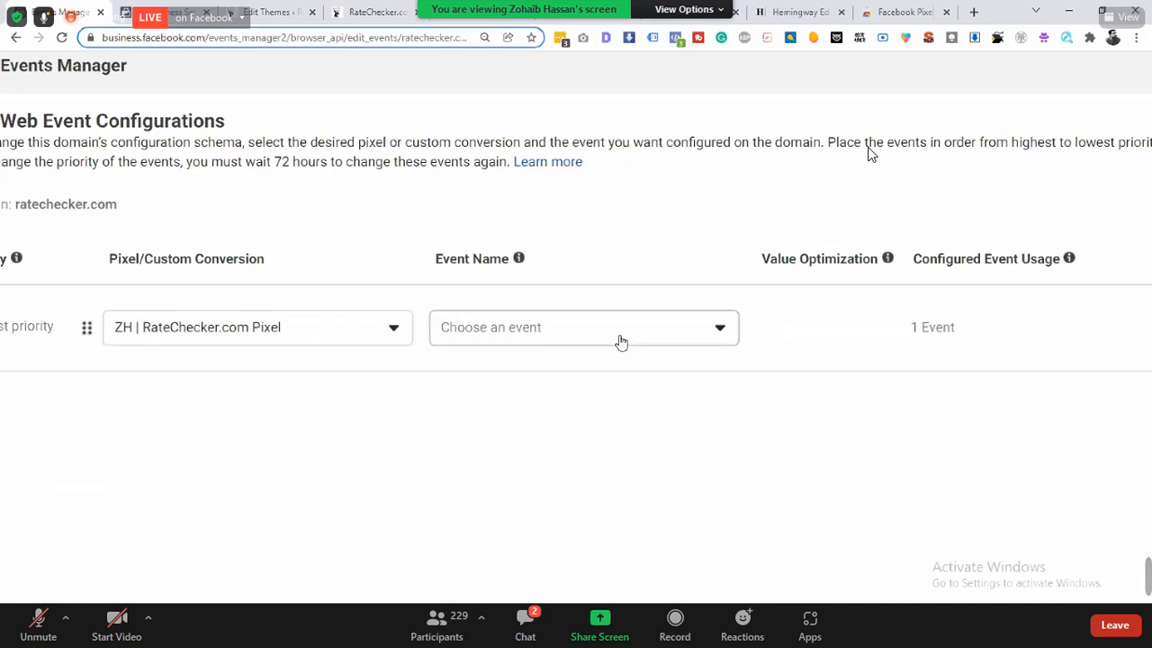
{"action": "left_click", "coordinate": [621, 342]}
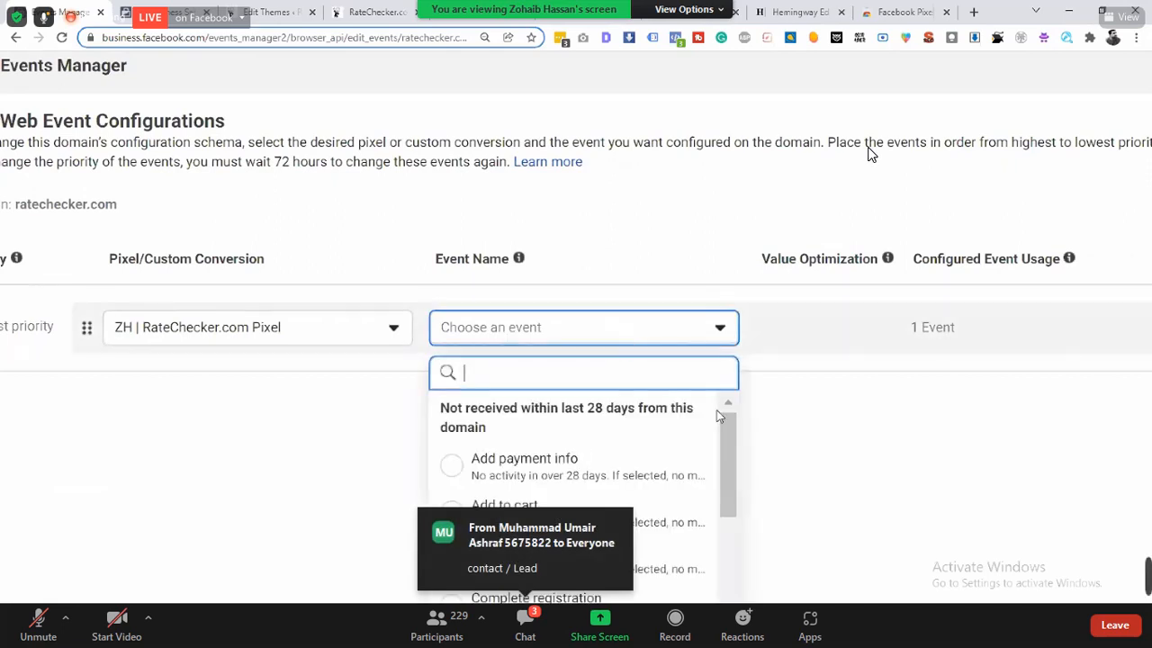
{"action": "scroll", "coordinate": [719, 417], "scroll_direction": "down", "scroll_amount": 1}
{"action": "scroll", "coordinate": [722, 417], "scroll_direction": "up", "scroll_amount": 1}
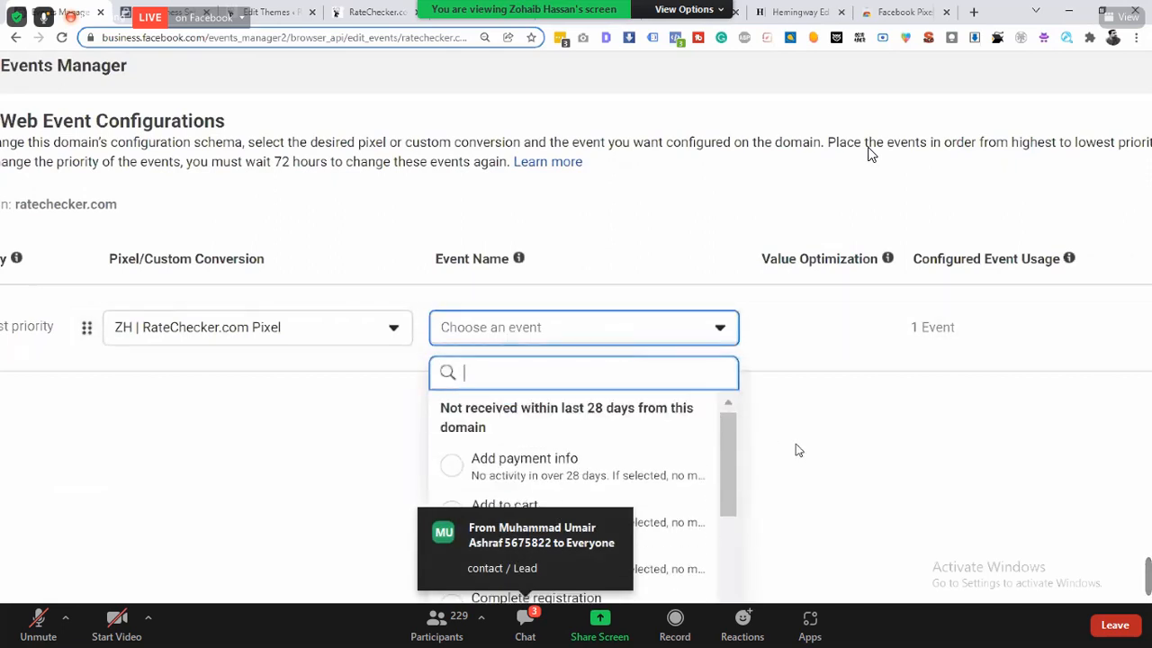
{"action": "scroll", "coordinate": [795, 451], "scroll_direction": "down", "scroll_amount": 1}
{"action": "scroll", "coordinate": [796, 452], "scroll_direction": "down", "scroll_amount": 2}
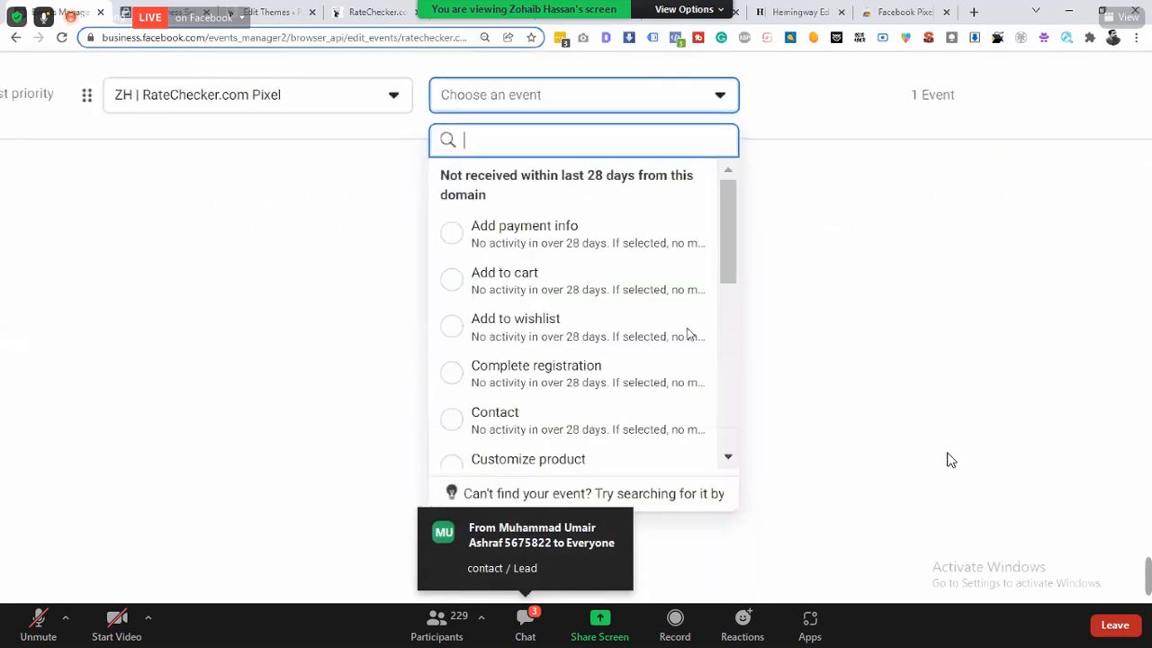
{"action": "scroll", "coordinate": [659, 310], "scroll_direction": "up", "scroll_amount": 1}
- Open the class chat, read the participants' event suggestions, and place the chat window clear of the event table
{"action": "left_click", "coordinate": [526, 625]}
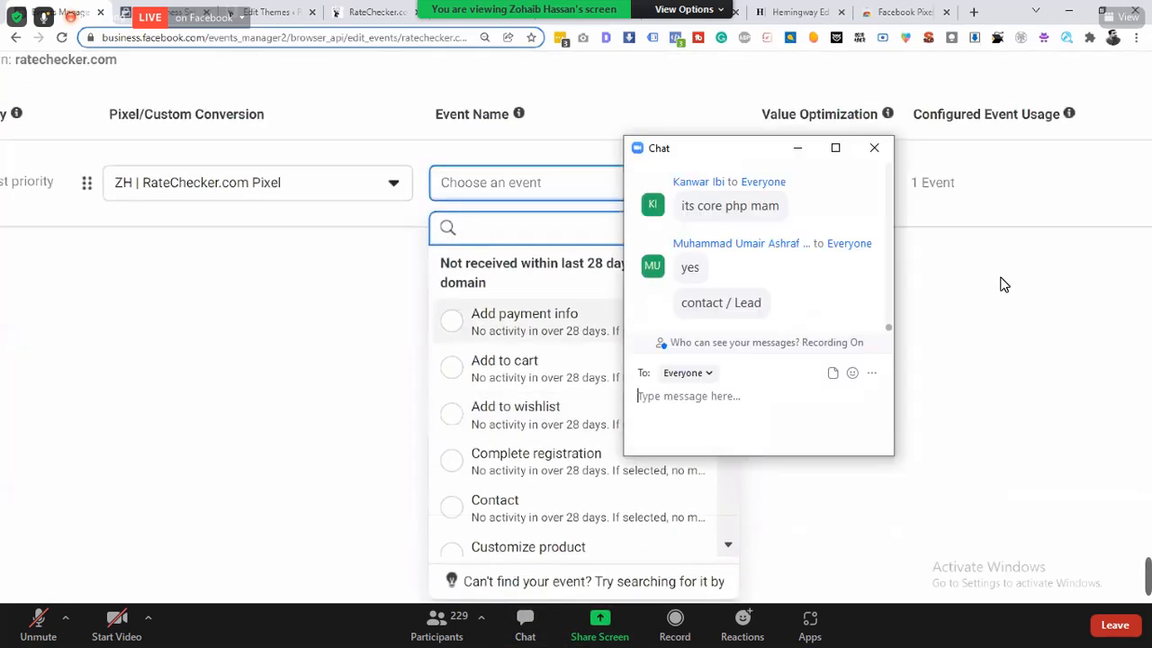
{"action": "left_click_drag", "start_coordinate": [710, 154], "coordinate": [949, 132]}
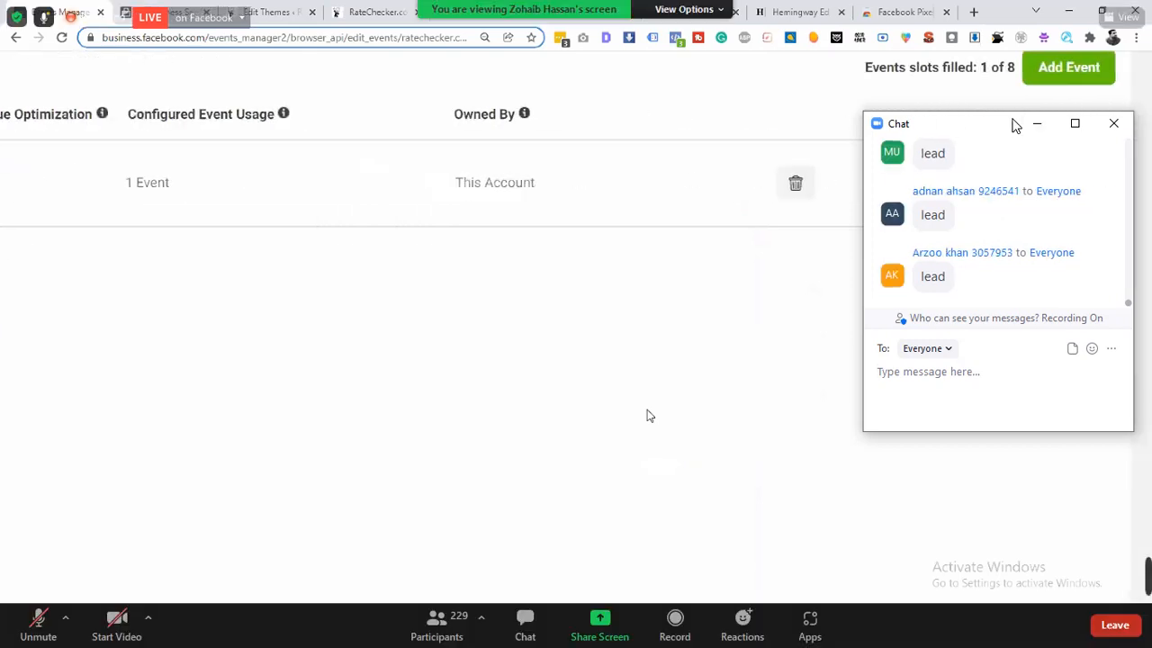
{"action": "left_click_drag", "start_coordinate": [985, 133], "coordinate": [993, 301]}
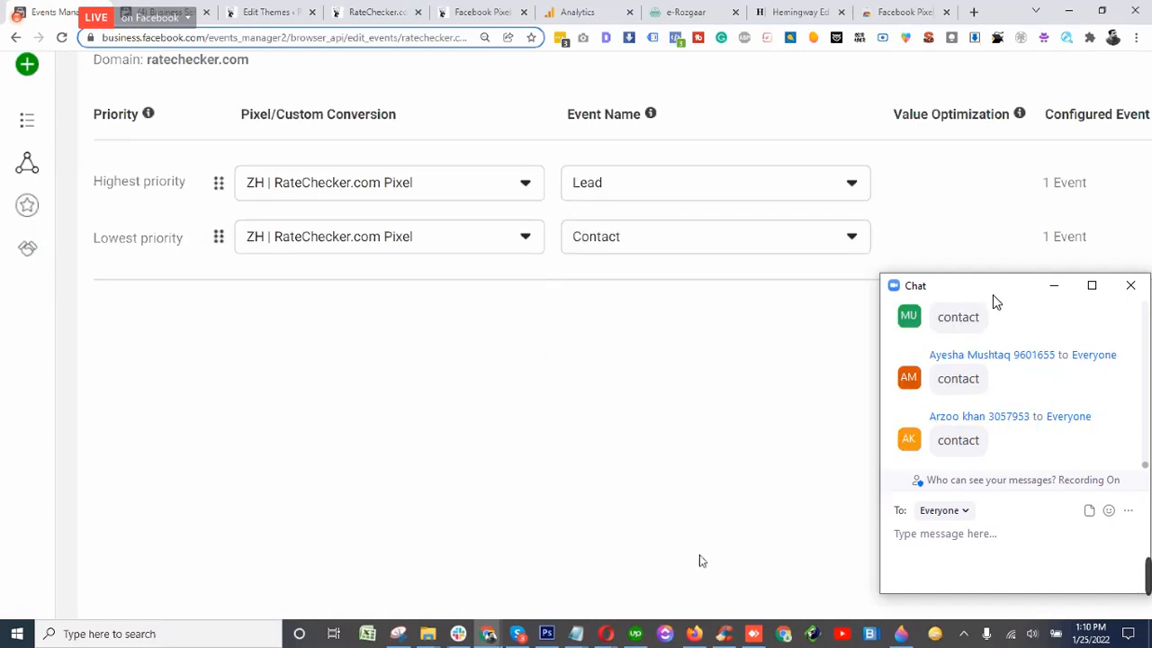
- Send the message "very interesting lecture" to everyone in the class chat
{"action": "type", "text": "b"}
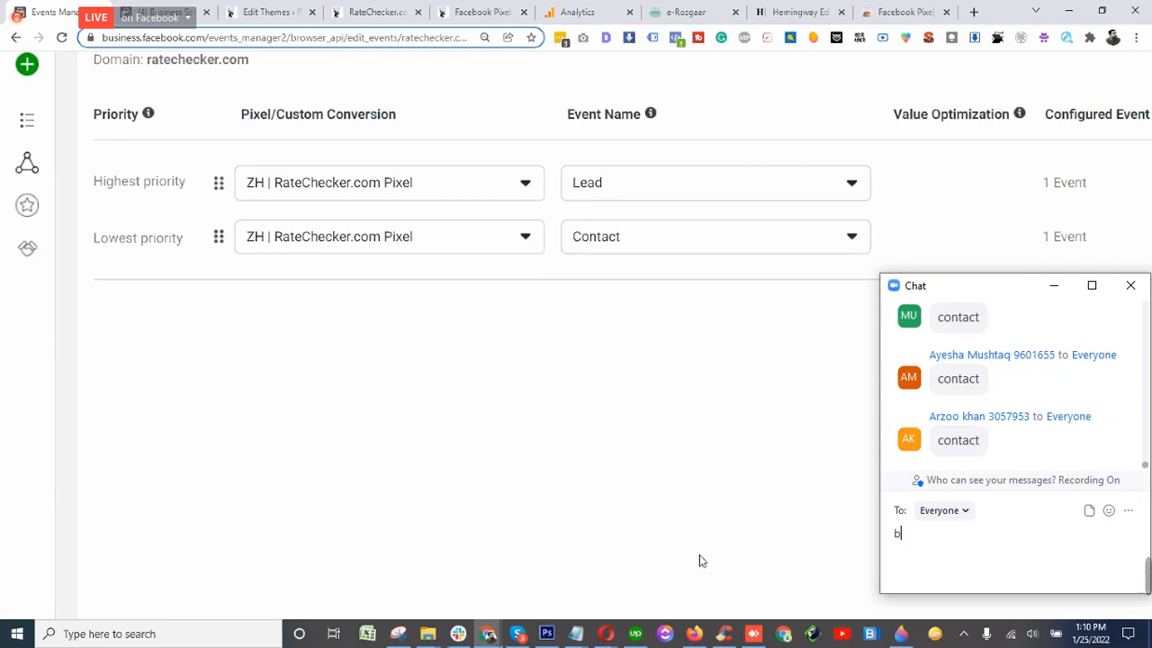
{"action": "type", "text": "hot"}
{"action": "key", "text": "BackSpace"}
{"action": "key", "text": "BackSpace"}
{"action": "key", "text": "BackSpace"}
{"action": "key", "text": "BackSpace"}
{"action": "key", "text": "BackSpace"}
{"action": "type", "text": "very intees"}
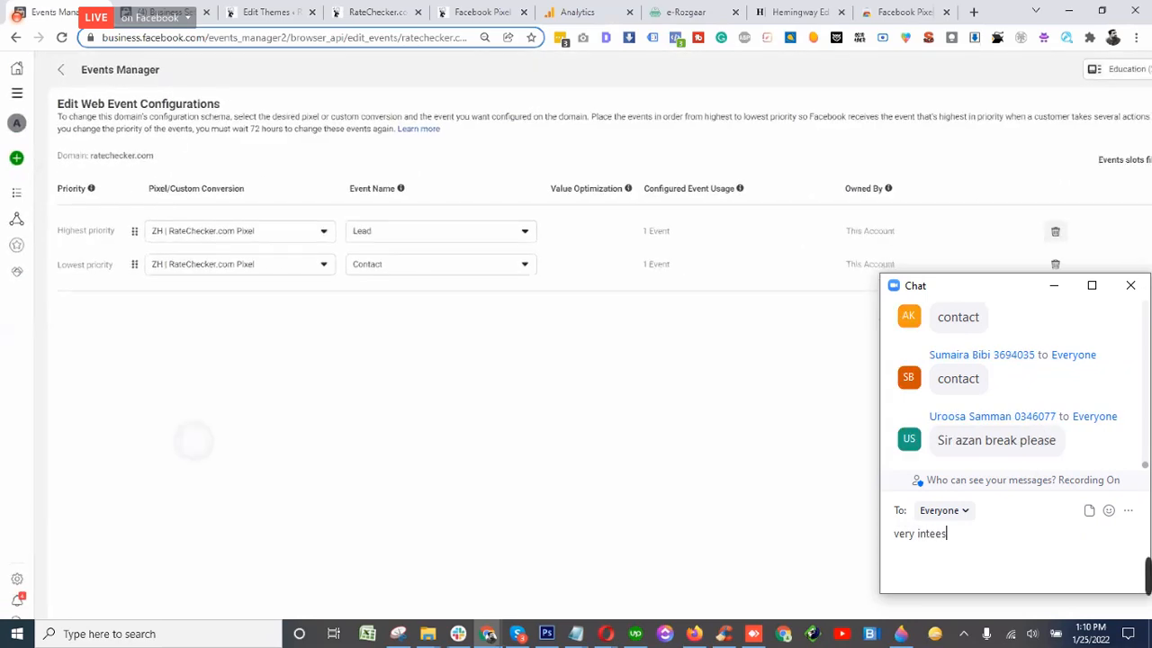
{"action": "key", "text": "BackSpace"}
{"action": "key", "text": "BackSpace"}
{"action": "type", "text": "rting"}
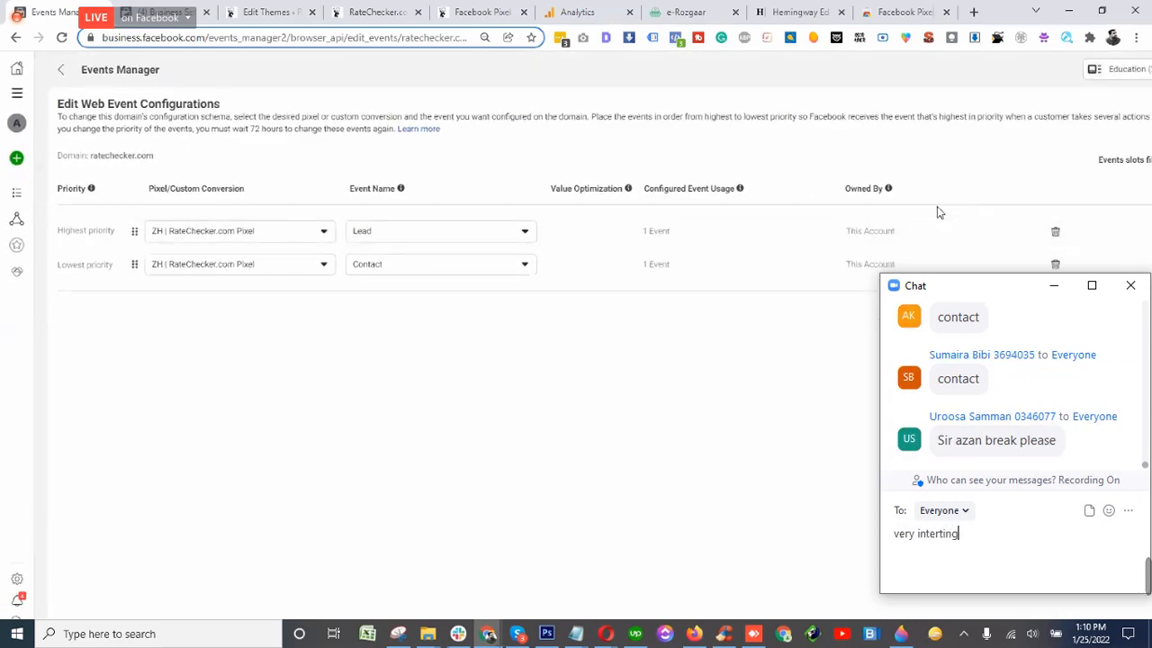
{"action": "key", "text": "BackSpace"}
{"action": "key", "text": "BackSpace"}
{"action": "key", "text": "BackSpace"}
{"action": "key", "text": "BackSpace"}
{"action": "type", "text": "is"}
{"action": "key", "text": "BackSpace"}
{"action": "key", "text": "BackSpace"}
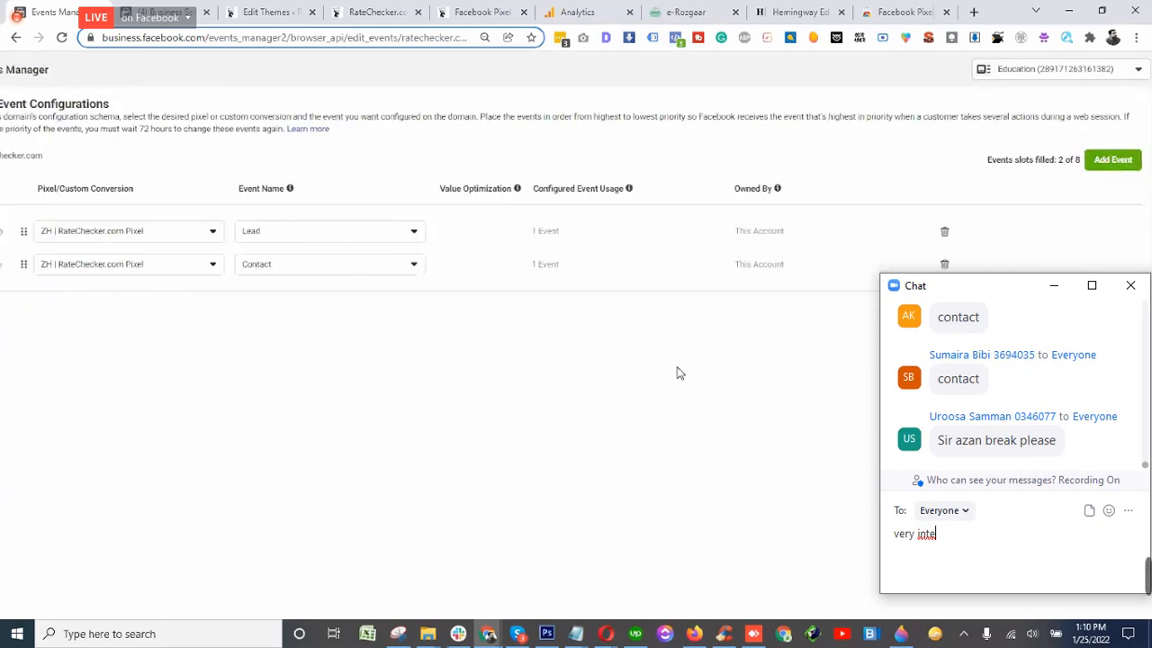
{"action": "key", "text": "BackSpace"}
{"action": "type", "text": "esting "}
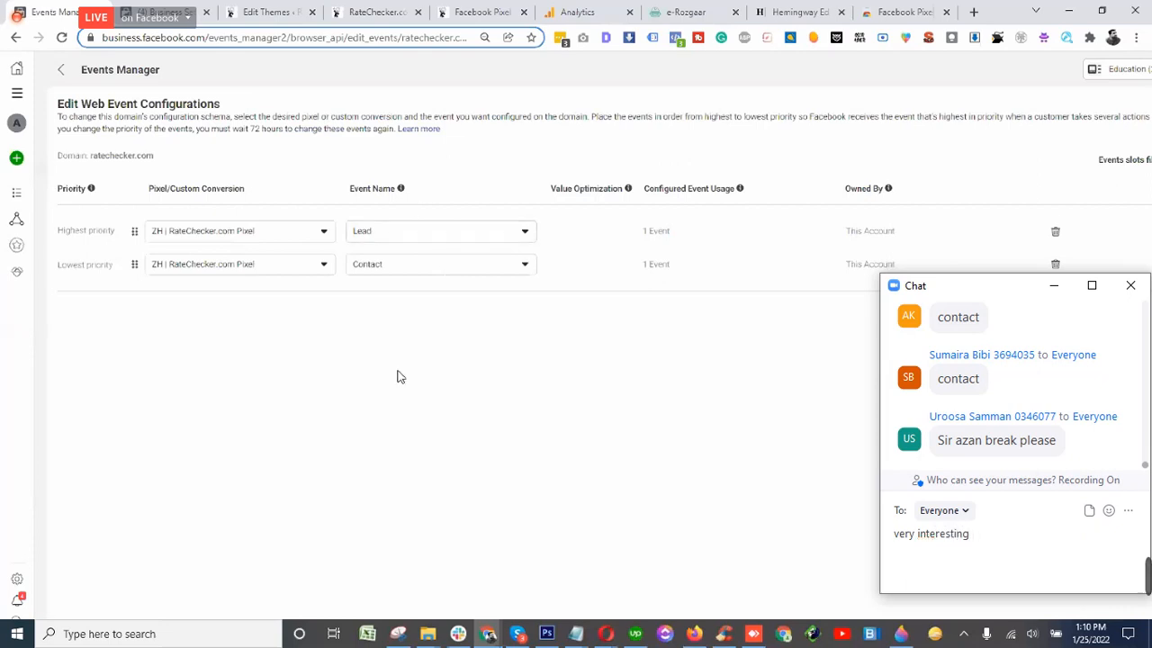
{"action": "type", "text": "lecture"}
{"action": "key", "text": "Return"}
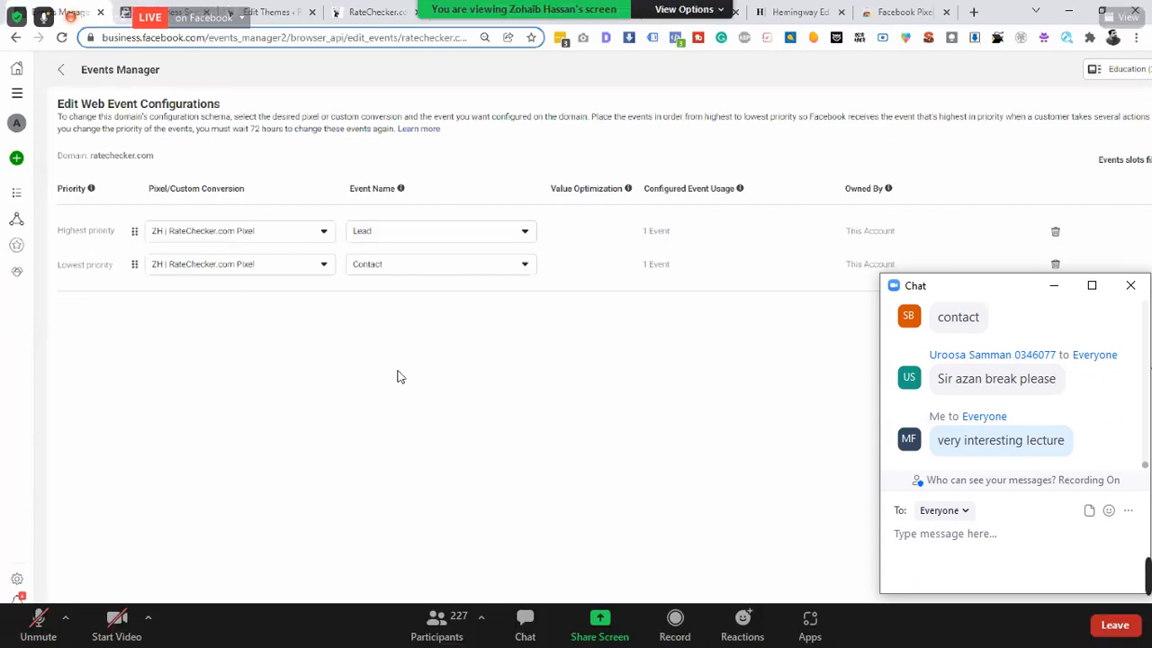
- Apply the ratechecker.com event configuration with Lead as highest priority and Contact as lowest, confirming the changes
{"action": "left_click_drag", "start_coordinate": [940, 297], "coordinate": [866, 341]}
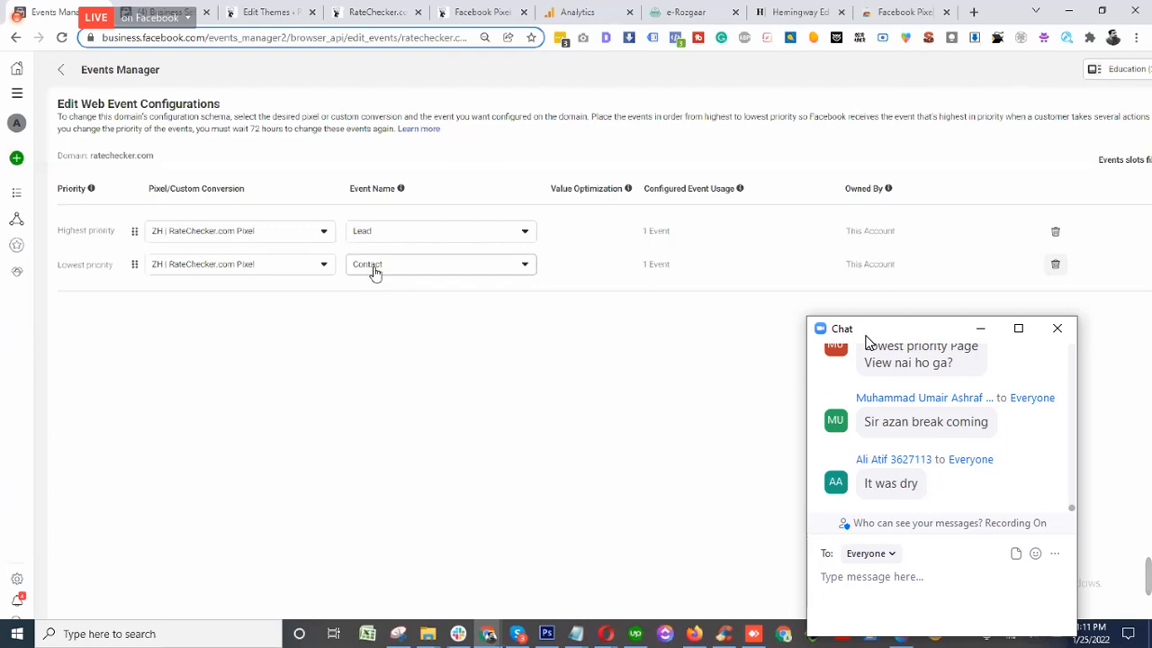
{"action": "key", "text": "ctrl+minus"}
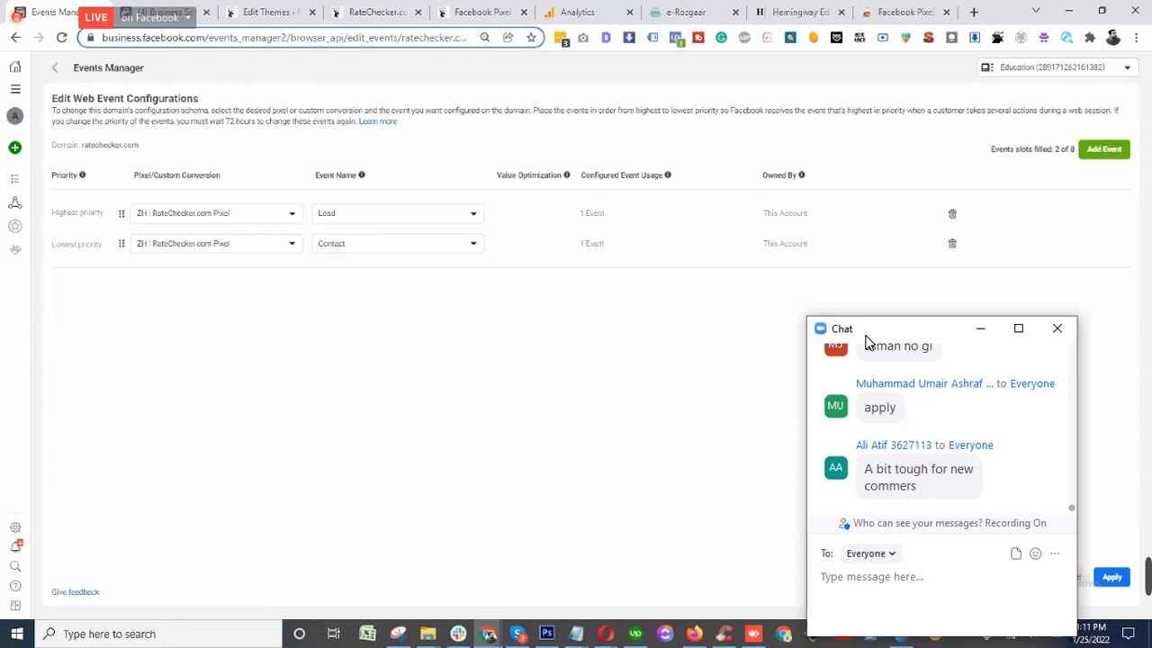
{"action": "left_click", "coordinate": [1111, 577]}
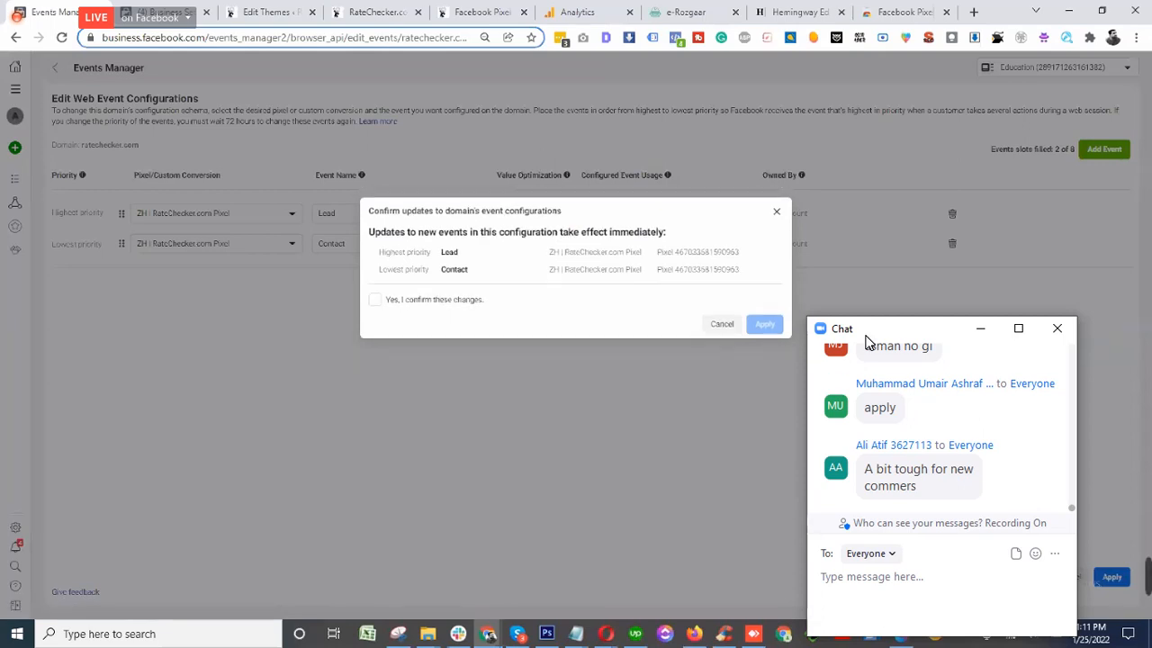
{"action": "left_click", "coordinate": [460, 300]}
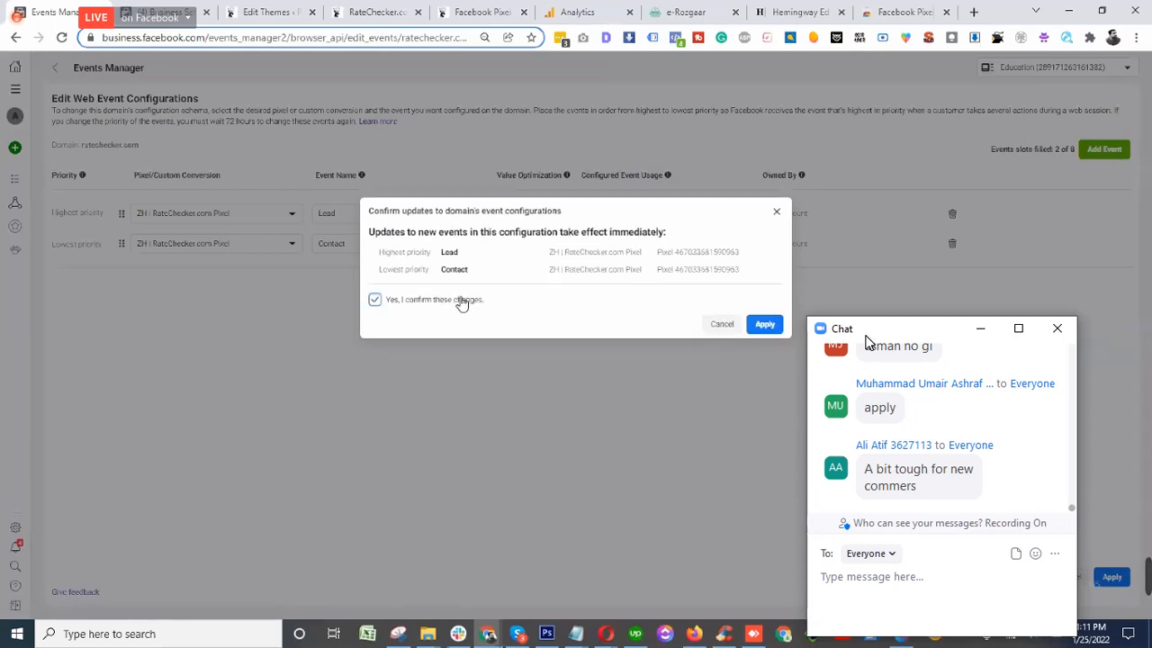
{"action": "left_click", "coordinate": [765, 326]}
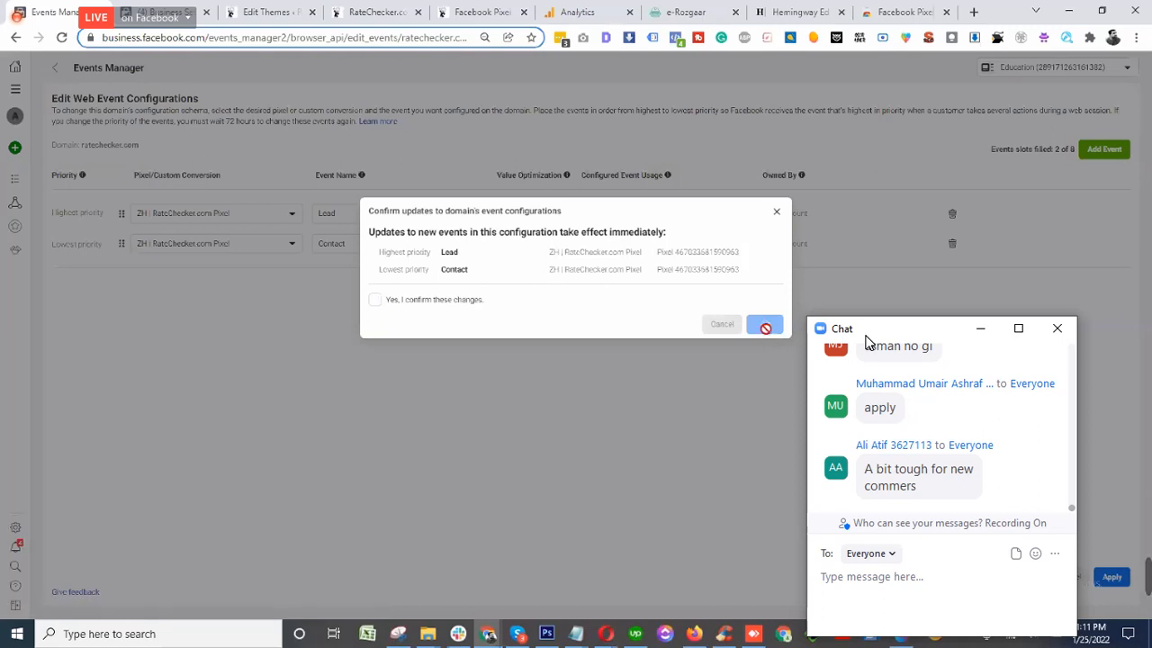
{"action": "left_click", "coordinate": [726, 287]}
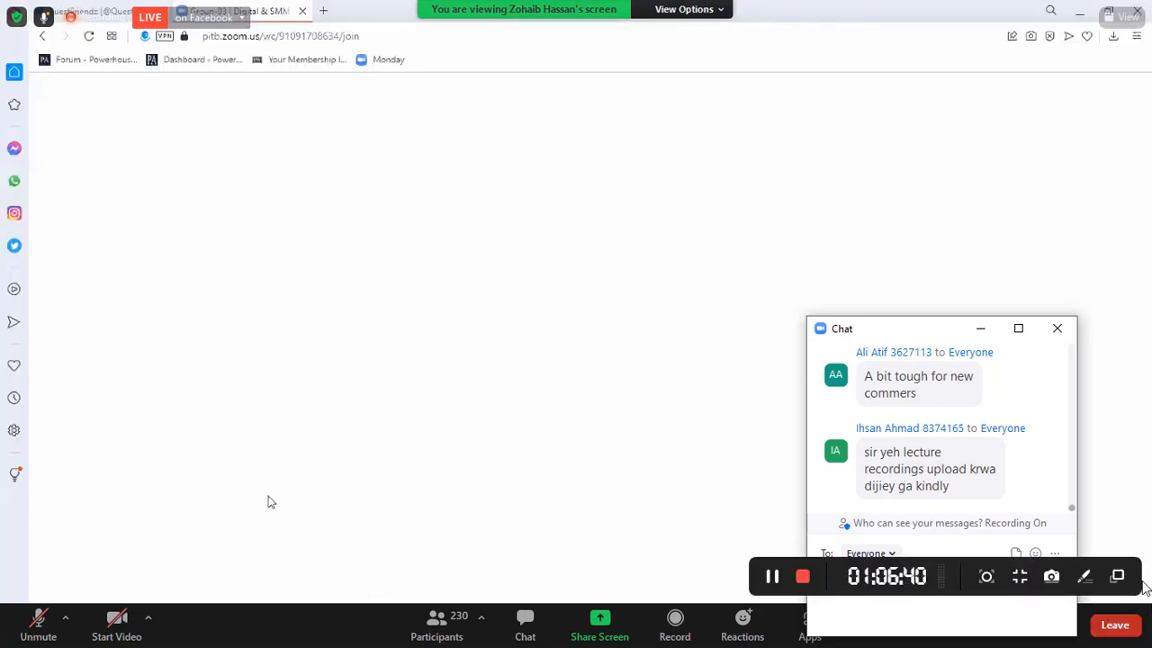
{"action": "left_click", "coordinate": [774, 578]}
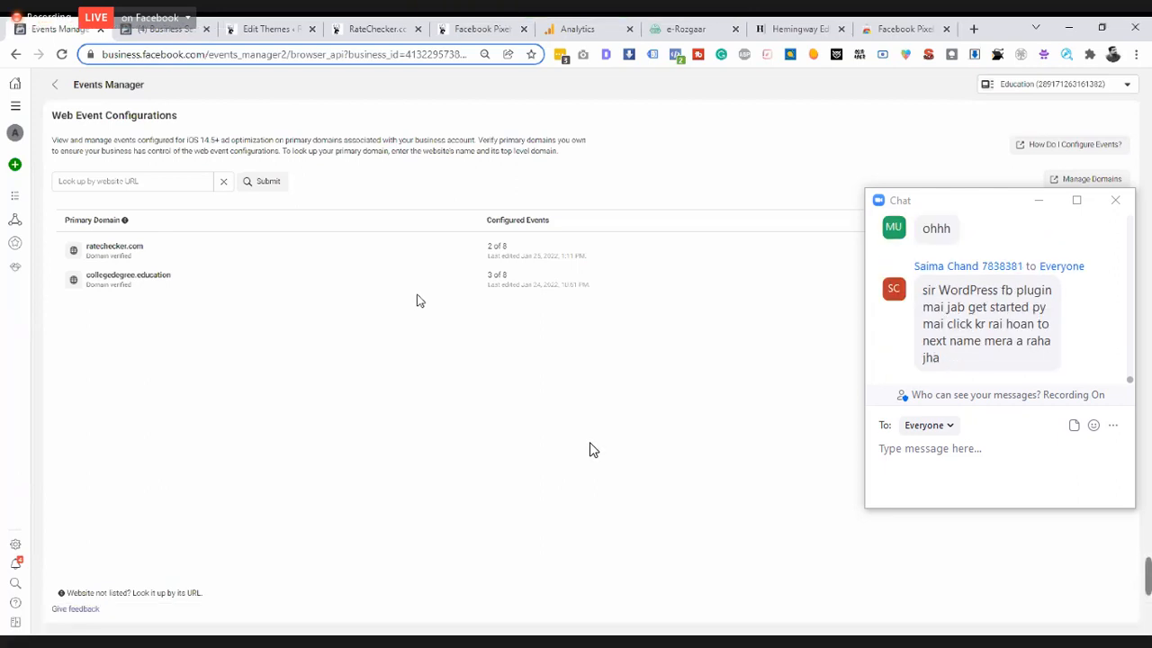
- Move the class chat window aside, close it, and reopen it to read the newest messages
{"action": "left_click_drag", "start_coordinate": [979, 202], "coordinate": [962, 172]}
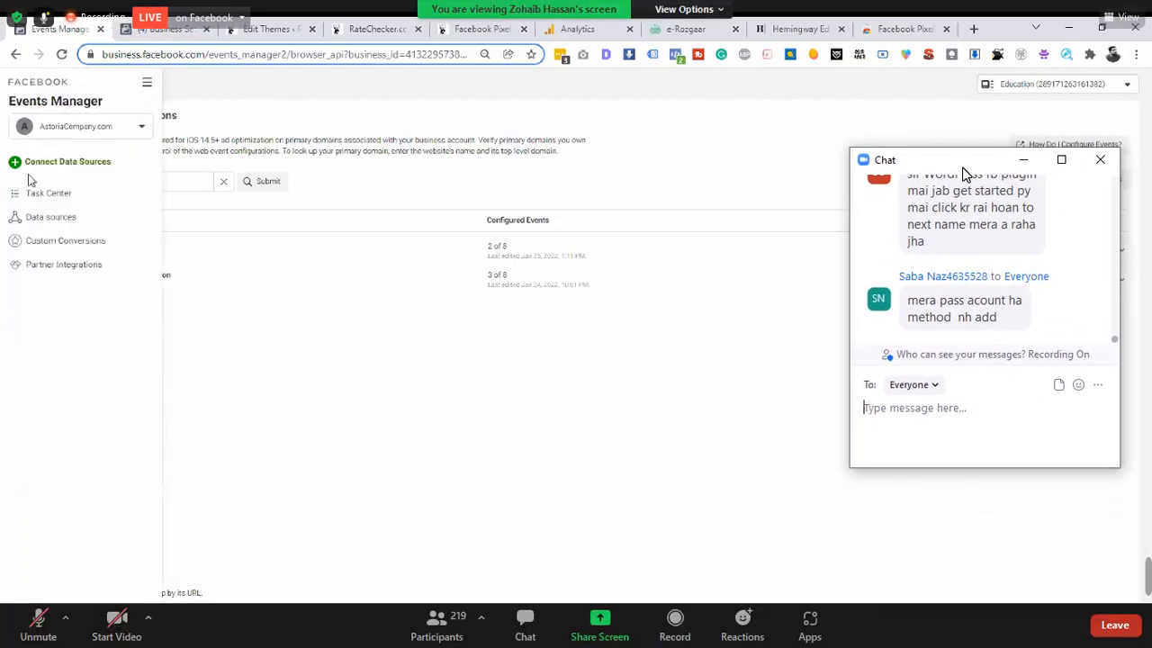
{"action": "left_click", "coordinate": [1089, 161]}
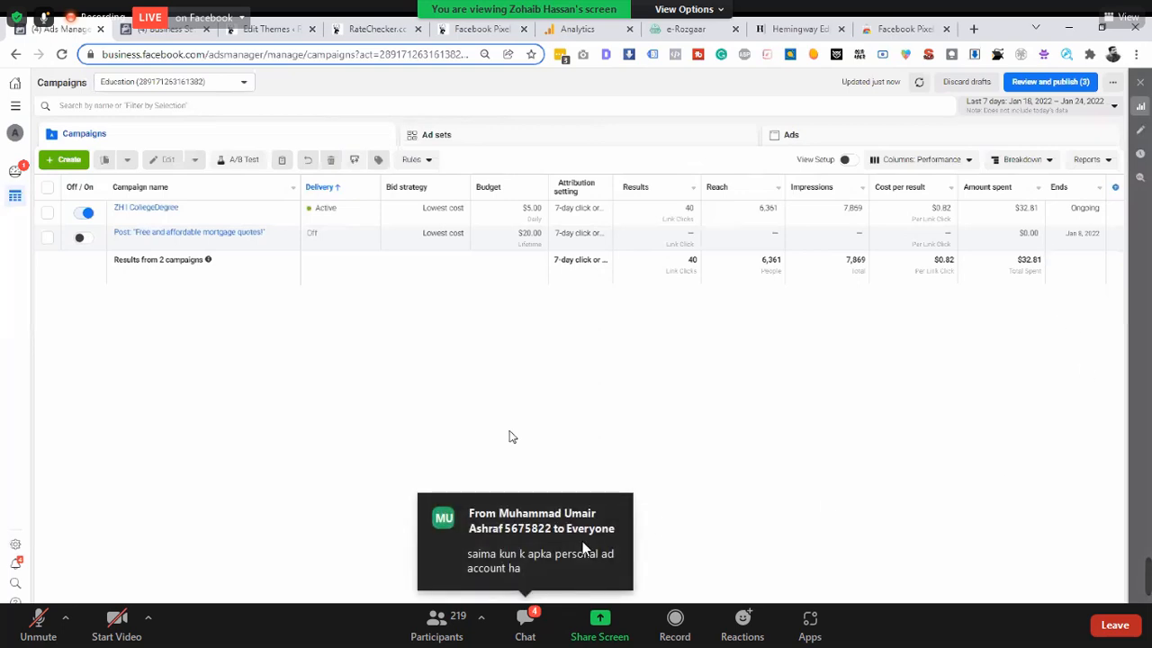
{"action": "left_click", "coordinate": [531, 630]}
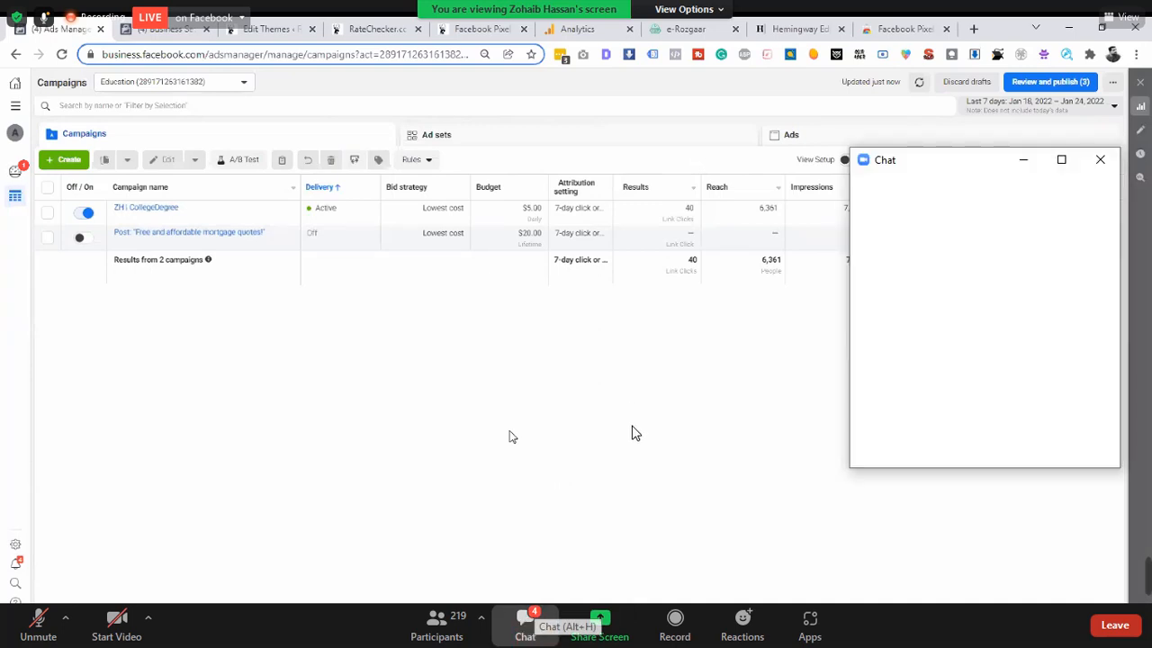
- Draft the chat message "sir manulay code py ye ksy krin gy events manager? r agr koi event edit ya new add krna ho to ksy ho ga?"
{"action": "left_click", "coordinate": [970, 429]}
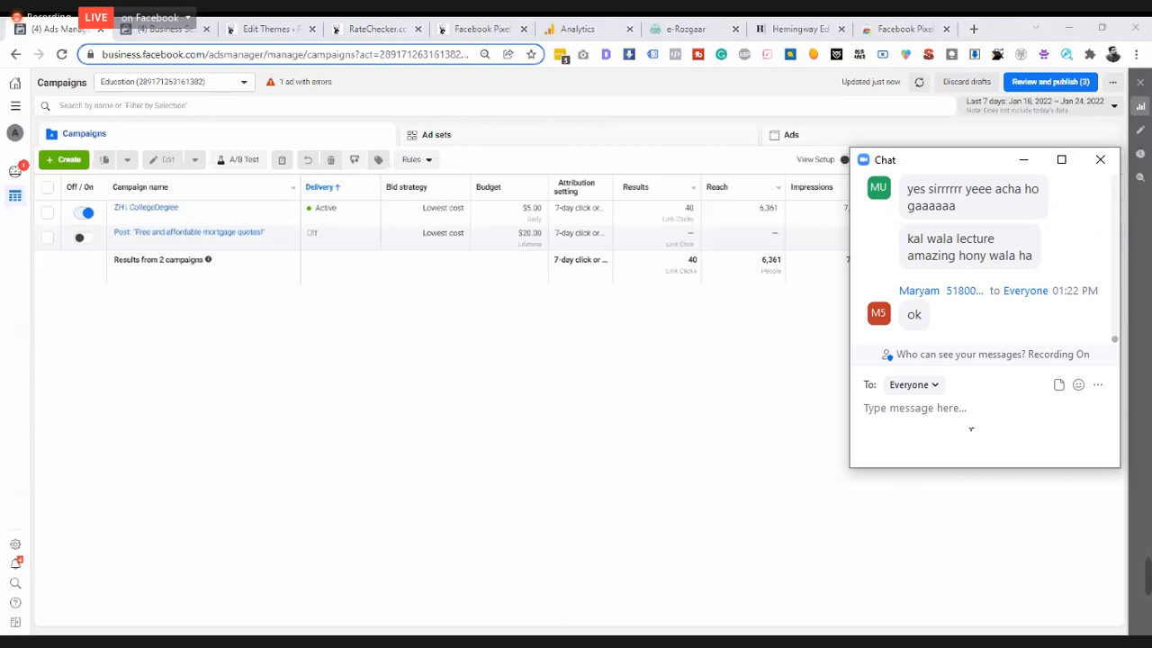
{"action": "type", "text": "sir manulay code py ye ksy krin gy events manager?"}
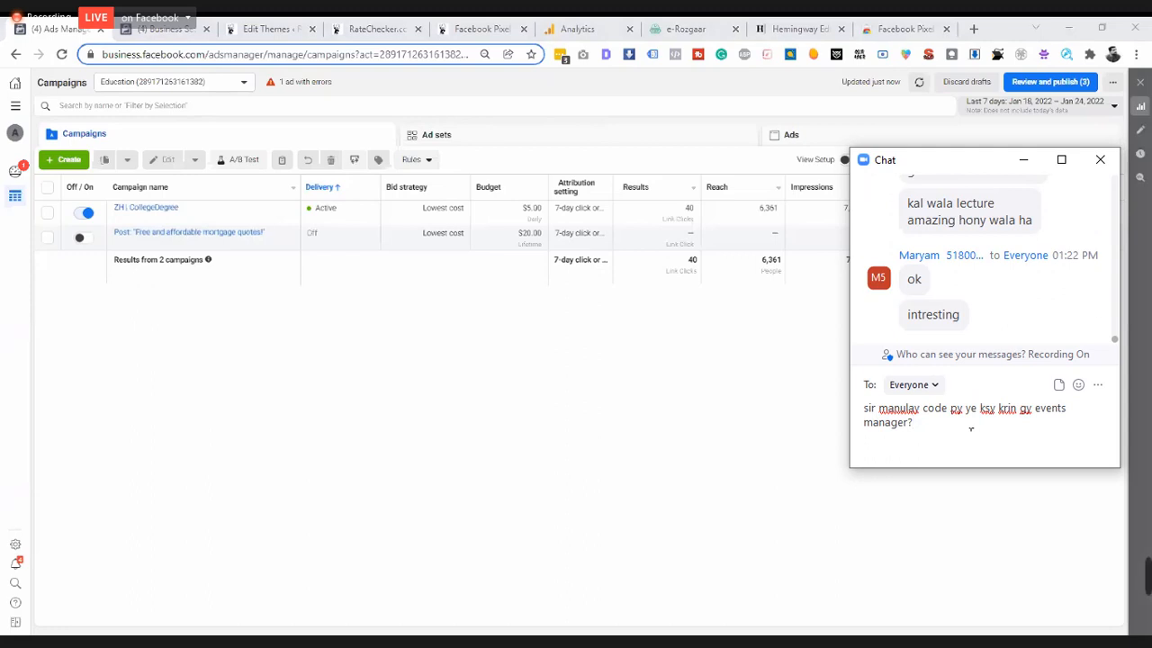
{"action": "type", "text": "r"}
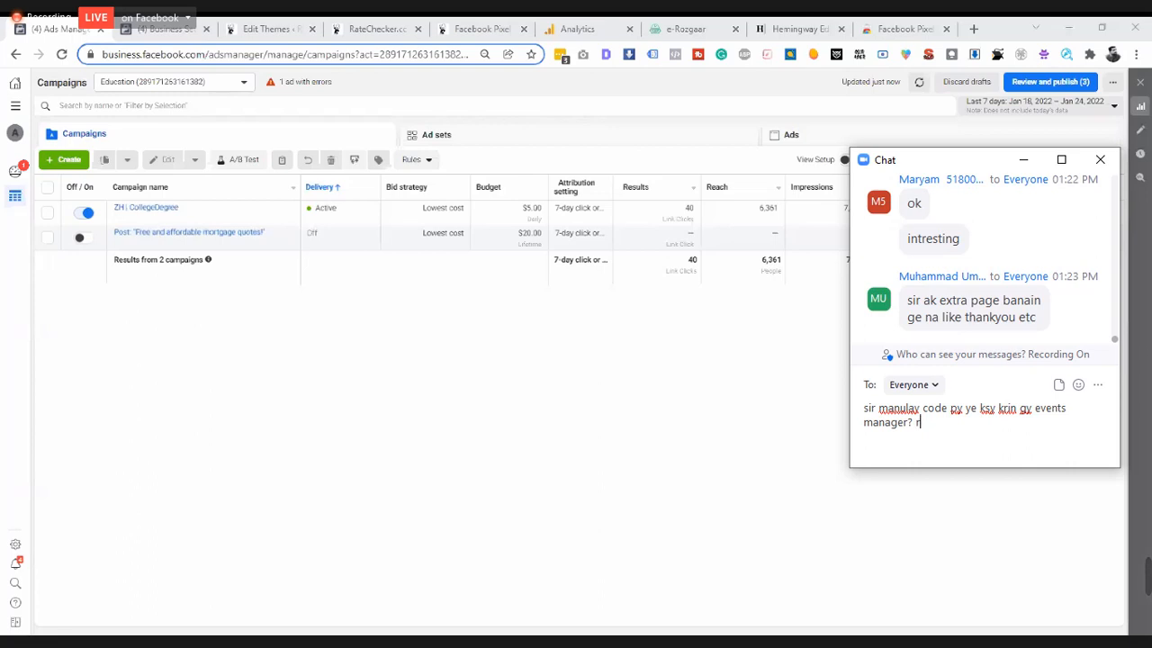
{"action": "type", "text": " agr po"}
{"action": "key", "text": "BackSpace"}
{"action": "key", "text": "BackSpace"}
{"action": "type", "text": "koi event"}
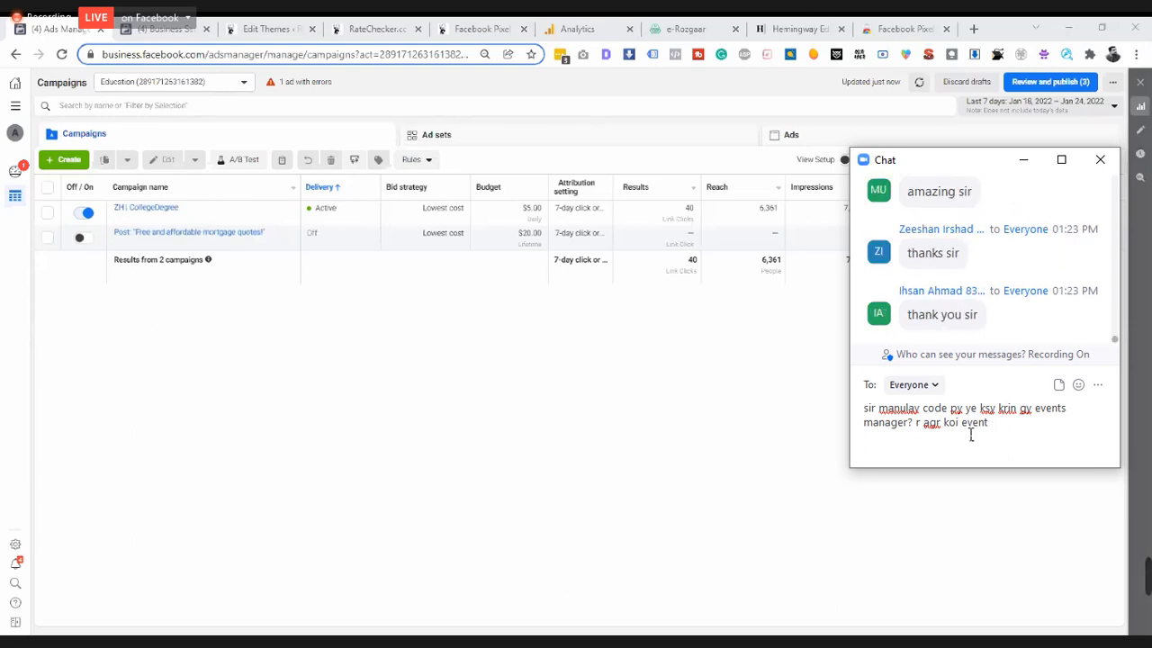
{"action": "type", "text": " edit y"}
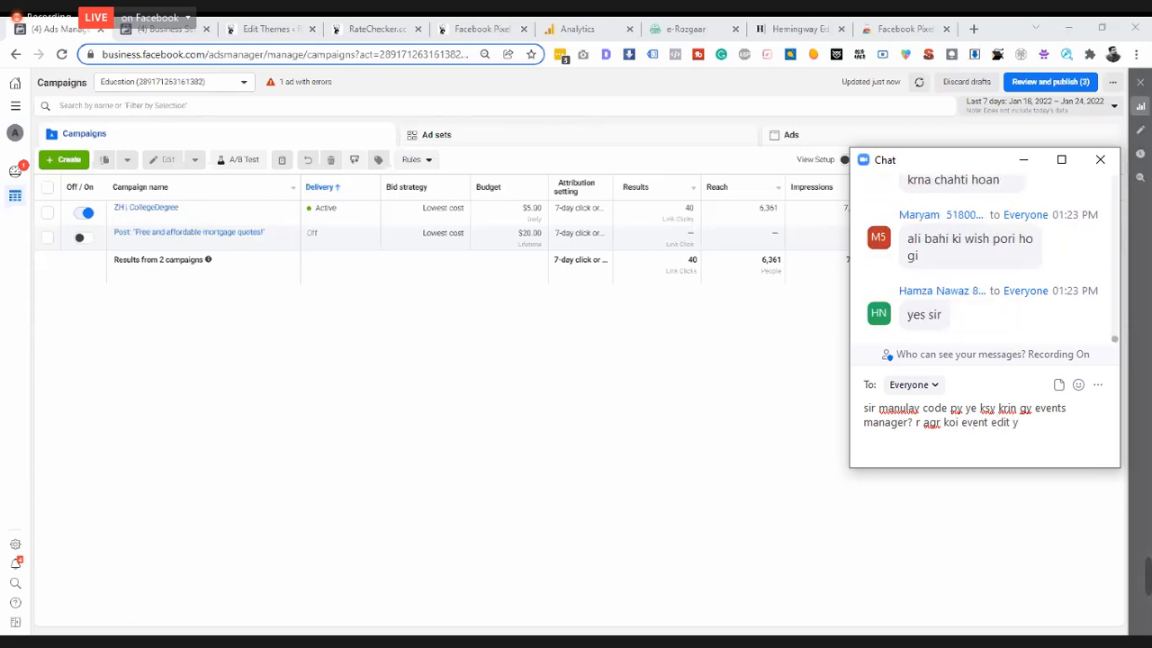
{"action": "type", "text": "a"}
{"action": "type", "text": " new a"}
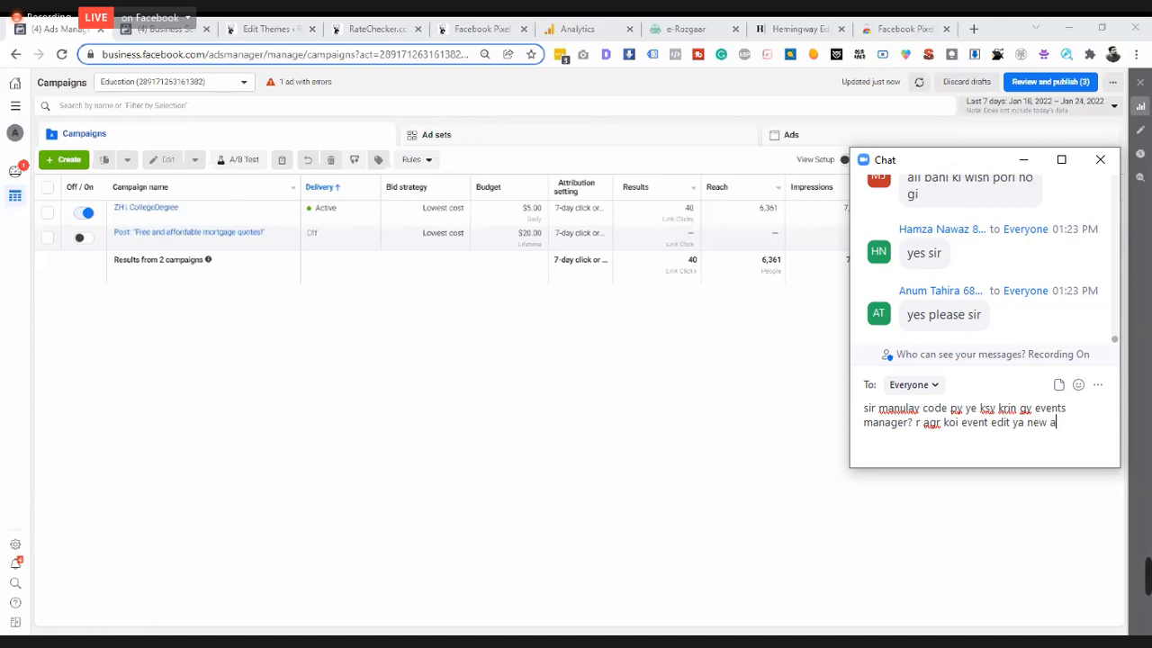
{"action": "type", "text": "dd krna ho "}
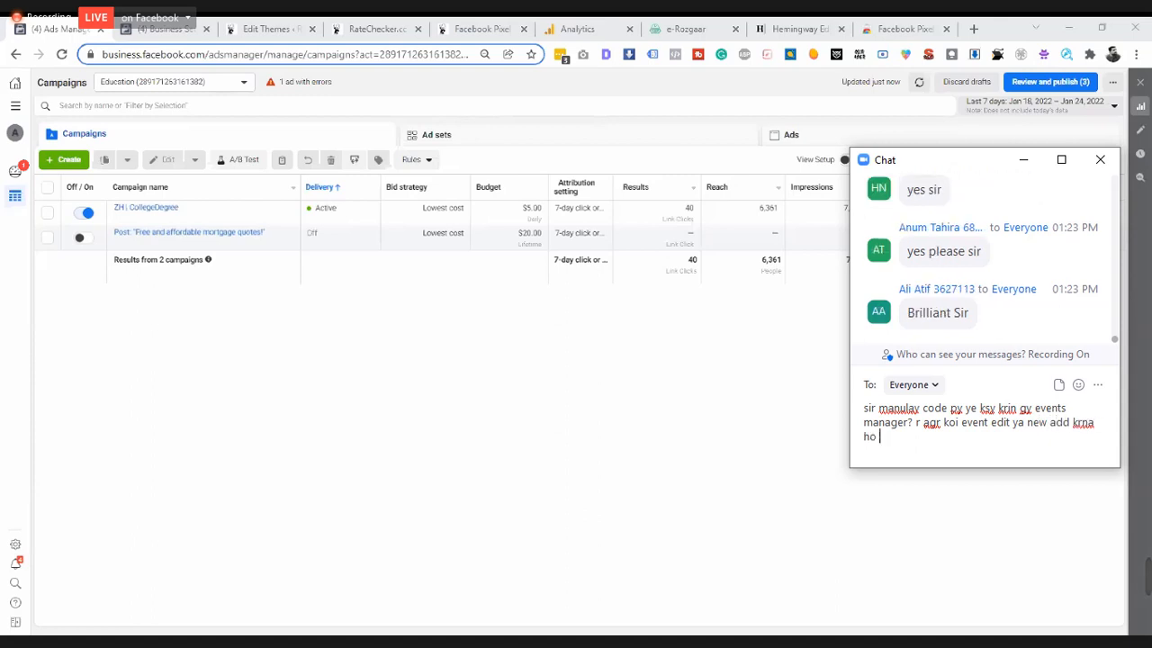
{"action": "type", "text": "to ksy ho"}
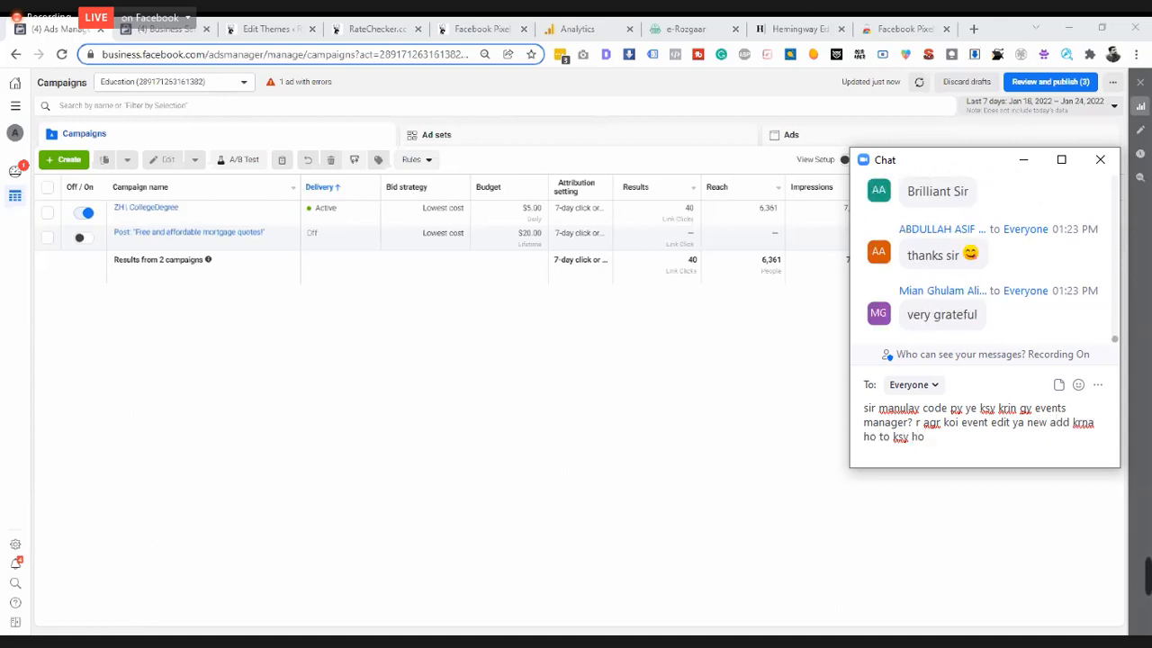
{"action": "type", "text": " ga?"}
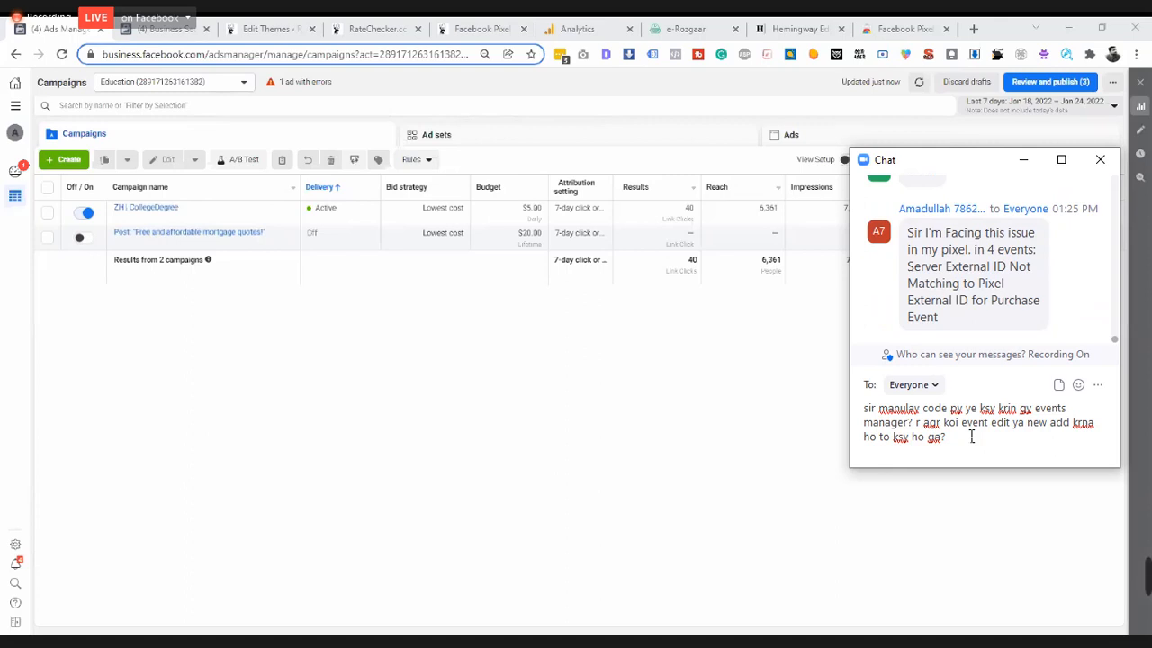
- Copy the drafted events manager question and send it to everyone in the class chat
{"action": "key", "text": "ctrl+a"}
{"action": "key", "text": "ctrl+c"}
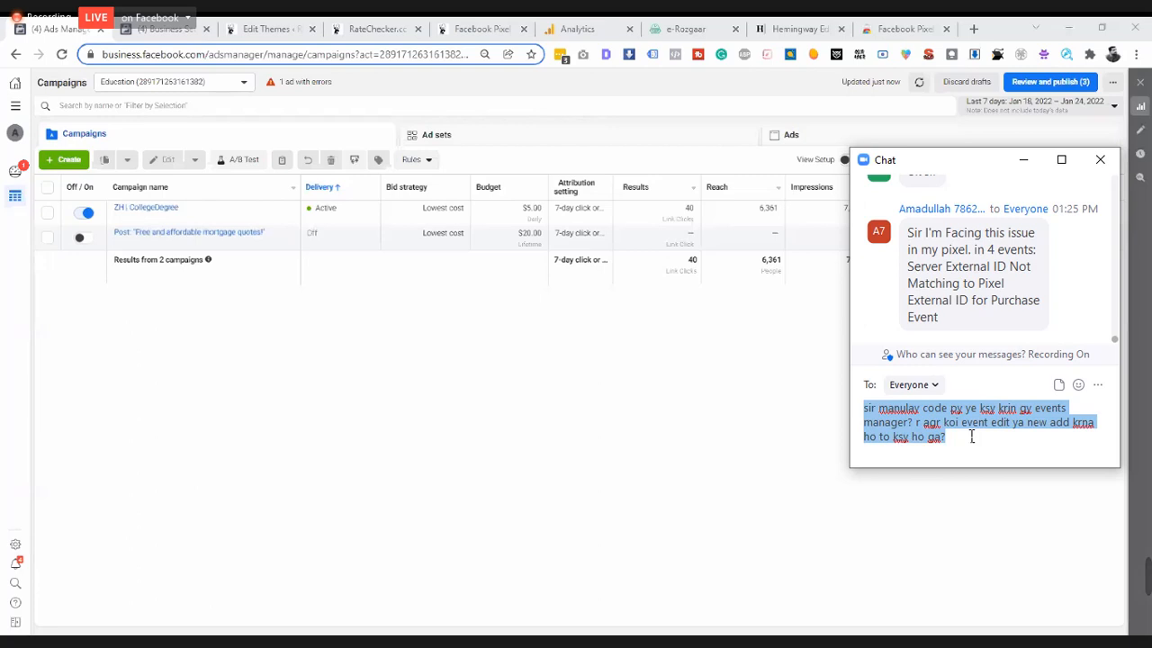
{"action": "key", "text": "Return"}
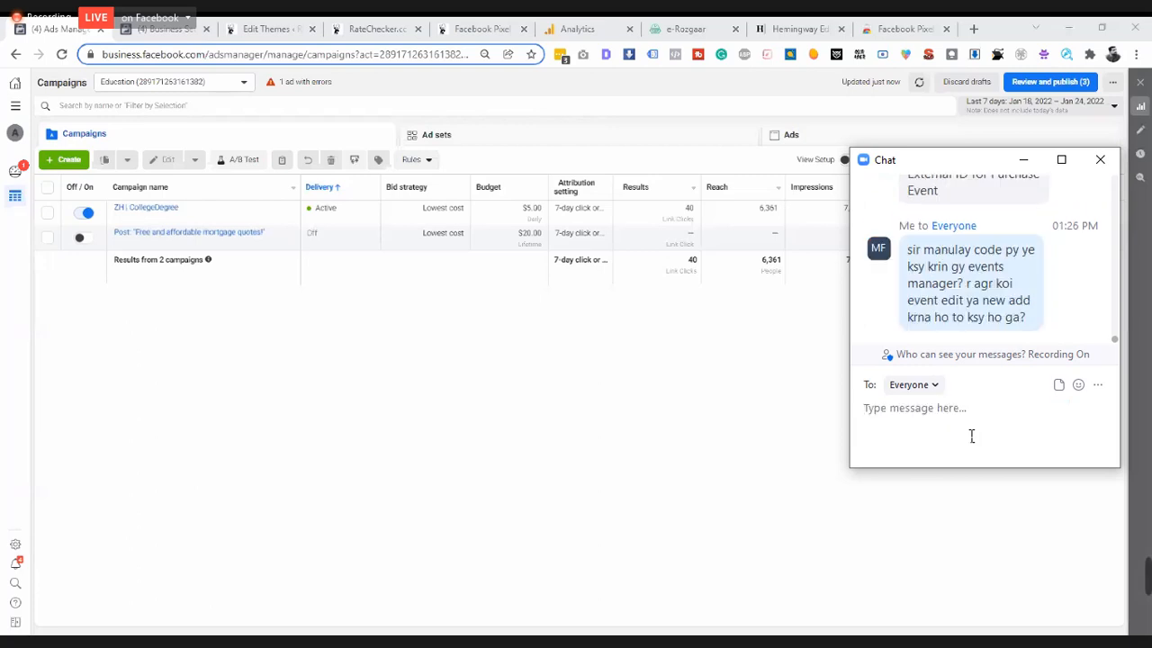
{"action": "key", "text": "XF86Calculator"}
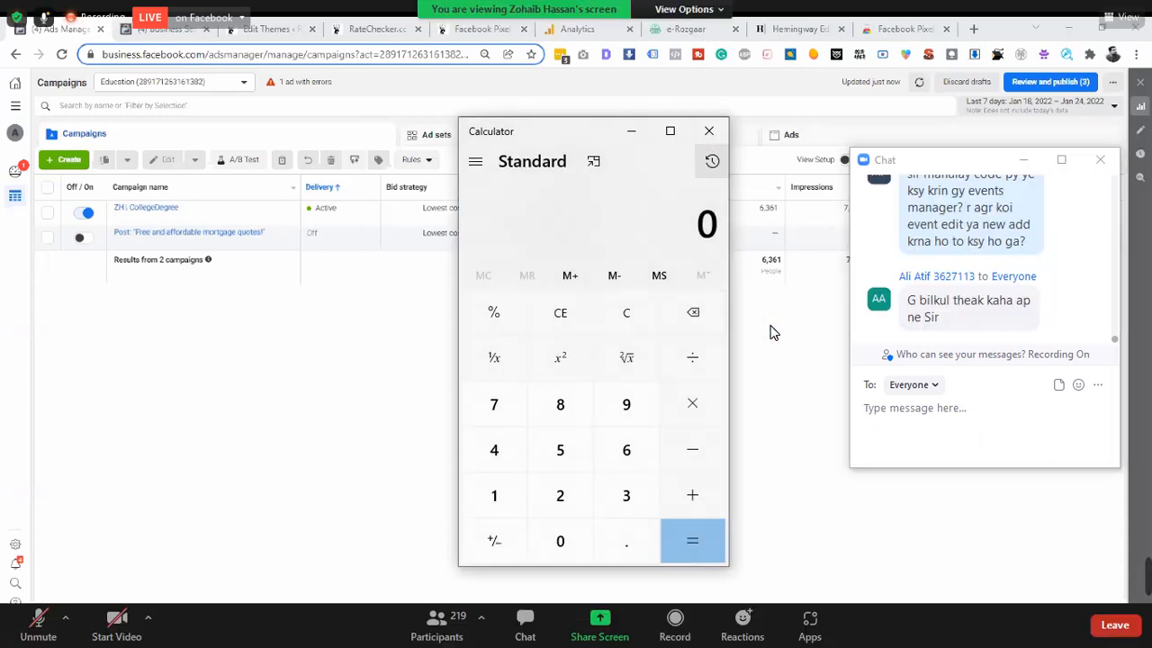
{"action": "left_click", "coordinate": [708, 134]}
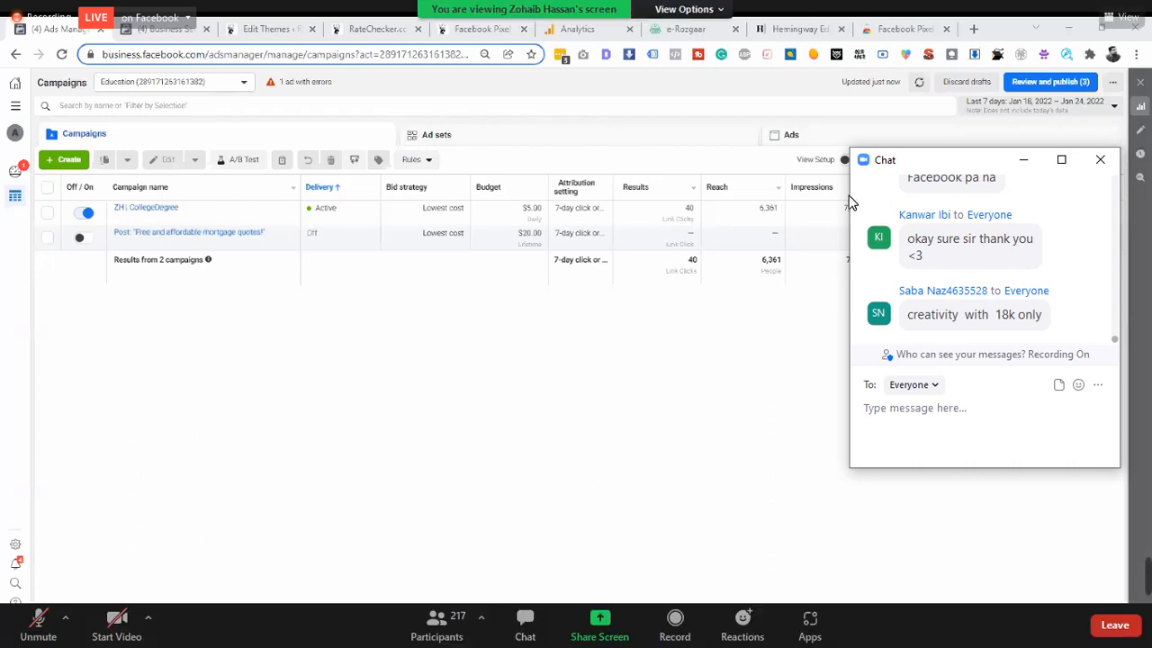
- Paste the copied events manager question into the class chat and send it to everyone again
{"action": "left_click", "coordinate": [995, 440]}
{"action": "key", "text": "ctrl+v"}
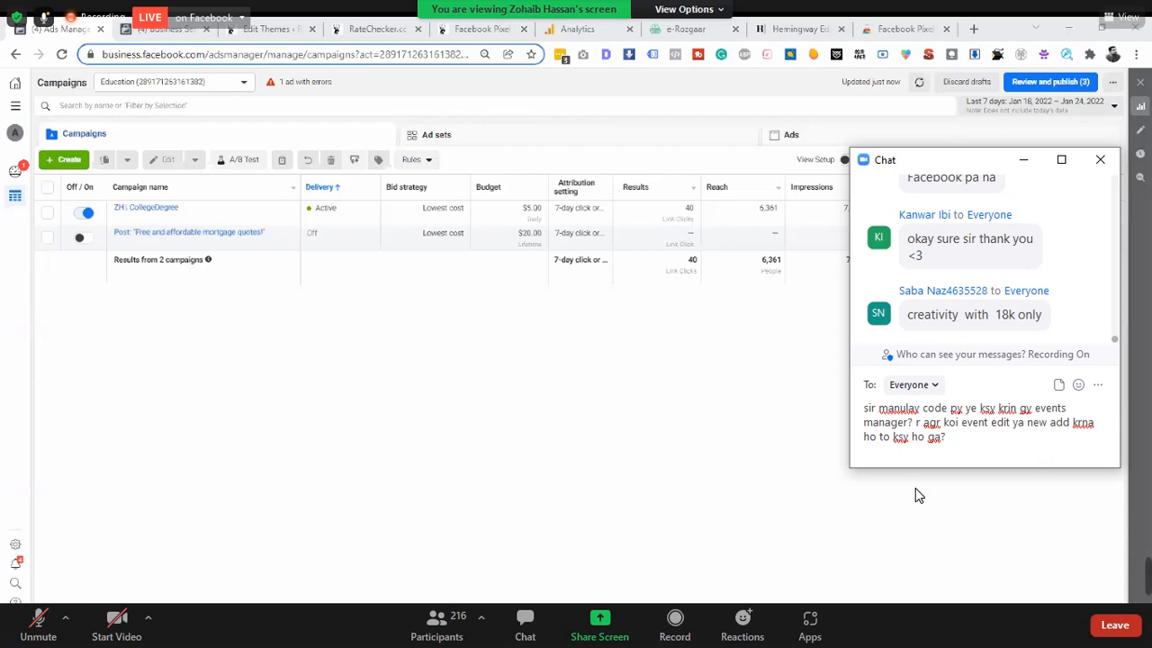
{"action": "key", "text": "Return"}
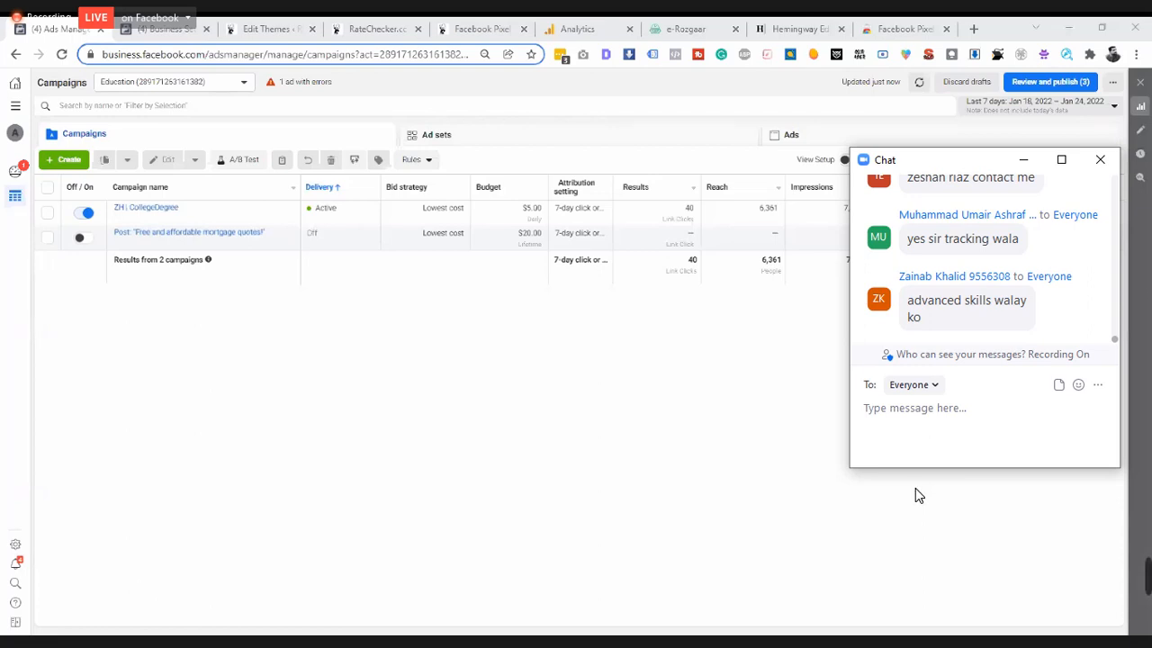
- Send the message "sir no response on upwork" to everyone in the class chat
{"action": "type", "text": "si"}
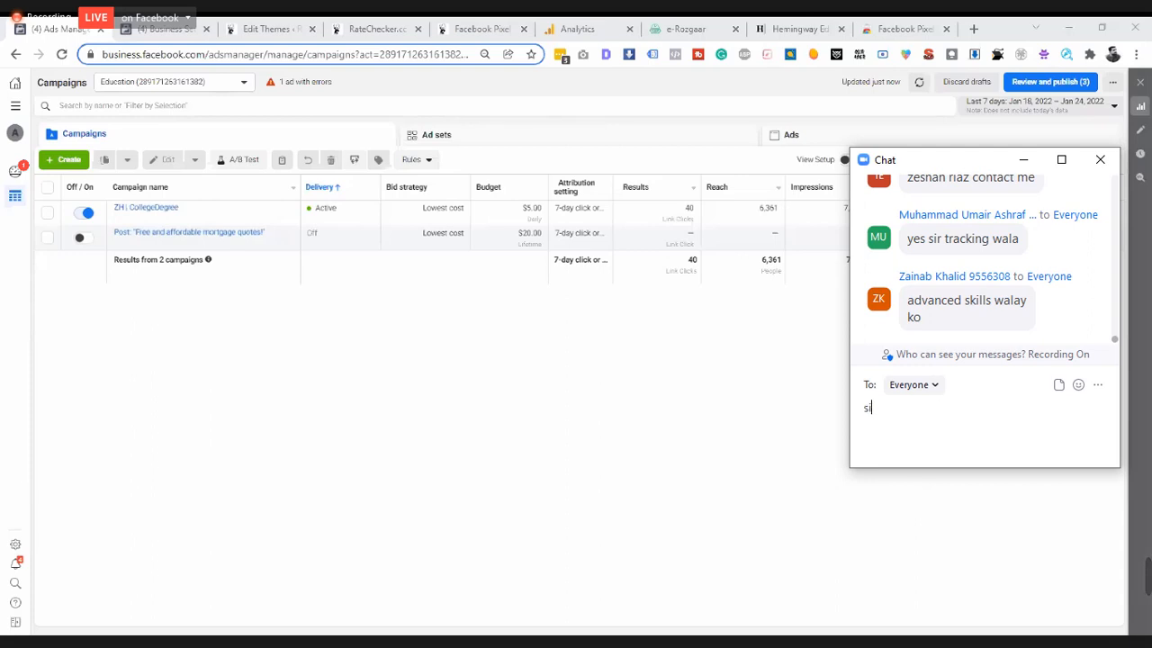
{"action": "type", "text": "r no response on upwork"}
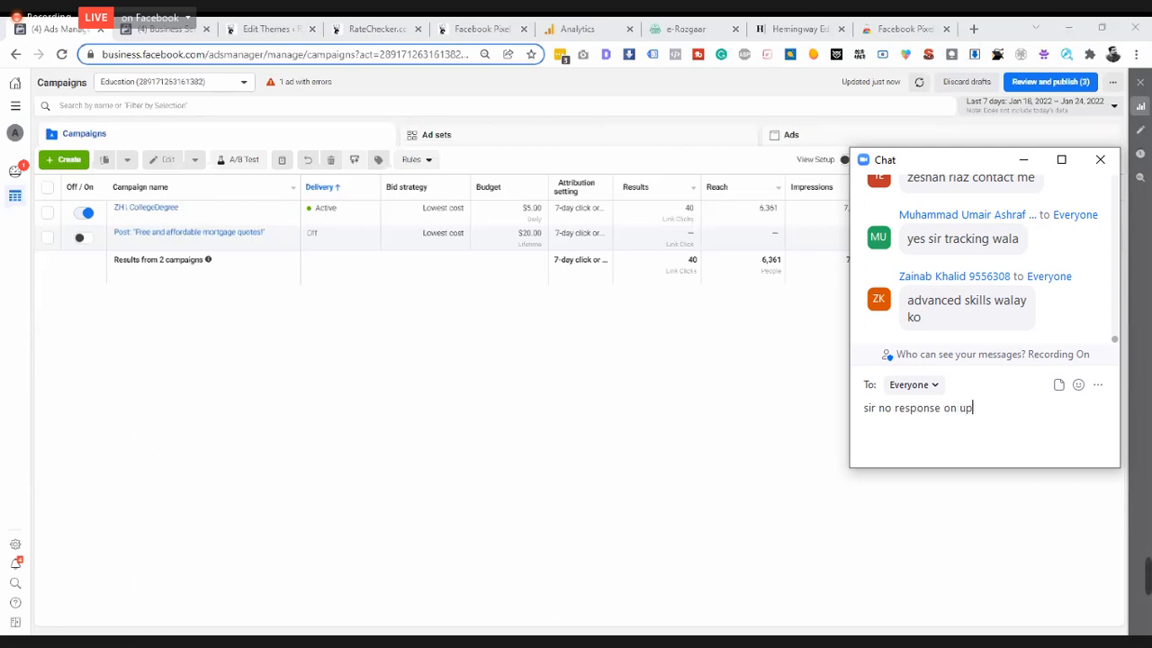
{"action": "key", "text": "Return"}
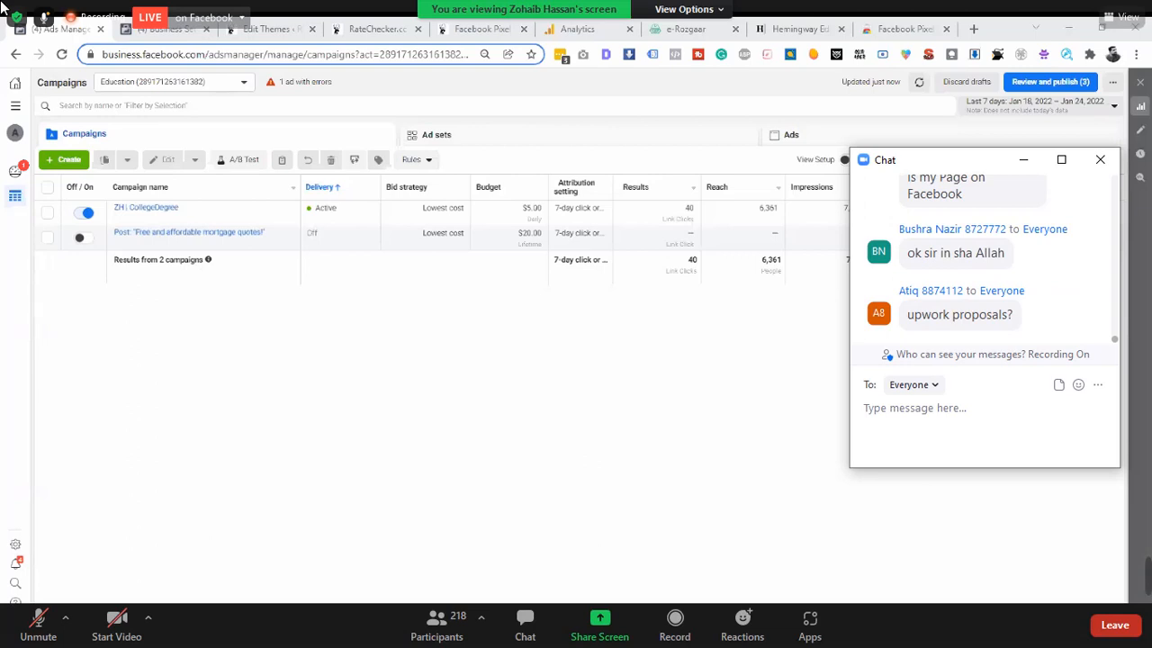
{"action": "mouse_move", "coordinate": [1148, 590]}
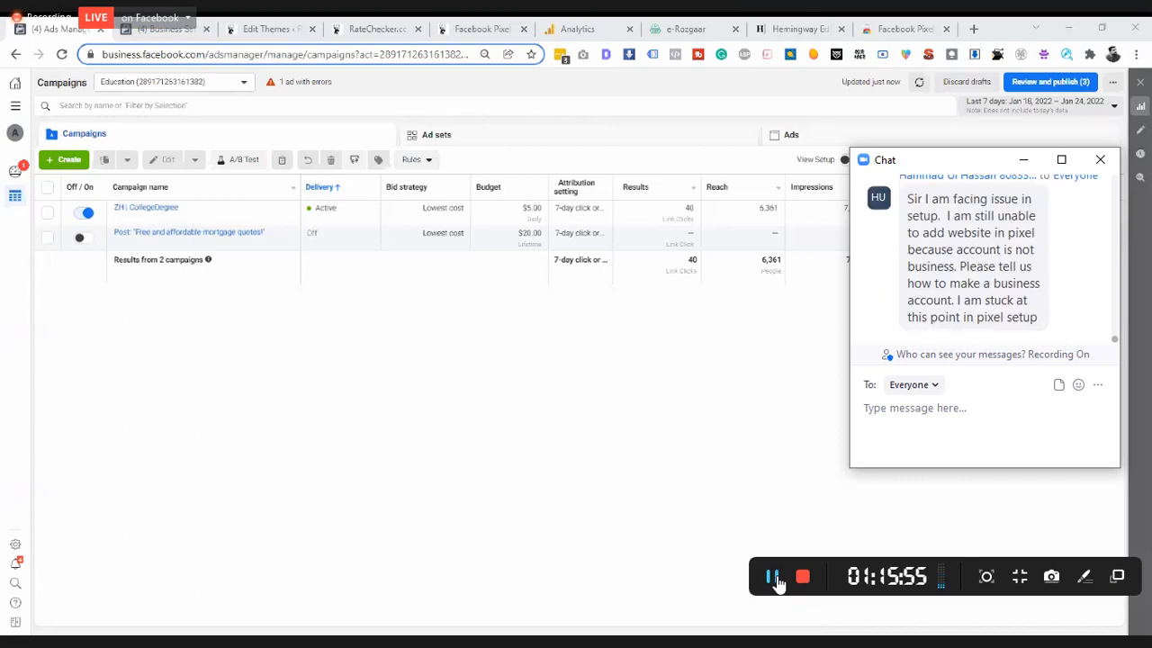
{"action": "left_click", "coordinate": [893, 431]}
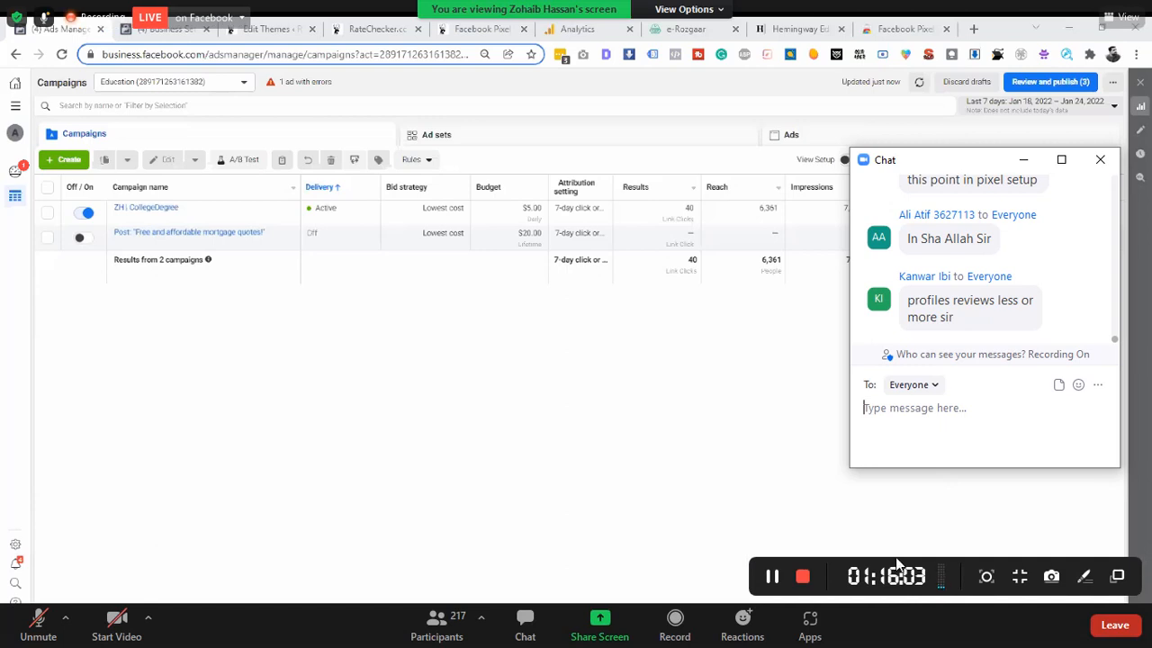
{"action": "left_click", "coordinate": [936, 444]}
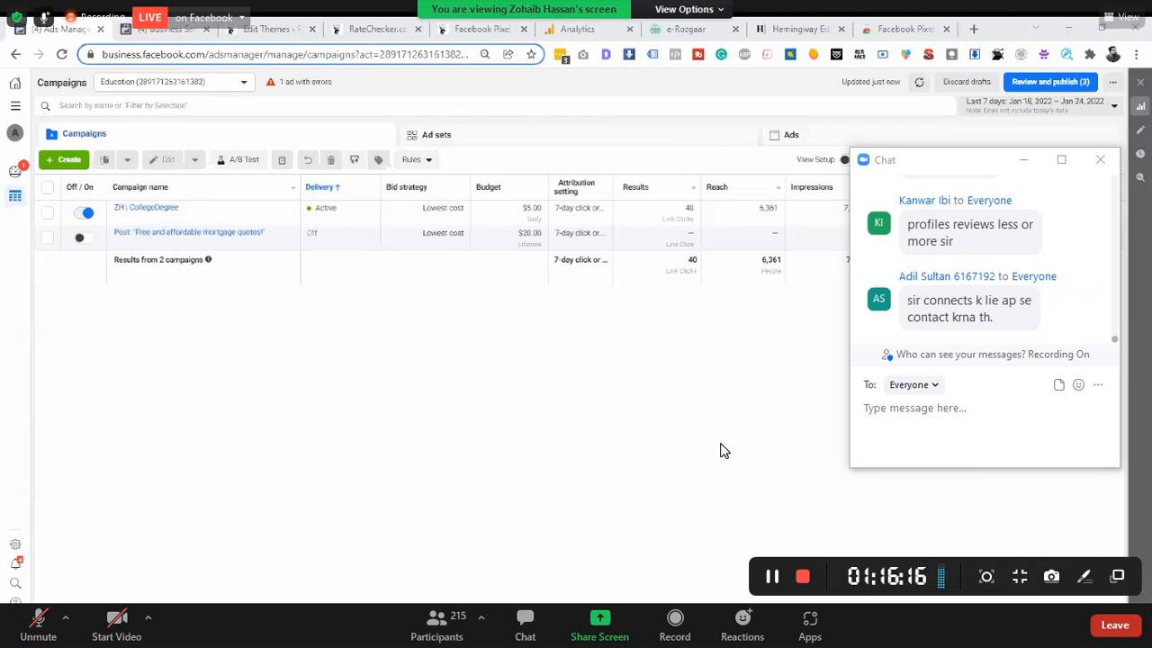
{"action": "left_click", "coordinate": [983, 421]}
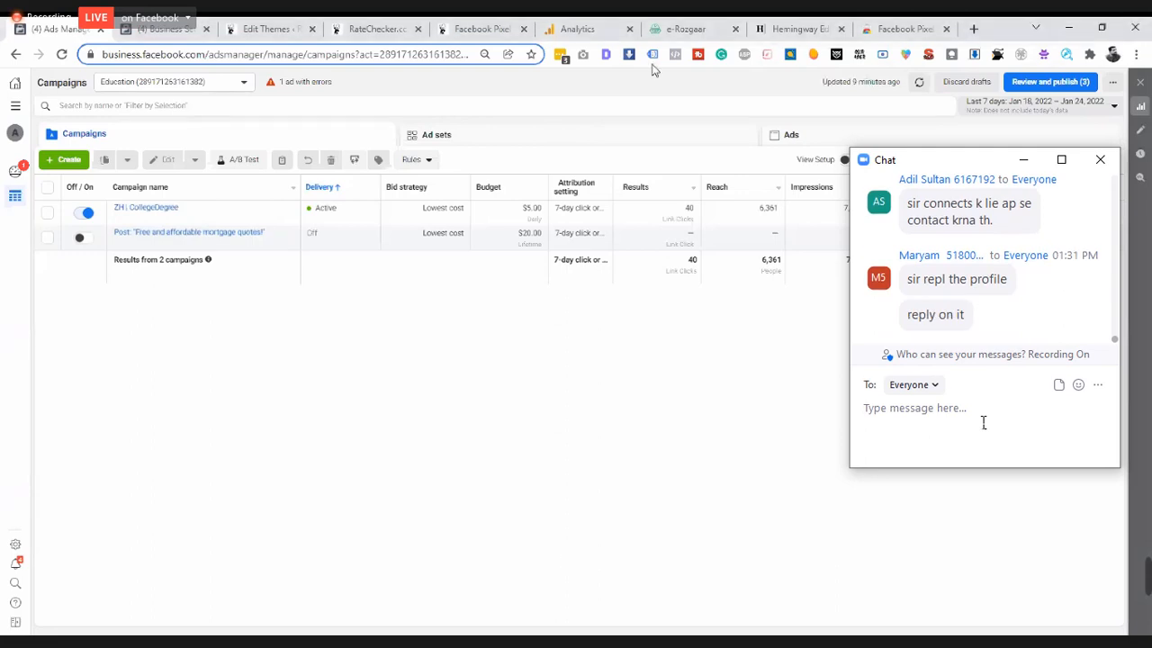
- Open the bookmarked "Profile Links - Digital Marketing & Social Media - Dec 2021" spreadsheet from eRozgaar's Dec 2021 folder in a new browser tab
{"action": "left_click", "coordinate": [974, 29]}
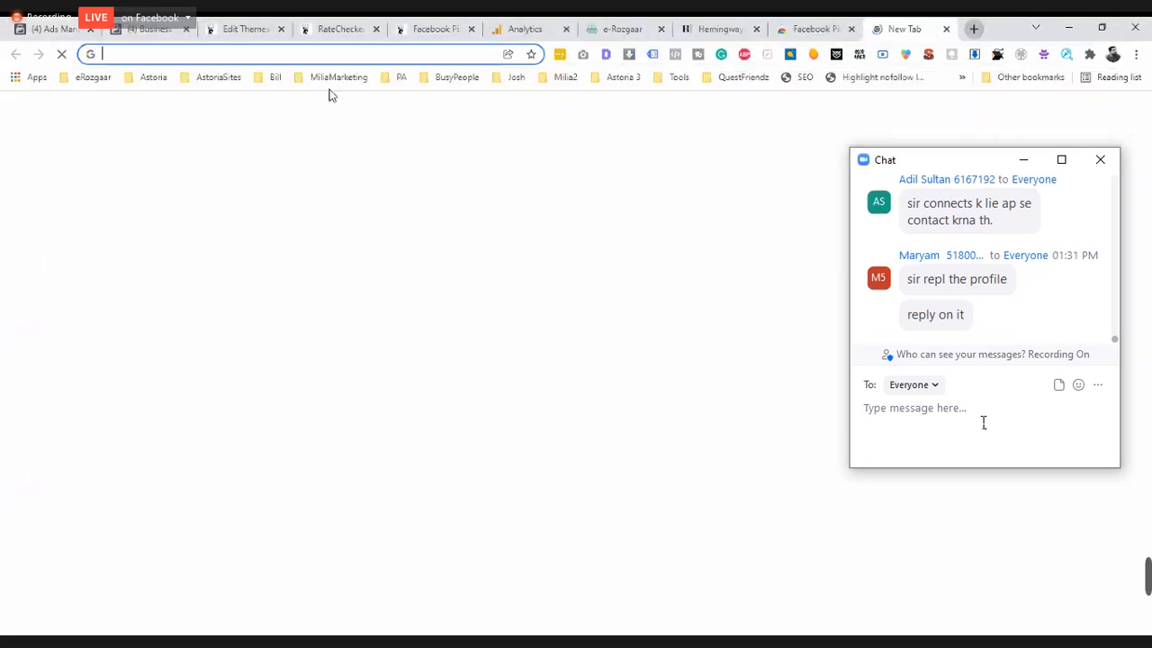
{"action": "left_click", "coordinate": [87, 77]}
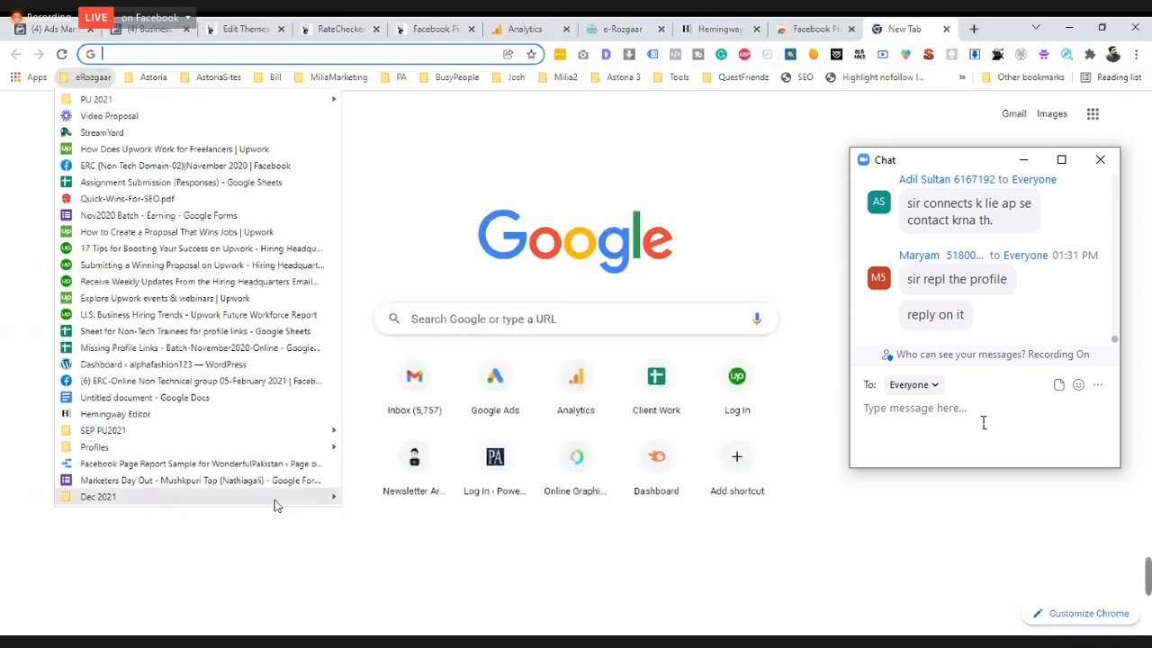
{"action": "mouse_move", "coordinate": [276, 497]}
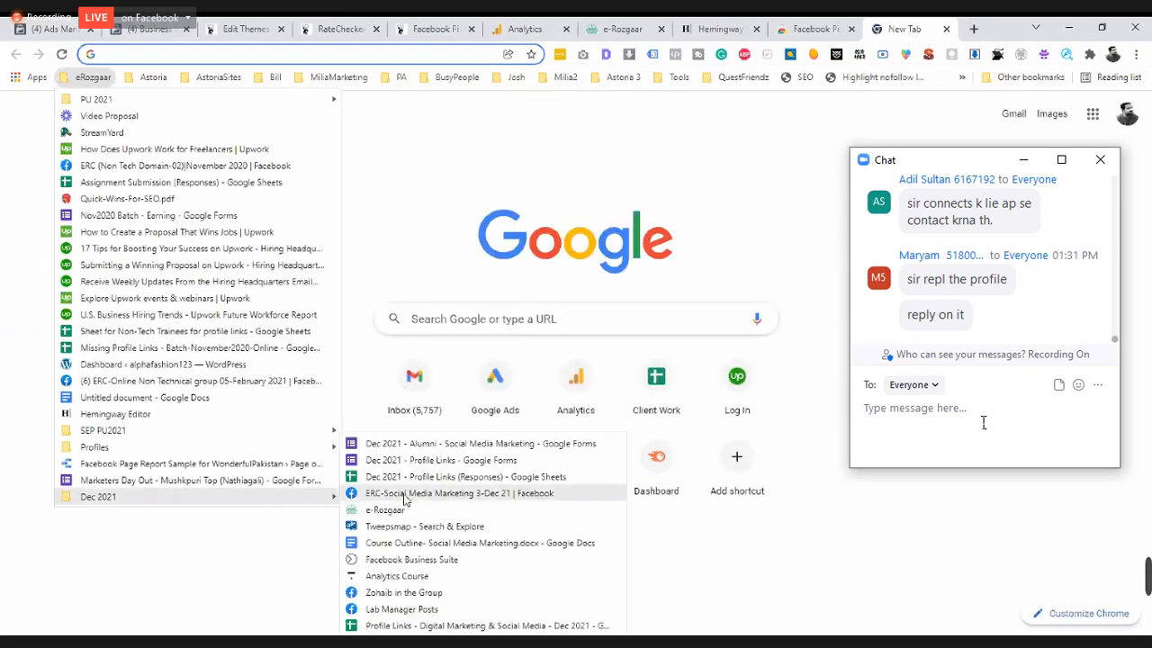
{"action": "left_click", "coordinate": [393, 626]}
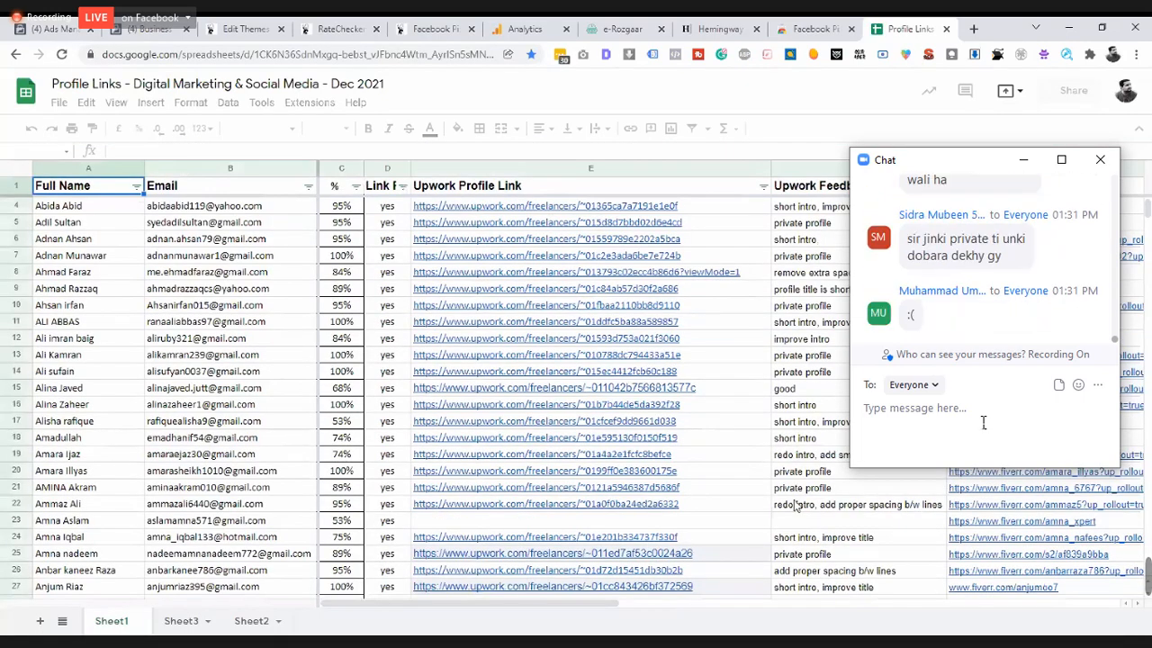
- Look through the trainees' Upwork profile links and feedback in Sheet1, and open the Upwork profile linked in row 40
{"action": "scroll", "coordinate": [794, 506], "scroll_direction": "down", "scroll_amount": 2}
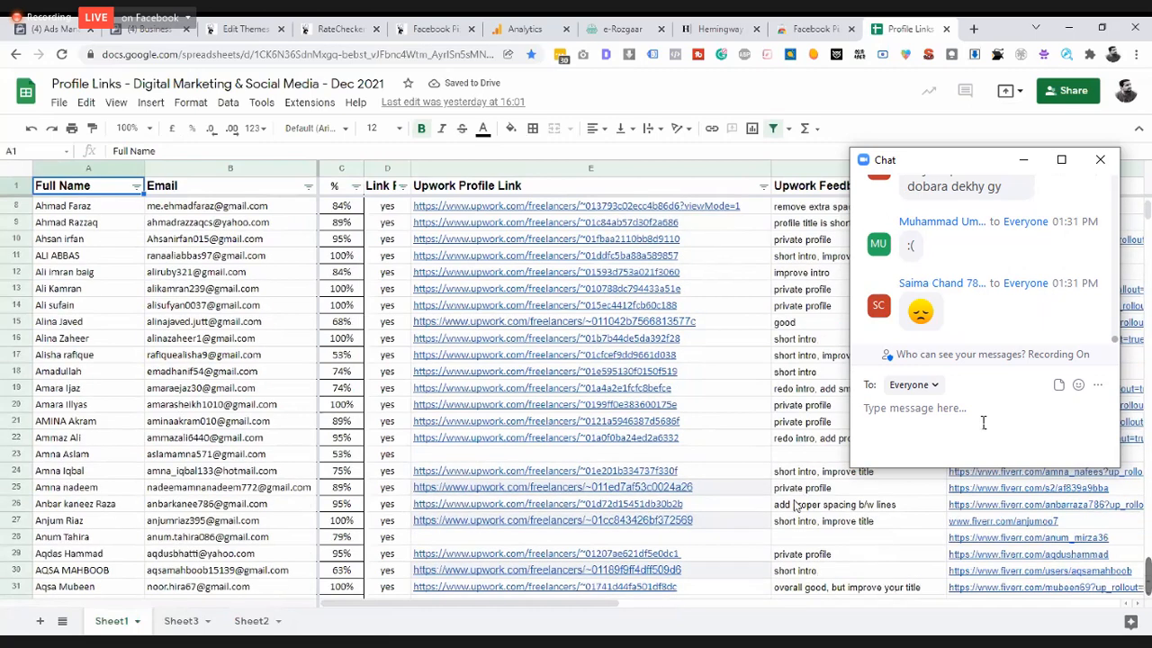
{"action": "scroll", "coordinate": [795, 505], "scroll_direction": "down", "scroll_amount": 2}
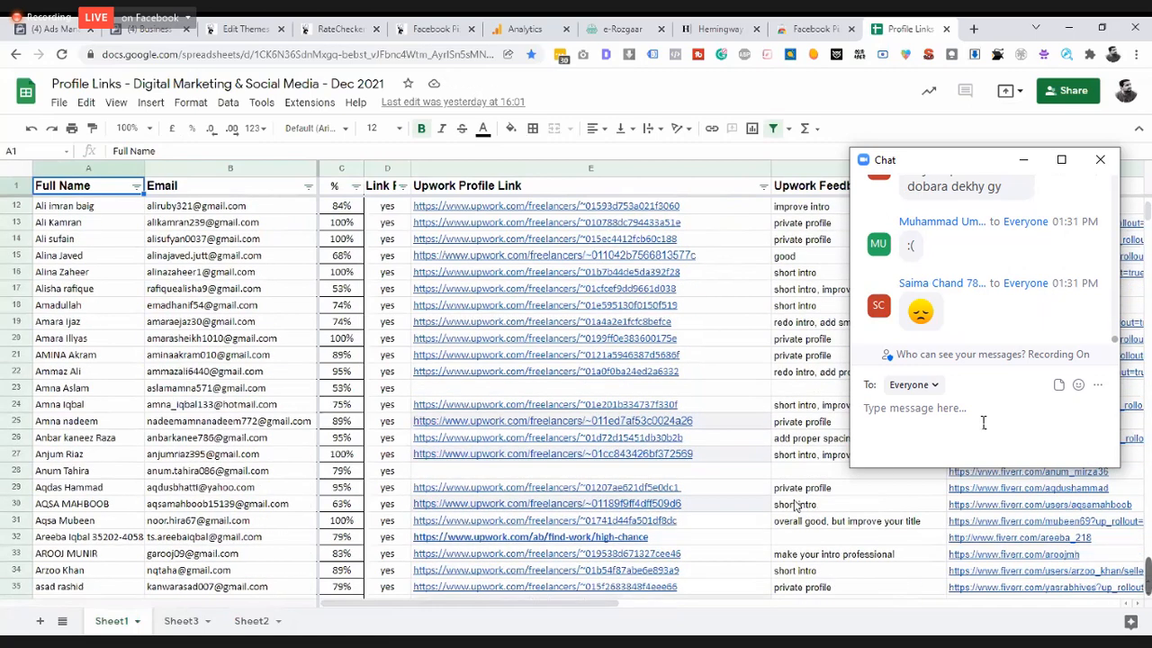
{"action": "scroll", "coordinate": [795, 505], "scroll_direction": "down", "scroll_amount": 1}
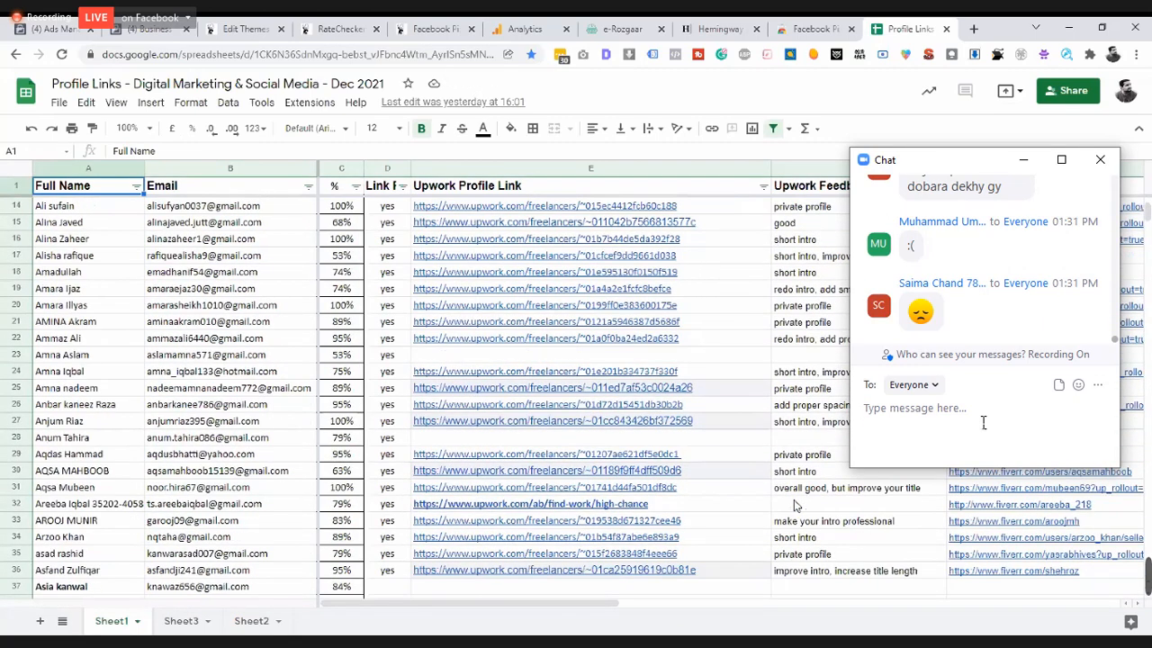
{"action": "scroll", "coordinate": [795, 505], "scroll_direction": "down", "scroll_amount": 2}
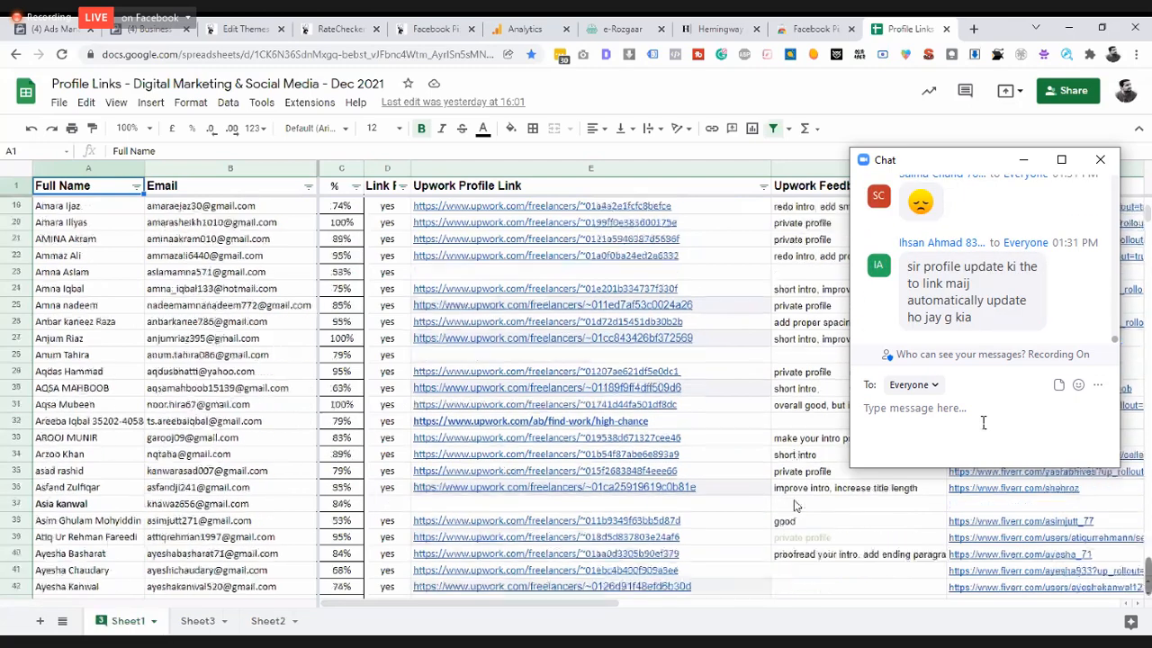
{"action": "left_click", "coordinate": [673, 573]}
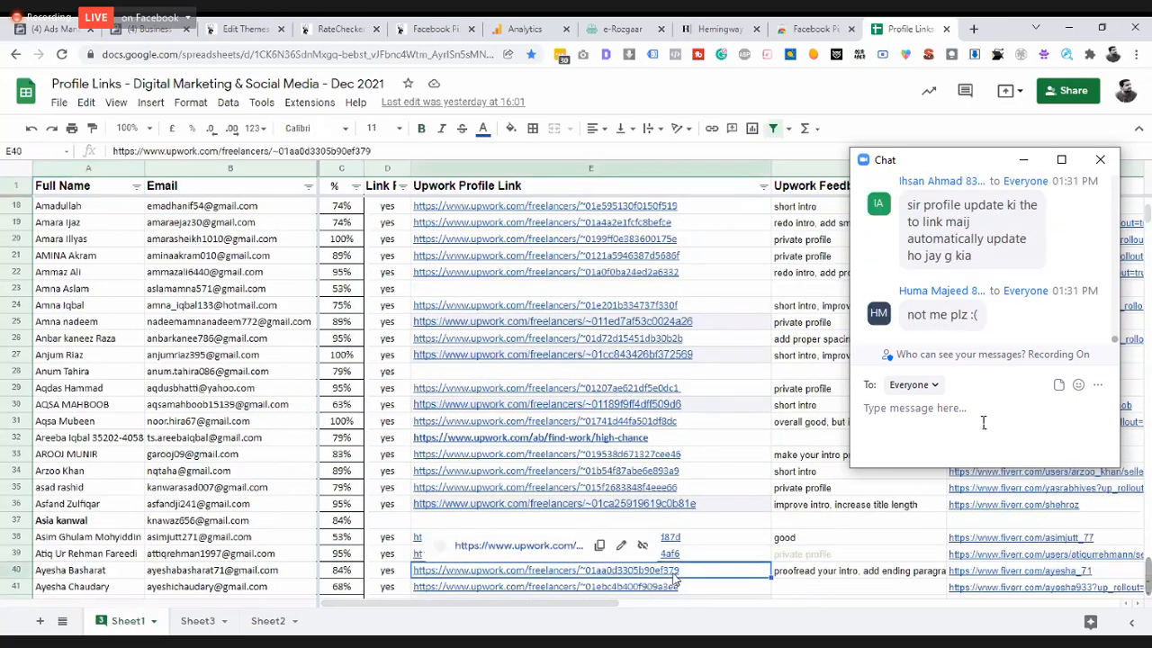
{"action": "left_click", "coordinate": [529, 545]}
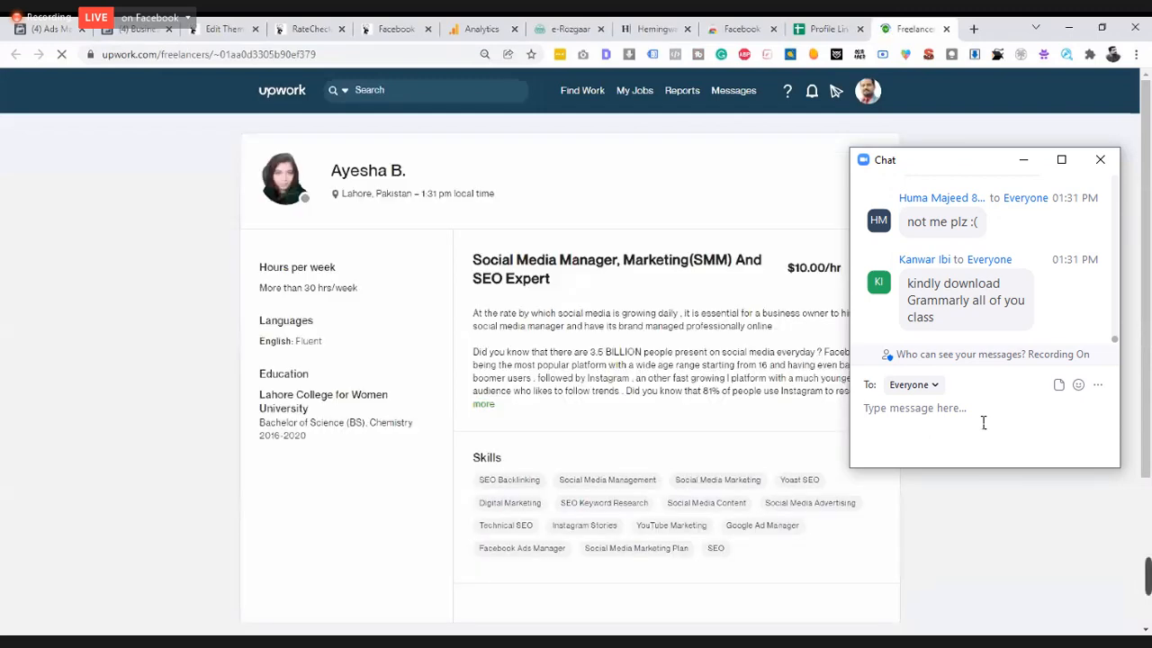
- Expand the freelancer's full profile overview, close the class chat covering it, and examine the enlarged introduction text
{"action": "left_click", "coordinate": [482, 405]}
{"action": "left_click", "coordinate": [1098, 163]}
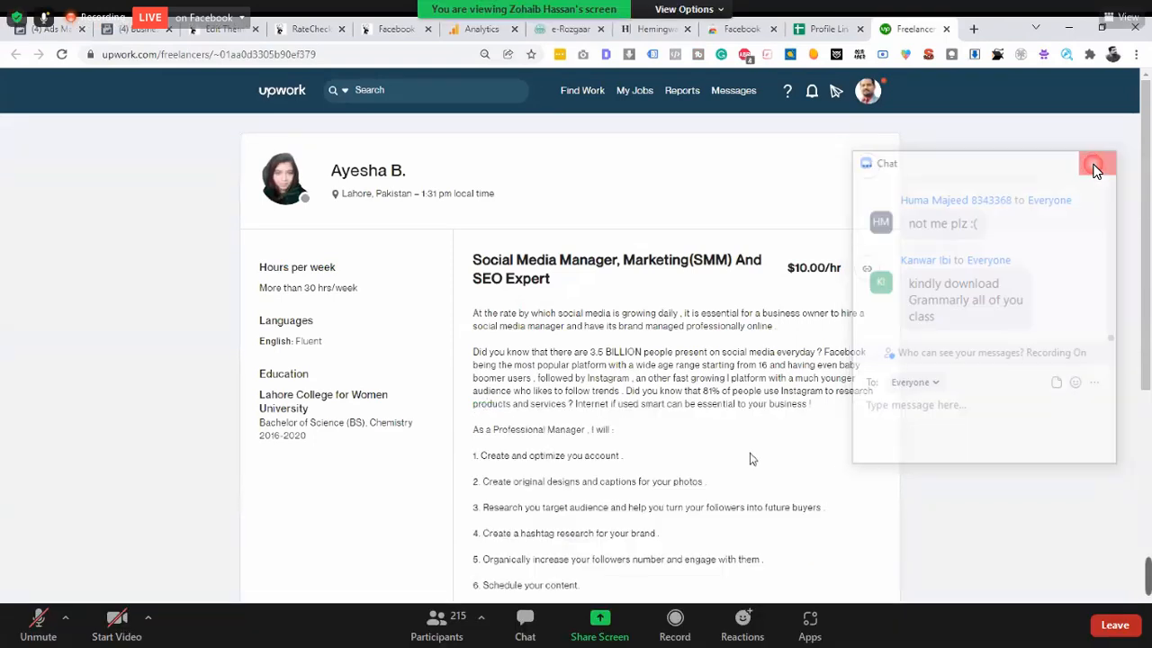
{"action": "scroll", "coordinate": [1096, 171], "scroll_direction": "down", "scroll_amount": 1}
{"action": "scroll", "coordinate": [1096, 171], "scroll_direction": "up", "scroll_amount": 5}
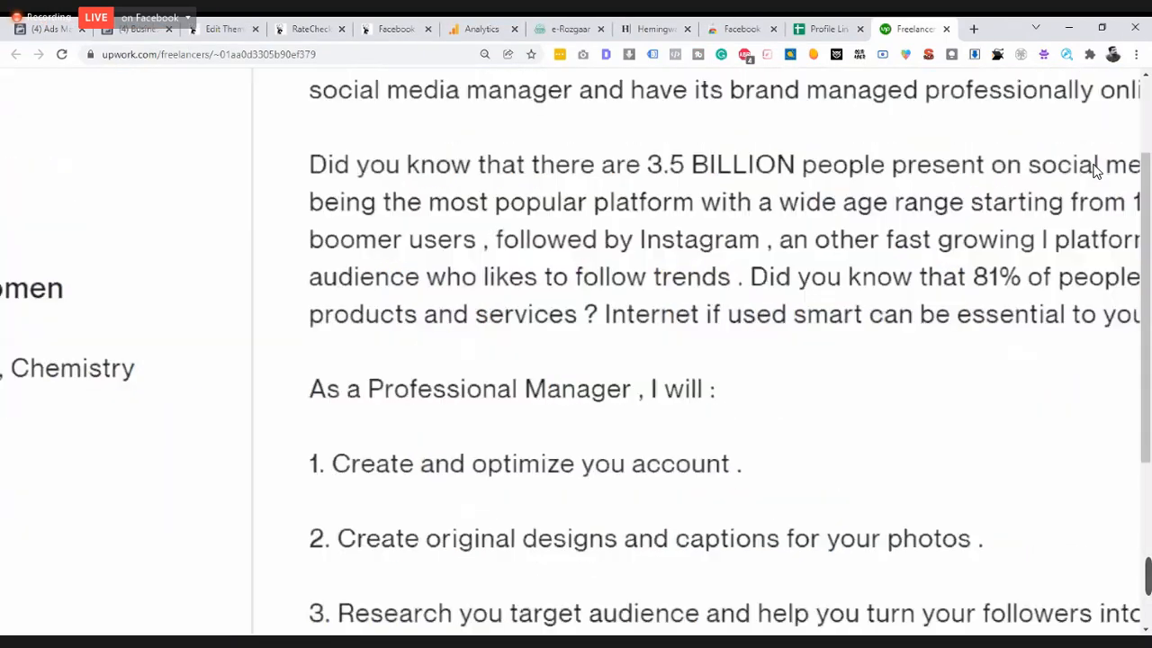
{"action": "scroll", "coordinate": [1096, 171], "scroll_direction": "down", "scroll_amount": 2}
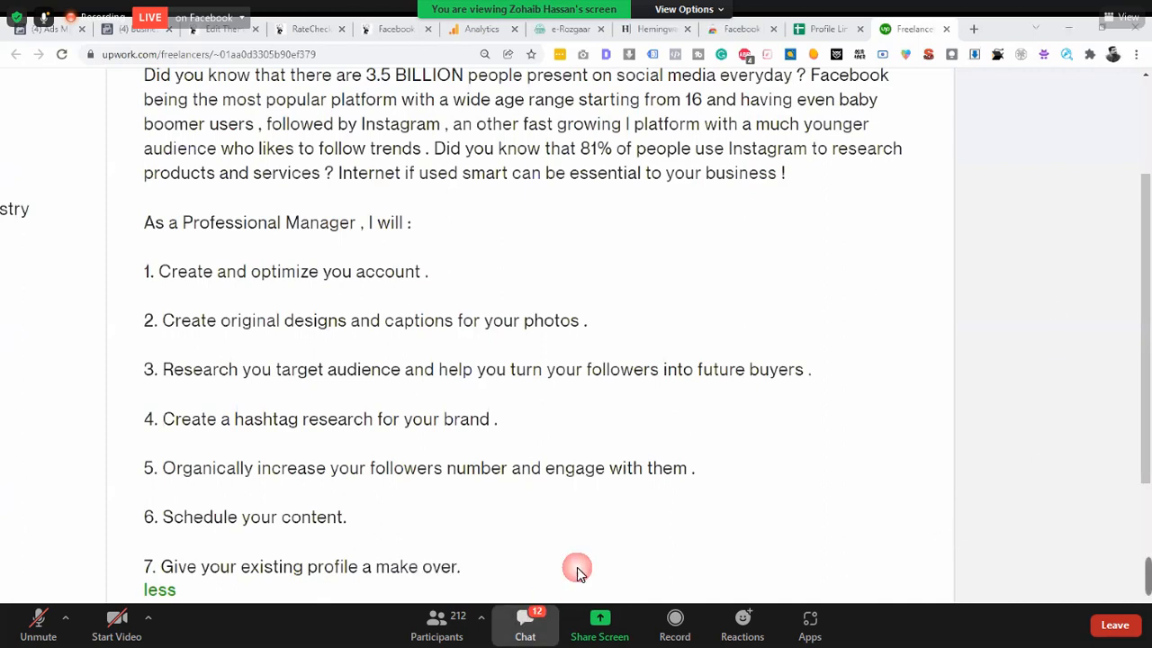
- Reopen the class chat over the shared screen, read back through the earlier messages, and return to the newest message
{"action": "key", "text": "alt+h"}
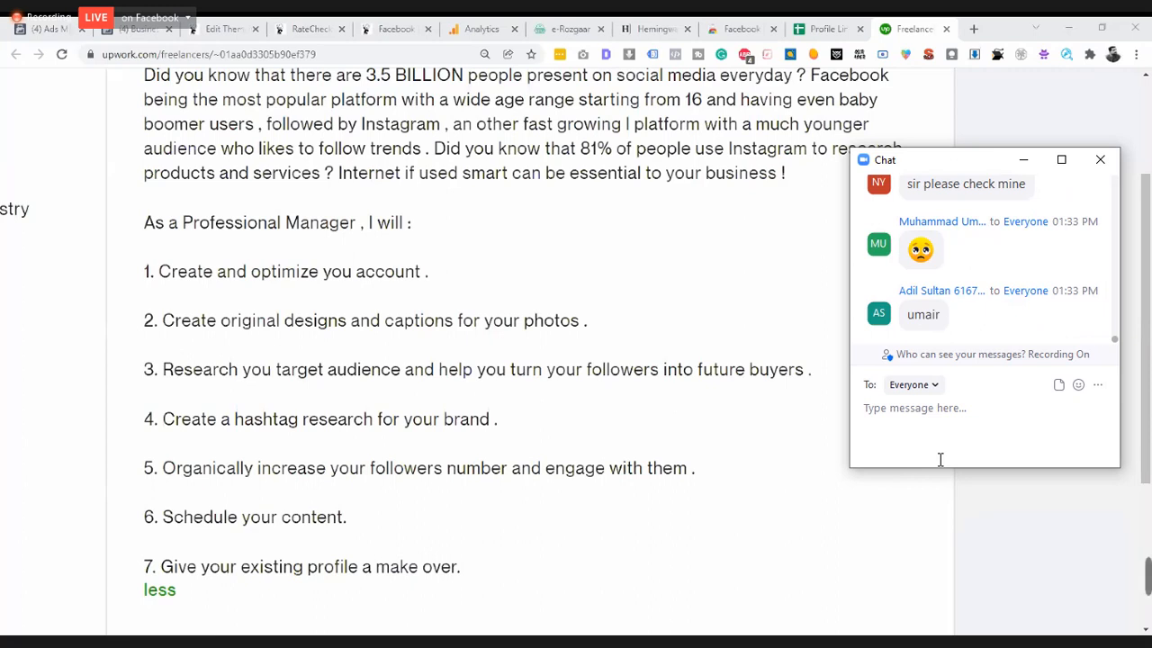
{"action": "scroll", "coordinate": [1003, 281], "scroll_direction": "up", "scroll_amount": 2}
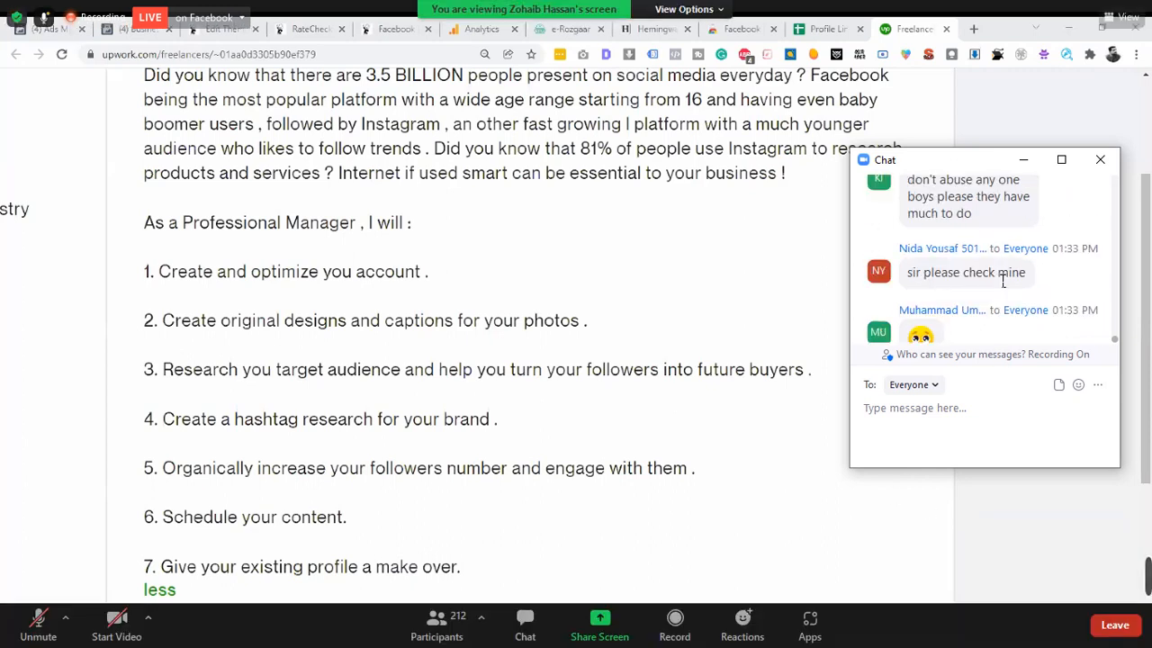
{"action": "scroll", "coordinate": [1003, 281], "scroll_direction": "up", "scroll_amount": 2}
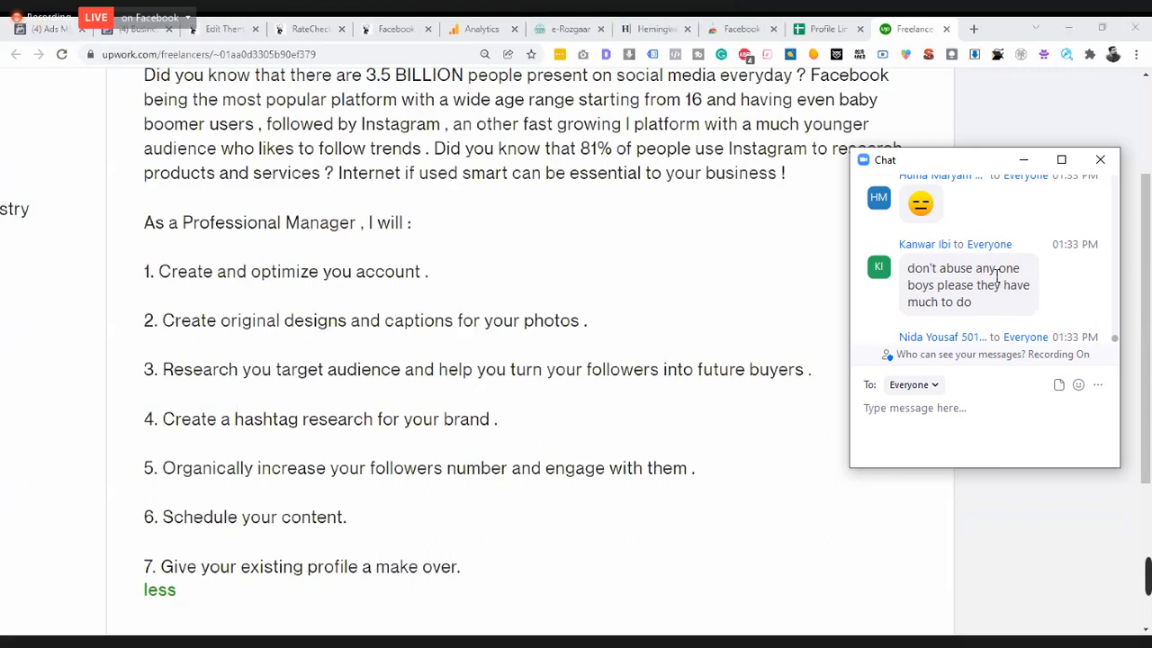
{"action": "scroll", "coordinate": [993, 275], "scroll_direction": "up", "scroll_amount": 2}
{"action": "scroll", "coordinate": [994, 274], "scroll_direction": "up", "scroll_amount": 1}
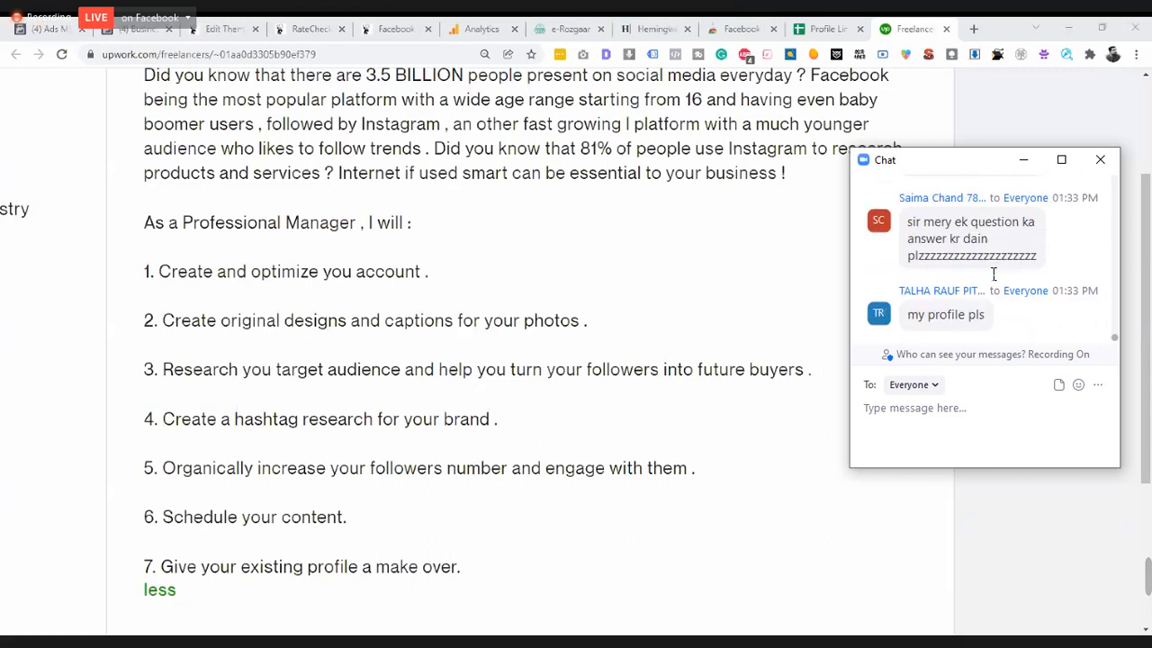
{"action": "scroll", "coordinate": [994, 274], "scroll_direction": "up", "scroll_amount": 2}
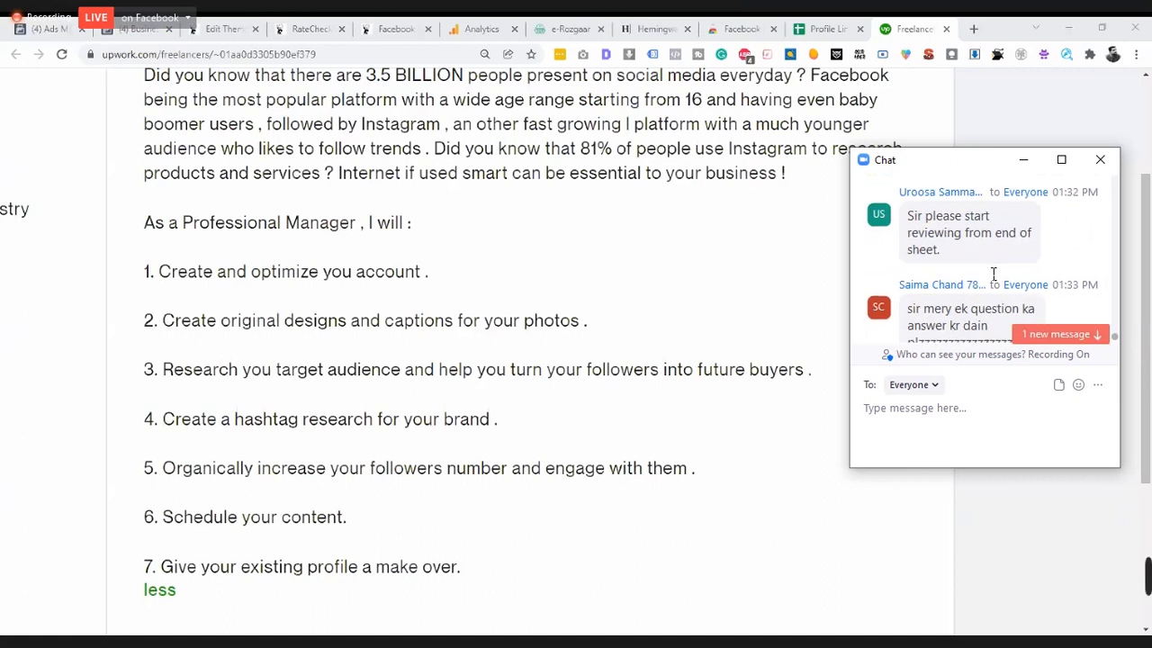
{"action": "scroll", "coordinate": [993, 274], "scroll_direction": "up", "scroll_amount": 2}
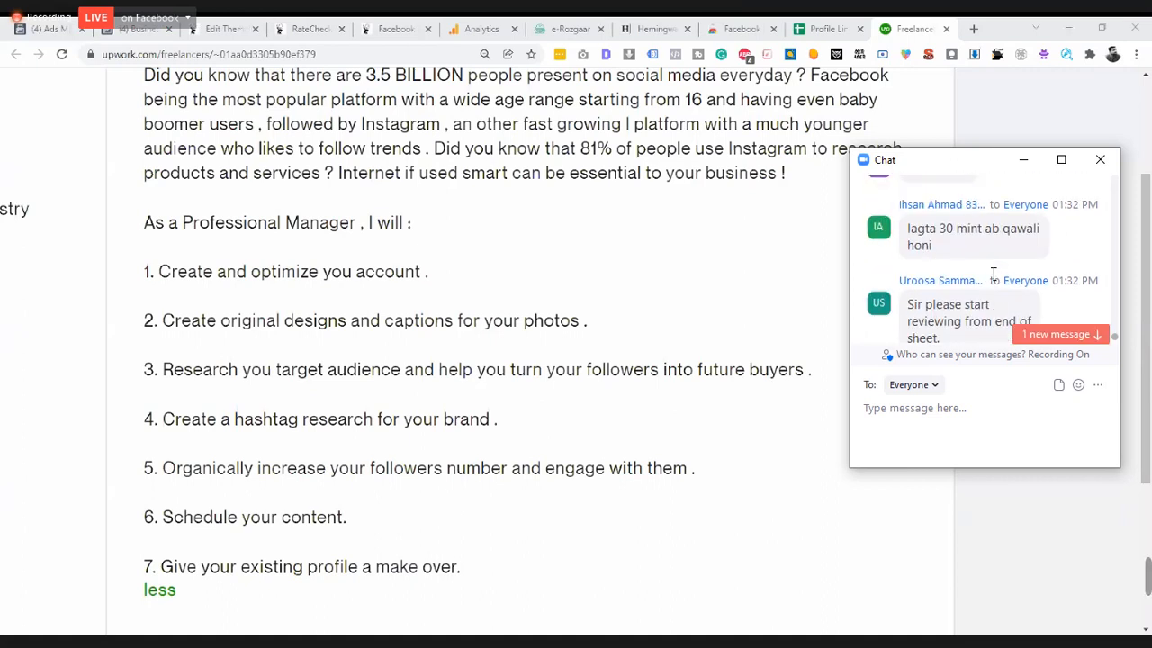
{"action": "left_click", "coordinate": [1069, 341]}
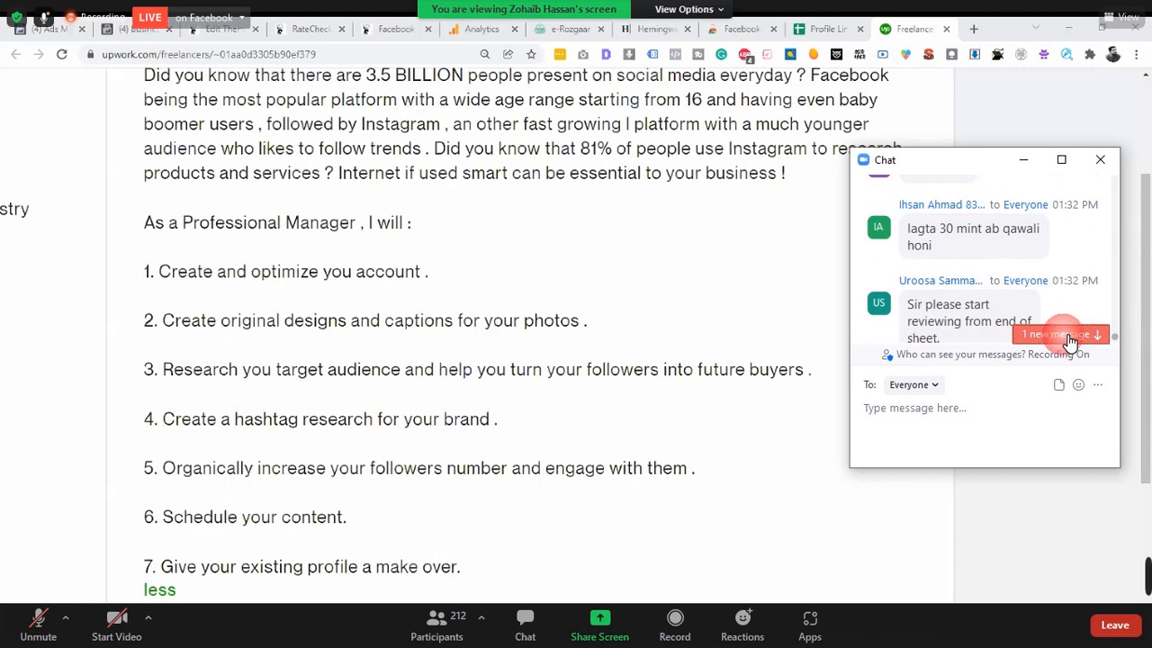
- Send the message "sir asa lgta hhy Masjid ka imam bnana pry ga" to everyone in the class chat
{"action": "left_click", "coordinate": [976, 425]}
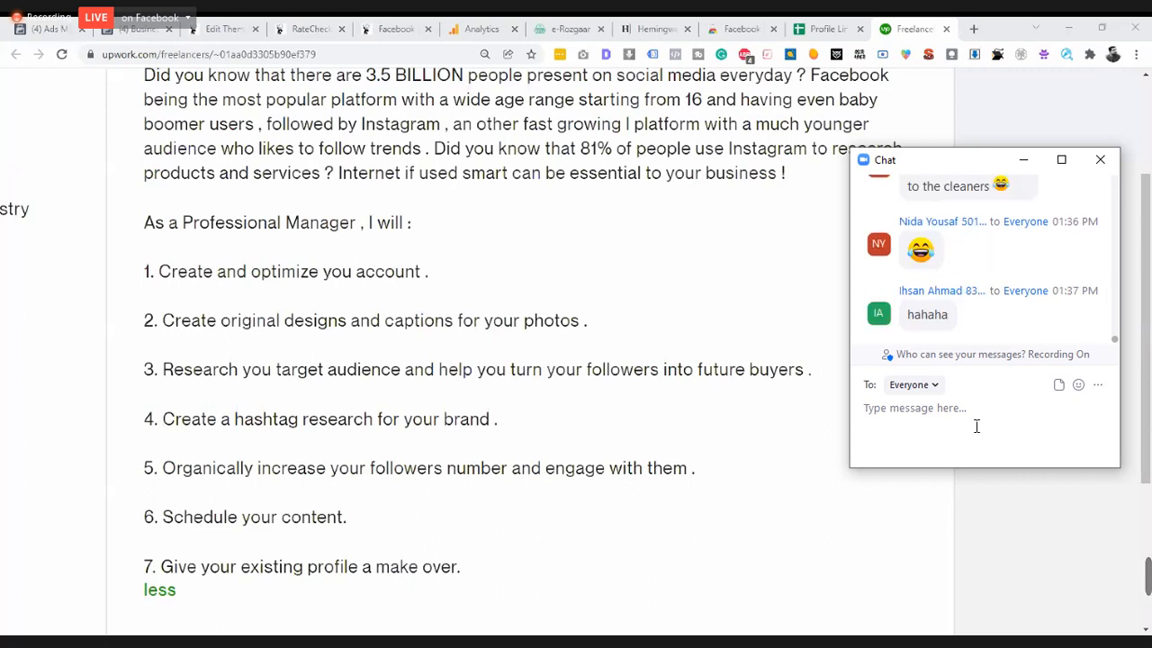
{"action": "type", "text": "sir asa lgta hhy Masjid ka imam"}
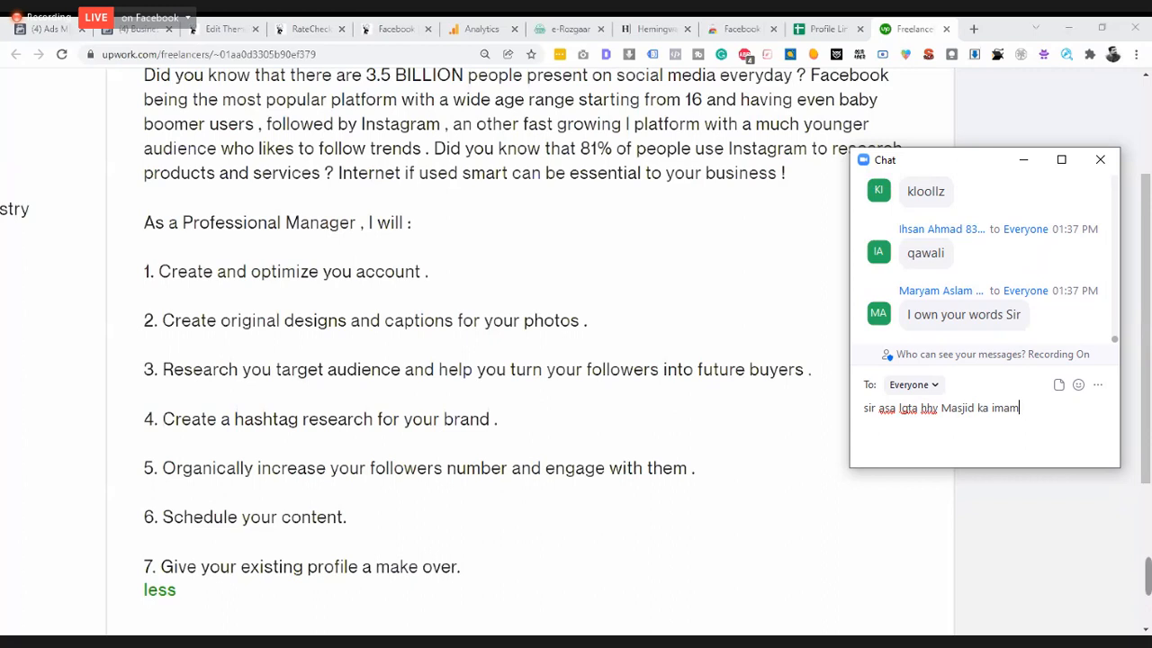
{"action": "type", "text": " bnana pry ga"}
{"action": "key", "text": "Return"}
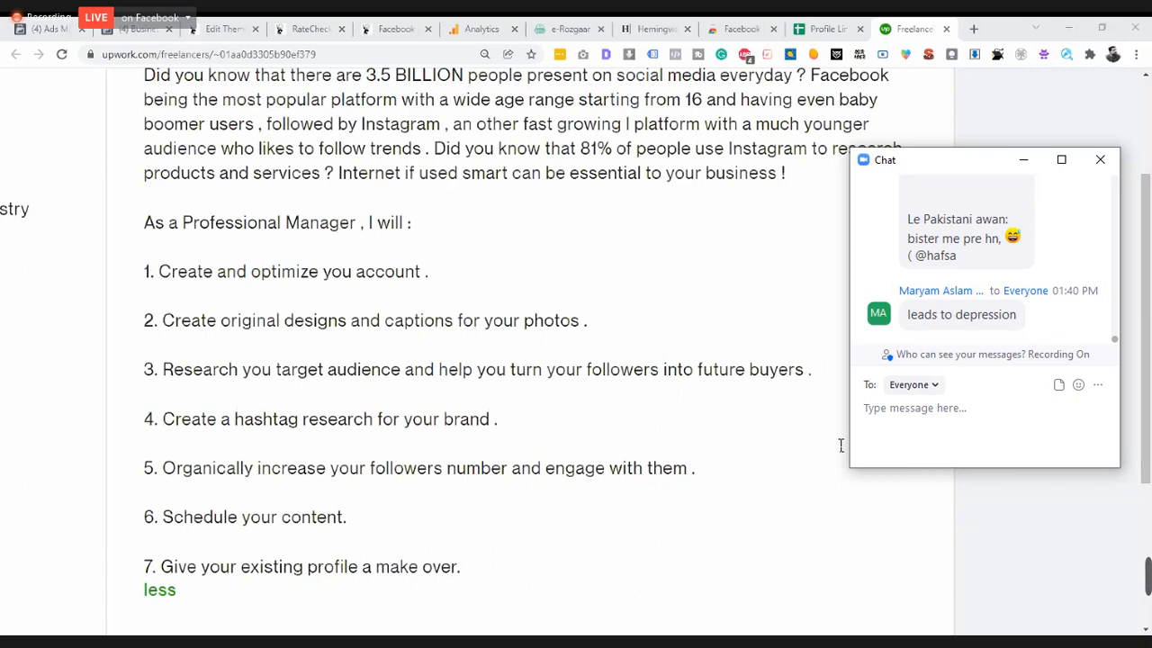
- Close the floating chat window and exit the full-screen meeting view so the chat is docked beside the shared screen
{"action": "left_click", "coordinate": [525, 620]}
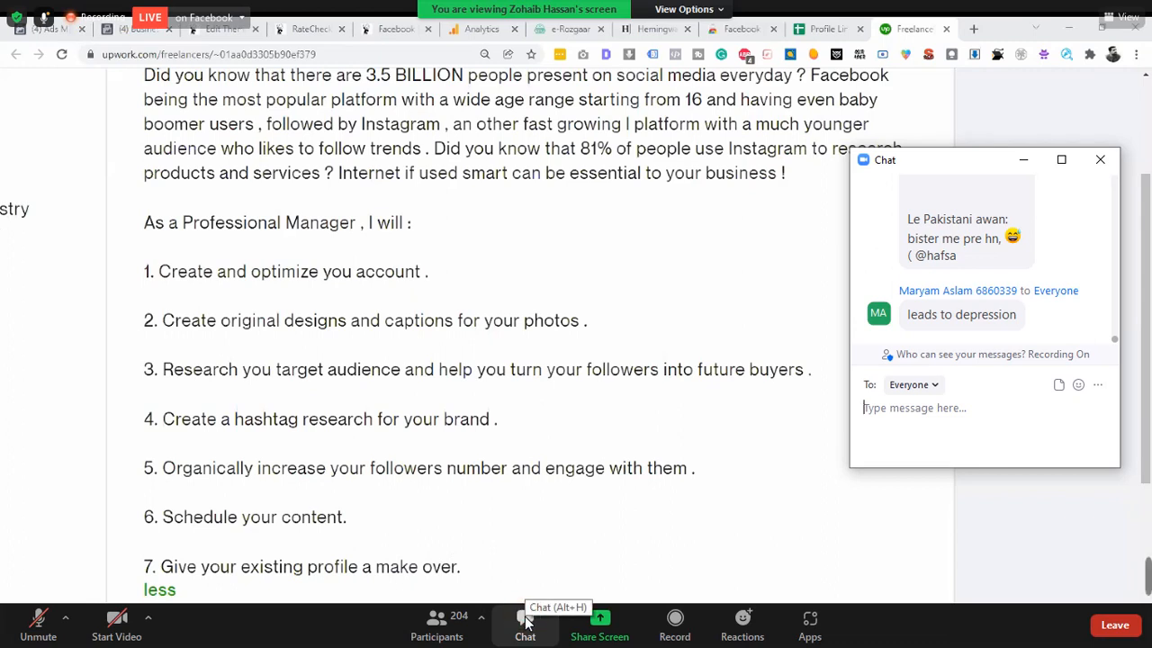
{"action": "left_click", "coordinate": [1100, 159]}
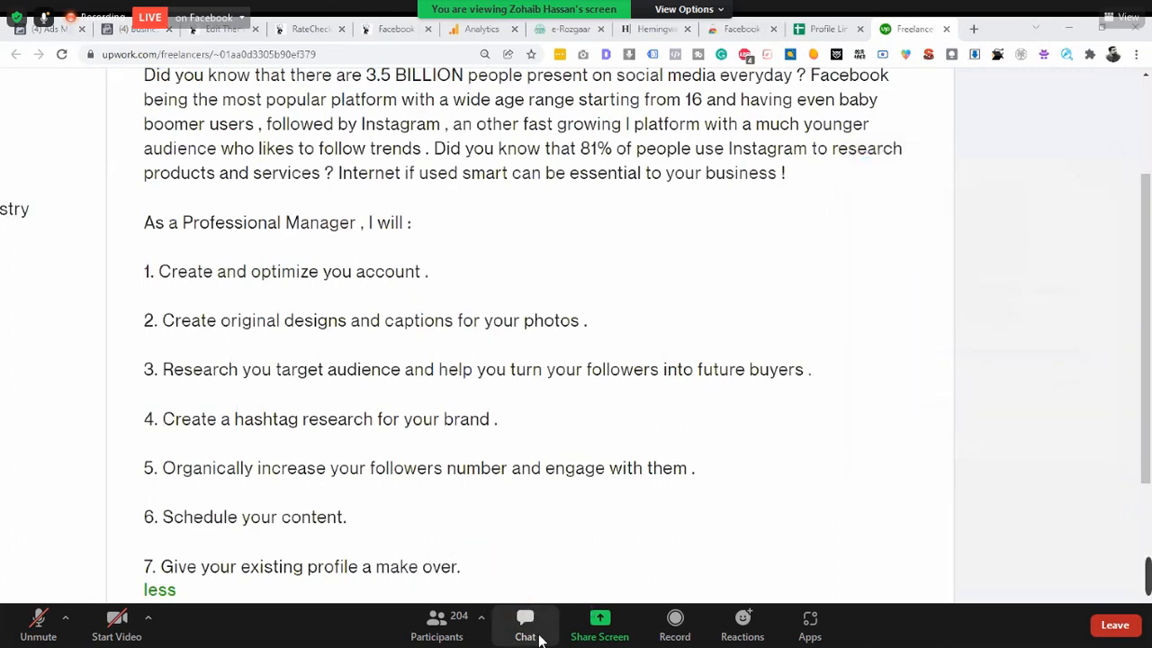
{"action": "double_click", "coordinate": [522, 290]}
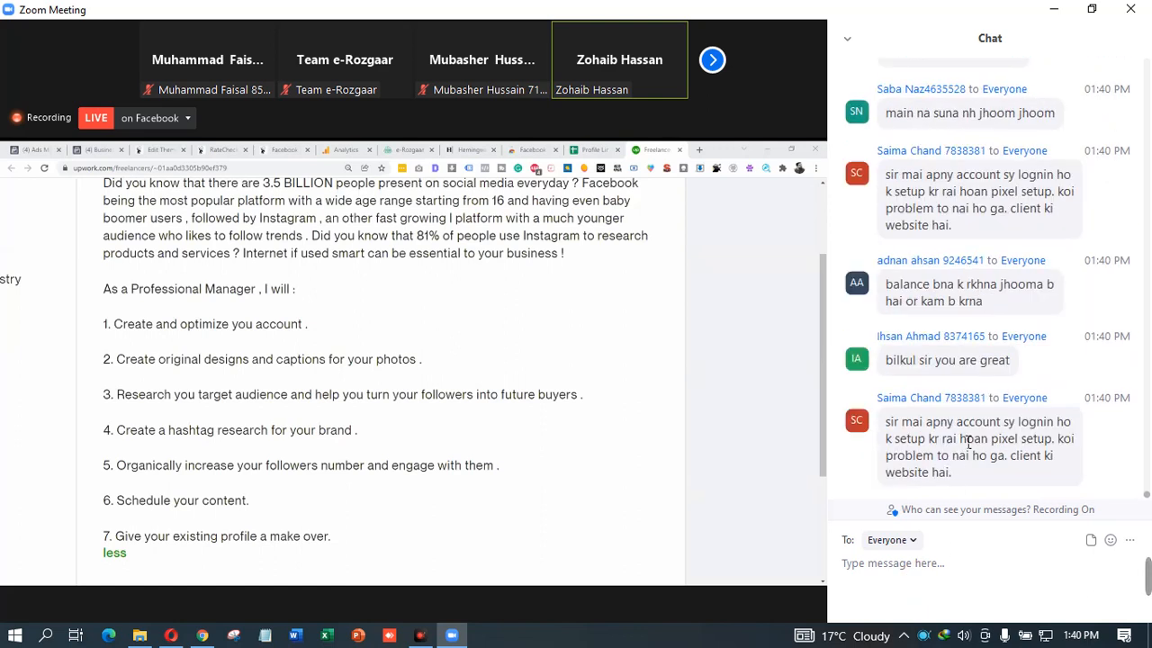
- Send the message "sir thori tuning zarori hoti hy" to everyone in the class chat
{"action": "left_click", "coordinate": [933, 589]}
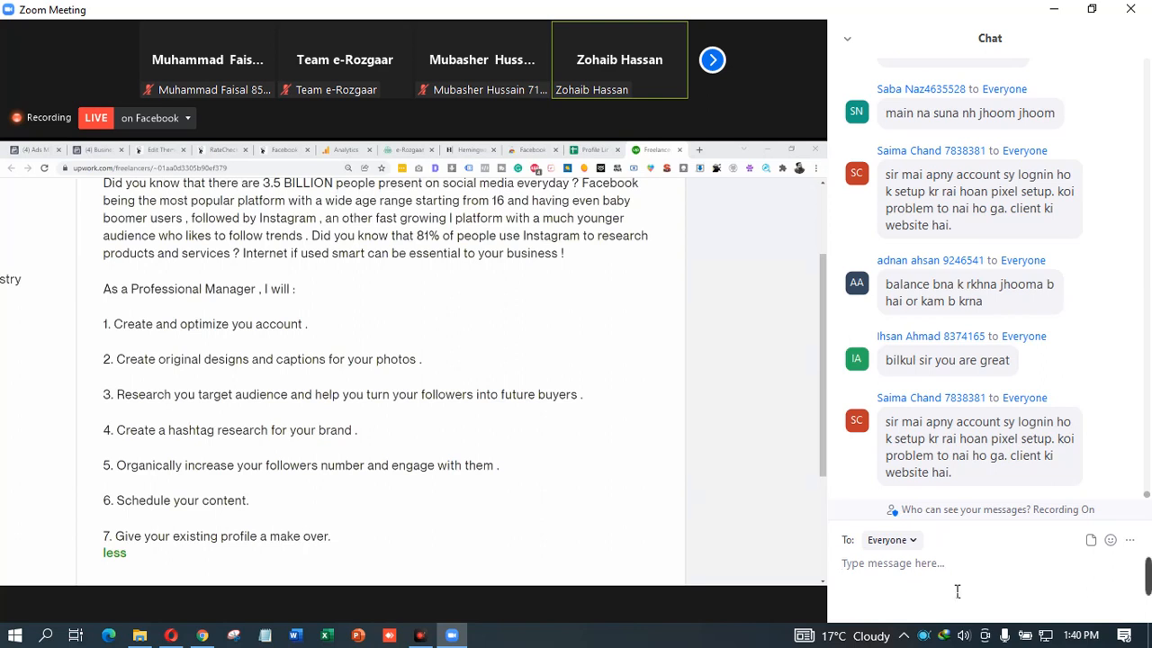
{"action": "type", "text": "sir th"}
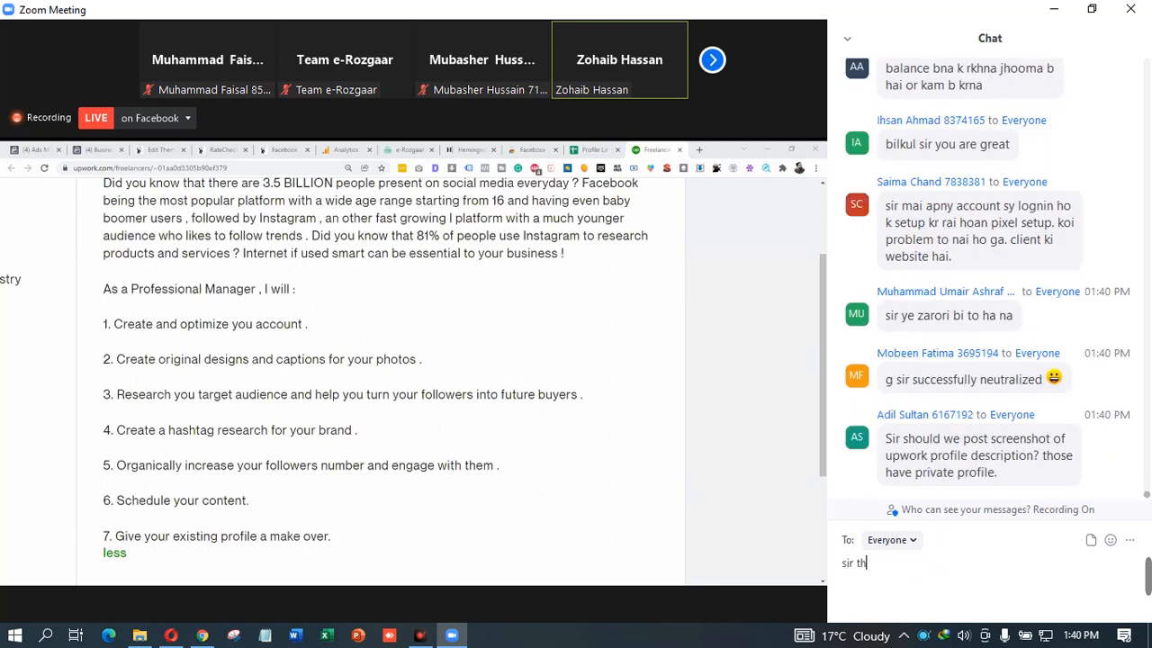
{"action": "type", "text": "ori tuning zarori"}
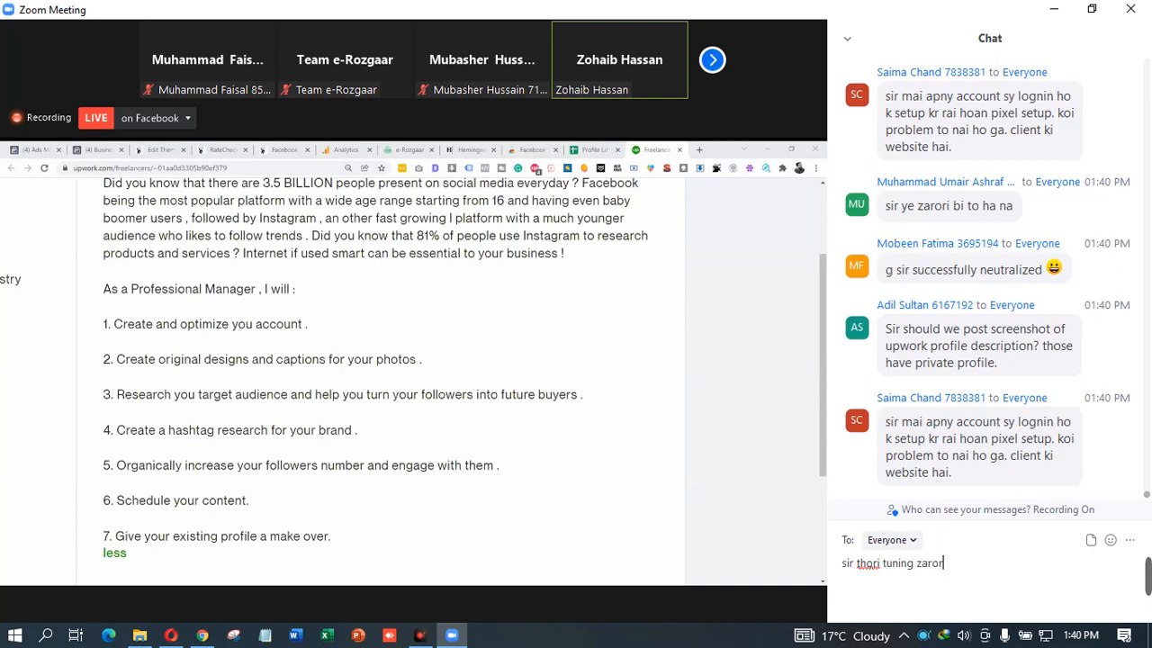
{"action": "type", "text": " hoti hy"}
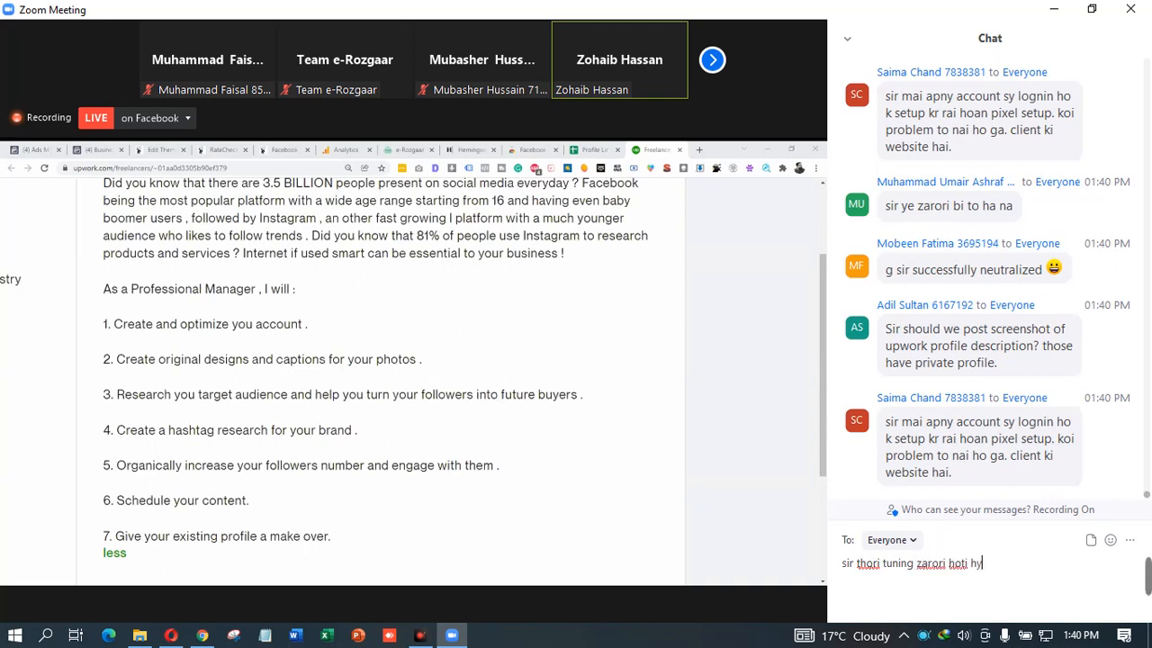
{"action": "key", "text": "Return"}
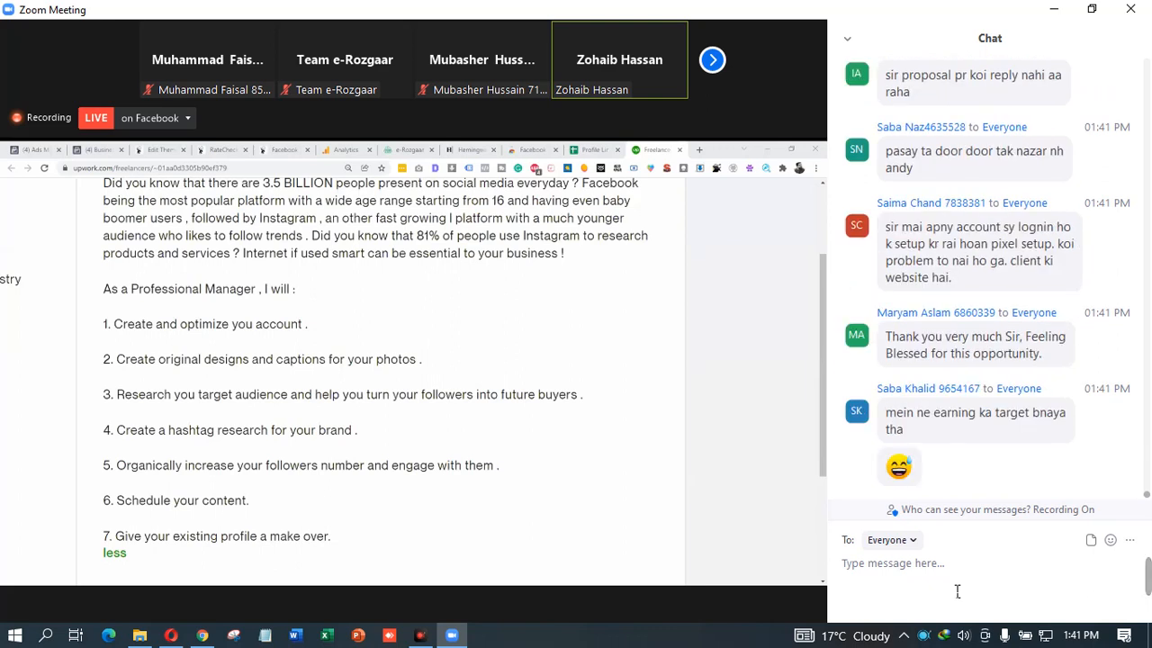
- Send the message "sir phr b ni ho rhy earnig" to everyone in the class chat
{"action": "left_click", "coordinate": [958, 592]}
{"action": "type", "text": "sir phr "}
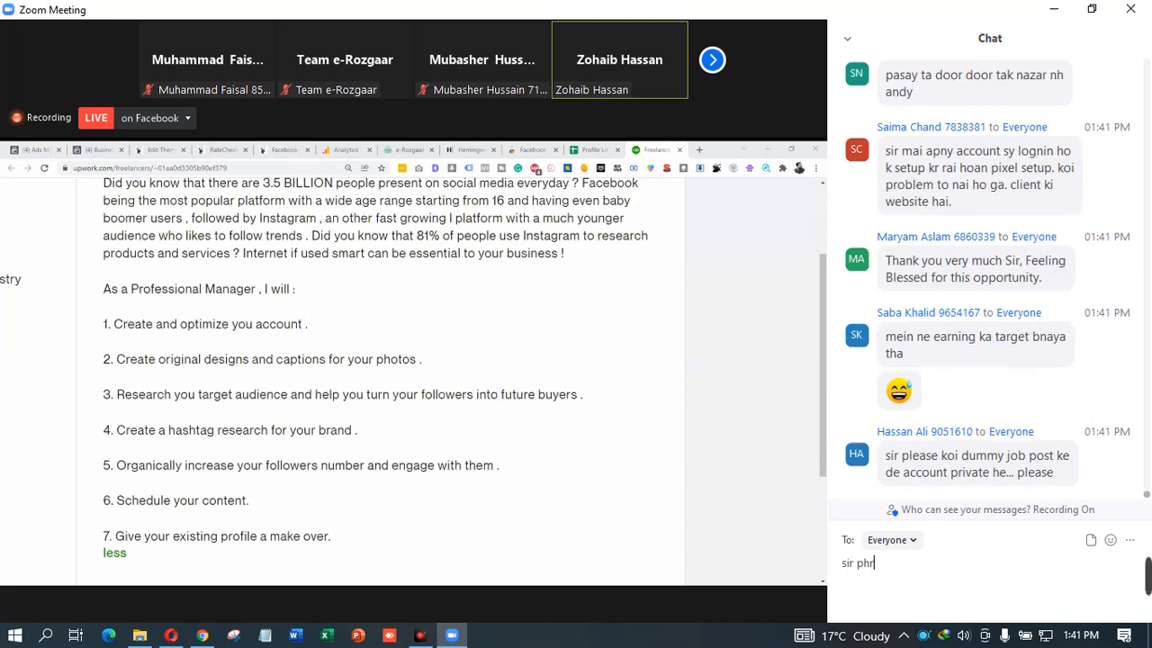
{"action": "type", "text": "b nj ho rhy earnig"}
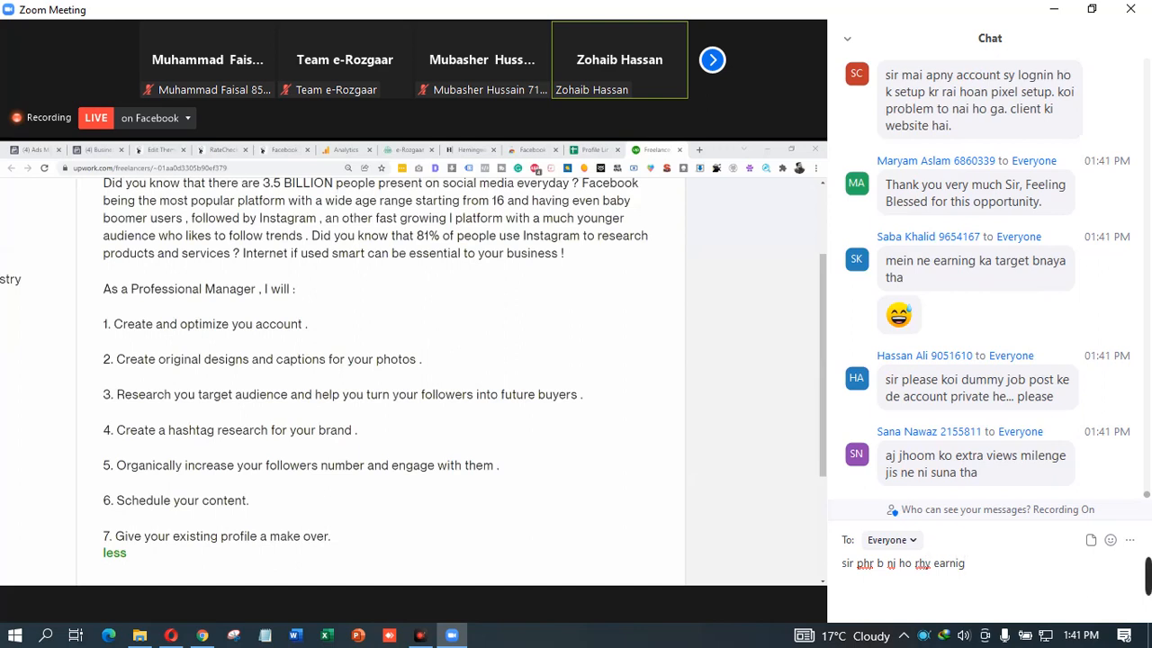
{"action": "key", "text": "Return"}
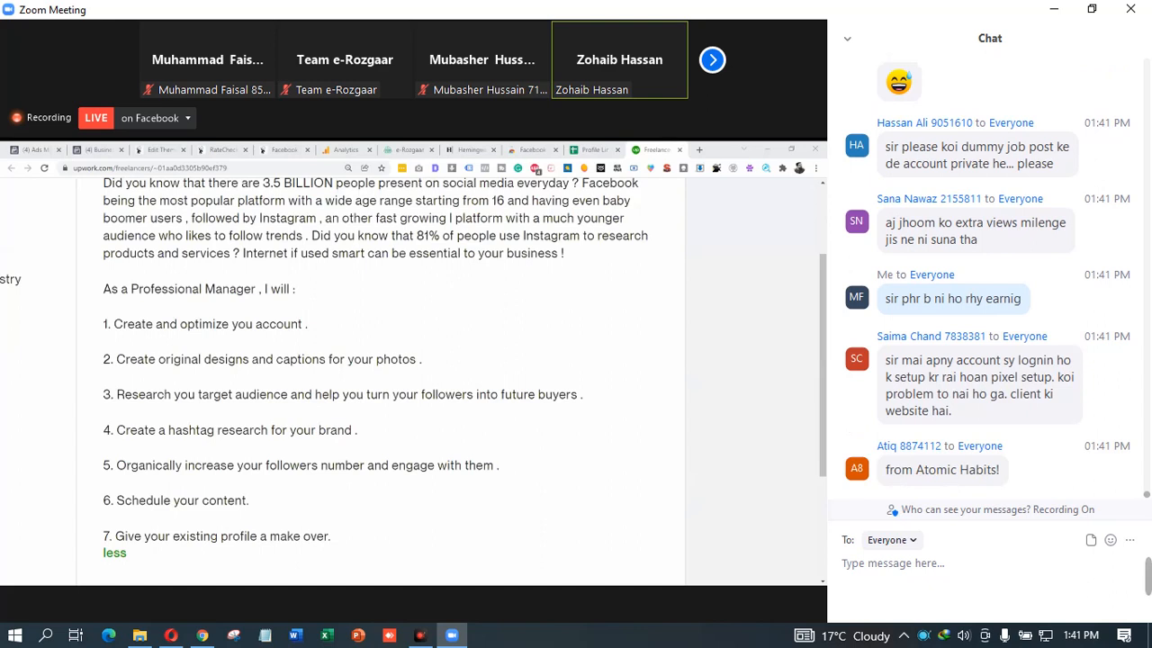
{"action": "mouse_move", "coordinate": [1148, 577]}
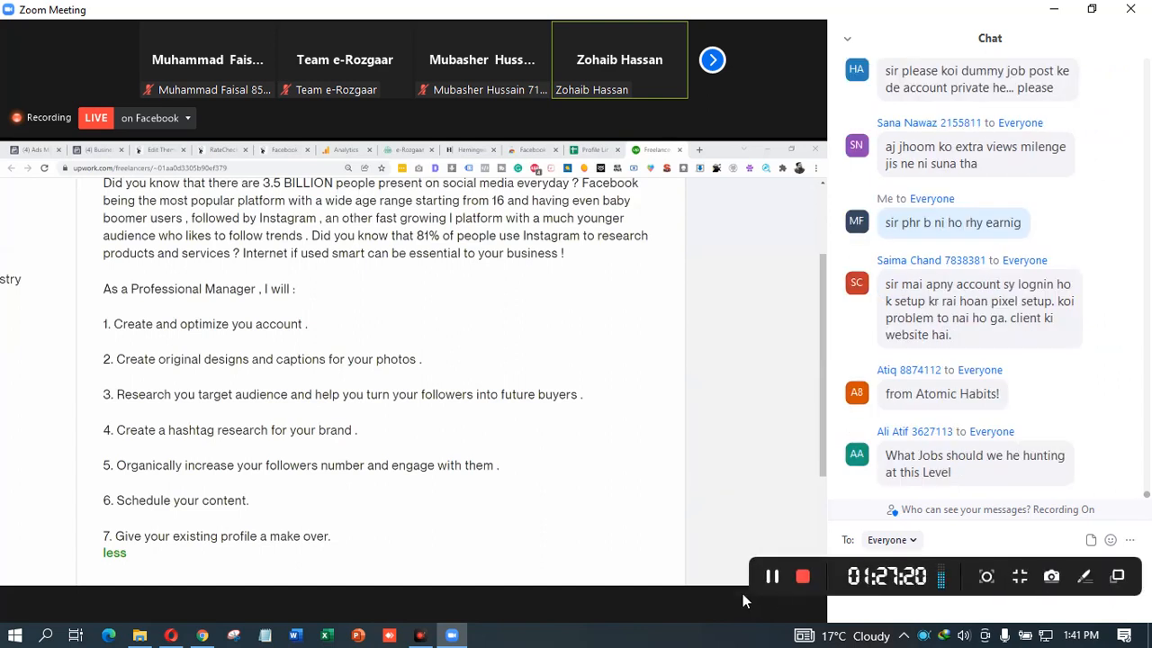